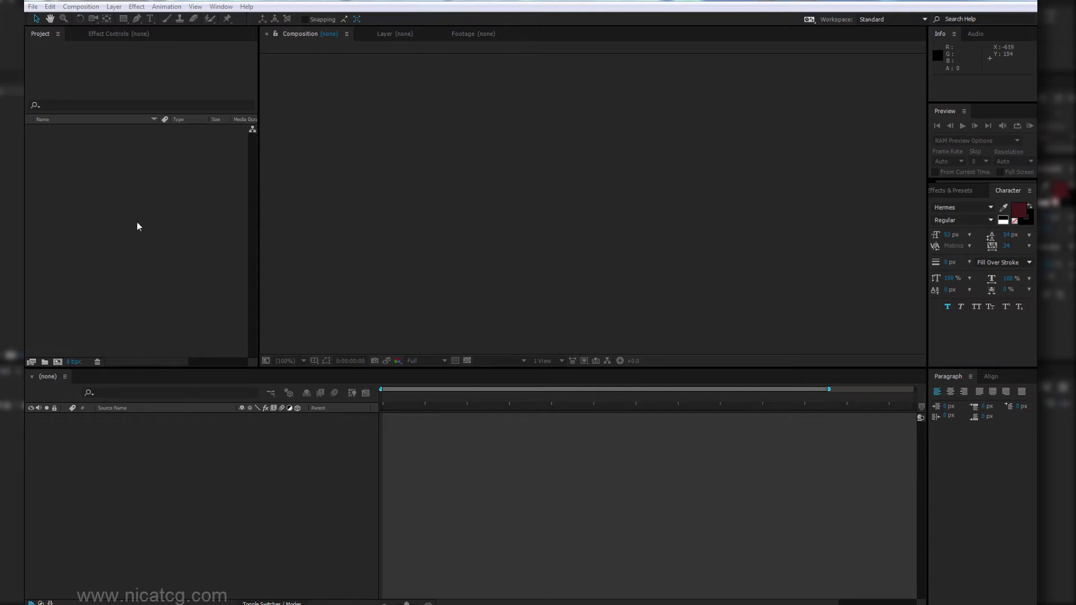
# Step: Create a Custom 1920×1080, 25 fps composition named 'Digital Brain Animation' lasting 0:00:10:00
pyautogui.rightClick(98, 172)
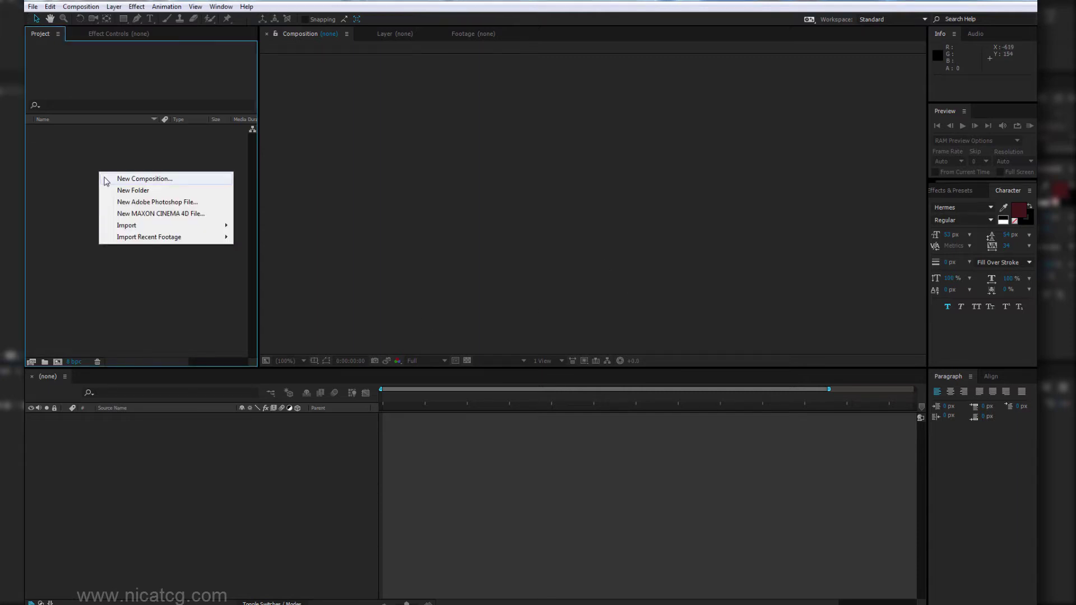
pyautogui.click(112, 178)
pyautogui.moveTo(412, 116); pyautogui.dragTo(583, 133)
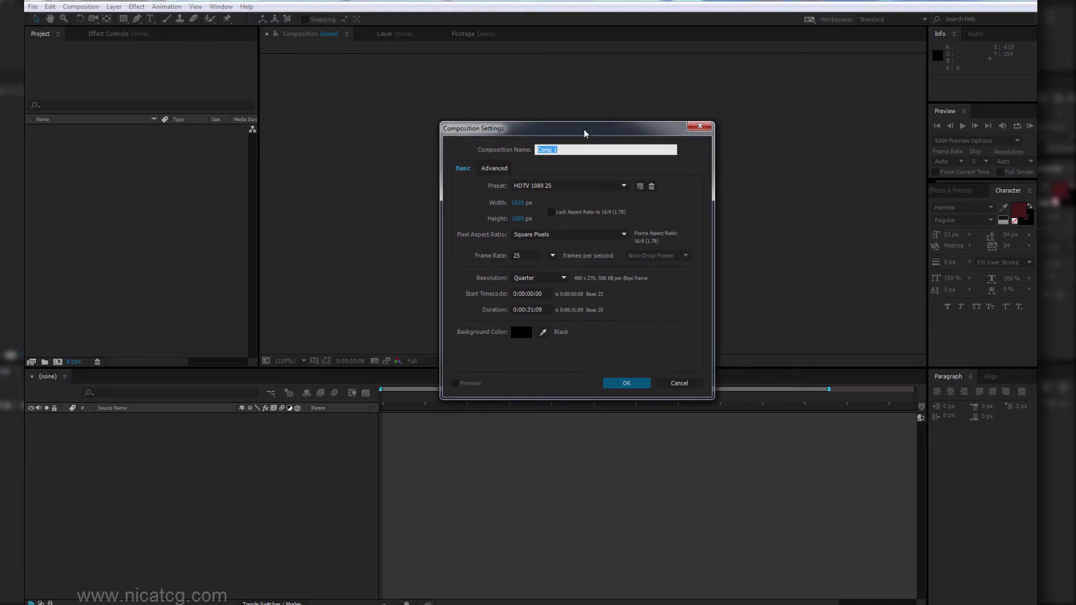
pyautogui.write('Digital Brain Animation')
pyautogui.click(532, 309)
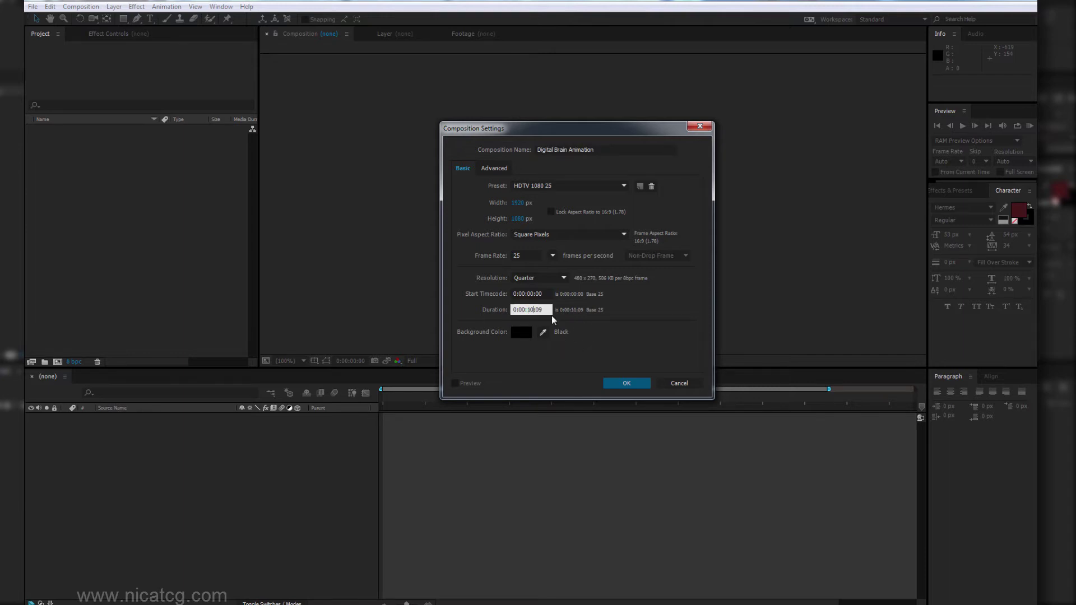
pyautogui.press('BackSpace')
pyautogui.click(577, 185)
pyautogui.click(583, 197)
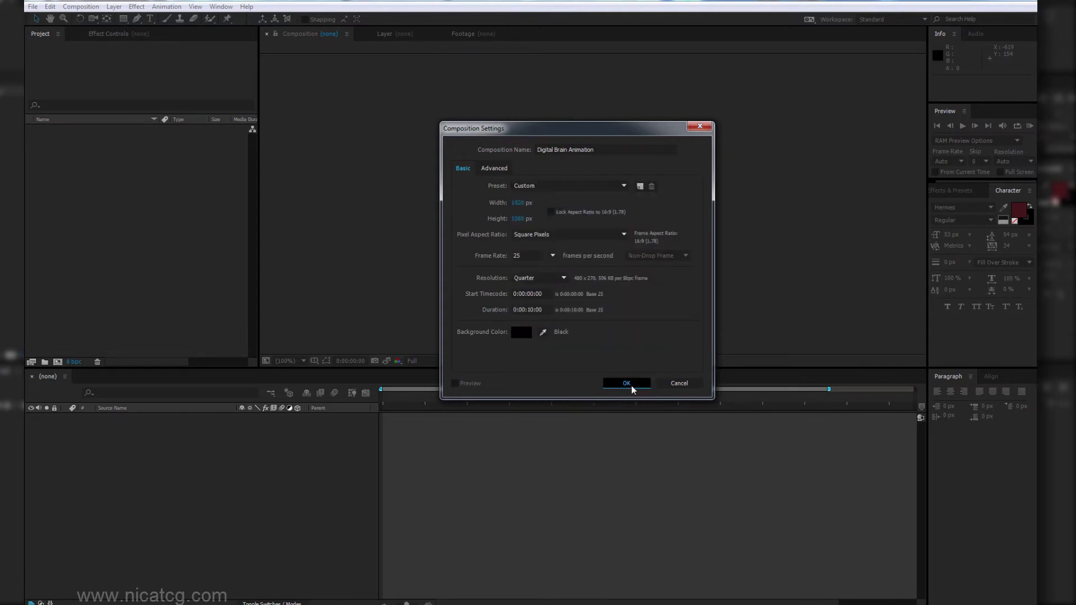
pyautogui.click(627, 383)
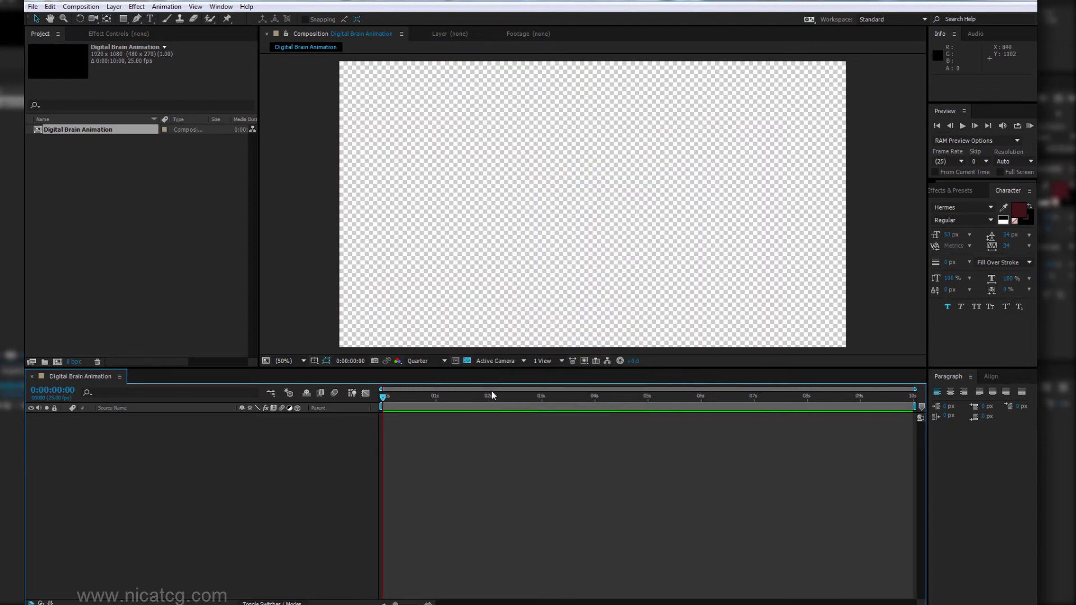
# Step: Add a new solid layer named 'Brain 3D' to the composition
pyautogui.rightClick(161, 453)
pyautogui.moveTo(207, 456)
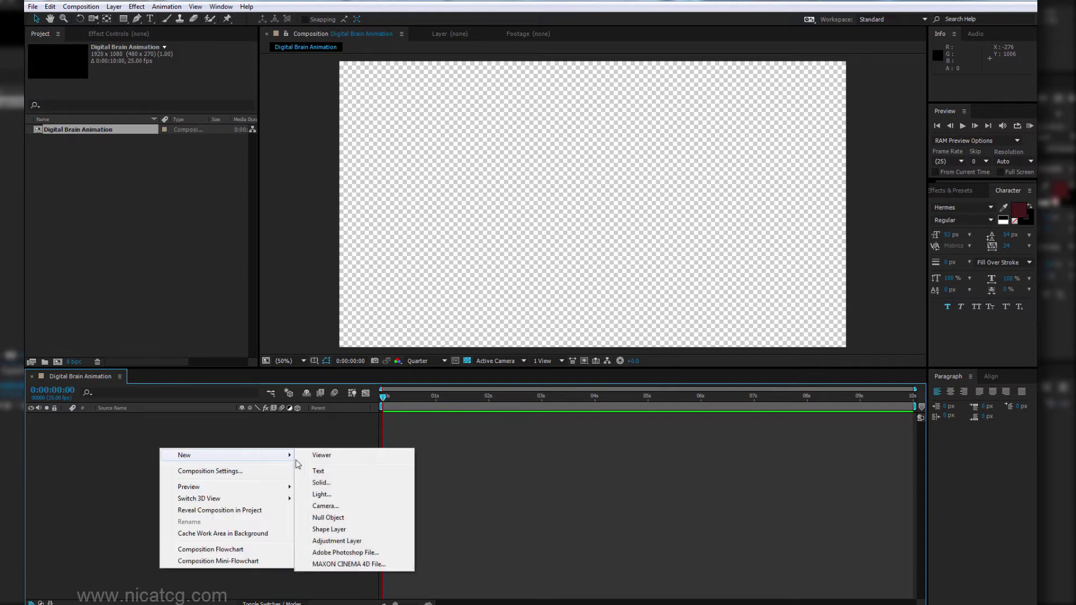
pyautogui.click(343, 485)
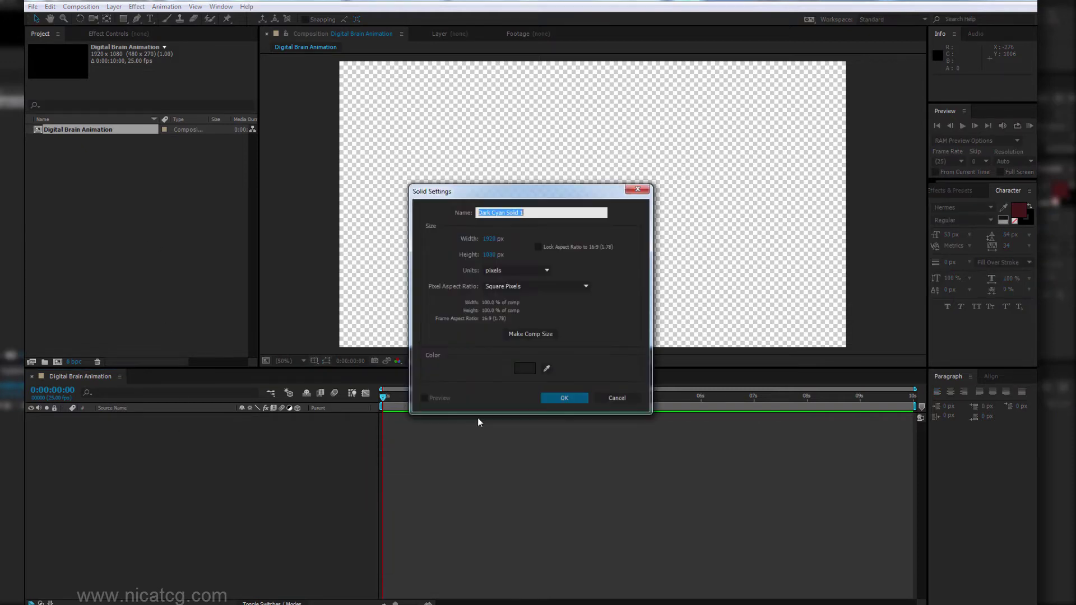
pyautogui.write('Brain 3D')
pyautogui.click(561, 399)
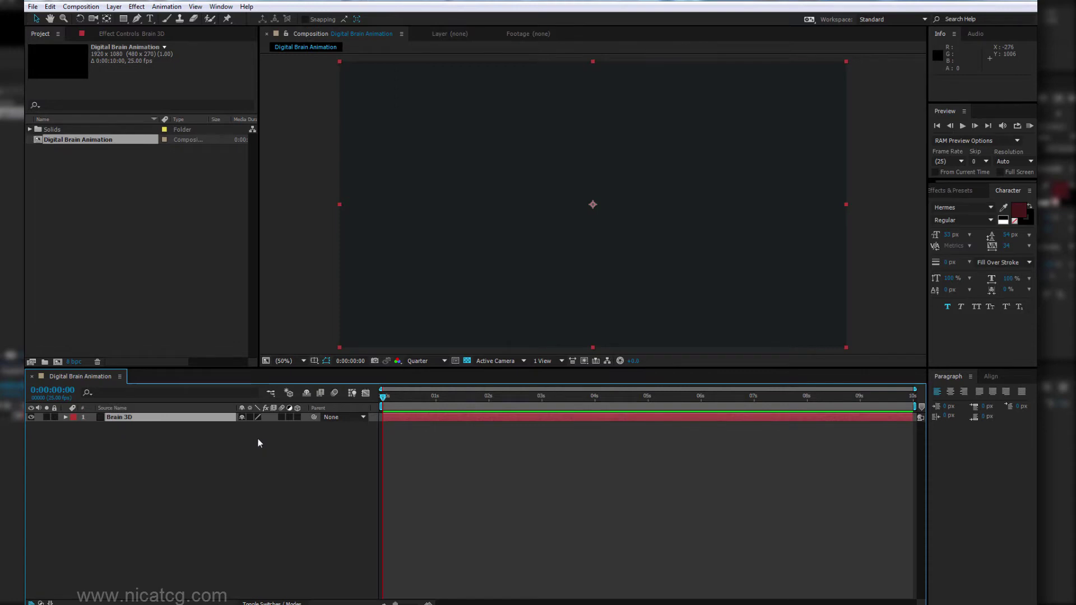
# Step: Apply the Video Copilot Element effect to the Brain 3D layer
pyautogui.click(136, 6)
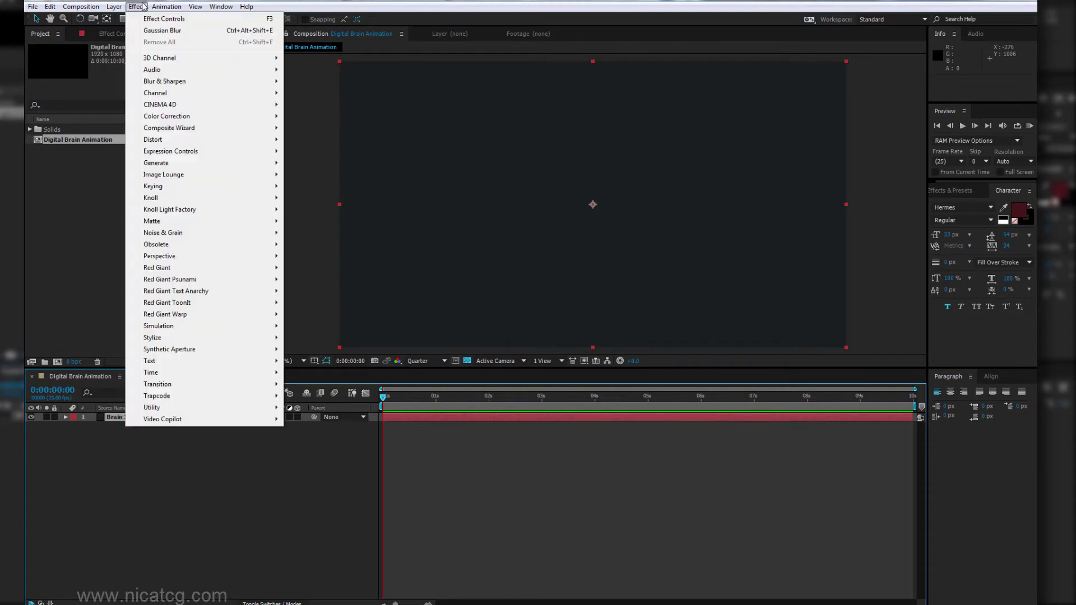
pyautogui.moveTo(196, 419)
pyautogui.click(307, 413)
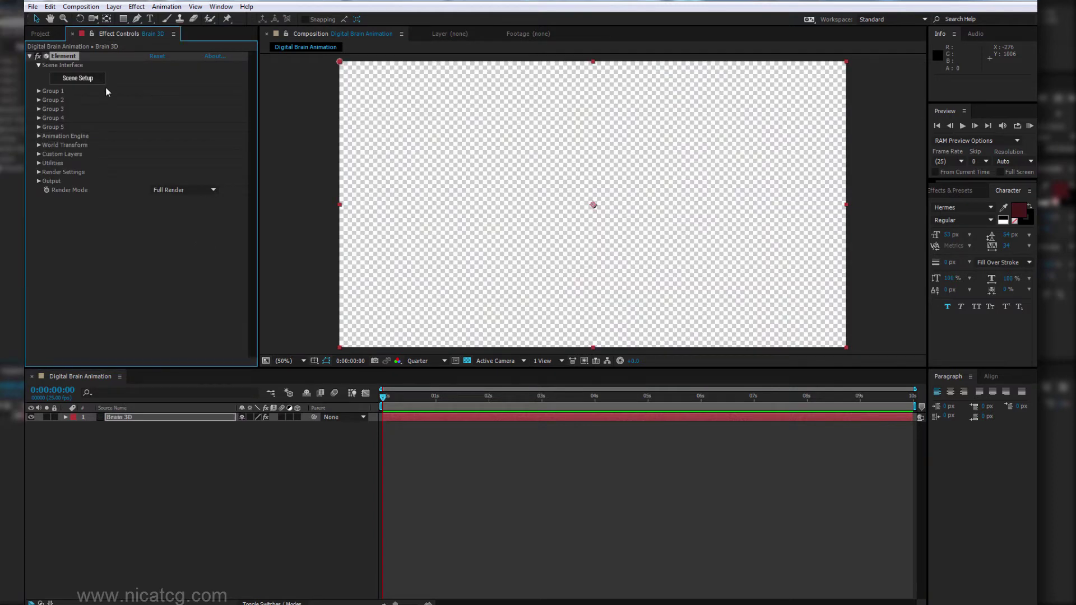
# Step: Import brain.obj from the videohive/project05 folder into the Element 3D scene
pyautogui.click(98, 83)
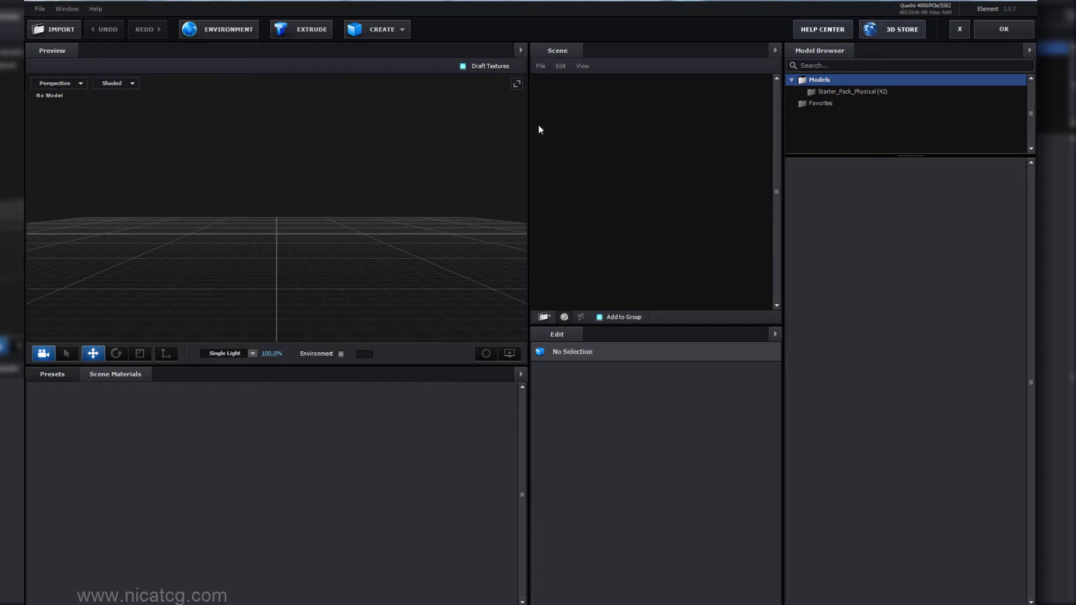
pyautogui.click(56, 29)
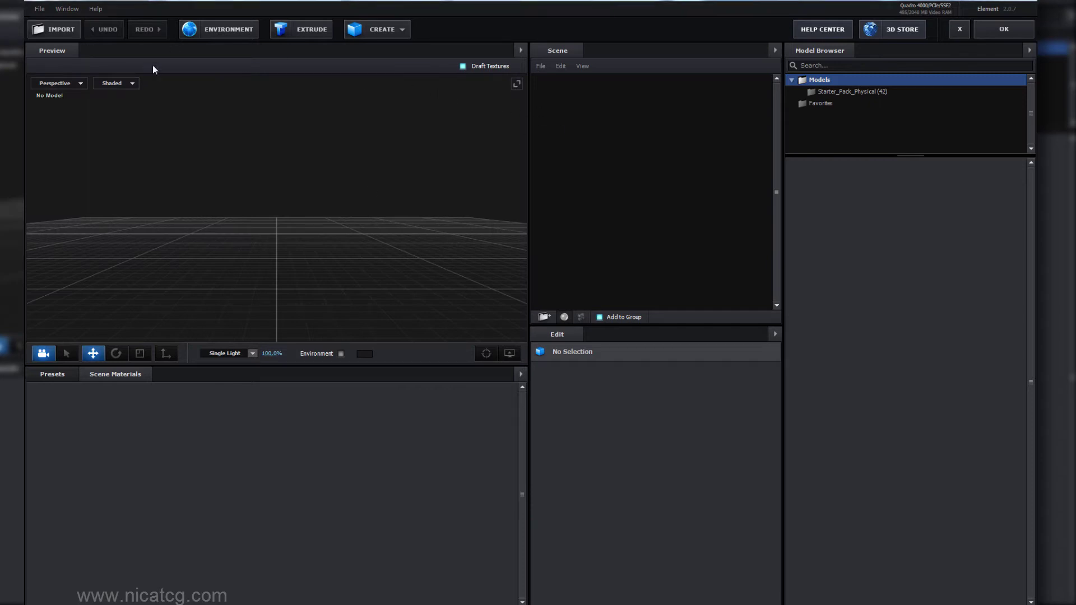
pyautogui.click(167, 125)
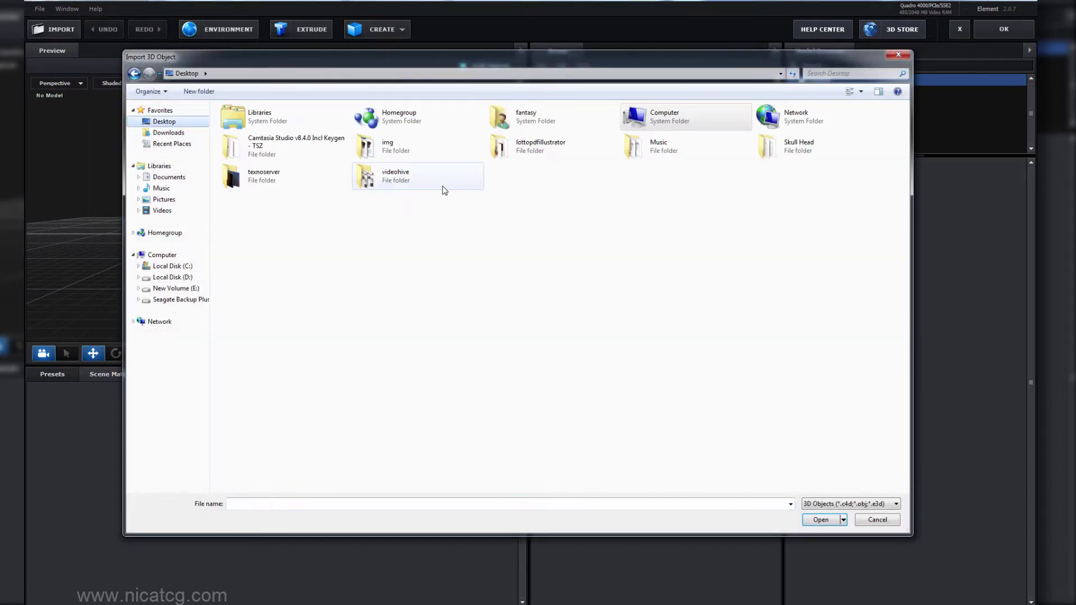
pyautogui.doubleClick(407, 185)
pyautogui.doubleClick(474, 131)
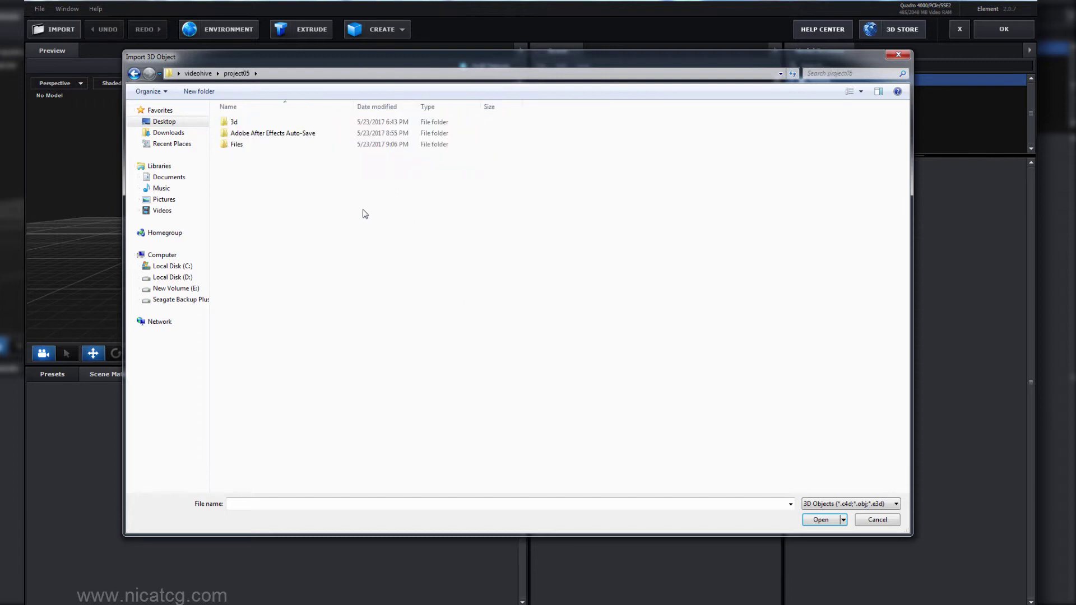
pyautogui.click(254, 123)
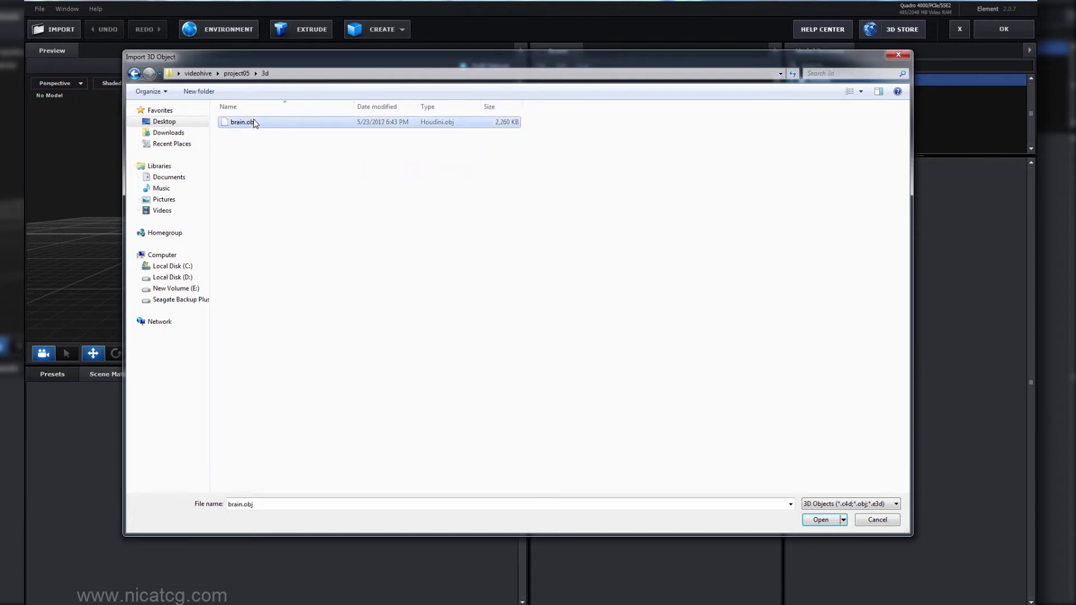
pyautogui.click(821, 517)
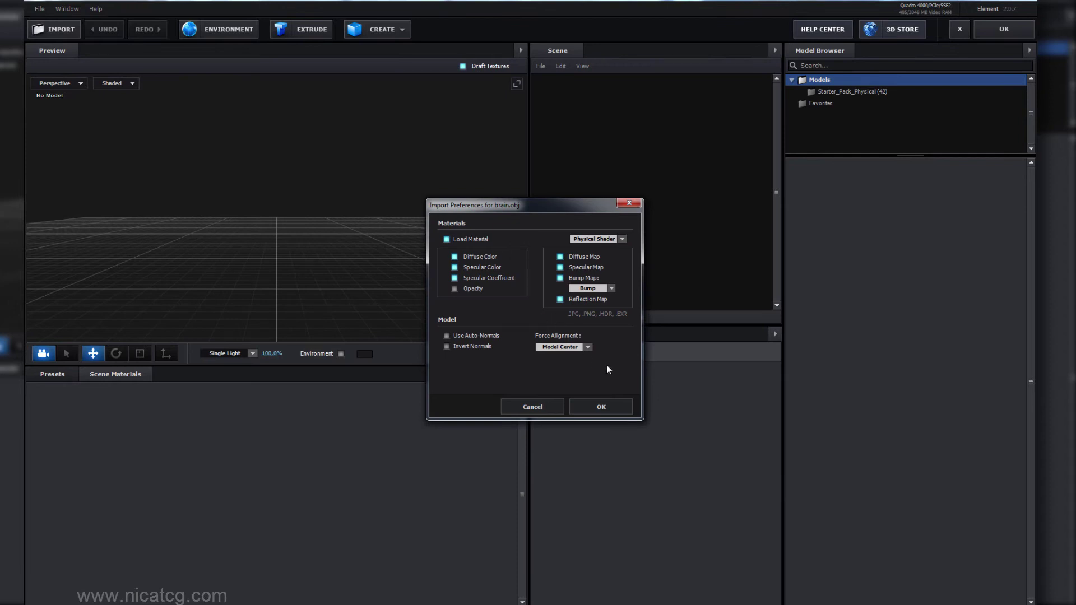
pyautogui.click(606, 405)
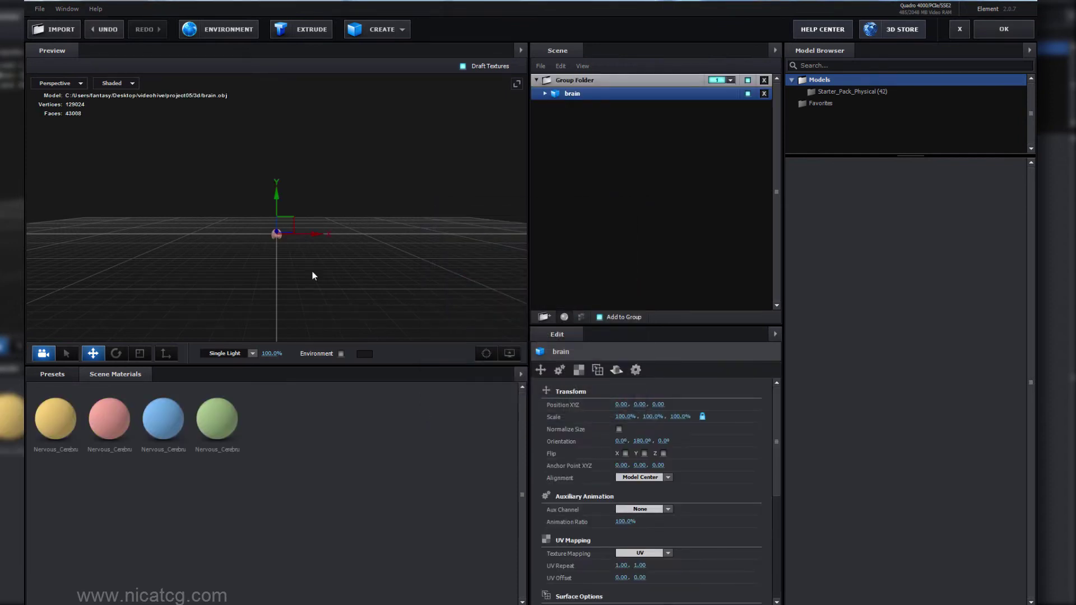
# Step: Scale the brain model up to 1749.3% and lower it to Y 0.92
pyautogui.moveTo(260, 237)
pyautogui.mouseDown()
pyautogui.moveTo(250, 228)
pyautogui.moveTo(285, 253)
pyautogui.mouseUp()
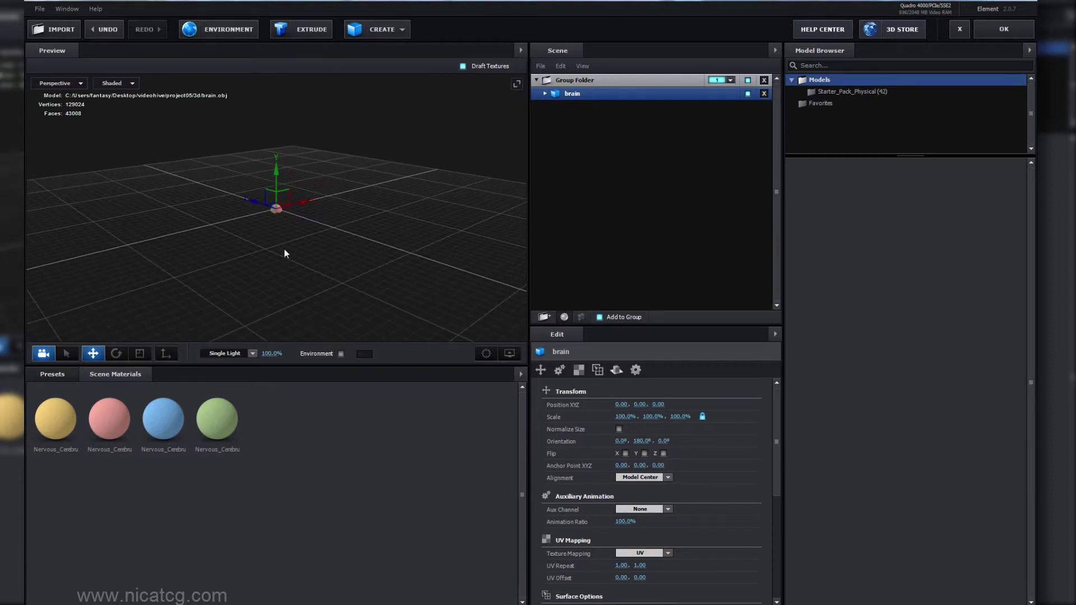
pyautogui.click(166, 353)
pyautogui.click(139, 353)
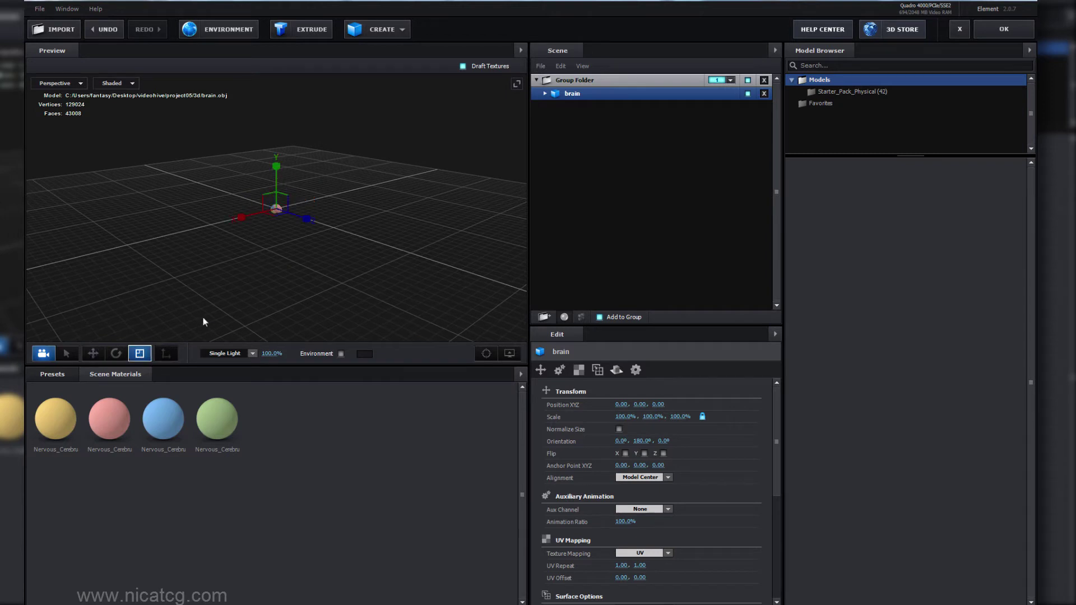
pyautogui.moveTo(276, 208)
pyautogui.mouseDown()
pyautogui.moveTo(399, 159)
pyautogui.moveTo(263, 179)
pyautogui.moveTo(291, 87)
pyautogui.mouseUp()
pyautogui.press('w')
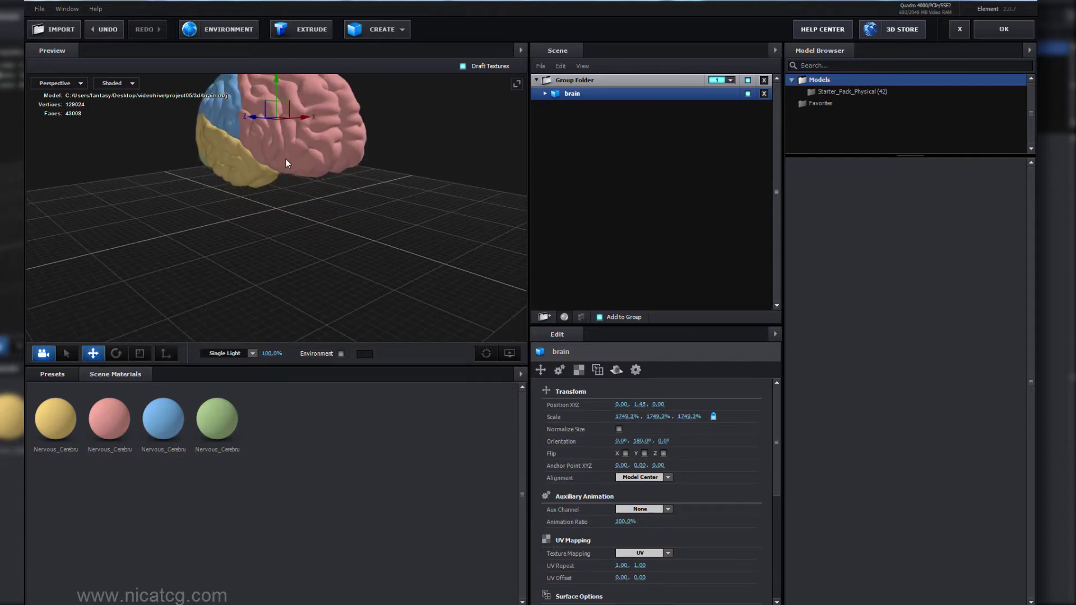
pyautogui.moveTo(255, 176); pyautogui.dragTo(303, 173)
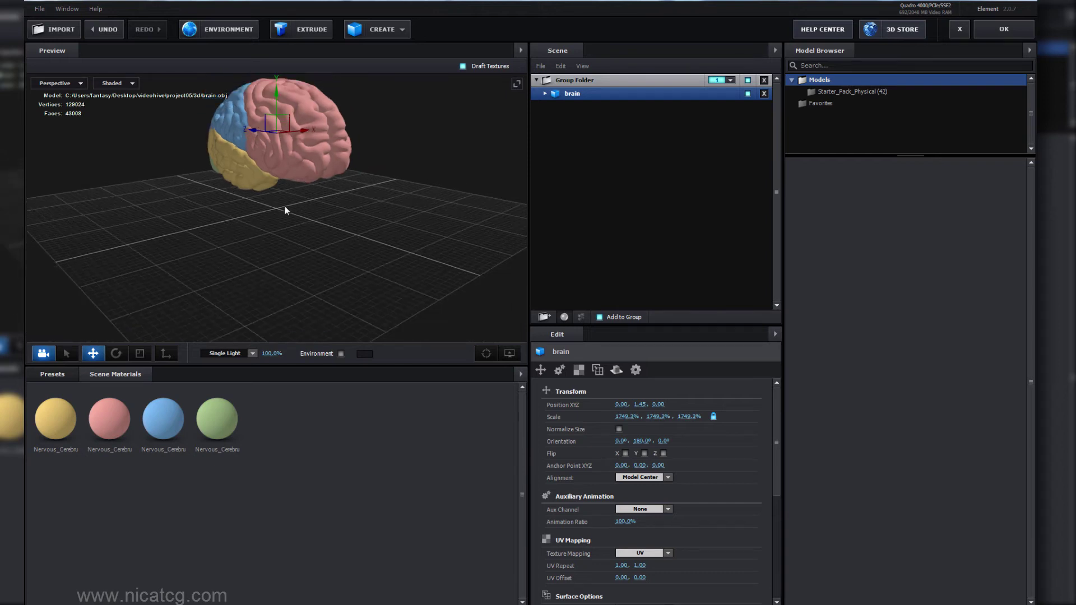
pyautogui.moveTo(277, 120); pyautogui.dragTo(280, 159)
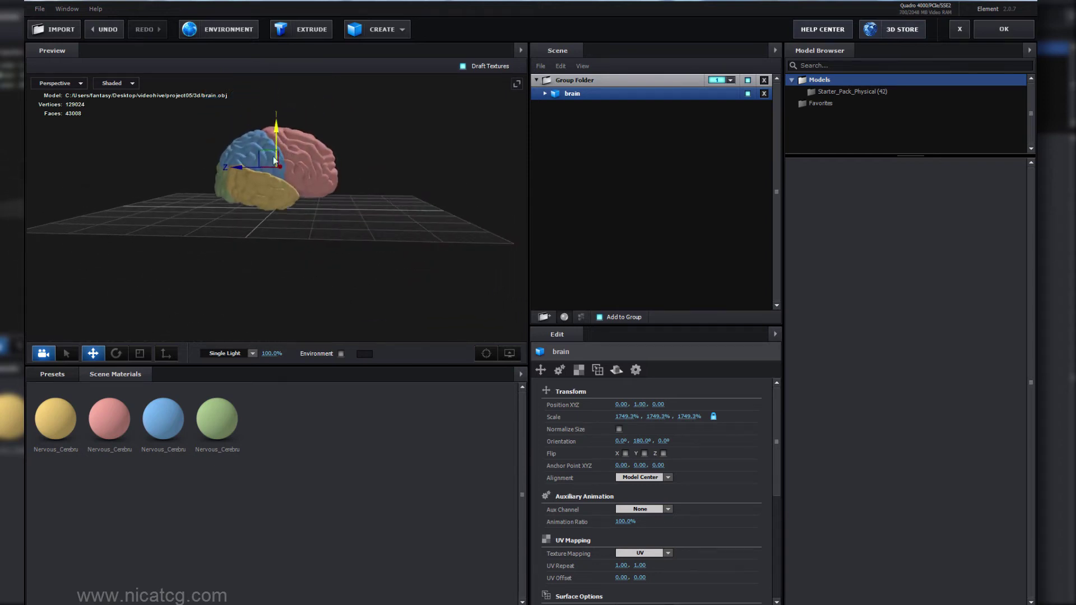
pyautogui.scroll(3, 290, 224)
pyautogui.moveTo(301, 230)
pyautogui.mouseDown()
pyautogui.moveTo(287, 257)
pyautogui.moveTo(298, 257)
pyautogui.mouseUp()
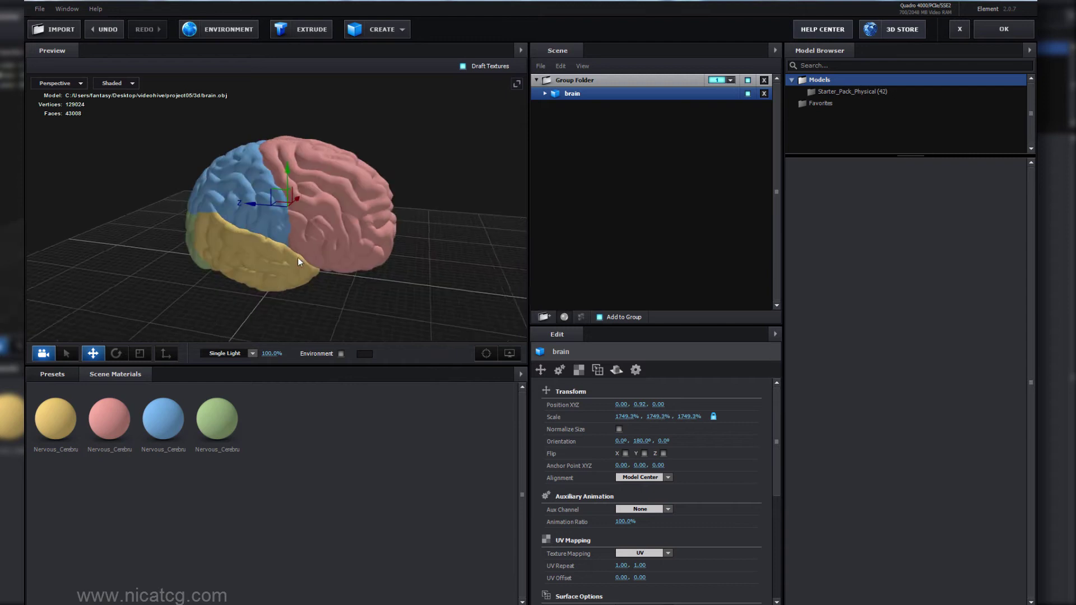
# Step: Apply the Physical Wireframe_Glass material to the brain's pink lobe and blue part
pyautogui.click(49, 374)
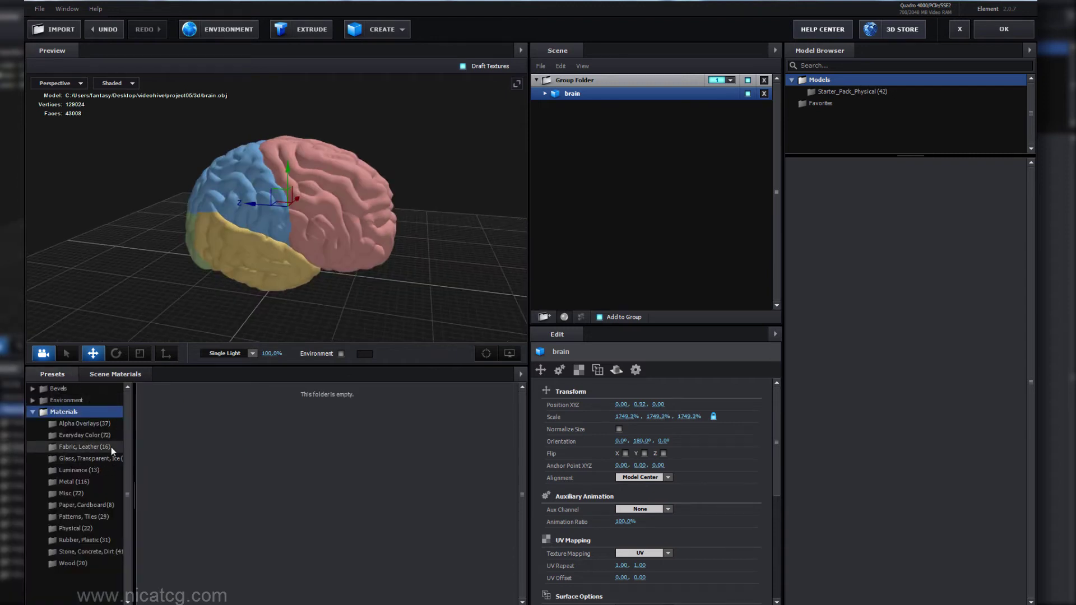
pyautogui.click(77, 528)
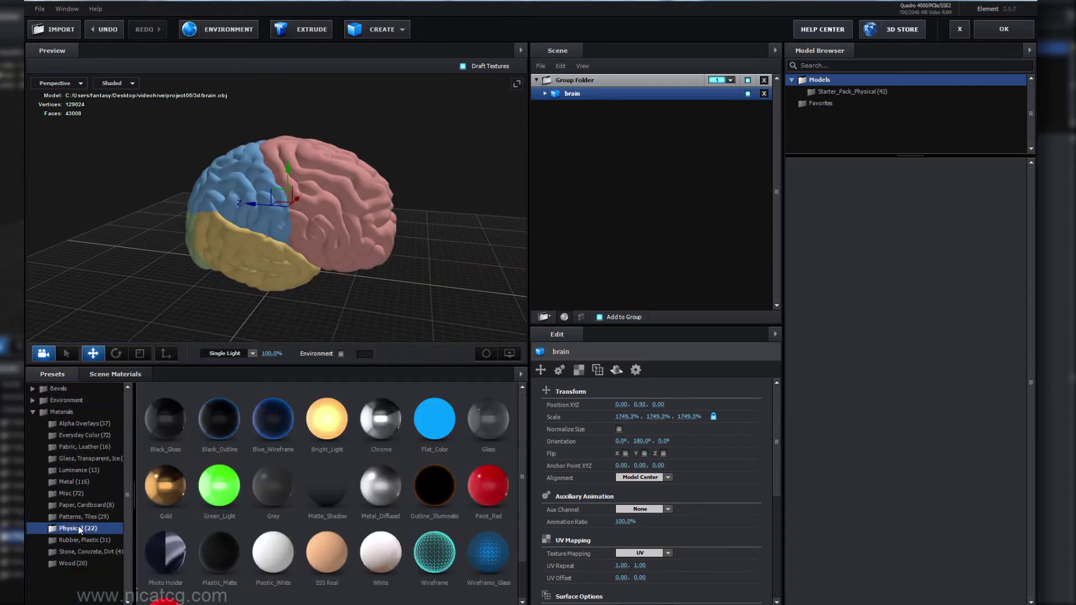
pyautogui.scroll(-1, 420, 508)
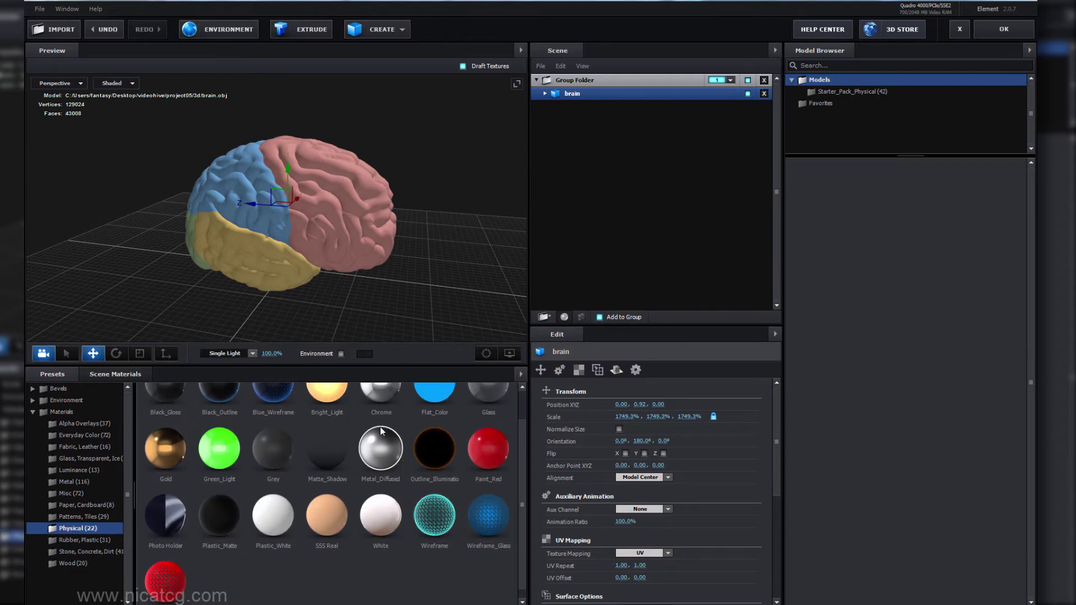
pyautogui.scroll(1, 380, 427)
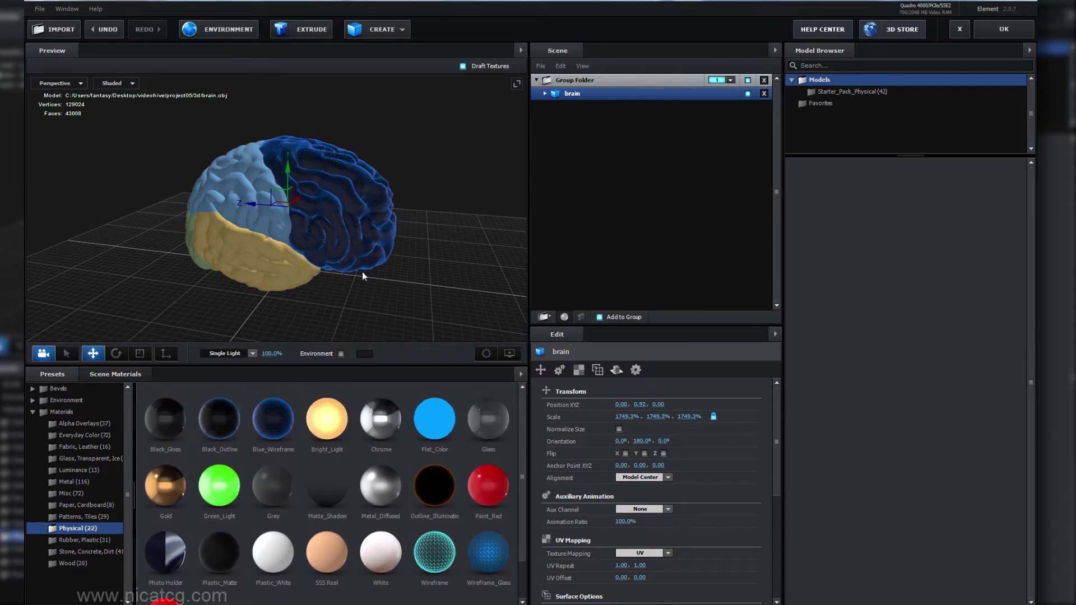
pyautogui.moveTo(362, 271); pyautogui.dragTo(295, 272)
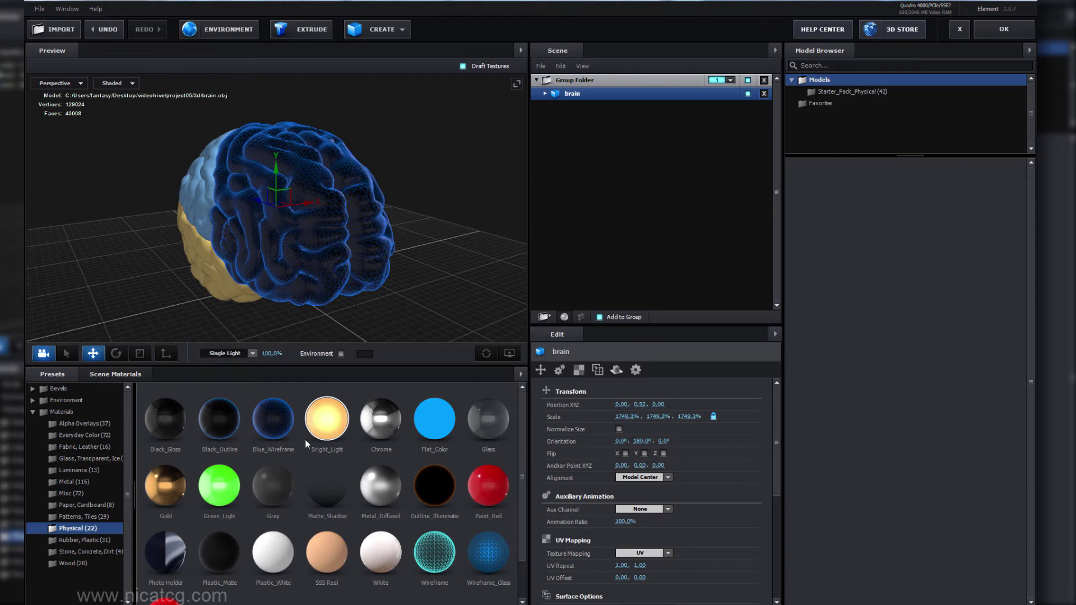
pyautogui.scroll(-1, 415, 540)
pyautogui.moveTo(488, 504)
pyautogui.mouseDown()
pyautogui.moveTo(311, 297)
pyautogui.moveTo(217, 284)
pyautogui.mouseUp()
# Step: Apply Wireframe_Glass to the yellow, upper and green parts, then close Scene Setup
pyautogui.moveTo(488, 504)
pyautogui.mouseDown()
pyautogui.moveTo(346, 274)
pyautogui.moveTo(284, 261)
pyautogui.mouseUp()
pyautogui.moveTo(205, 242); pyautogui.dragTo(317, 254)
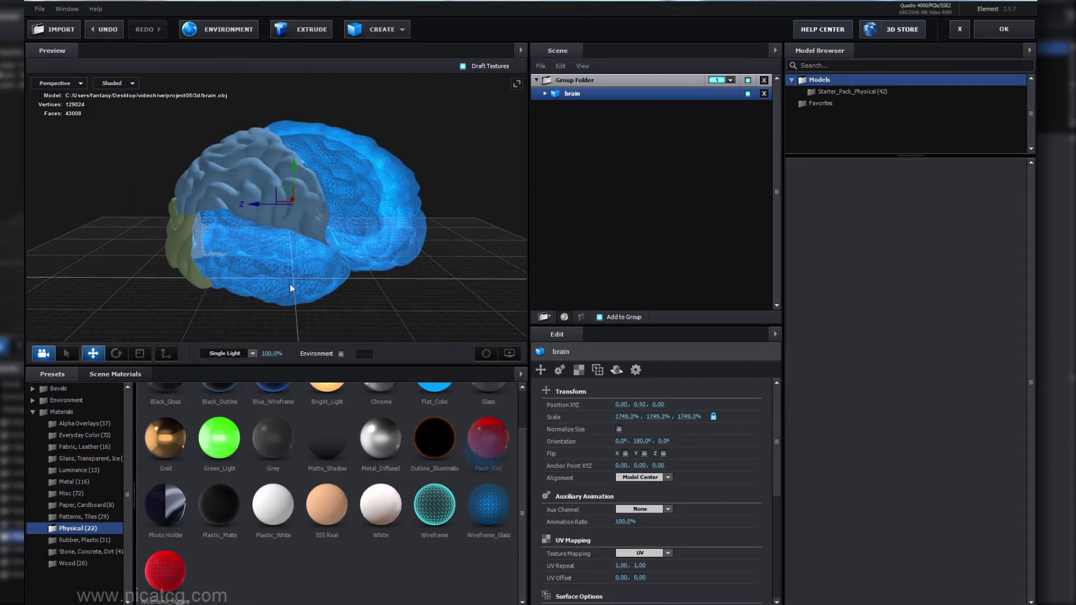
pyautogui.moveTo(487, 493); pyautogui.dragTo(240, 194)
pyautogui.moveTo(502, 514); pyautogui.dragTo(178, 235)
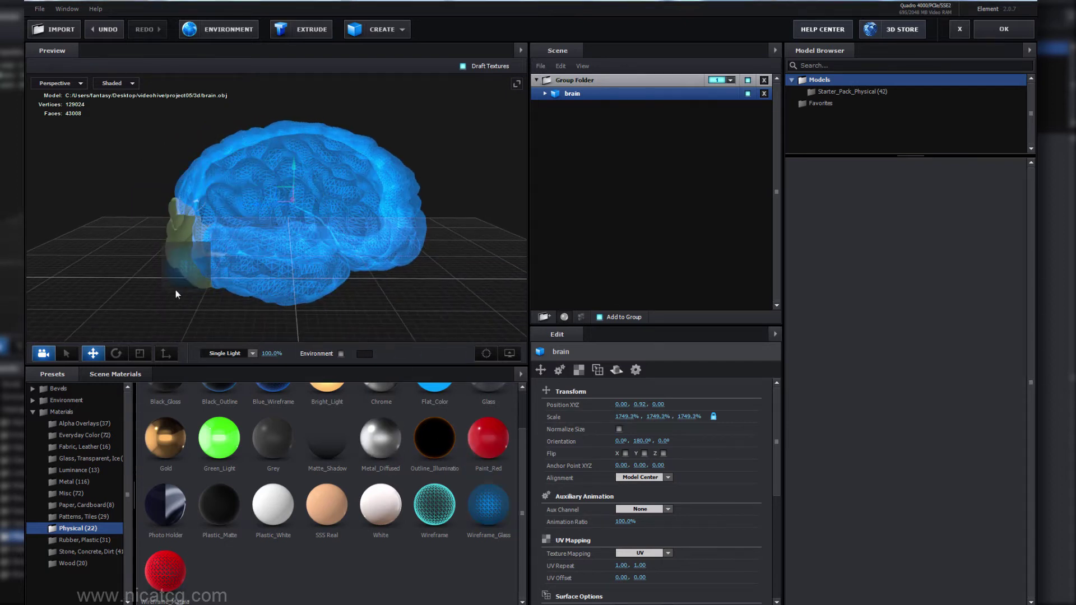
pyautogui.moveTo(382, 285)
pyautogui.mouseDown()
pyautogui.moveTo(421, 256)
pyautogui.moveTo(330, 287)
pyautogui.moveTo(257, 283)
pyautogui.mouseUp()
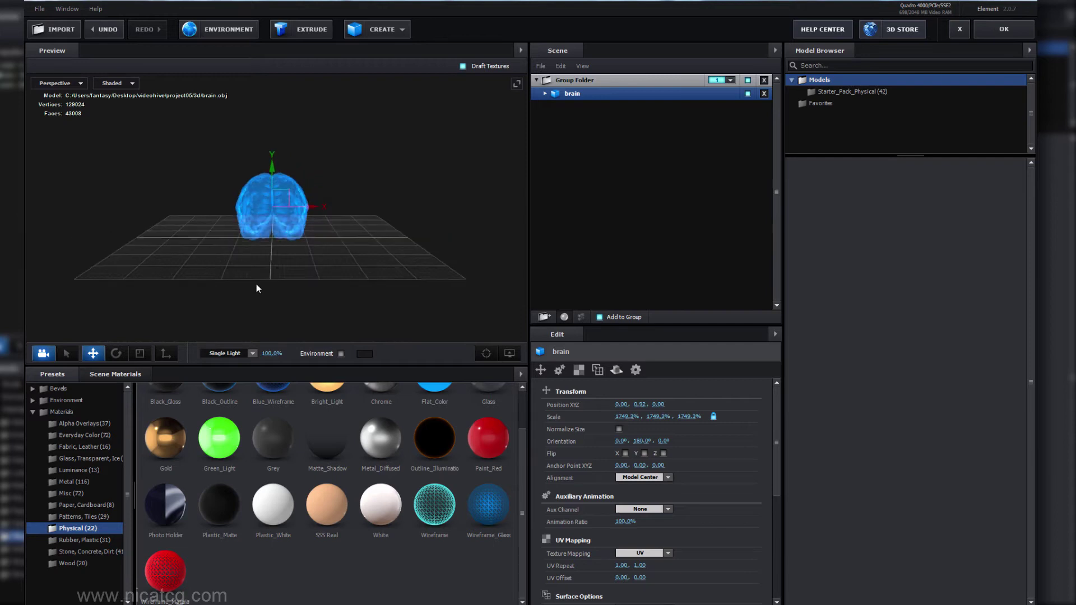
pyautogui.scroll(3, 257, 220)
pyautogui.scroll(3, 260, 220)
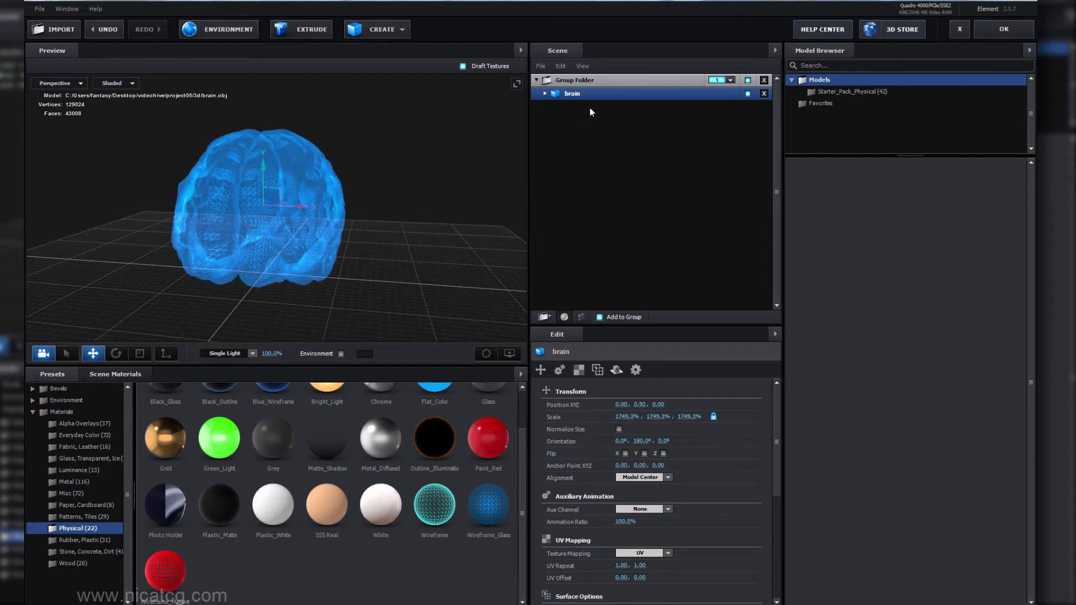
pyautogui.scroll(-2, 308, 251)
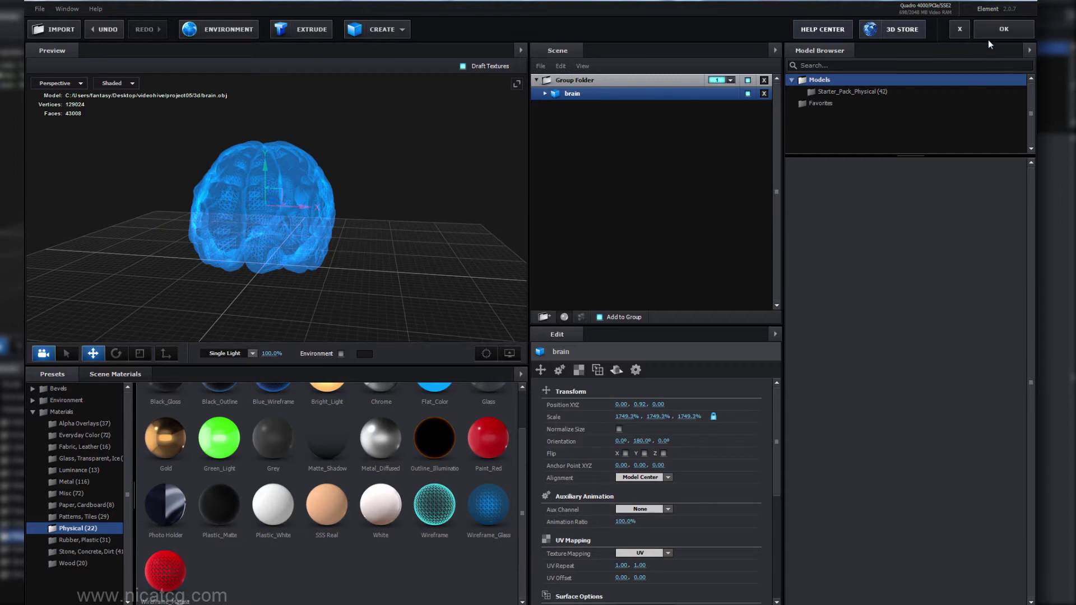
pyautogui.click(989, 33)
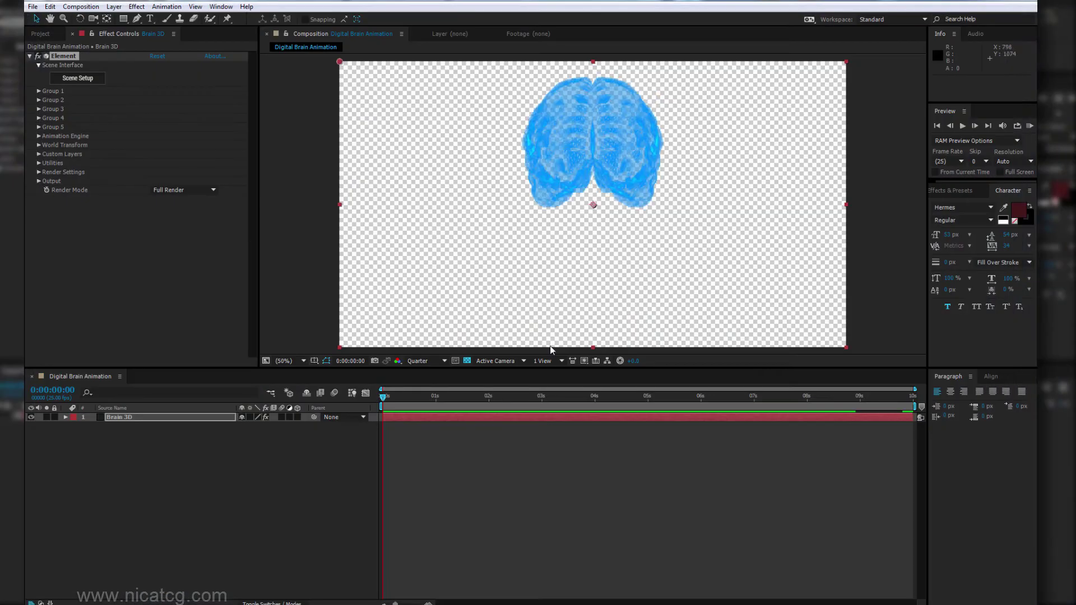
# Step: Set the composition preview resolution to Half
pyautogui.click(418, 362)
pyautogui.click(427, 401)
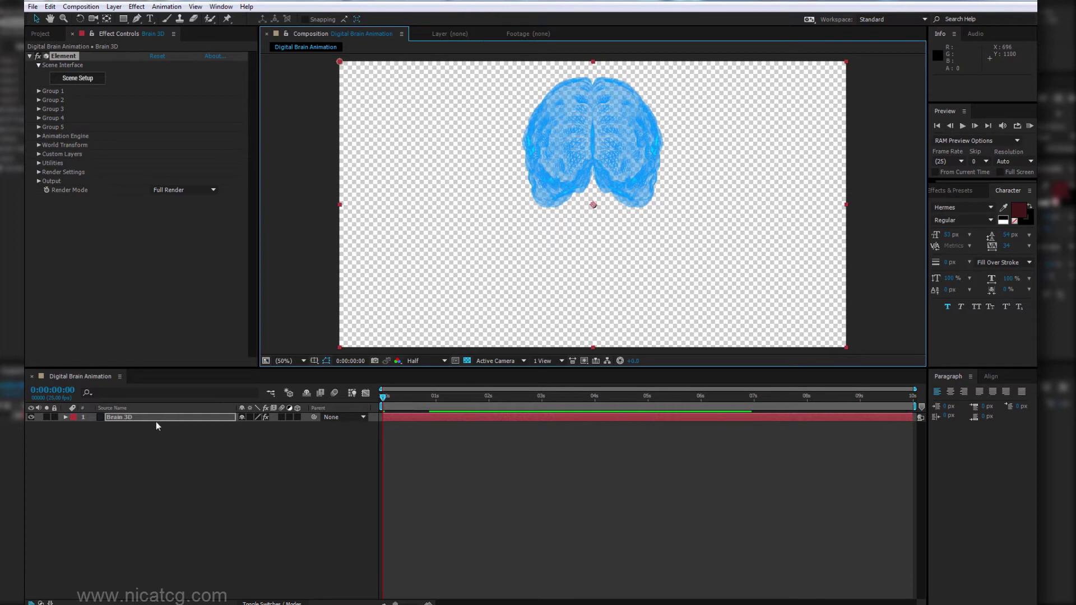
pyautogui.click(127, 418)
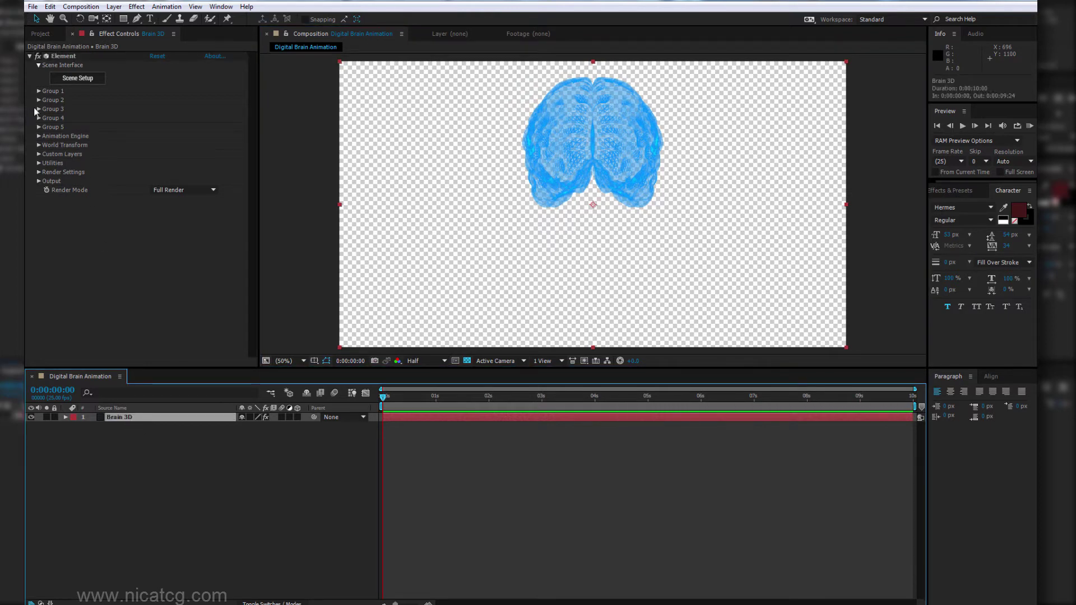
# Step: Create a Group 1 Null from Element's Group 1 Group Utilities
pyautogui.click(38, 91)
pyautogui.click(47, 136)
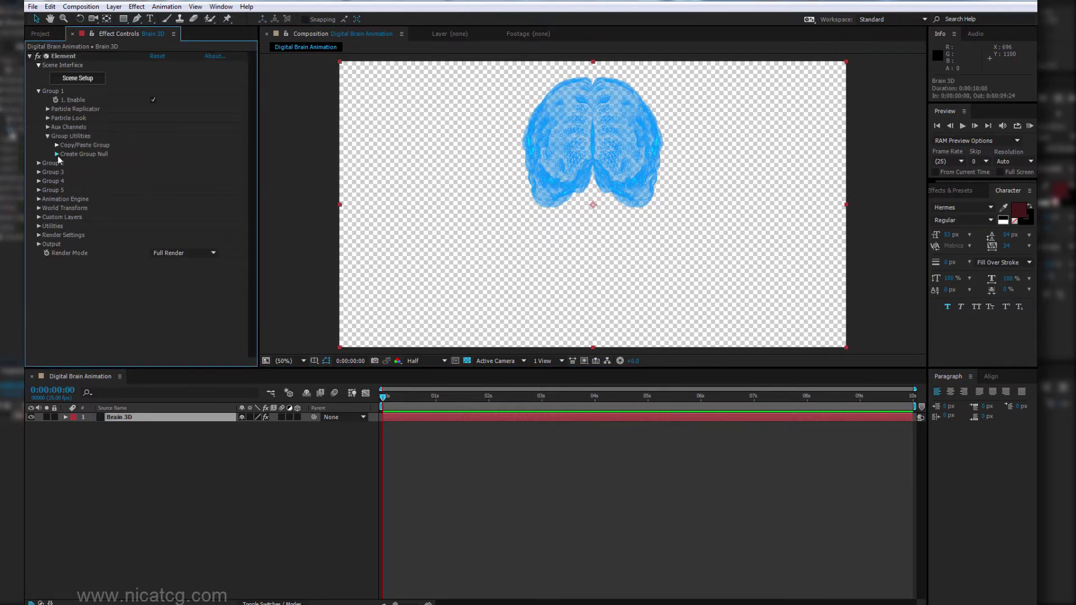
pyautogui.click(57, 154)
pyautogui.click(86, 167)
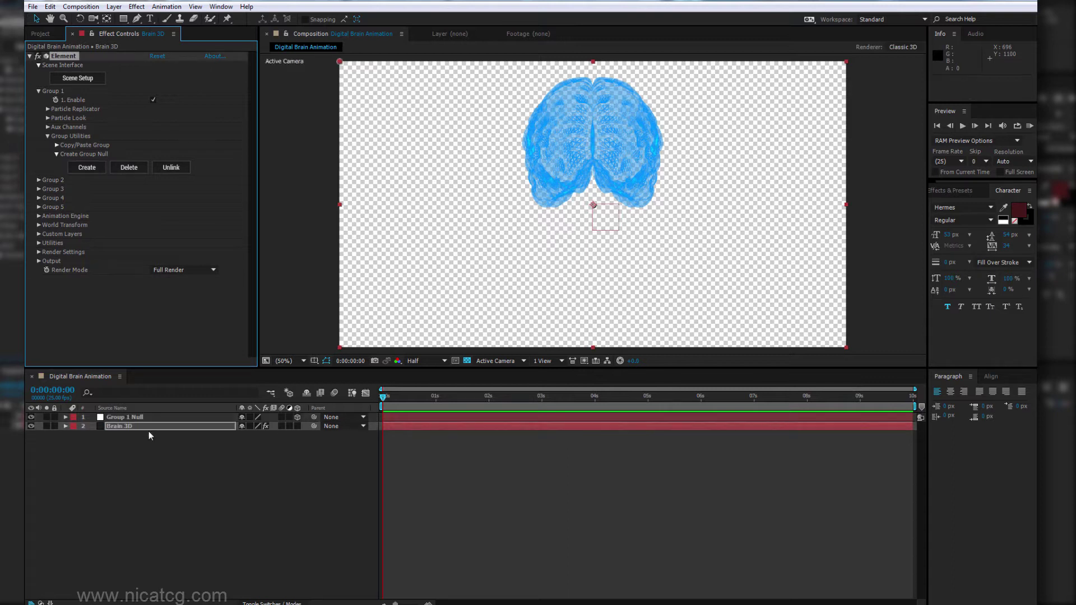
pyautogui.click(144, 427)
pyautogui.click(143, 418)
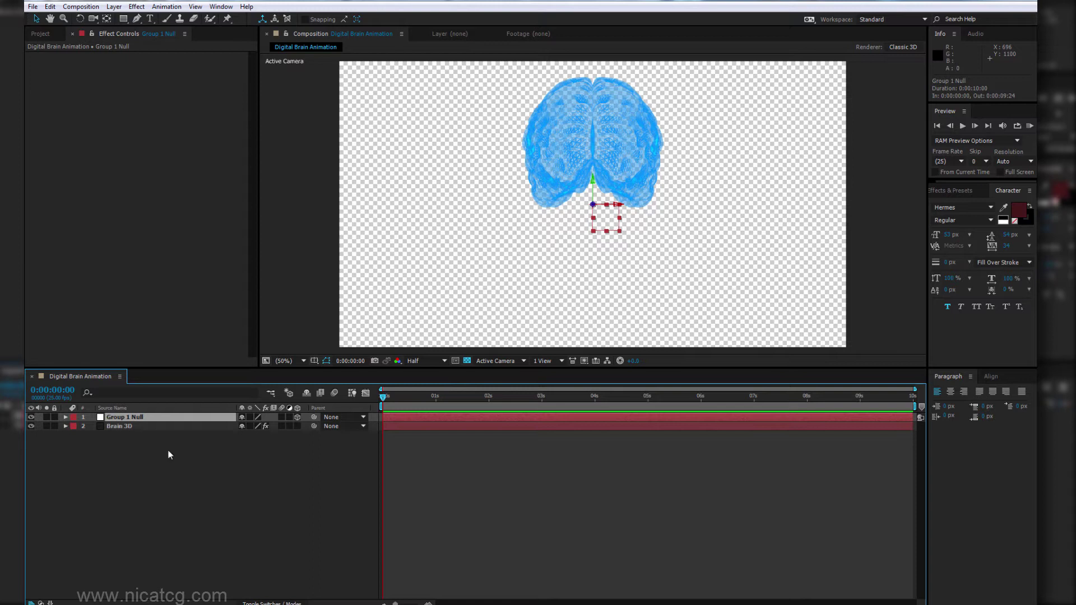
# Step: Reveal the Group 1 Null's Transform properties and trial a Y rotation, then undo it
pyautogui.hotkey('ctrl', 'shift', 'a')
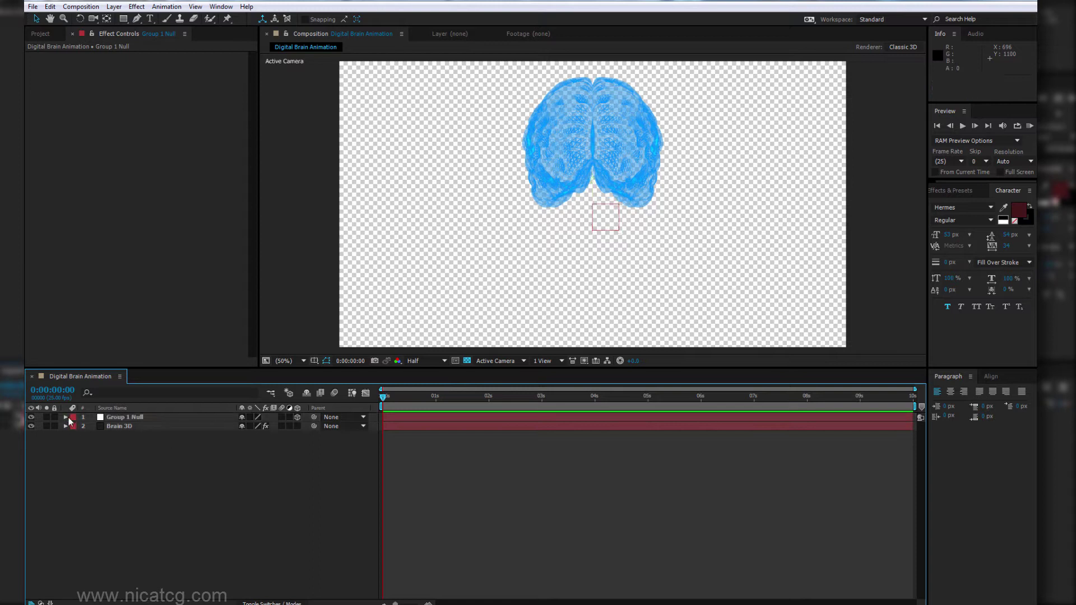
pyautogui.click(65, 418)
pyautogui.click(73, 426)
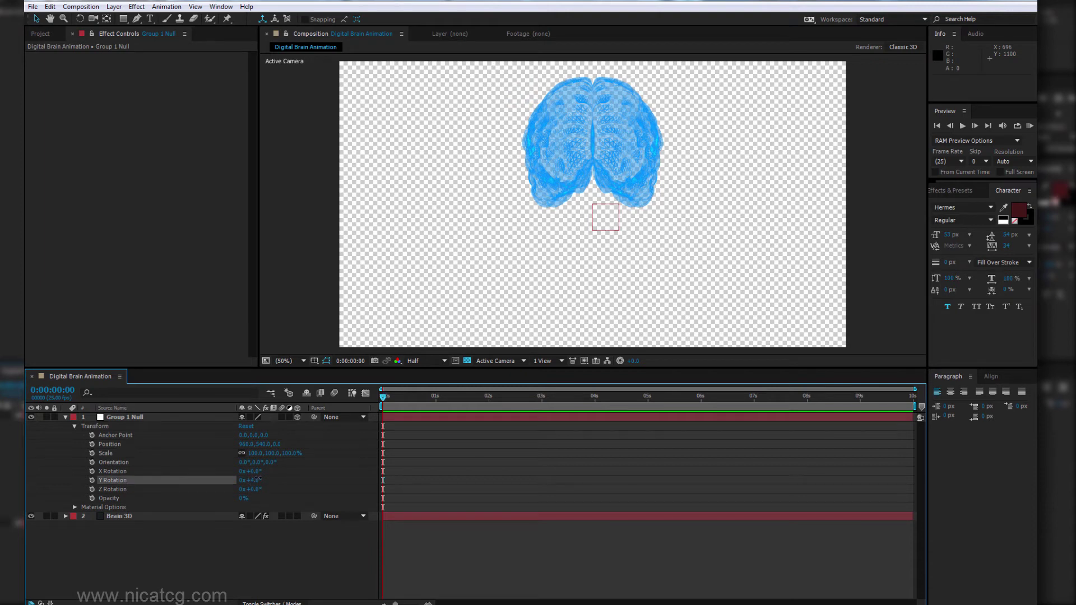
pyautogui.moveTo(254, 484); pyautogui.dragTo(281, 484)
pyautogui.hotkey('ctrl', 'z')
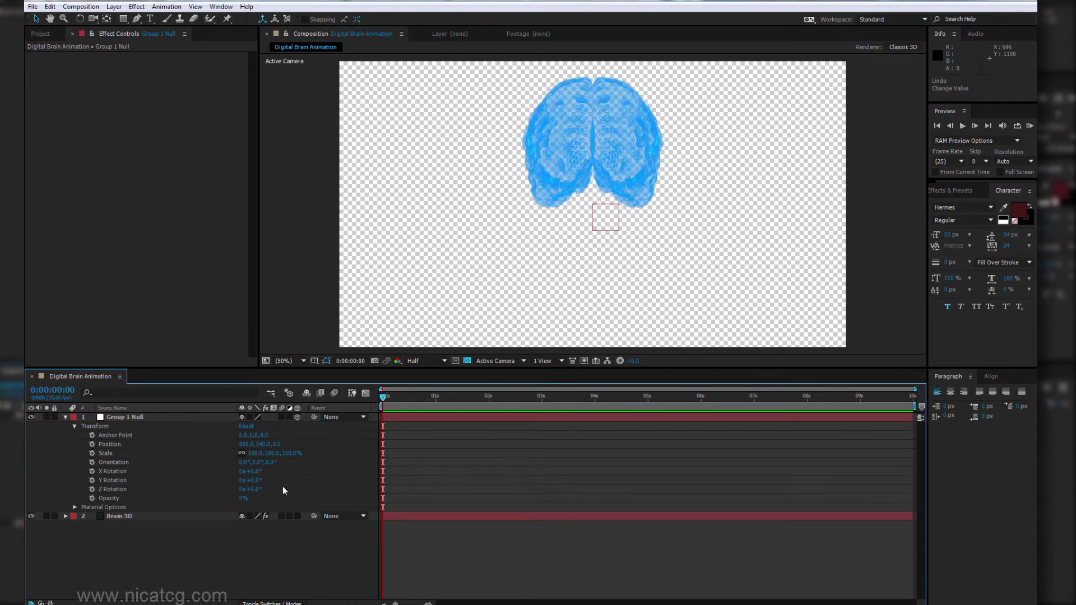
# Step: Move the Group 1 Null's anchor point up to the brain's centre with the Pan Behind tool
pyautogui.click(144, 418)
pyautogui.press('y')
pyautogui.moveTo(592, 187); pyautogui.dragTo(592, 112)
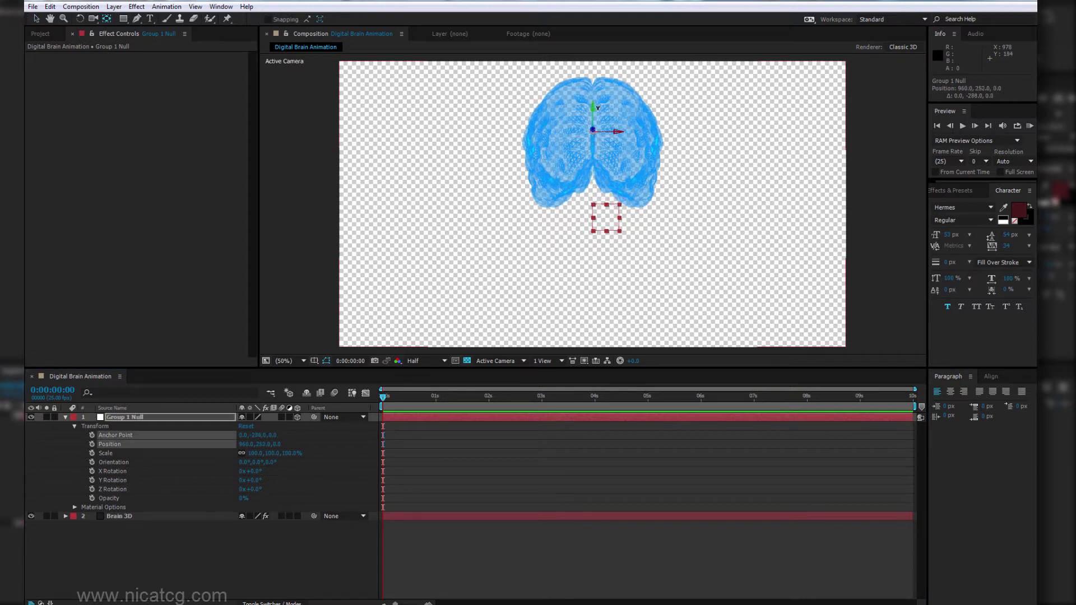
pyautogui.press('v')
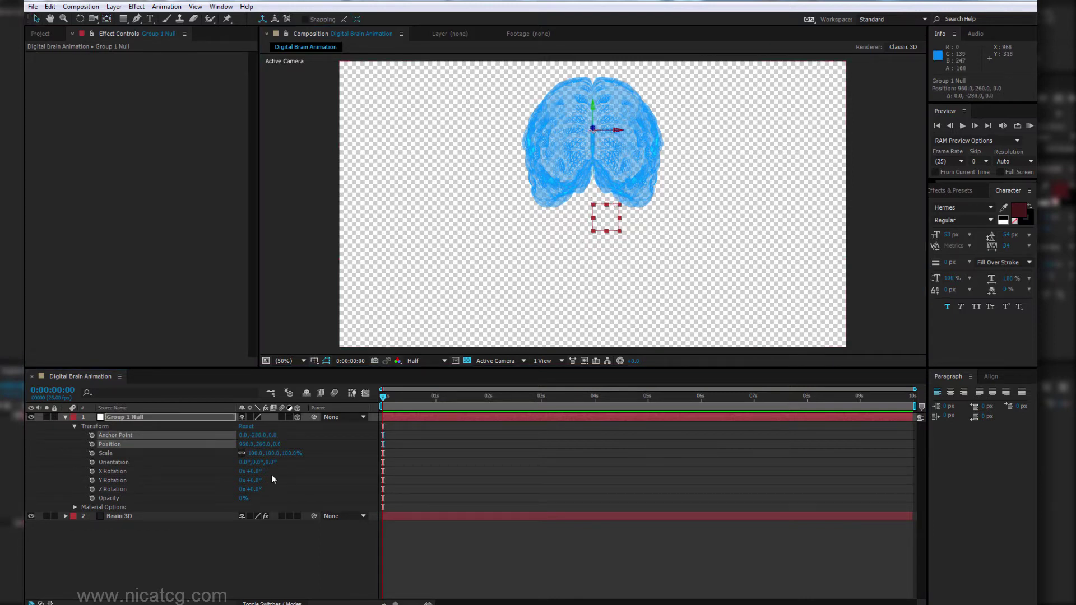
pyautogui.moveTo(252, 485); pyautogui.dragTo(271, 486)
pyautogui.hotkey('ctrl', 'z')
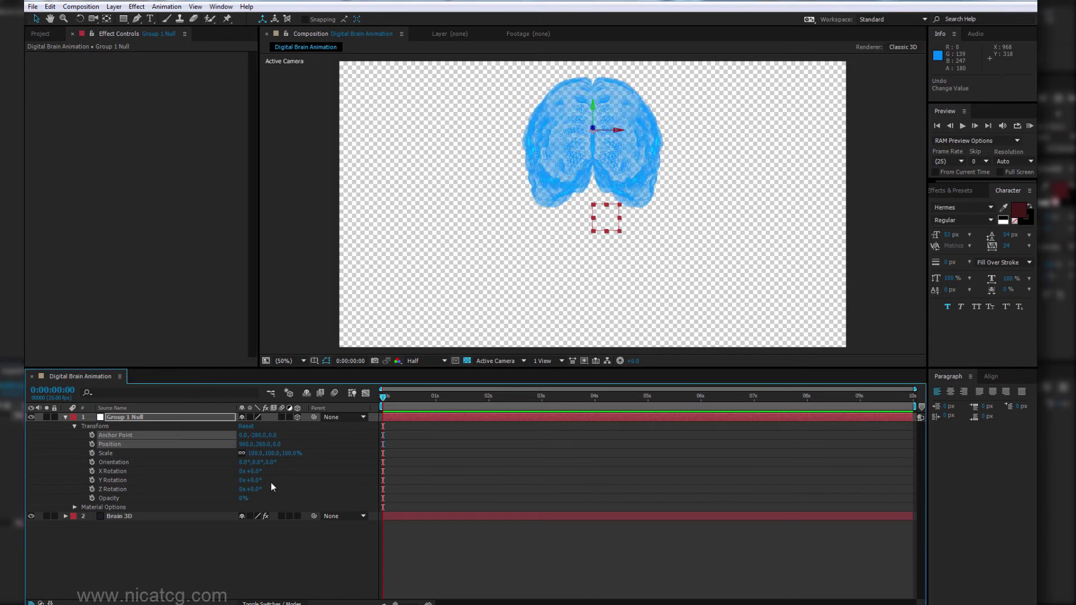
# Step: Keyframe the null's Y Rotation from 0x at the start to 2x at the end
pyautogui.click(92, 480)
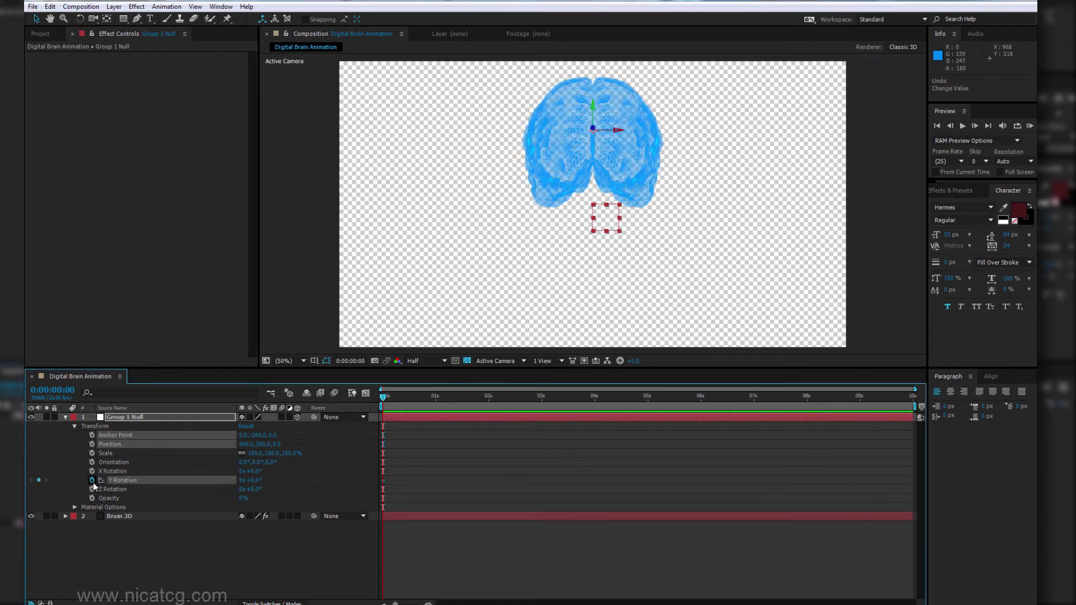
pyautogui.moveTo(551, 408); pyautogui.dragTo(910, 408)
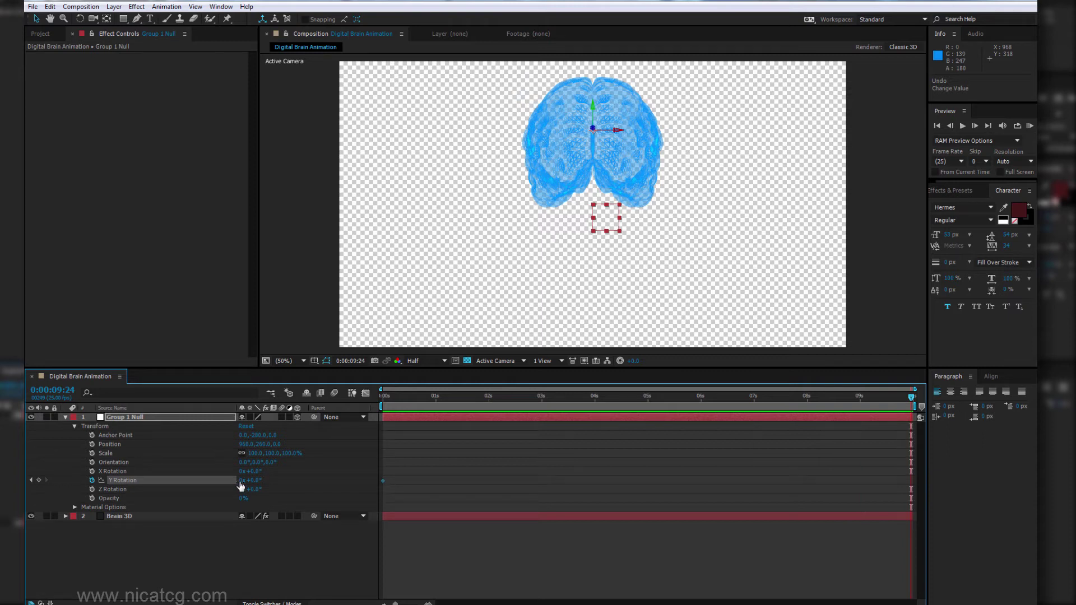
pyautogui.click(240, 480)
pyautogui.write('2')
pyautogui.press('Return')
pyautogui.moveTo(537, 392)
pyautogui.mouseDown()
pyautogui.moveTo(737, 413)
pyautogui.moveTo(359, 398)
pyautogui.mouseUp()
# Step: Set Full resolution, lower the null to Position 960,446,0, and show a black background
pyautogui.click(413, 361)
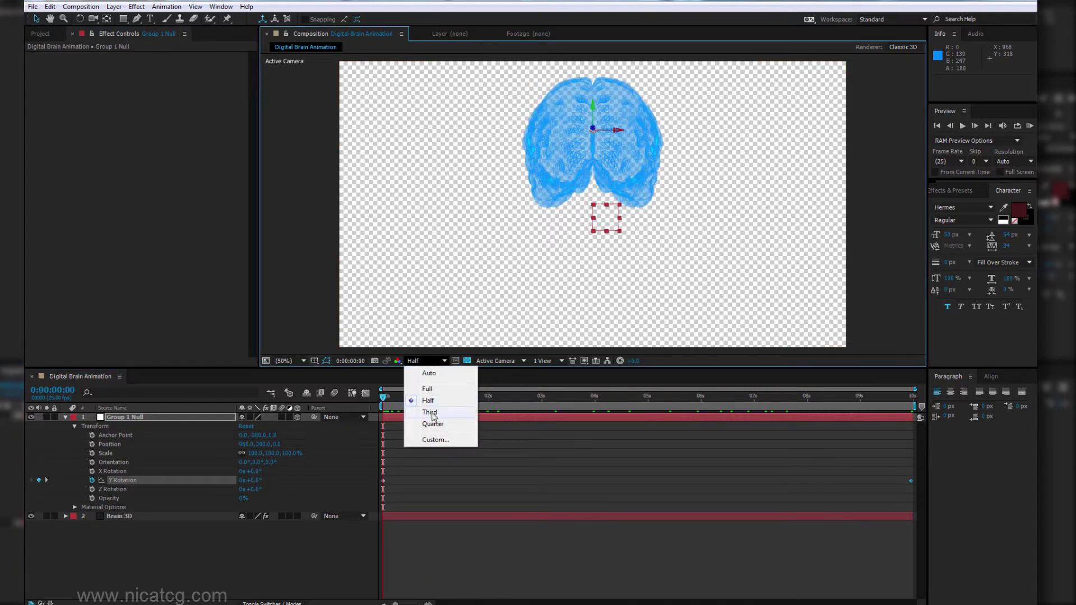
pyautogui.click(427, 388)
pyautogui.click(284, 361)
pyautogui.click(315, 390)
pyautogui.click(120, 418)
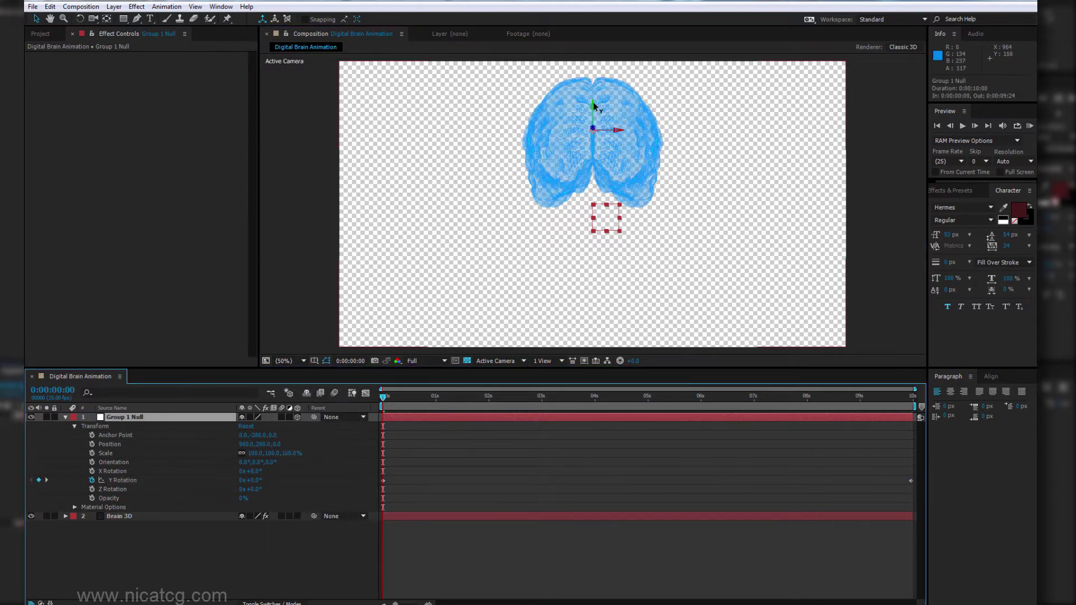
pyautogui.moveTo(593, 108); pyautogui.dragTo(593, 161)
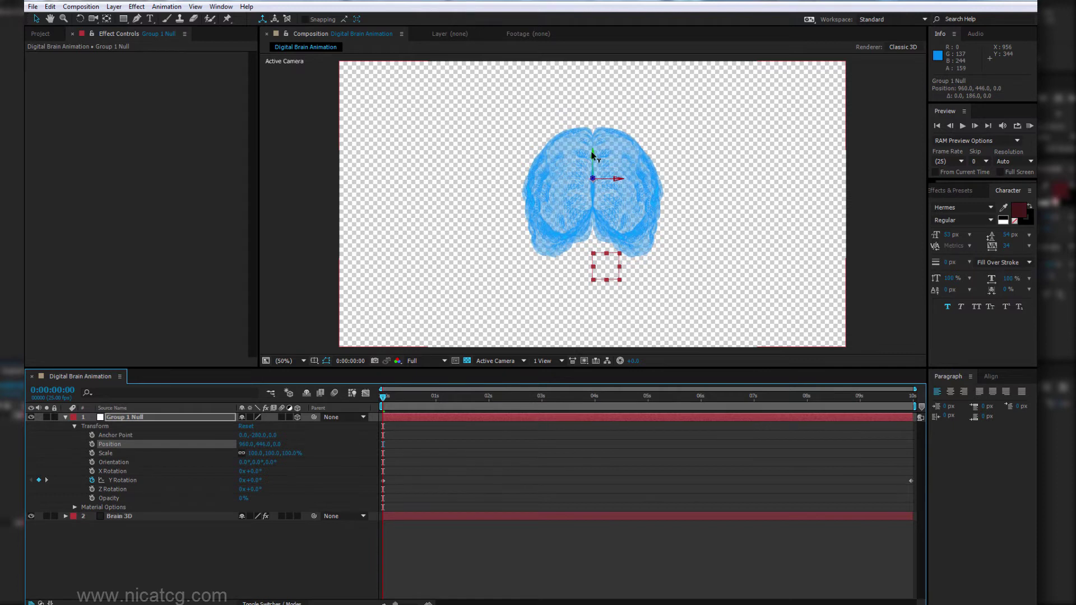
pyautogui.click(344, 505)
pyautogui.click(467, 361)
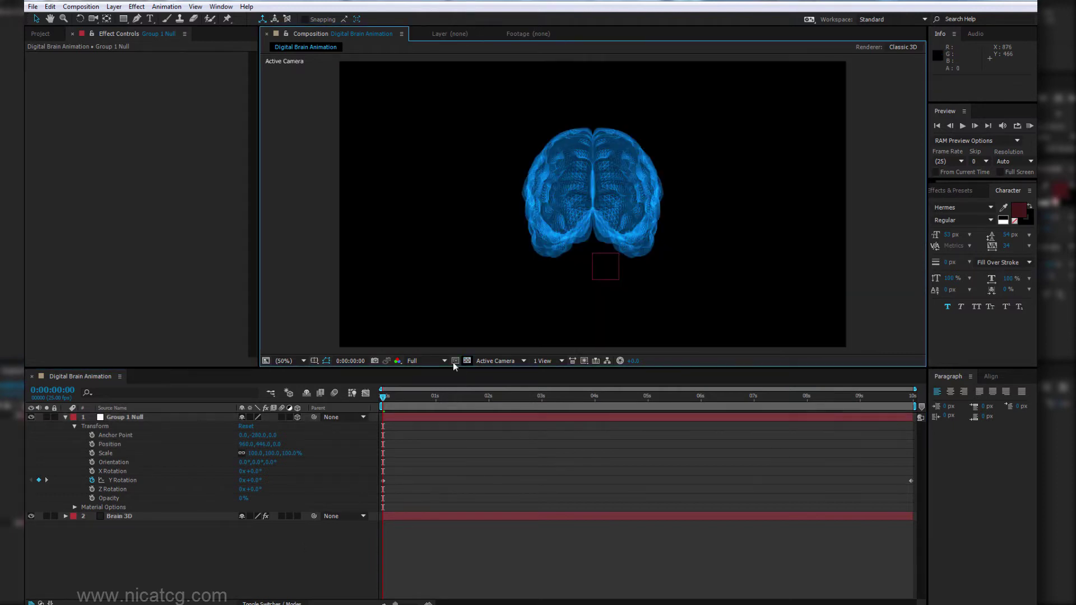
pyautogui.press('KP_0')
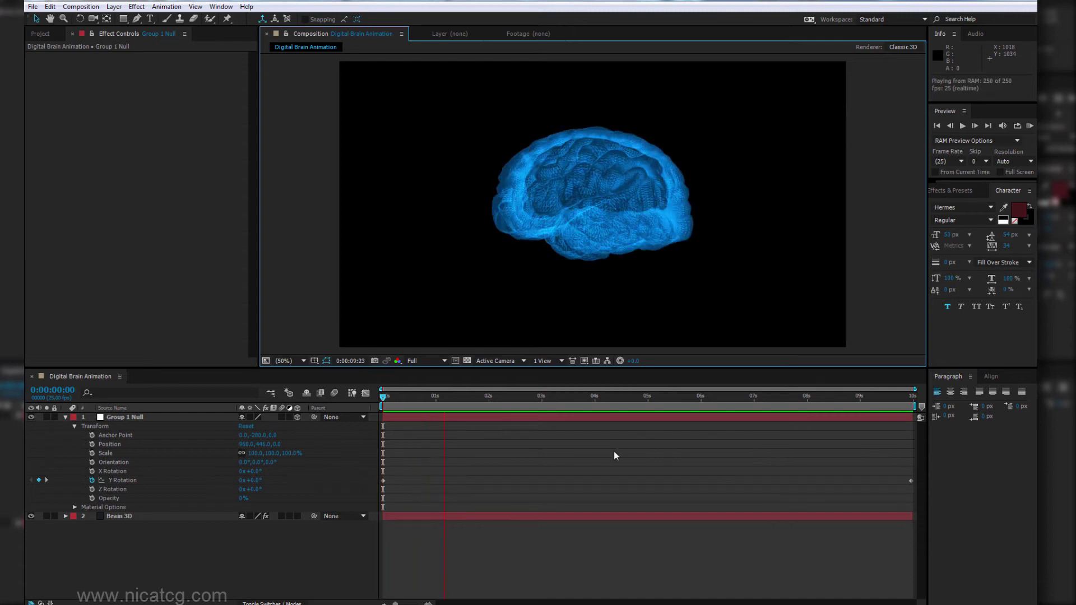
pyautogui.click(562, 398)
pyautogui.moveTo(636, 398)
pyautogui.mouseDown()
pyautogui.moveTo(689, 401)
pyautogui.moveTo(381, 397)
pyautogui.mouseUp()
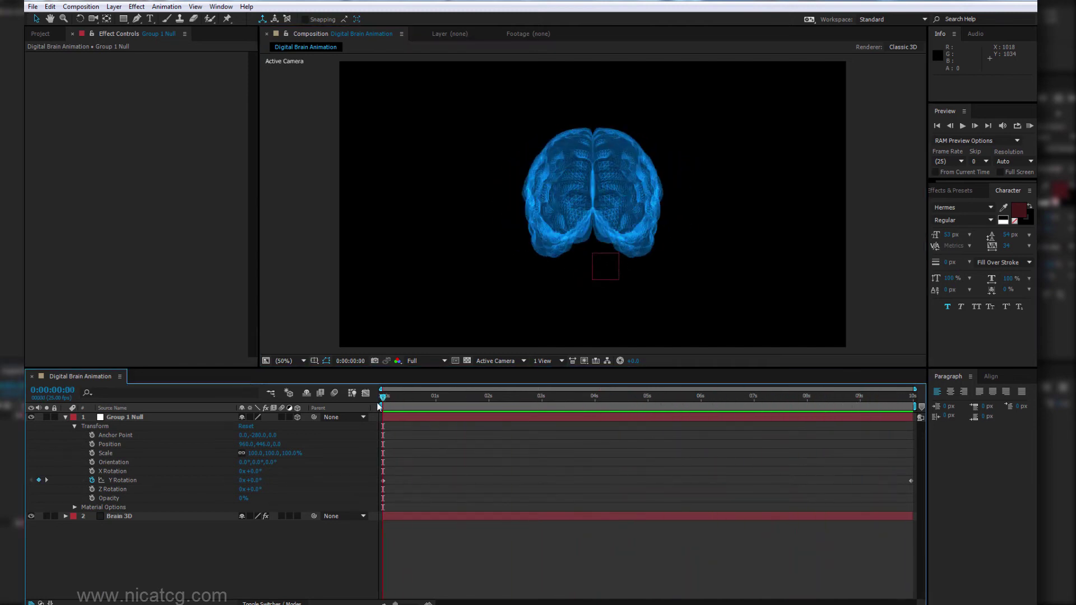
pyautogui.click(65, 417)
# Step: Add a dark grey 'Background Color' solid and place it beneath Brain 3D
pyautogui.rightClick(147, 478)
pyautogui.moveTo(187, 482)
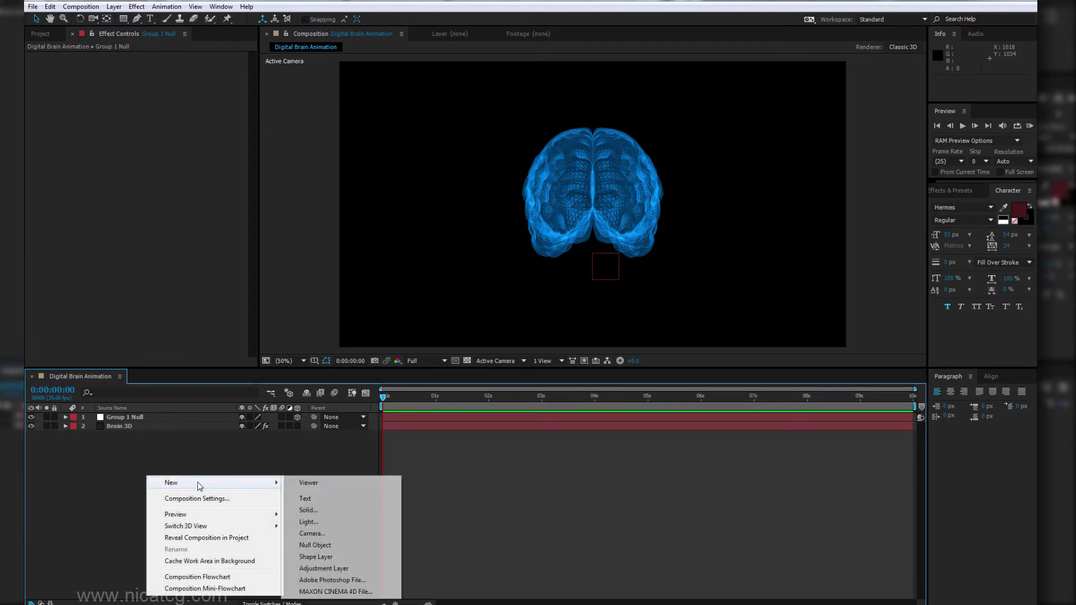
pyautogui.click(309, 510)
pyautogui.write('Background Color')
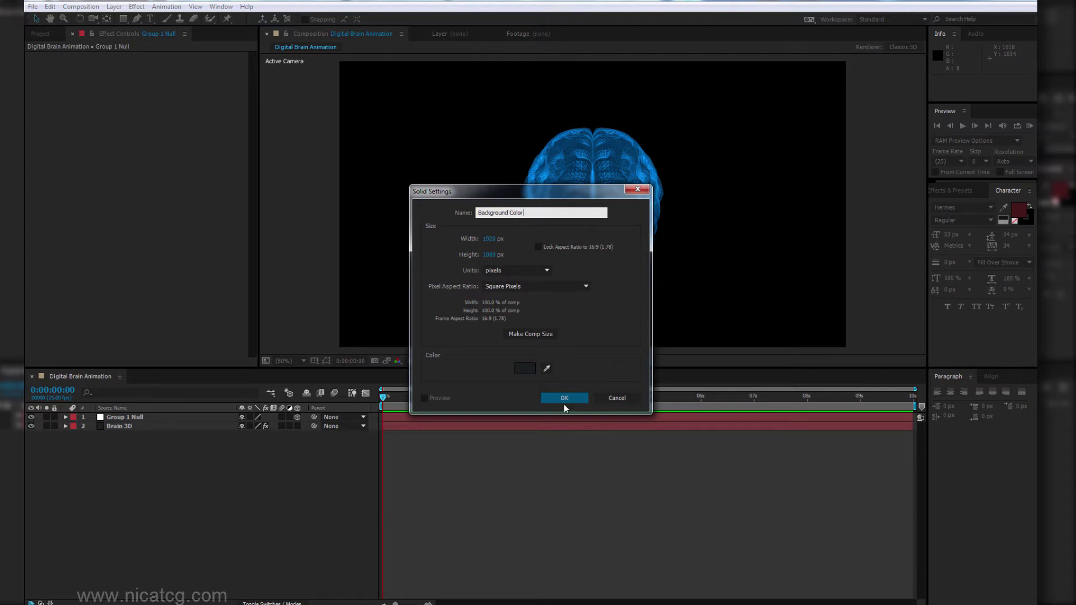
pyautogui.click(564, 398)
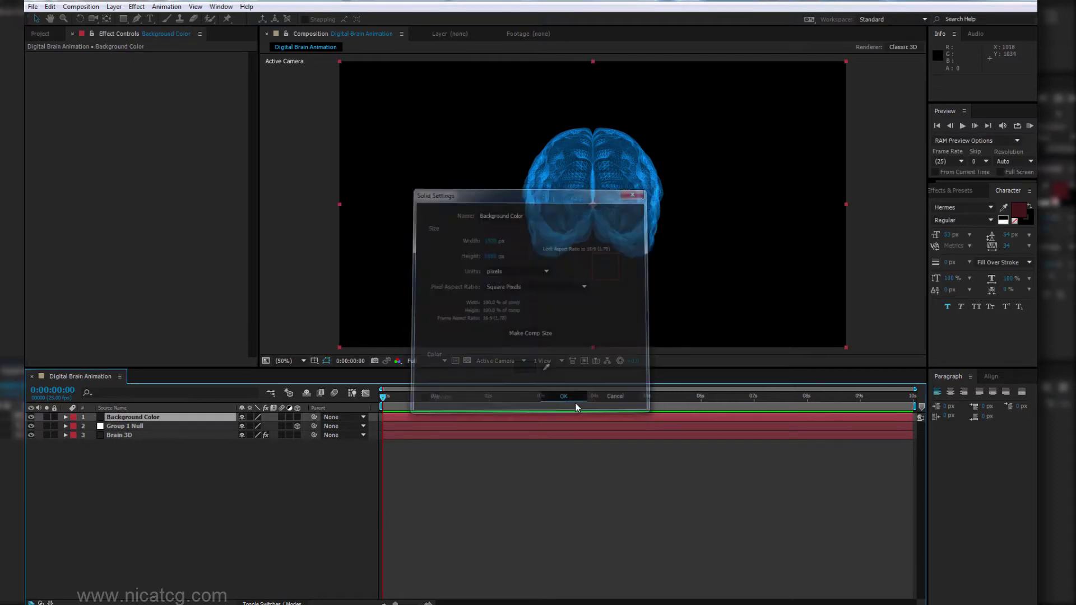
pyautogui.moveTo(153, 417); pyautogui.dragTo(143, 446)
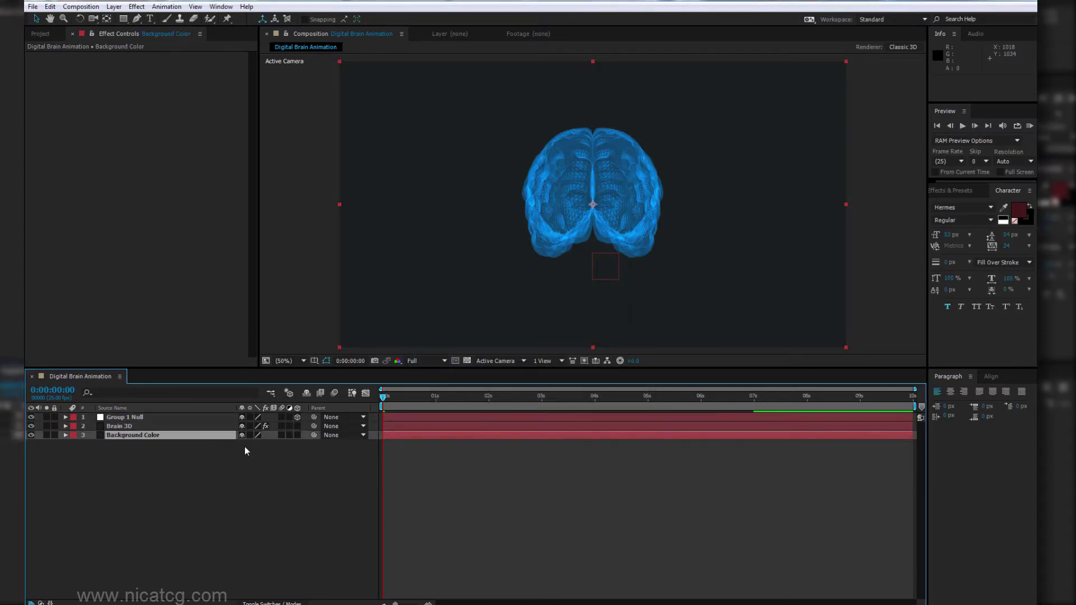
pyautogui.click(954, 190)
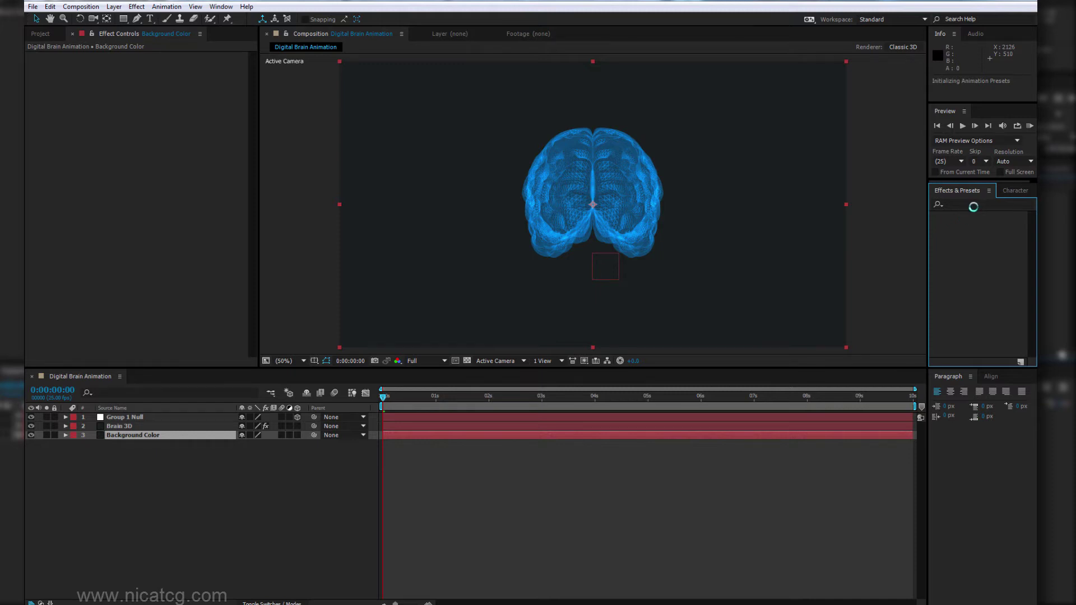
# Step: Apply 4-Color Gradient to Background Color and set Colors 1, 3 and 4 to deep navy
pyautogui.click(970, 203)
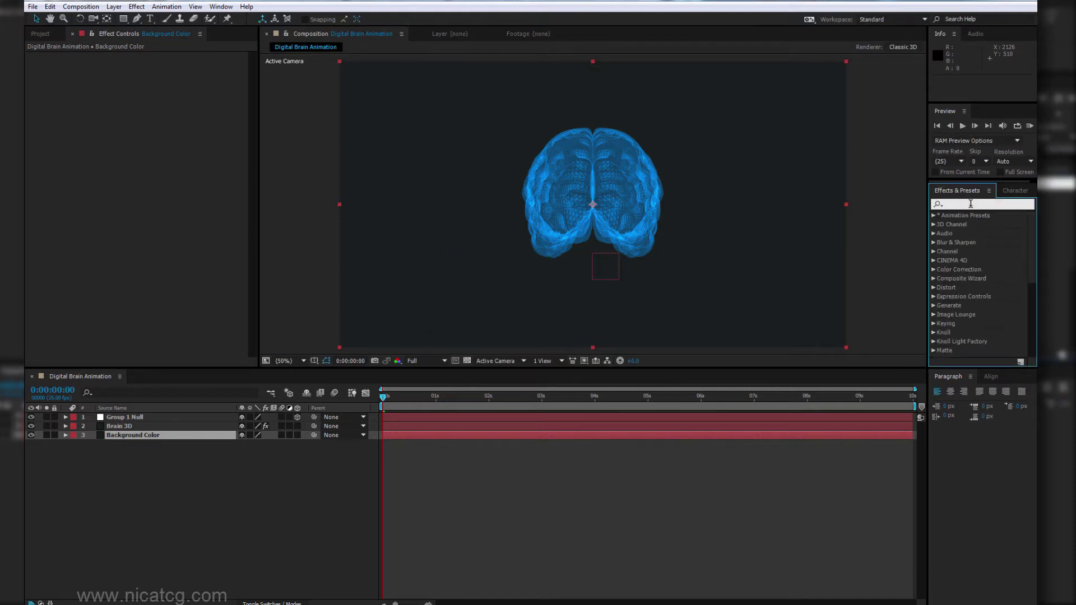
pyautogui.write('4-')
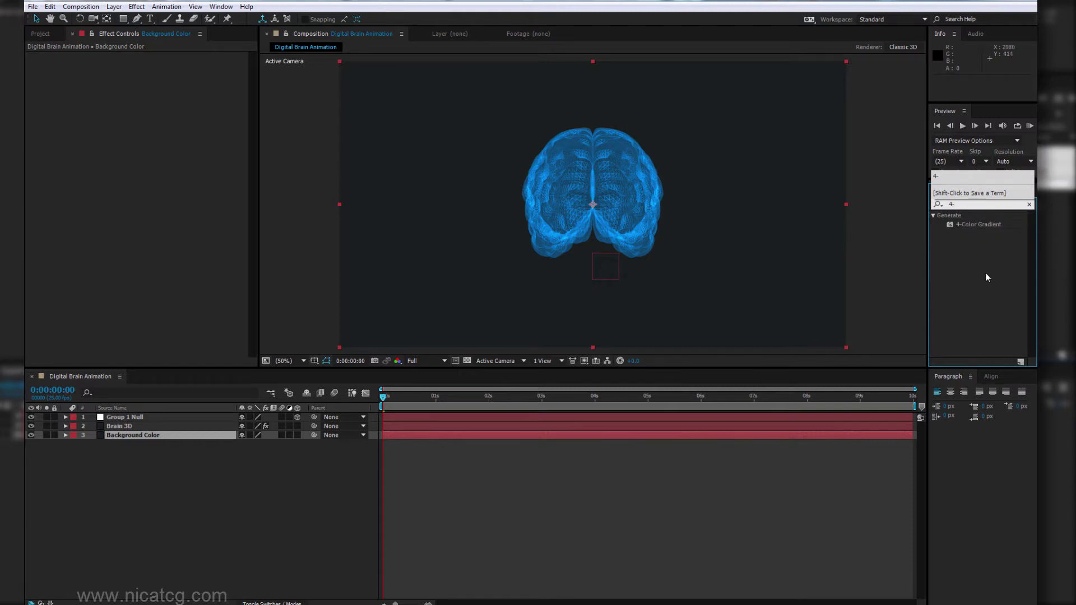
pyautogui.moveTo(978, 224); pyautogui.dragTo(122, 434)
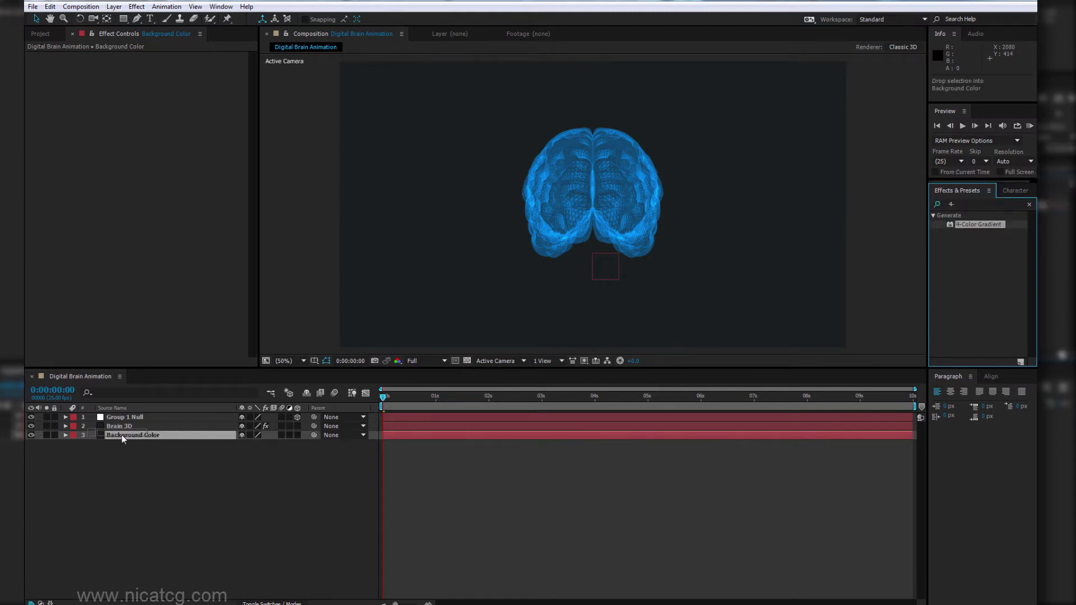
pyautogui.click(155, 82)
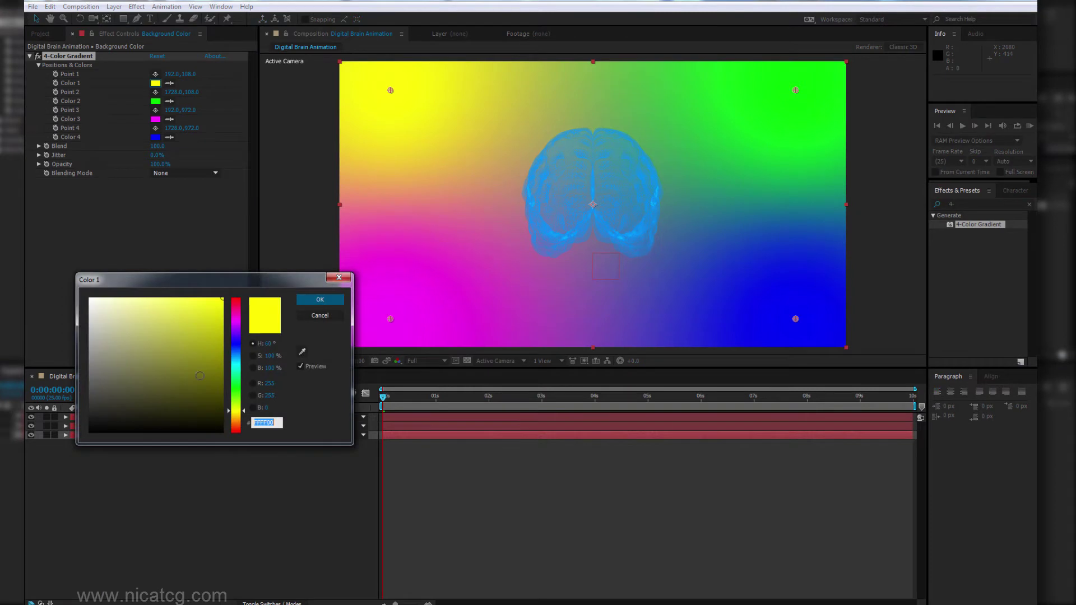
pyautogui.moveTo(236, 357); pyautogui.dragTo(235, 352)
pyautogui.moveTo(190, 382); pyautogui.dragTo(180, 397)
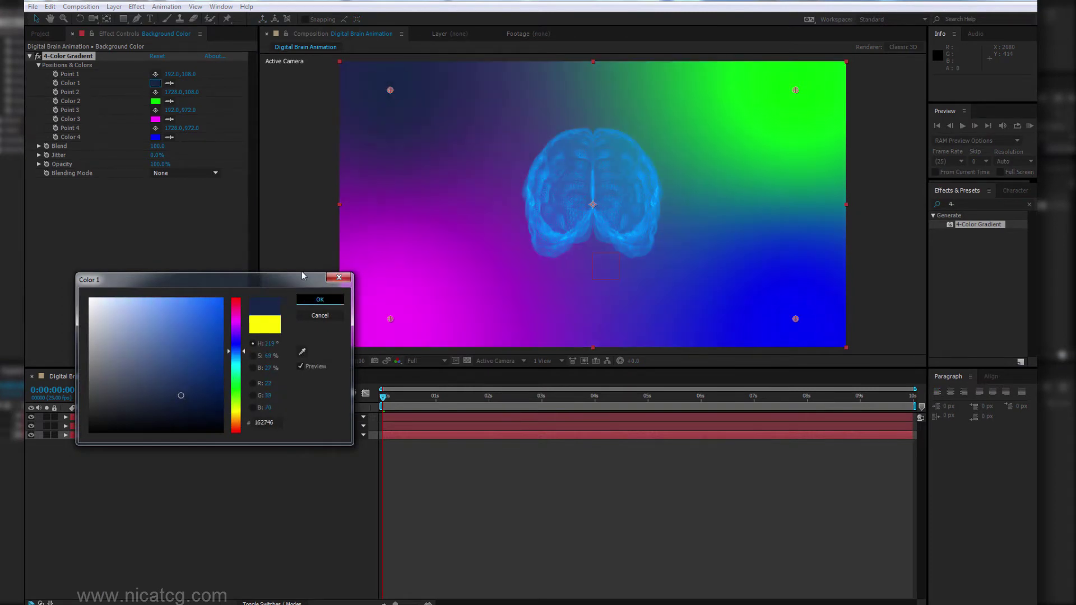
pyautogui.click(320, 299)
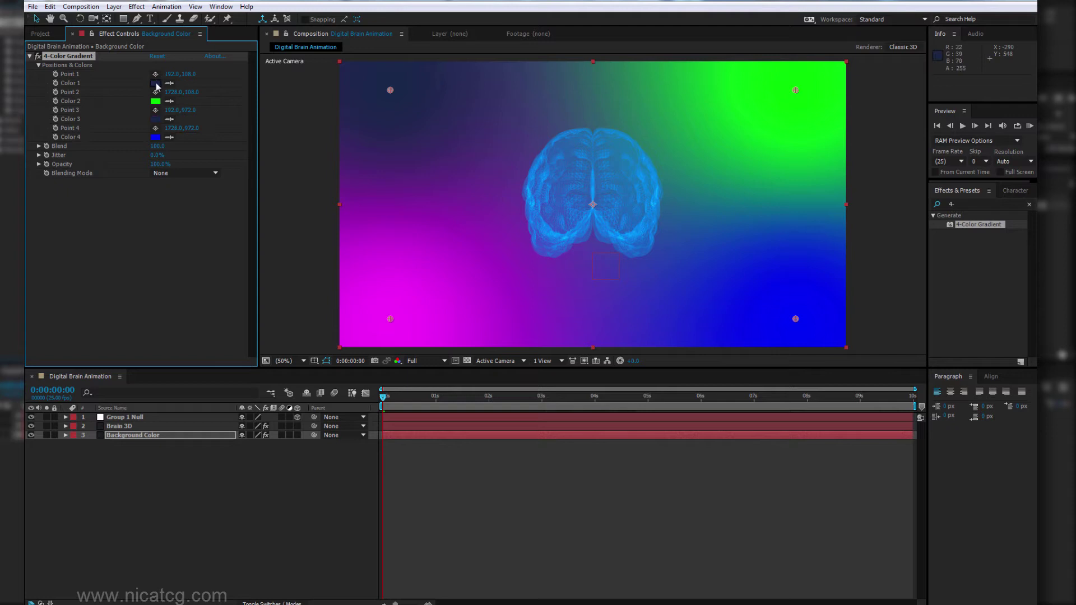
pyautogui.click(156, 82)
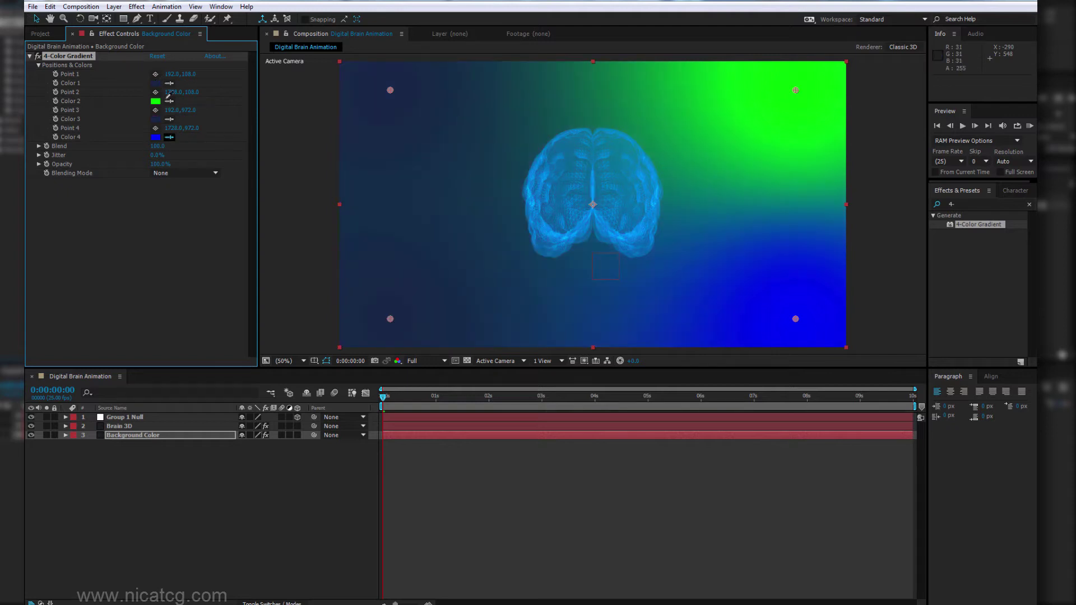
pyautogui.click(158, 83)
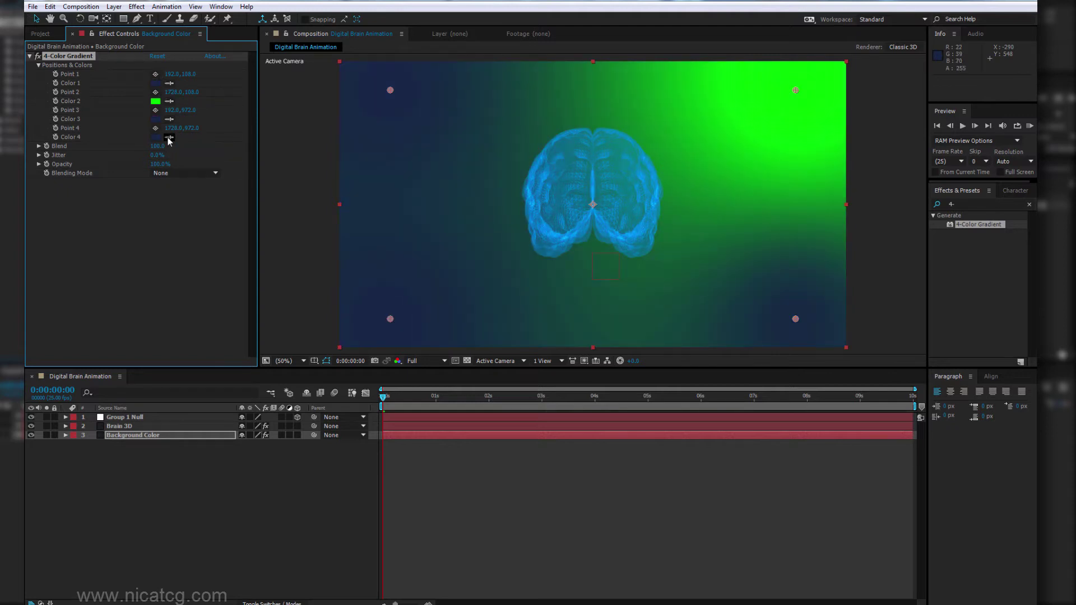
pyautogui.click(163, 106)
# Step: Set gradient Color 2 to very dark grey-green and Color 4 to dark red 2A2121
pyautogui.click(156, 102)
pyautogui.moveTo(159, 310); pyautogui.dragTo(89, 388)
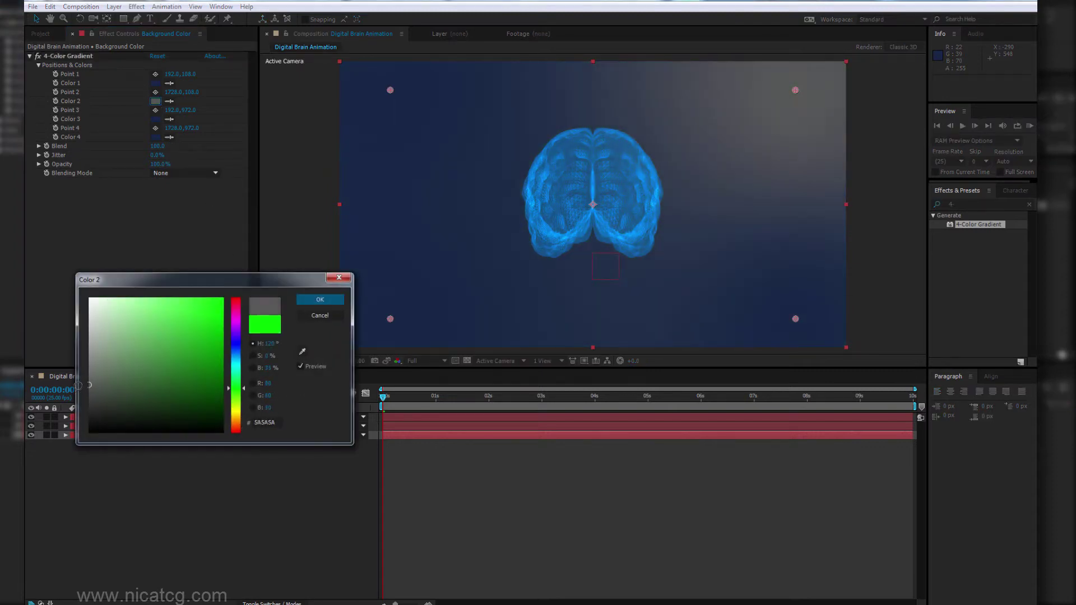
pyautogui.moveTo(156, 384)
pyautogui.mouseDown()
pyautogui.moveTo(123, 408)
pyautogui.moveTo(98, 409)
pyautogui.mouseUp()
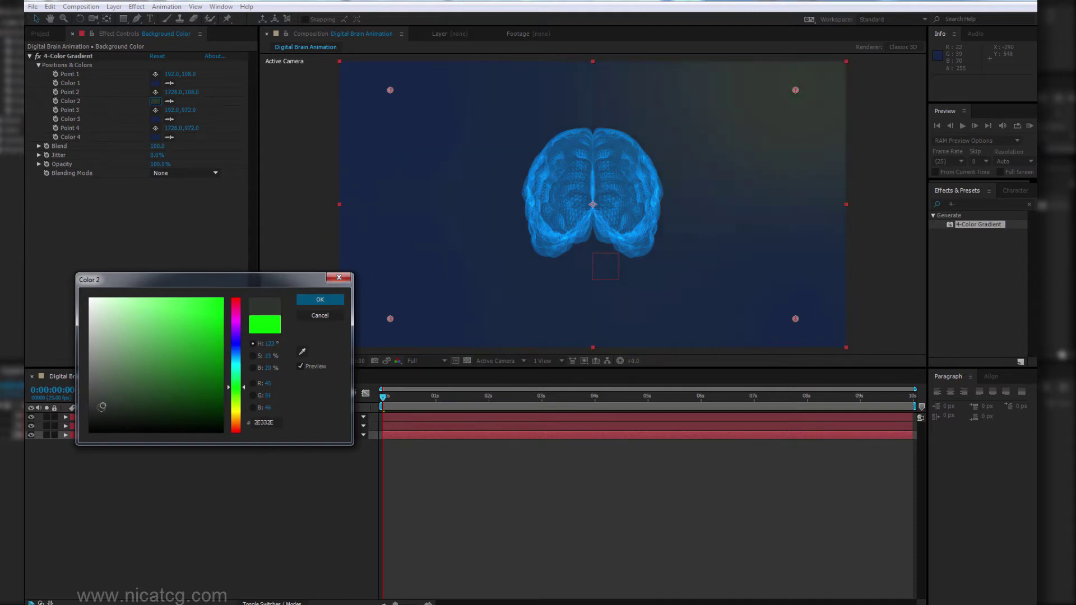
pyautogui.click(299, 302)
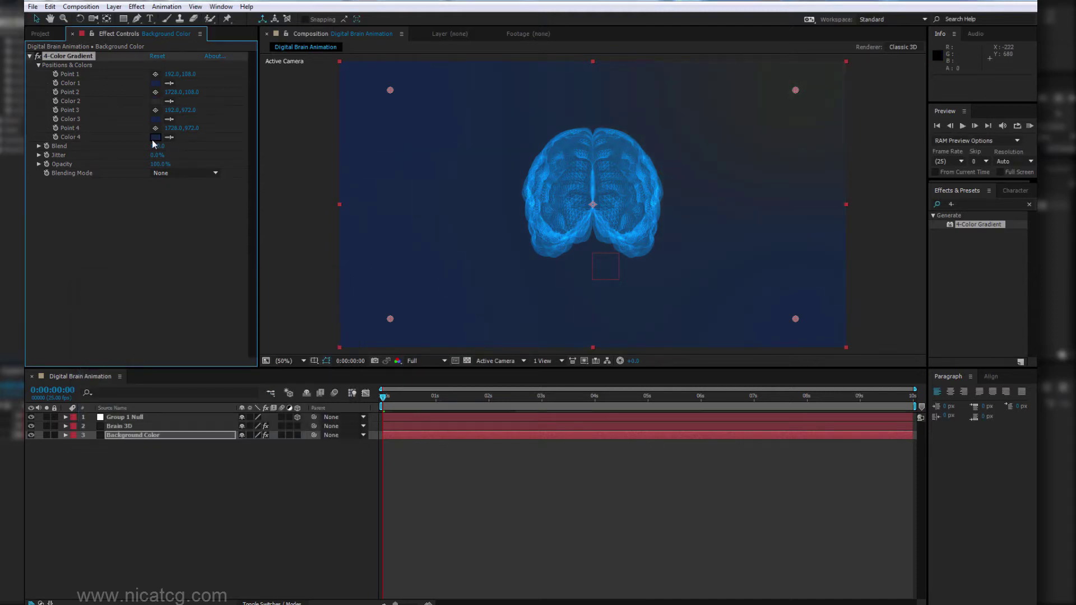
pyautogui.click(156, 137)
pyautogui.moveTo(242, 347); pyautogui.dragTo(242, 298)
pyautogui.moveTo(181, 395)
pyautogui.mouseDown()
pyautogui.moveTo(119, 400)
pyautogui.moveTo(117, 411)
pyautogui.mouseUp()
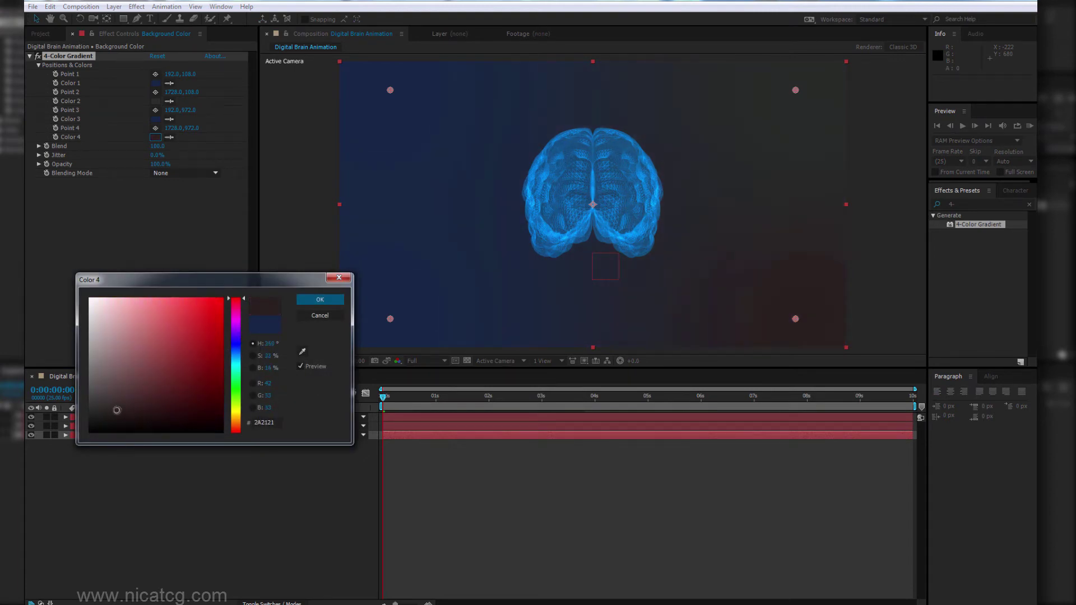
pyautogui.click(329, 300)
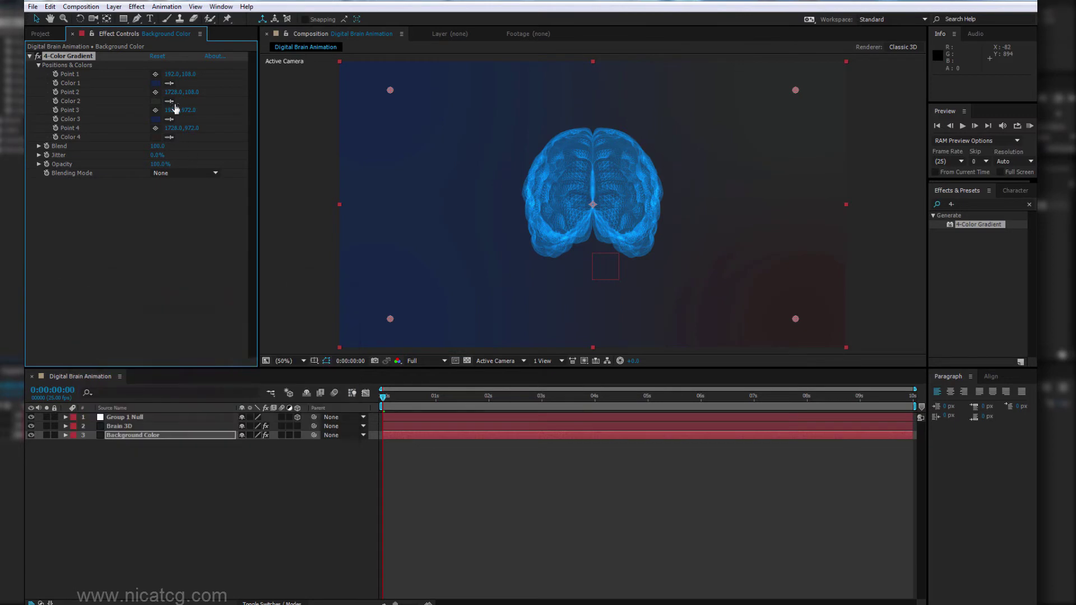
# Step: Darken gradient Color 1 slightly further to 162848
pyautogui.click(155, 83)
pyautogui.moveTo(188, 406); pyautogui.dragTo(188, 396)
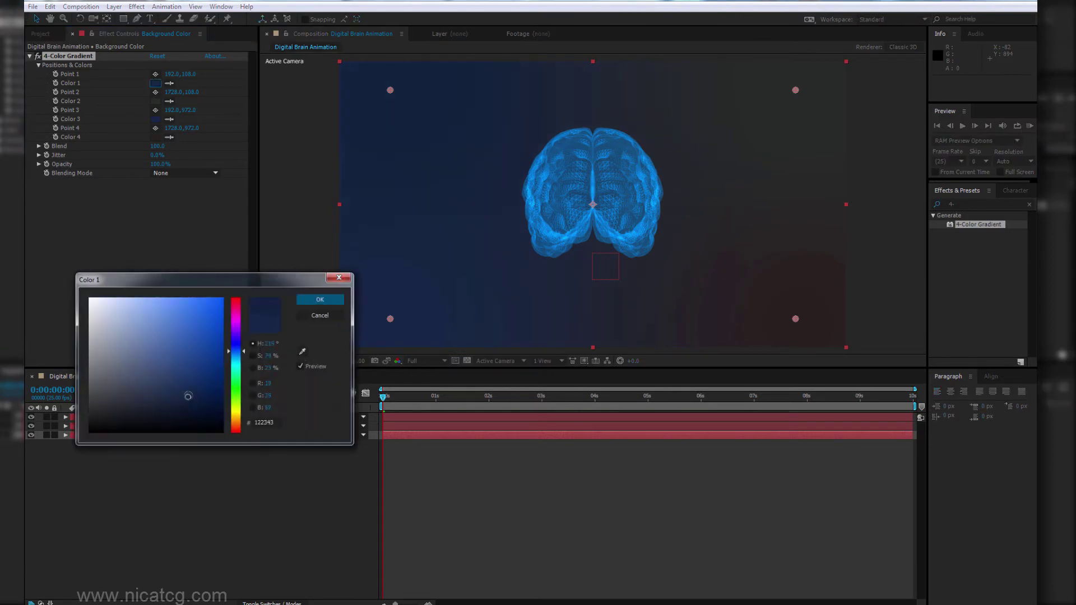
pyautogui.click(320, 300)
pyautogui.press(',')
pyautogui.press('.')
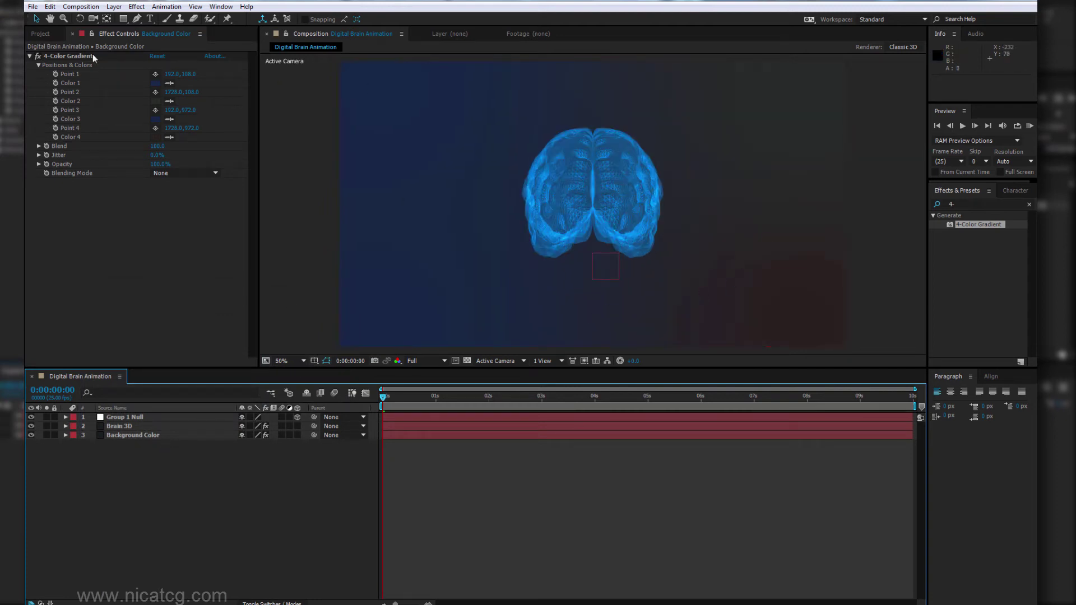
# Step: Create a new 1920×1080, 25 fps composition named 'Typing' from the Project panel
pyautogui.click(40, 33)
pyautogui.rightClick(64, 249)
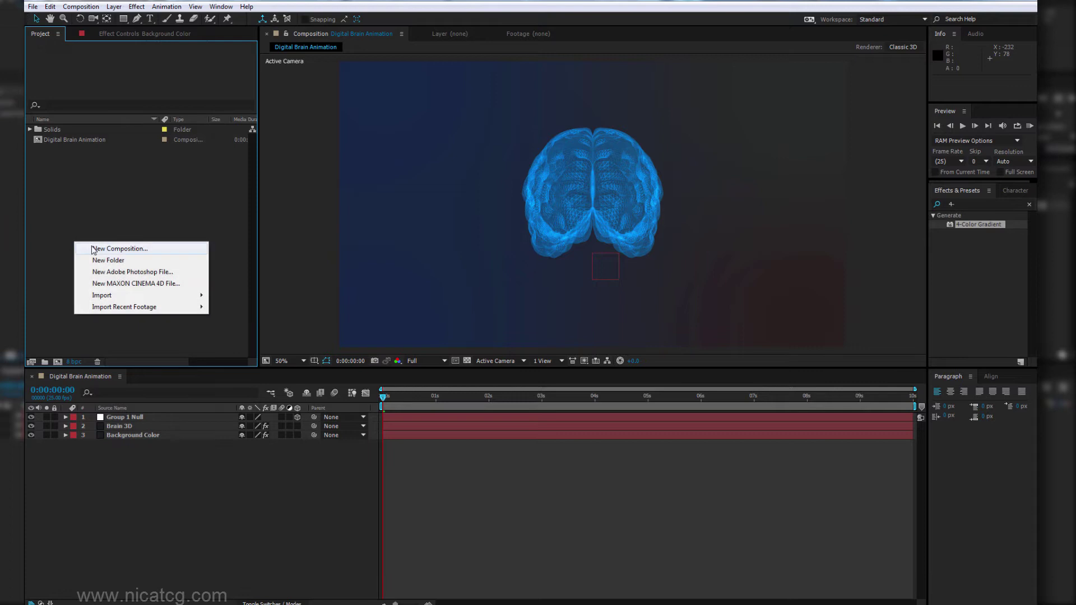
pyautogui.click(94, 247)
pyautogui.write('Typing')
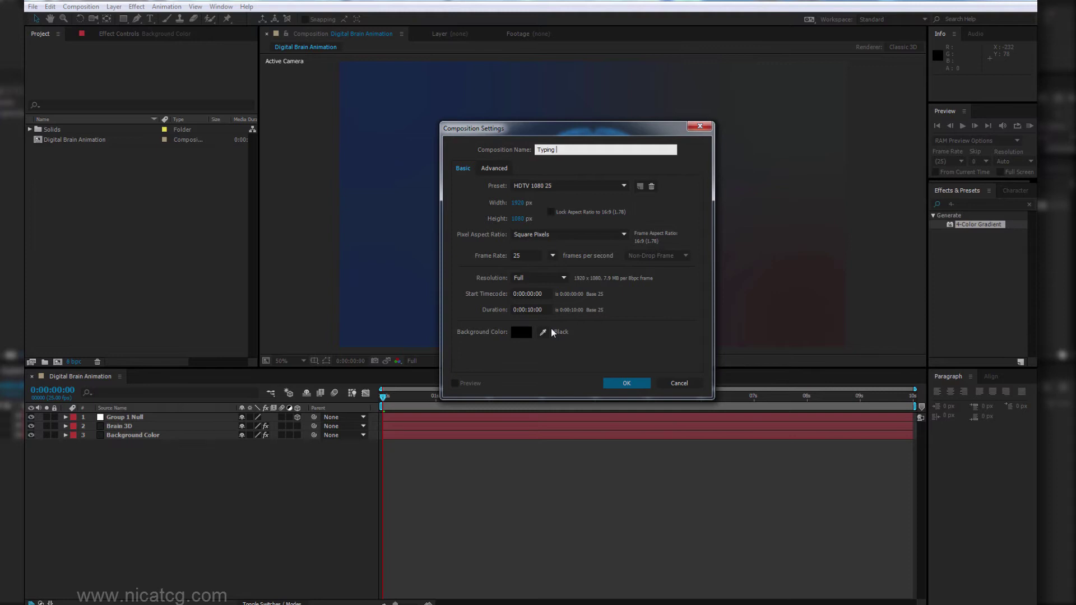
pyautogui.click(629, 383)
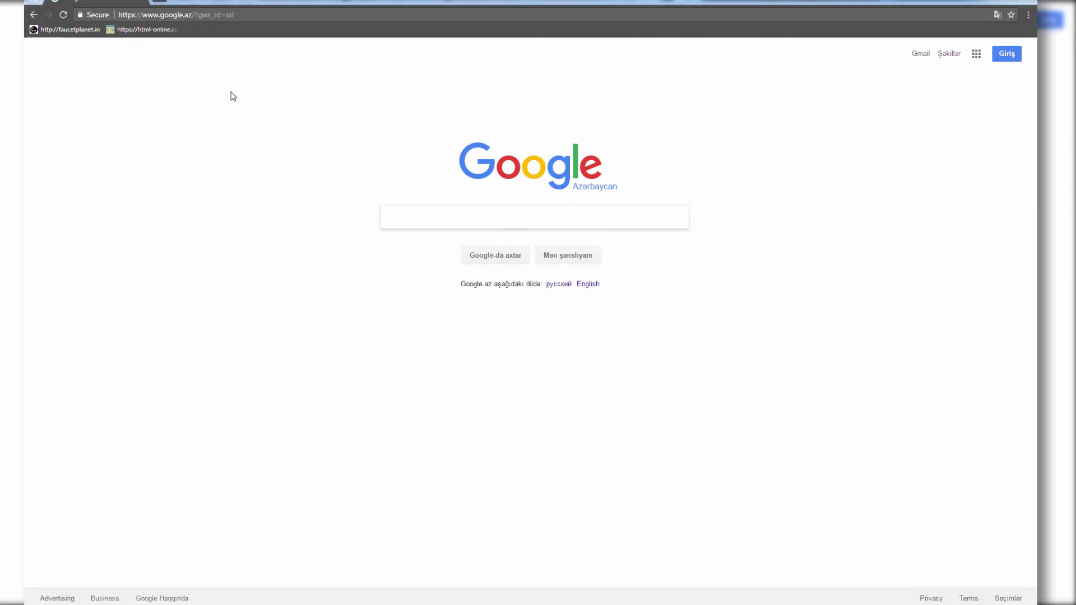
# Step: Copy a block of google.az's page source code and return to the search page
pyautogui.rightClick(218, 204)
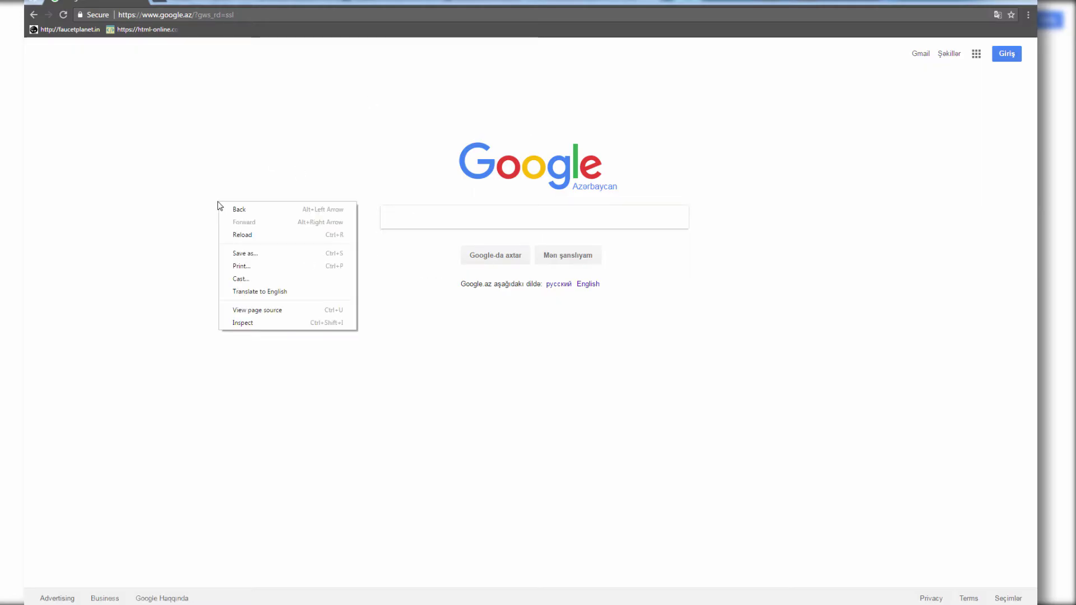
pyautogui.click(281, 309)
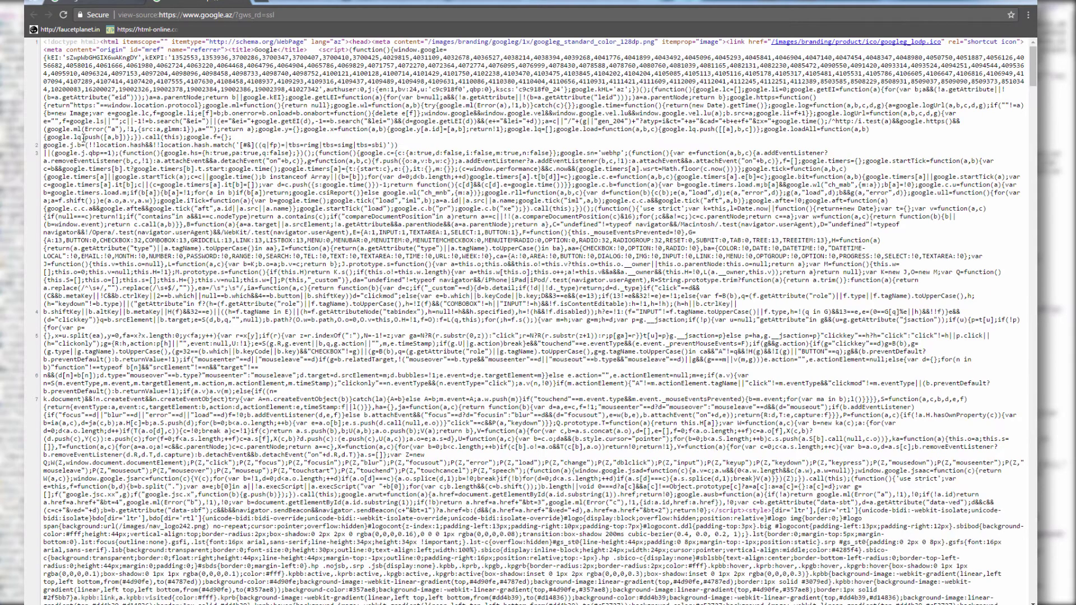
pyautogui.moveTo(43, 95)
pyautogui.mouseDown()
pyautogui.moveTo(412, 139)
pyautogui.moveTo(249, 140)
pyautogui.mouseUp()
pyautogui.rightClick(237, 100)
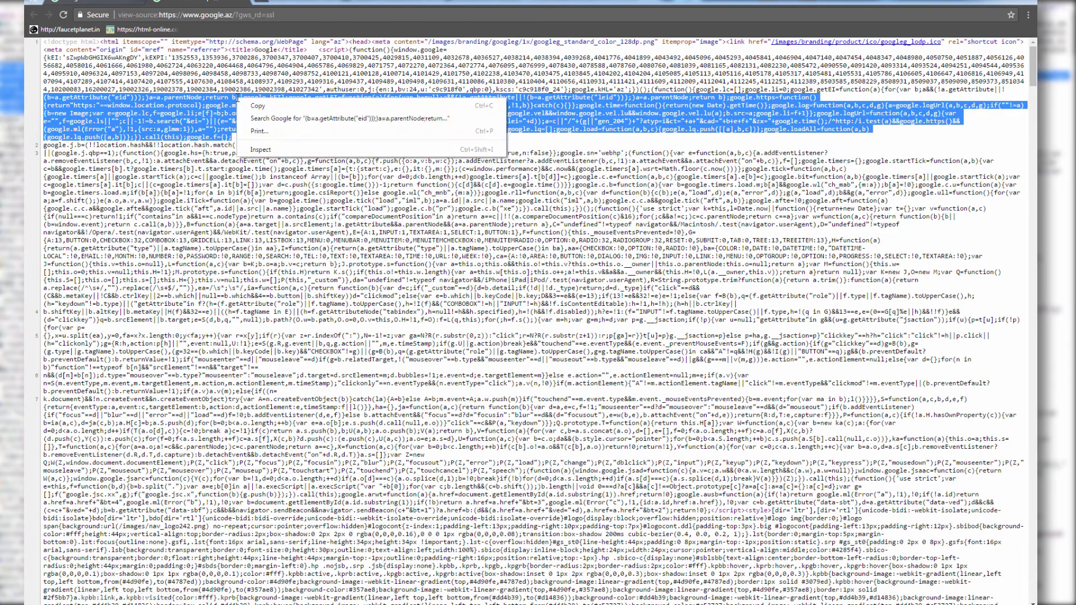
pyautogui.click(247, 105)
pyautogui.hotkey('ctrl', 'shift', 'Tab')
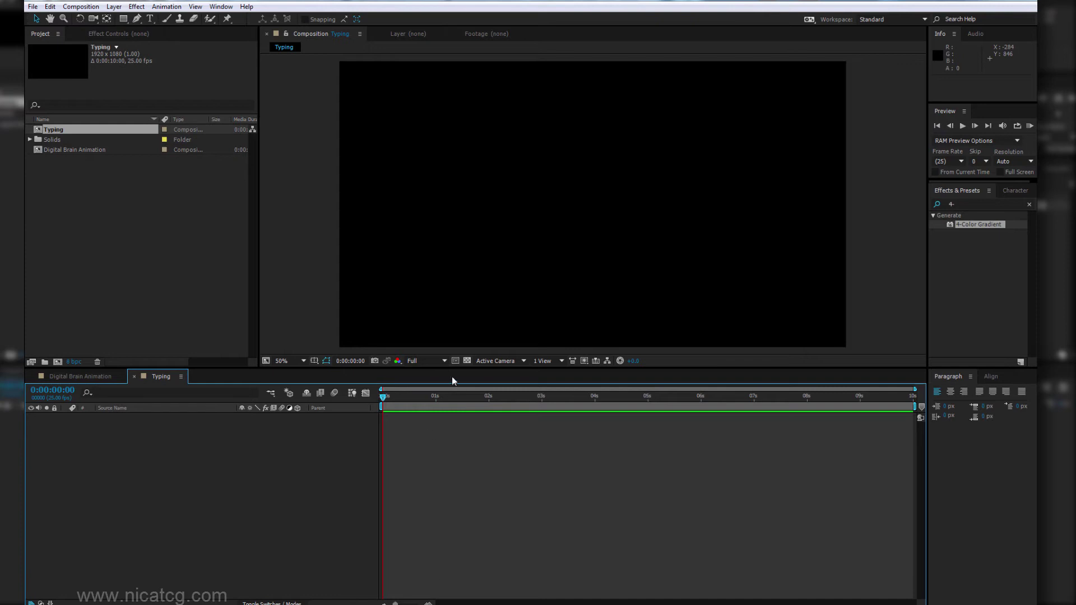
# Step: Add a new text layer, paste the copied code into it, and move it to the top-left
pyautogui.rightClick(145, 437)
pyautogui.moveTo(165, 446)
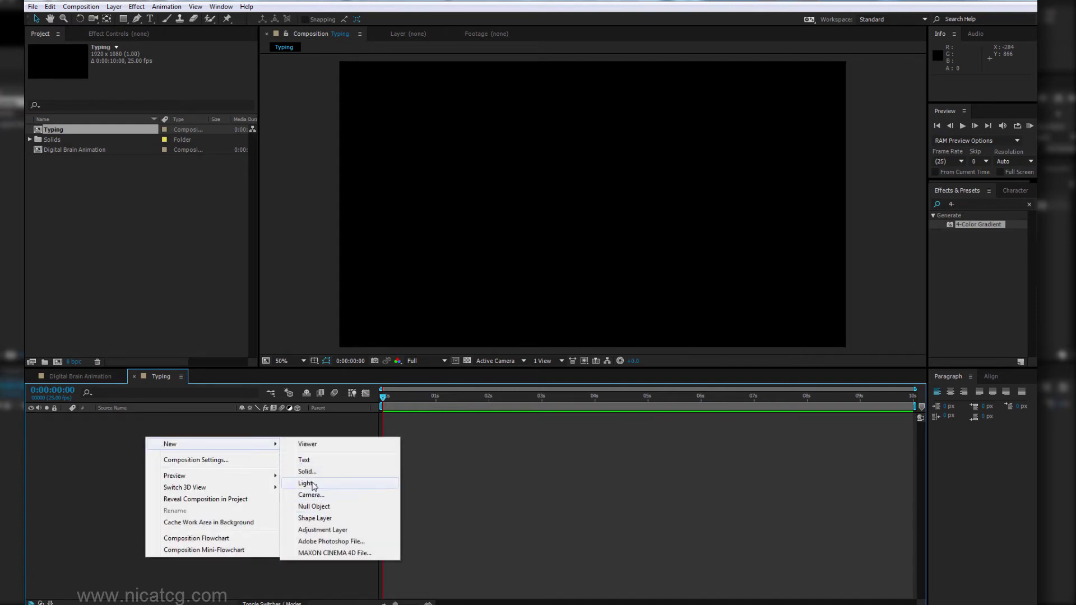
pyautogui.click(307, 460)
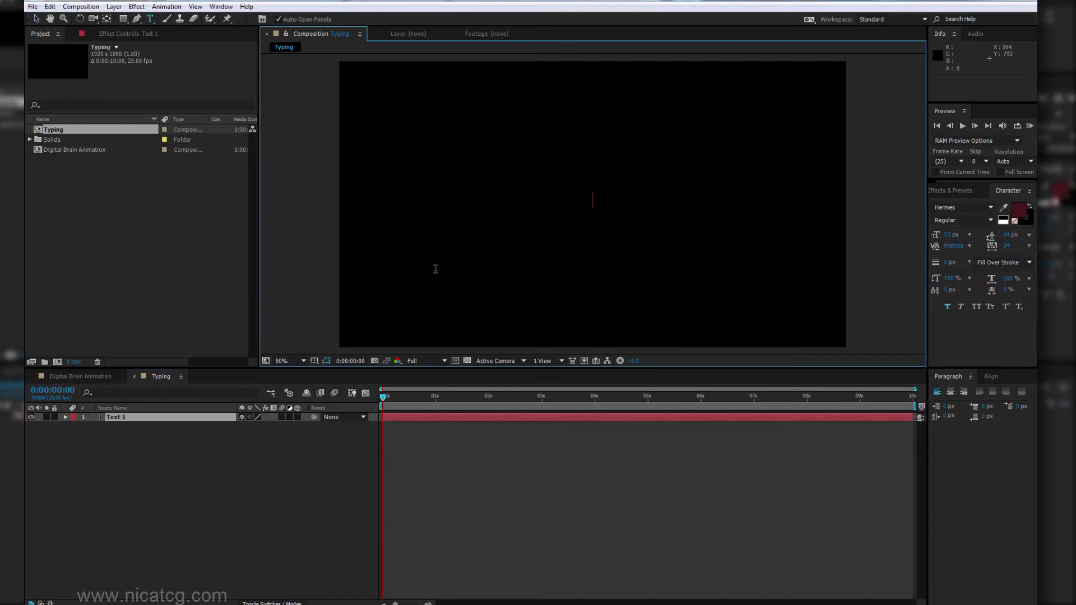
pyautogui.rightClick(588, 198)
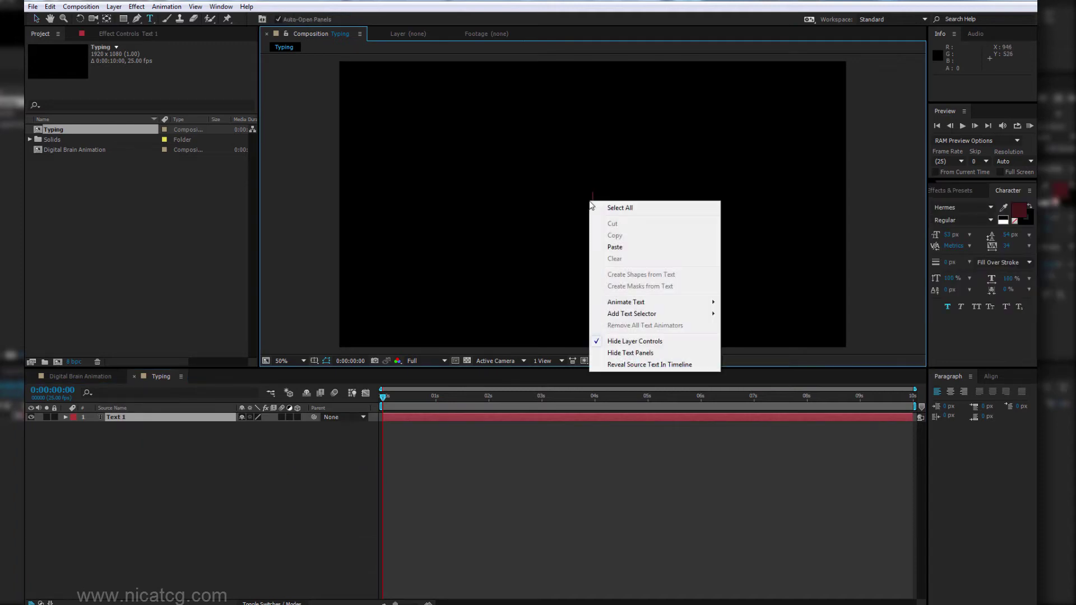
pyautogui.click(610, 248)
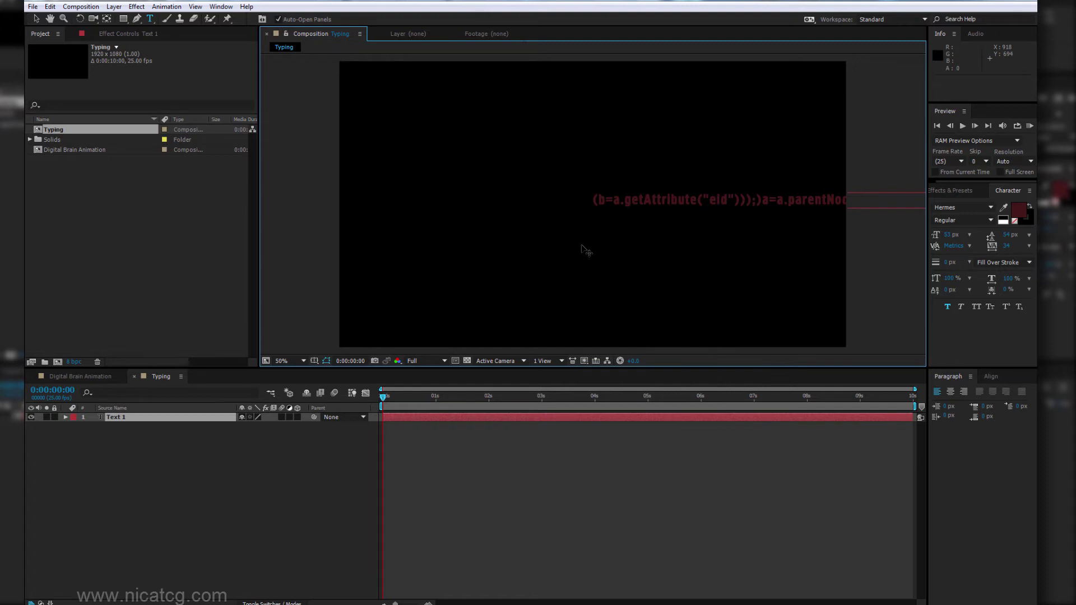
pyautogui.click(35, 20)
pyautogui.moveTo(589, 198)
pyautogui.mouseDown()
pyautogui.moveTo(364, 125)
pyautogui.moveTo(399, 78)
pyautogui.mouseUp()
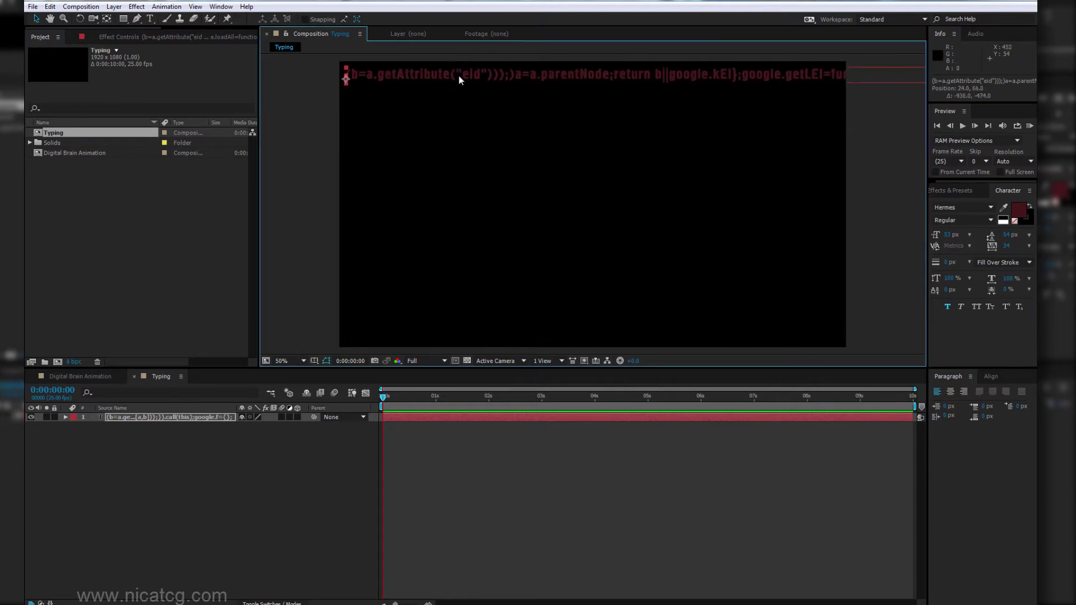
# Step: Append ten more pasted chunks of code to the end of the code text
pyautogui.doubleClick(646, 76)
pyautogui.click(837, 74)
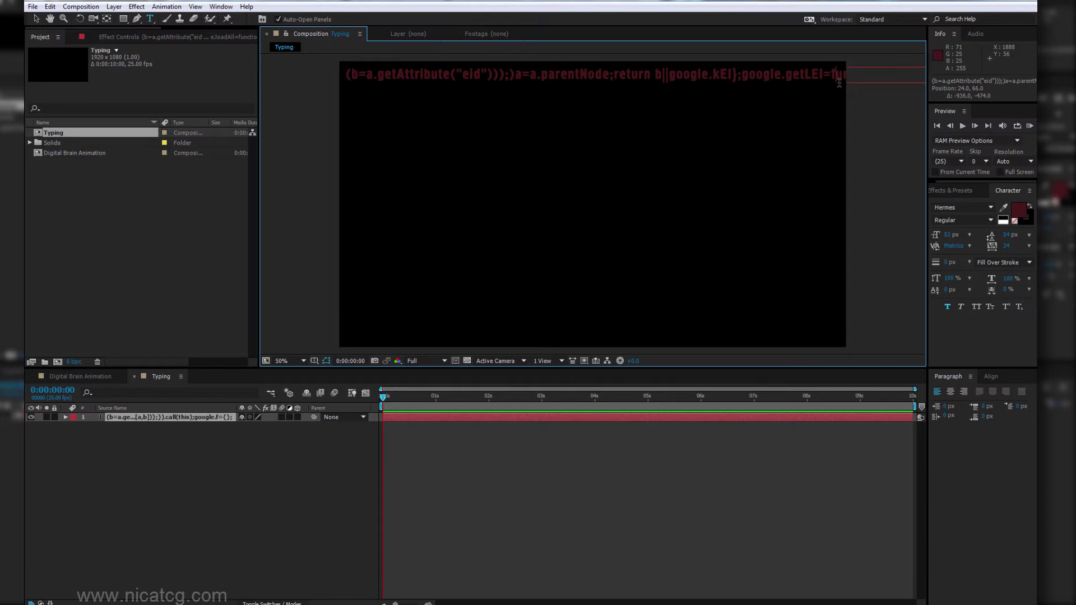
pyautogui.hotkey('ctrl', 'v')
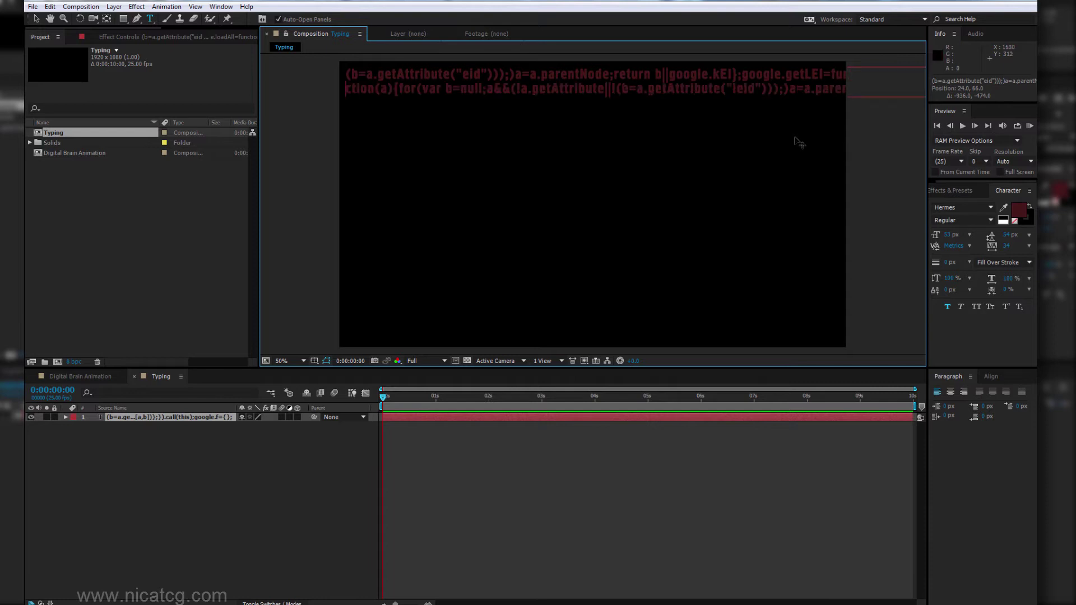
pyautogui.hotkey('ctrl', 'v')
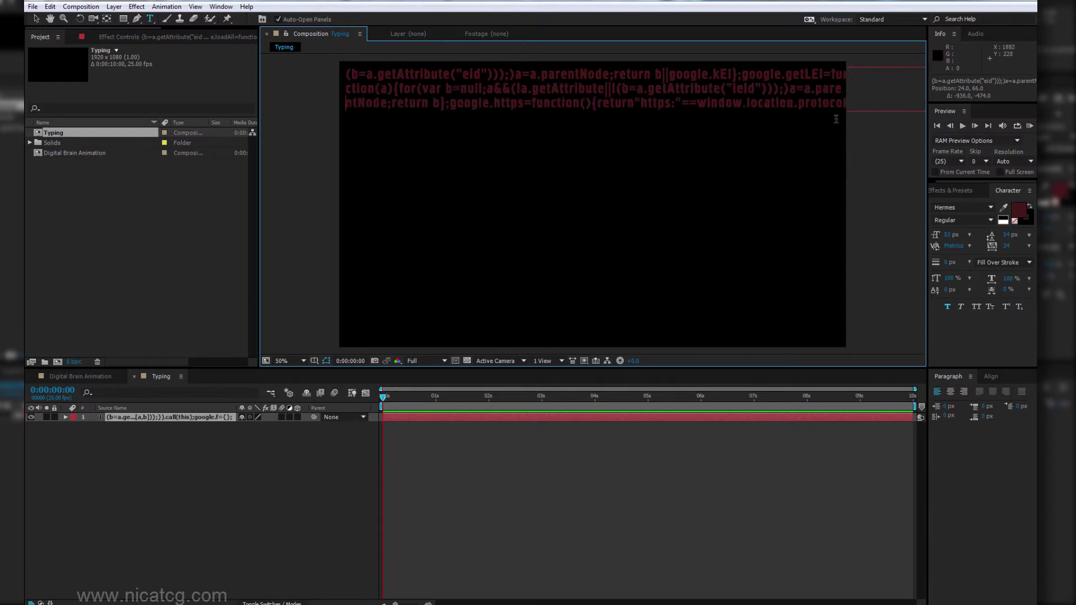
pyautogui.hotkey('ctrl', 'v')
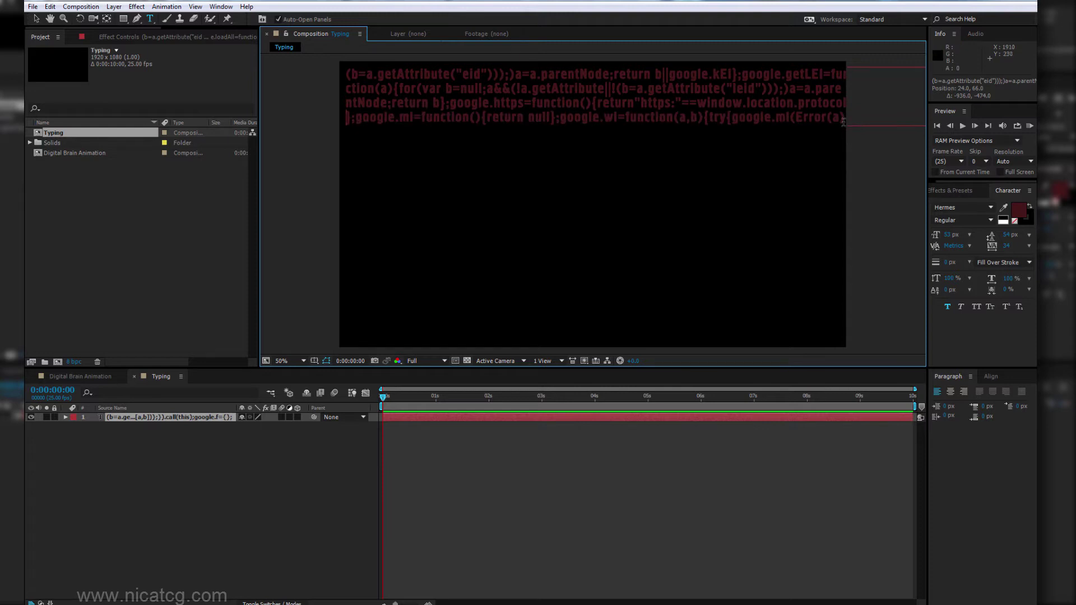
pyautogui.hotkey('ctrl', 'v')
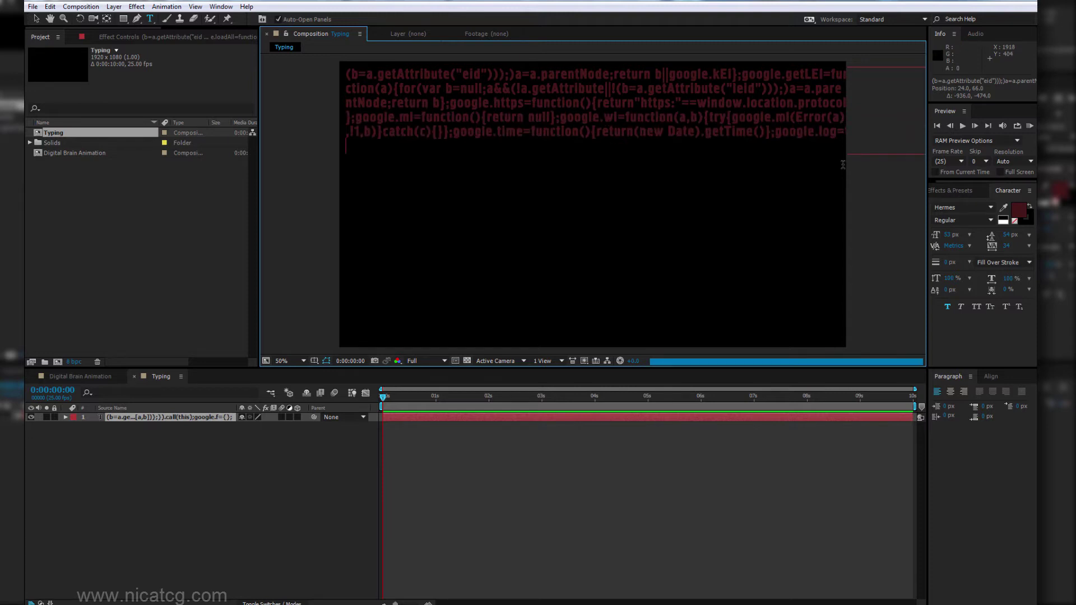
pyautogui.hotkey('ctrl', 'v')
pyautogui.hotkey('ctrl', 'v')
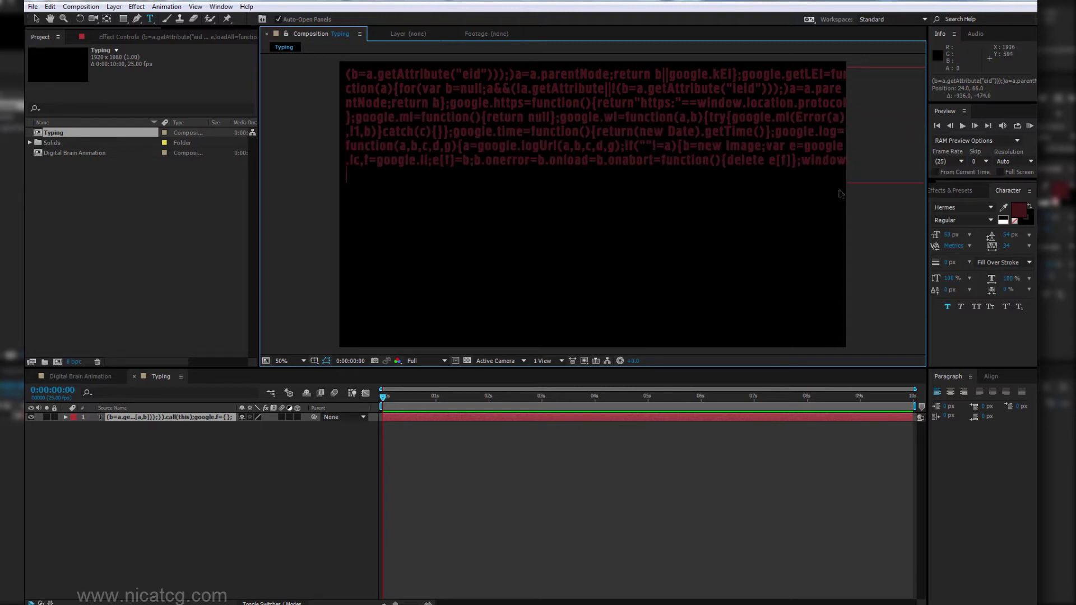
pyautogui.hotkey('ctrl', 'v')
pyautogui.hotkey('ctrl', 'v')
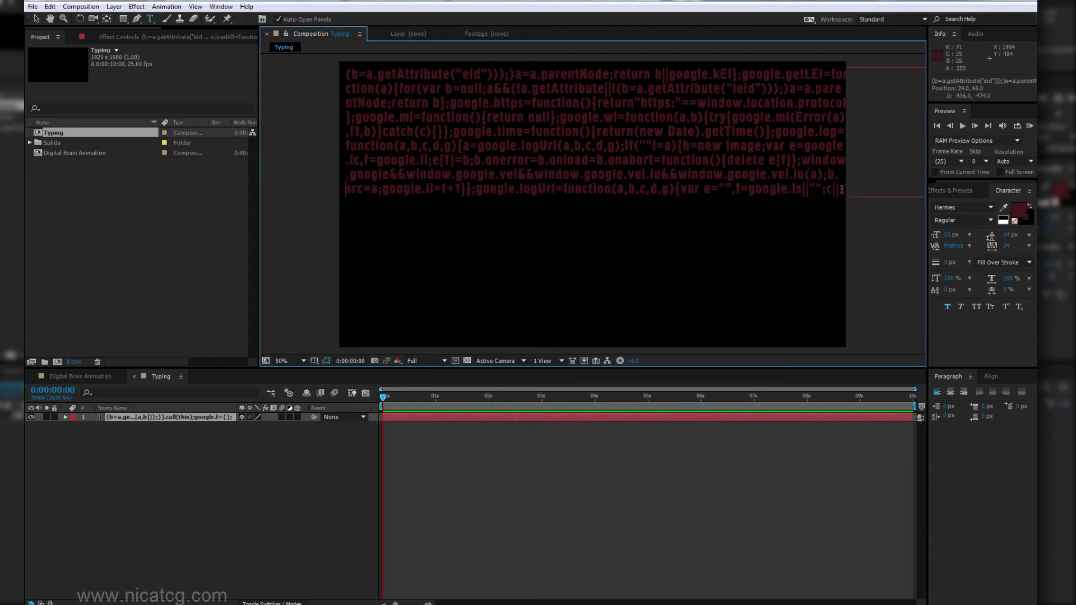
pyautogui.hotkey('ctrl', 'v')
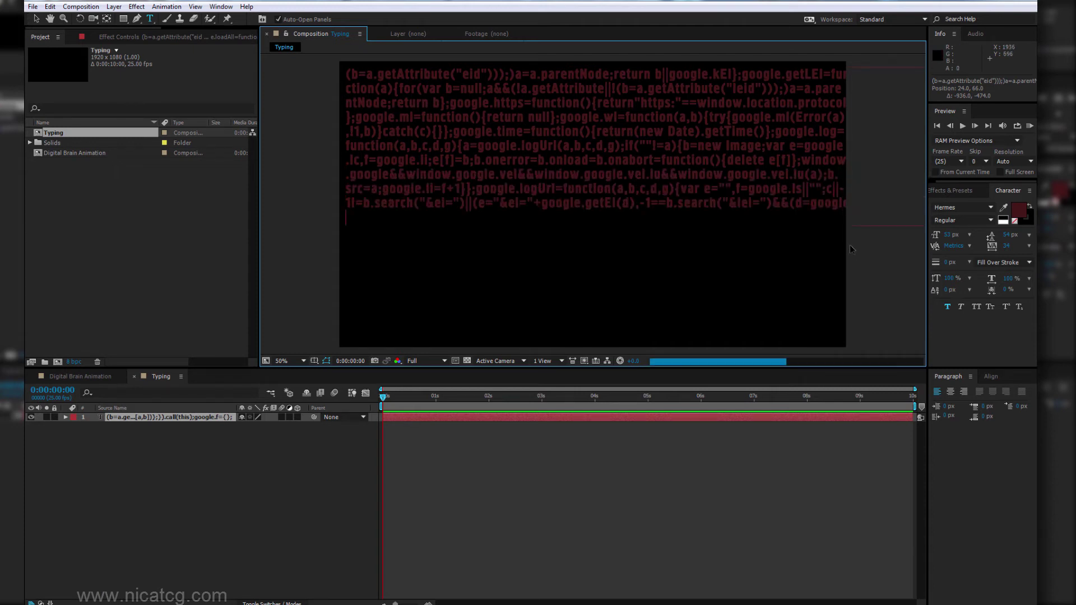
pyautogui.hotkey('ctrl', 'v')
pyautogui.hotkey('ctrl', 'v')
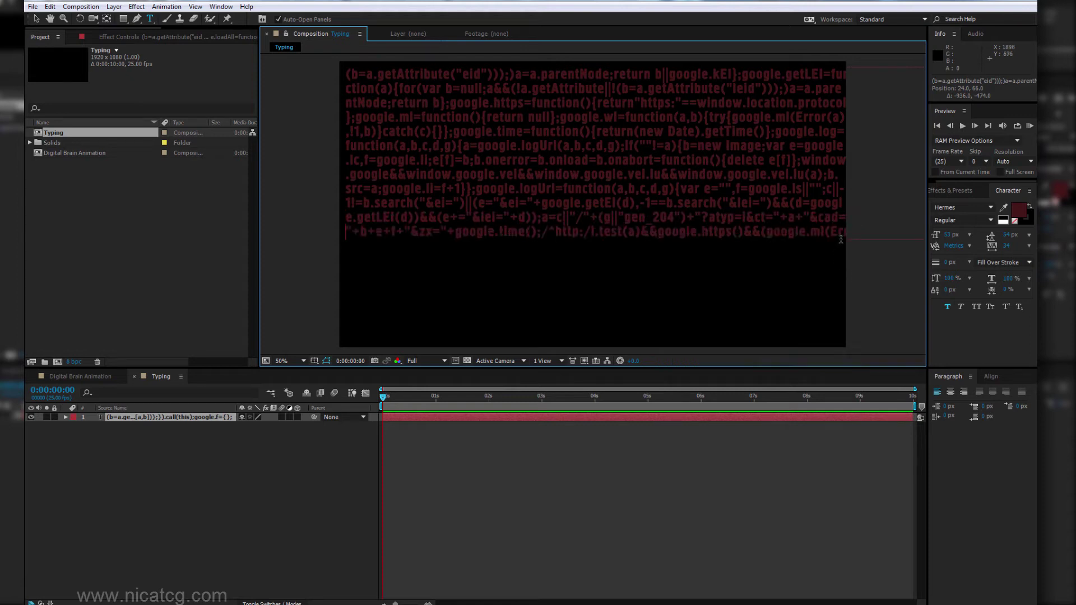
pyautogui.hotkey('ctrl', 'v')
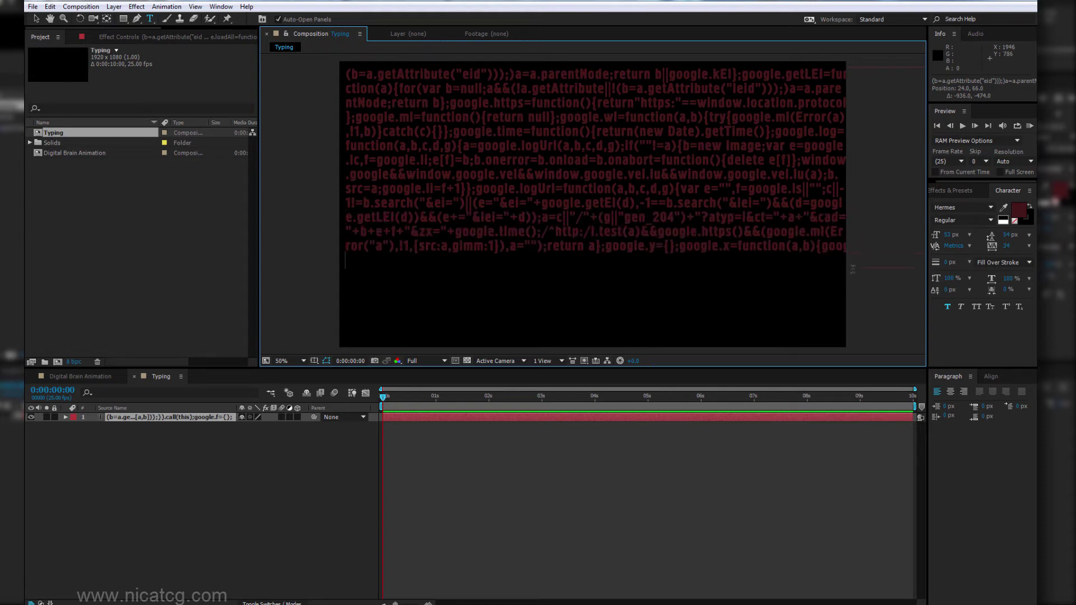
pyautogui.write('gle.y[a.id]=[a,b];return!1};google.lq=[];google.load=function(a,b,c){google.lq.push')
pyautogui.hotkey('ctrl', 'v')
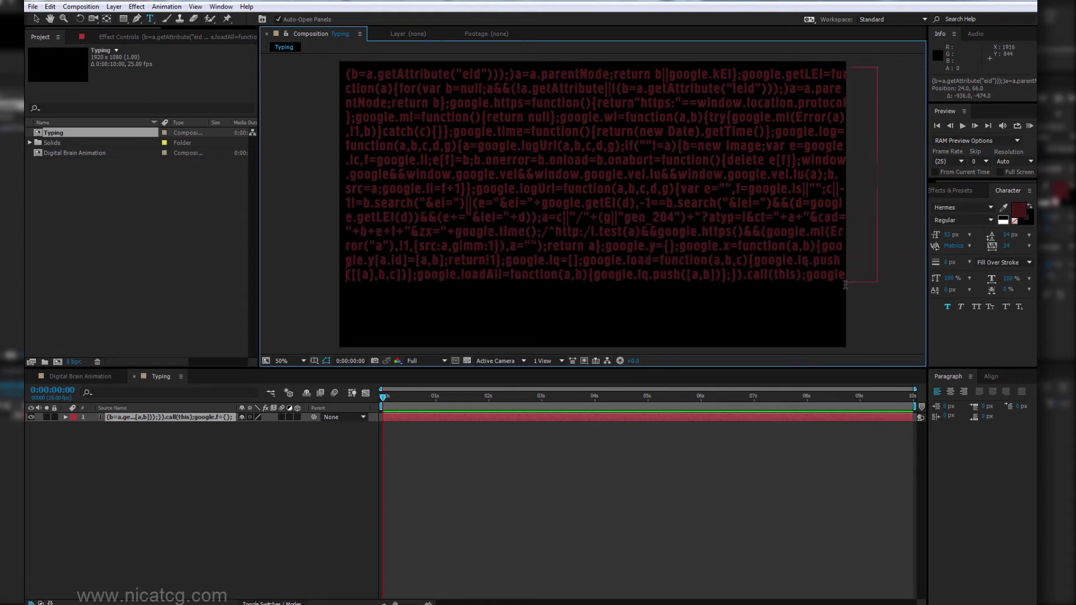
# Step: Enlarge the paragraph text box, paste more code on a new line, and select the google.loadAll=function snippet
pyautogui.moveTo(845, 284); pyautogui.dragTo(833, 306)
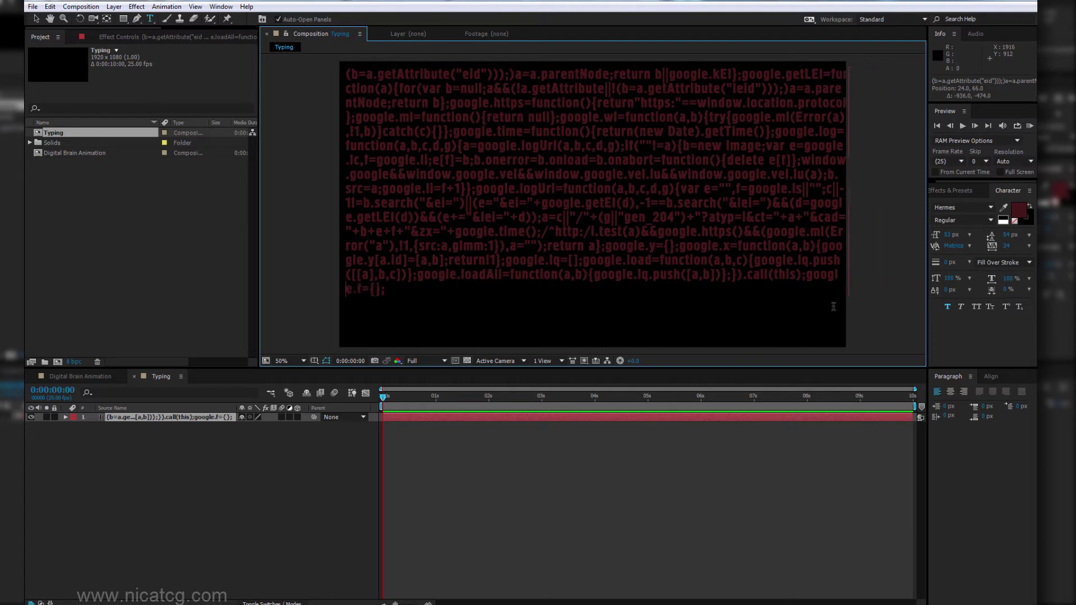
pyautogui.moveTo(392, 288); pyautogui.dragTo(422, 288)
pyautogui.click(403, 295)
pyautogui.press('Return')
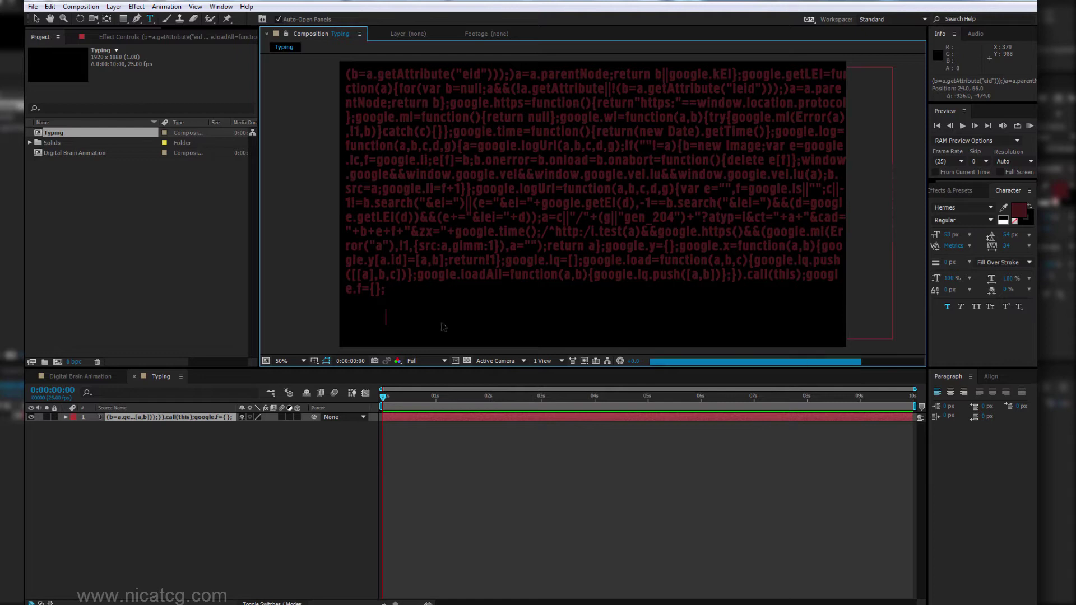
pyautogui.hotkey('ctrl', 'v')
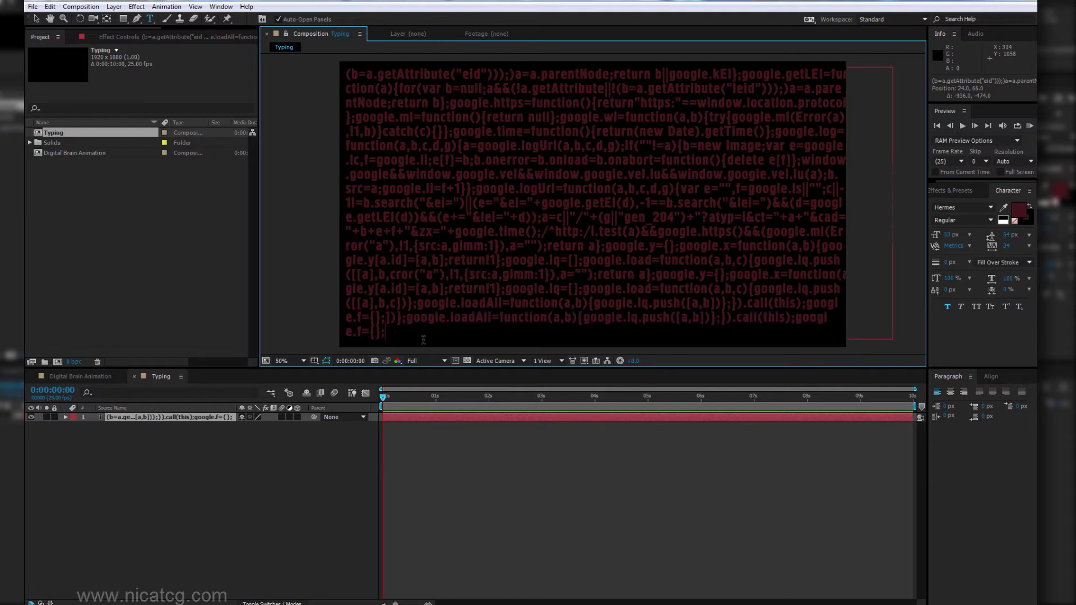
pyautogui.moveTo(401, 317); pyautogui.dragTo(541, 317)
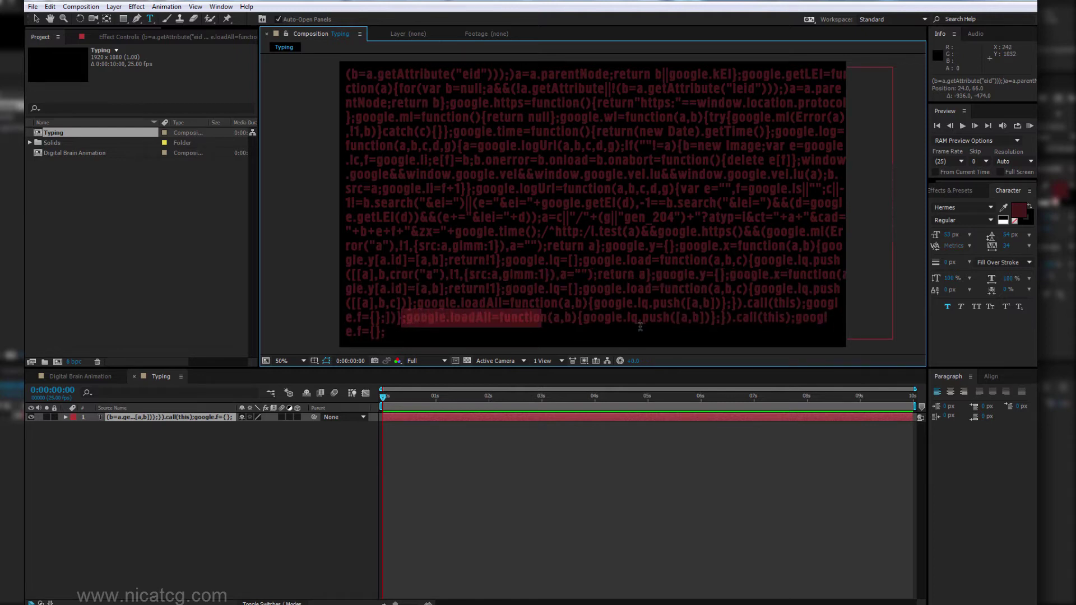
pyautogui.moveTo(640, 324); pyautogui.dragTo(690, 317)
pyautogui.click(441, 339)
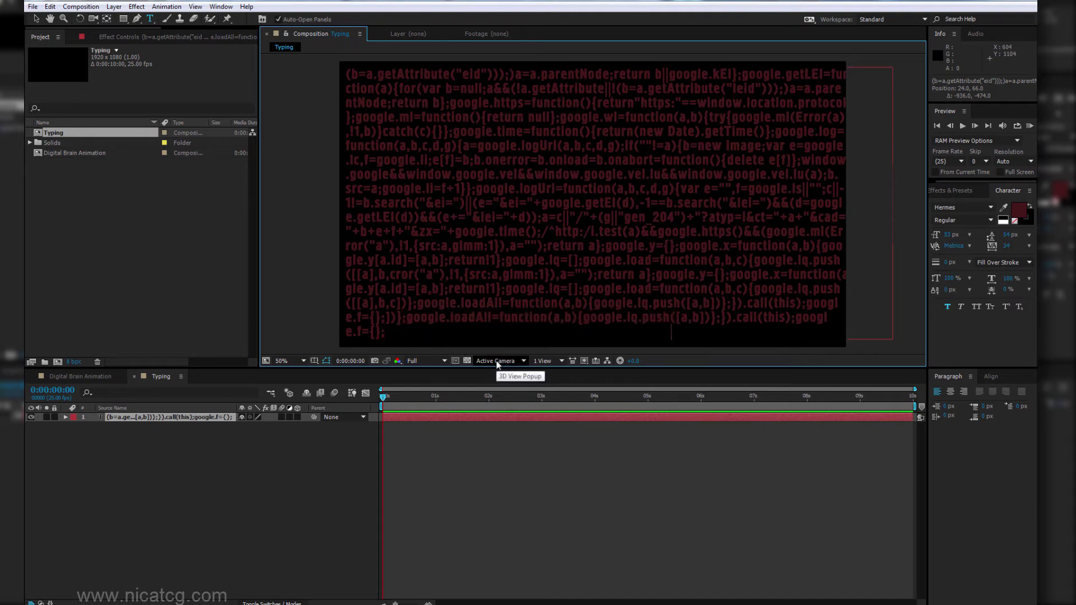
# Step: Paste the snippet twice more, then set the viewer resolution to Quarter
pyautogui.write(';google.loadAll=function(a,b){google.lq.push([a')
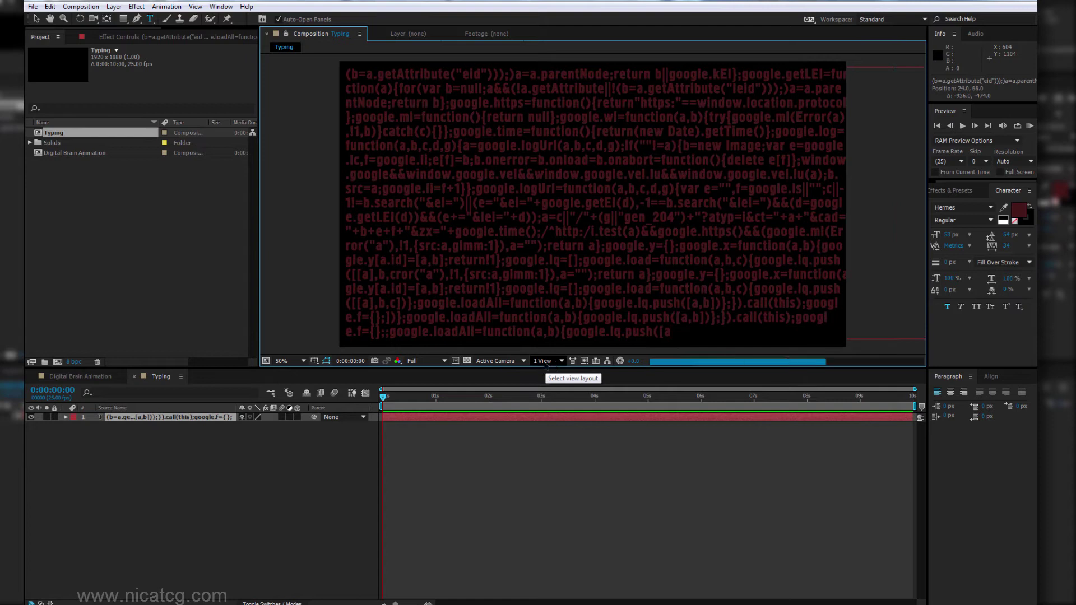
pyautogui.hotkey('ctrl', 'v')
pyautogui.click(37, 20)
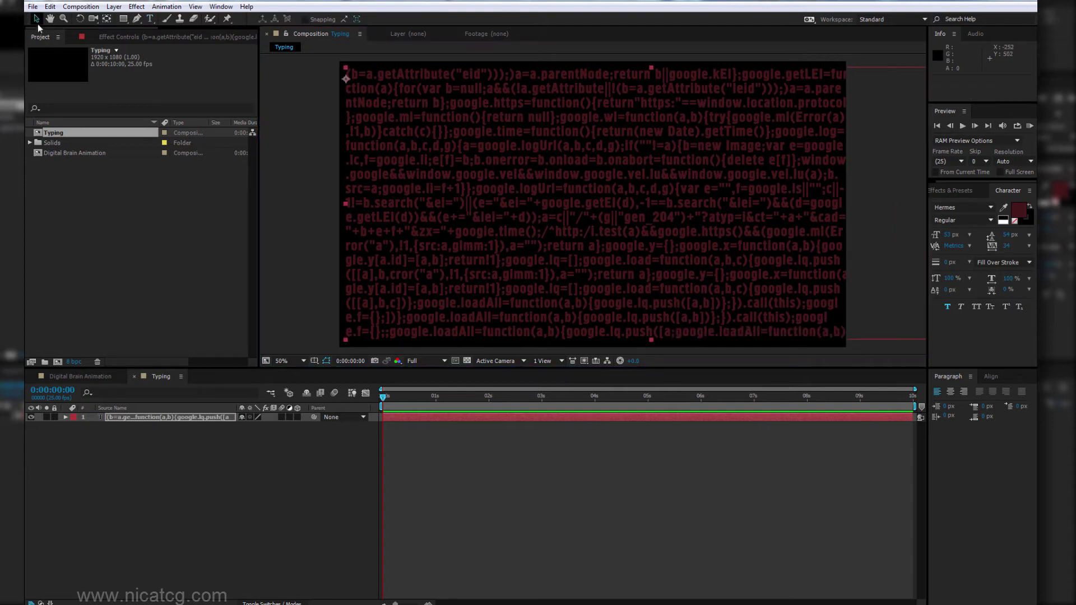
pyautogui.click(442, 361)
pyautogui.click(436, 424)
# Step: Nudge the code text layer's position and reveal its Scale property
pyautogui.click(165, 419)
pyautogui.moveTo(600, 177); pyautogui.dragTo(593, 177)
pyautogui.moveTo(441, 246); pyautogui.dragTo(443, 247)
pyautogui.press('s')
pyautogui.click(256, 426)
pyautogui.click(253, 454)
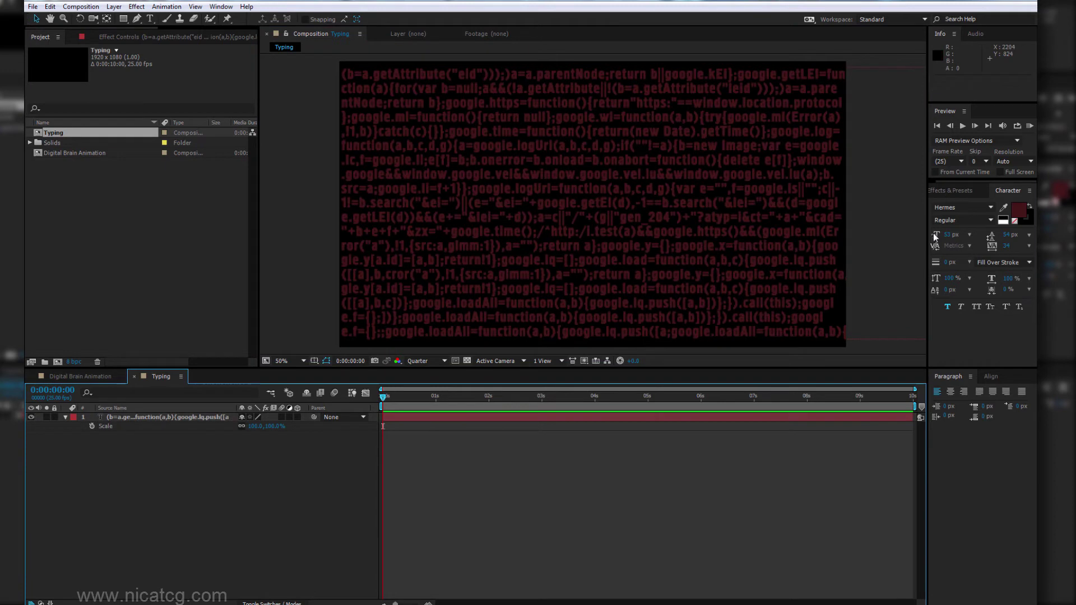
# Step: Set the code text font size to 48 px and shift it slightly right
pyautogui.click(946, 235)
pyautogui.write('50')
pyautogui.press('Return')
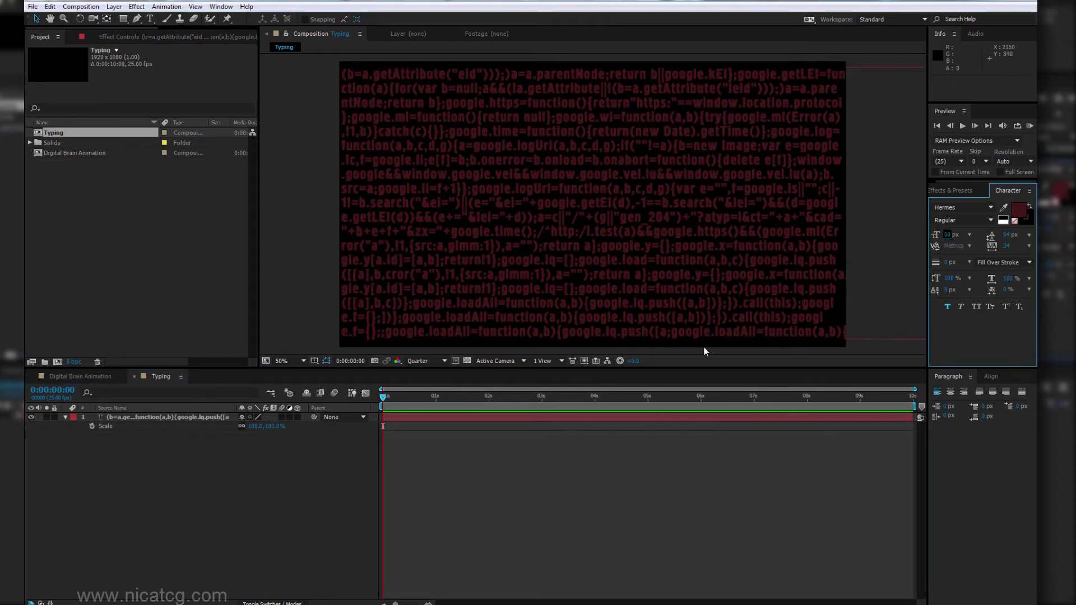
pyautogui.click(479, 420)
pyautogui.click(946, 235)
pyautogui.write('48')
pyautogui.press('Return')
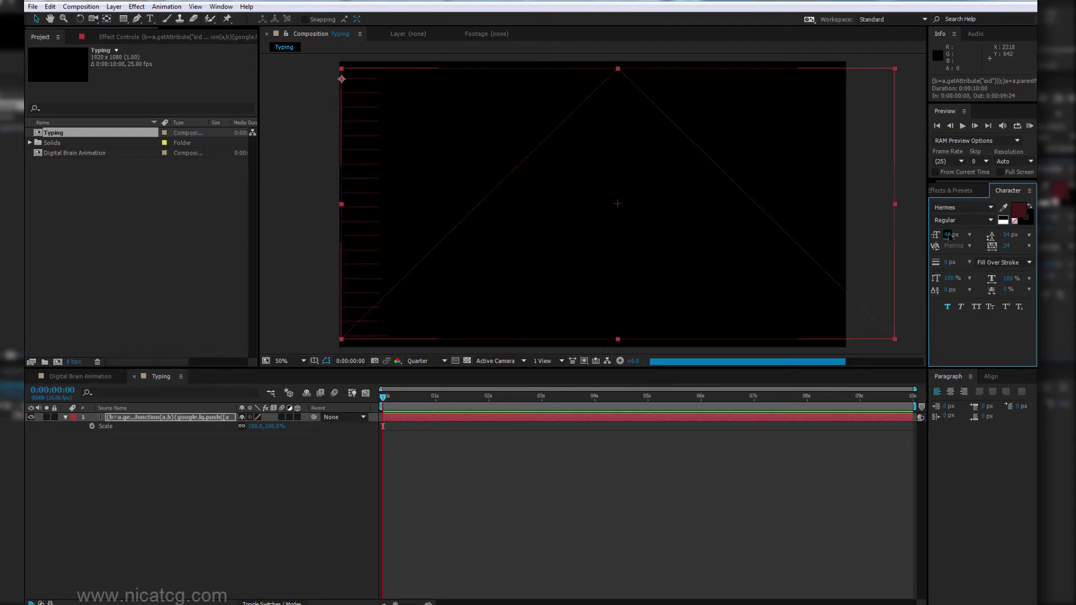
pyautogui.moveTo(587, 284); pyautogui.dragTo(604, 285)
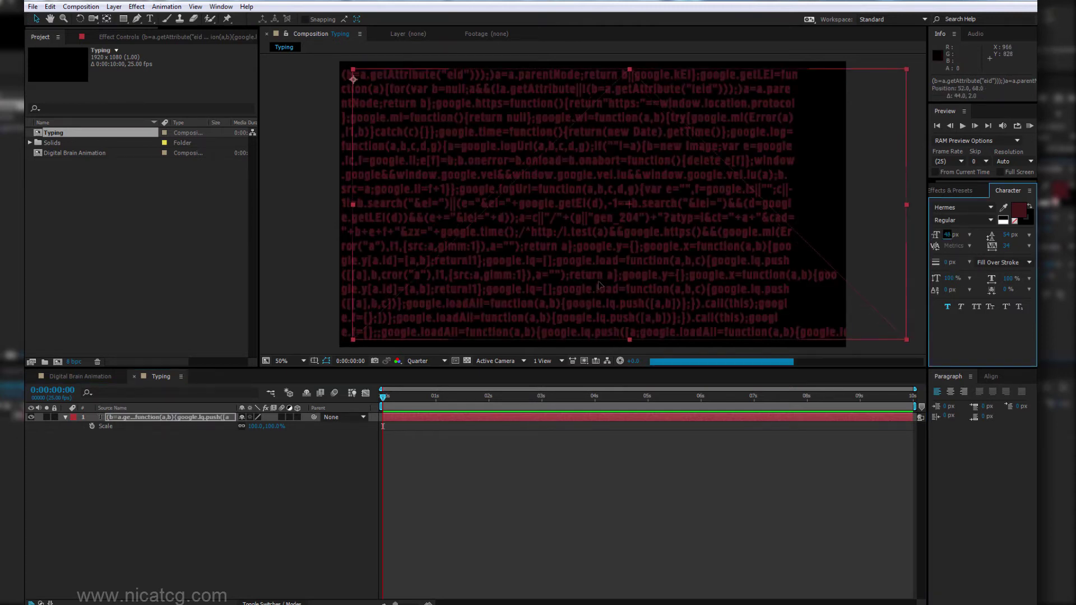
# Step: Left-align the code paragraph and reselect its layer
pyautogui.click(953, 390)
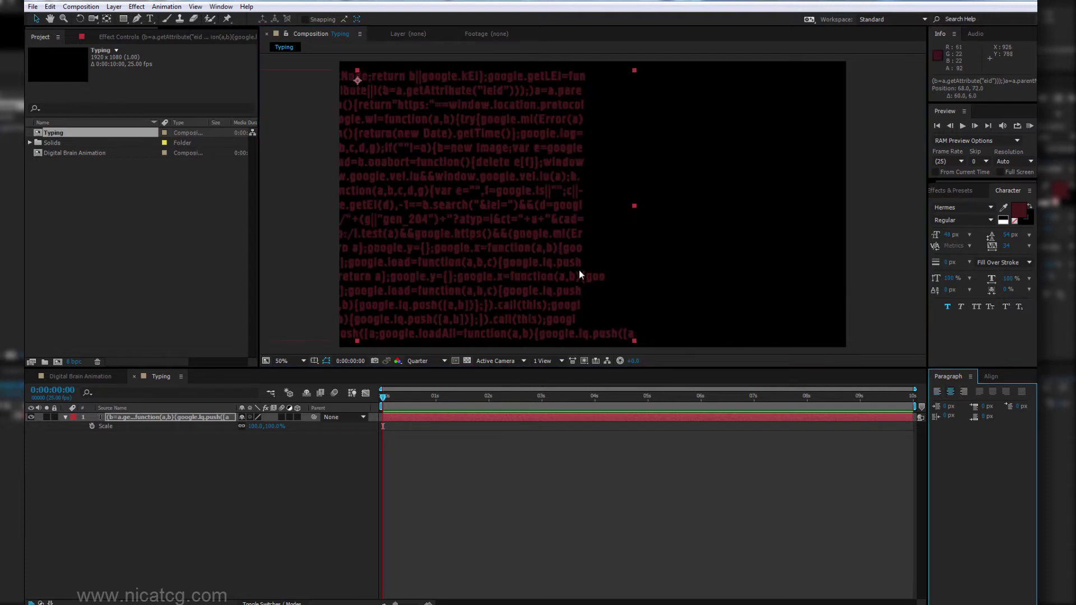
pyautogui.click(937, 392)
pyautogui.click(583, 493)
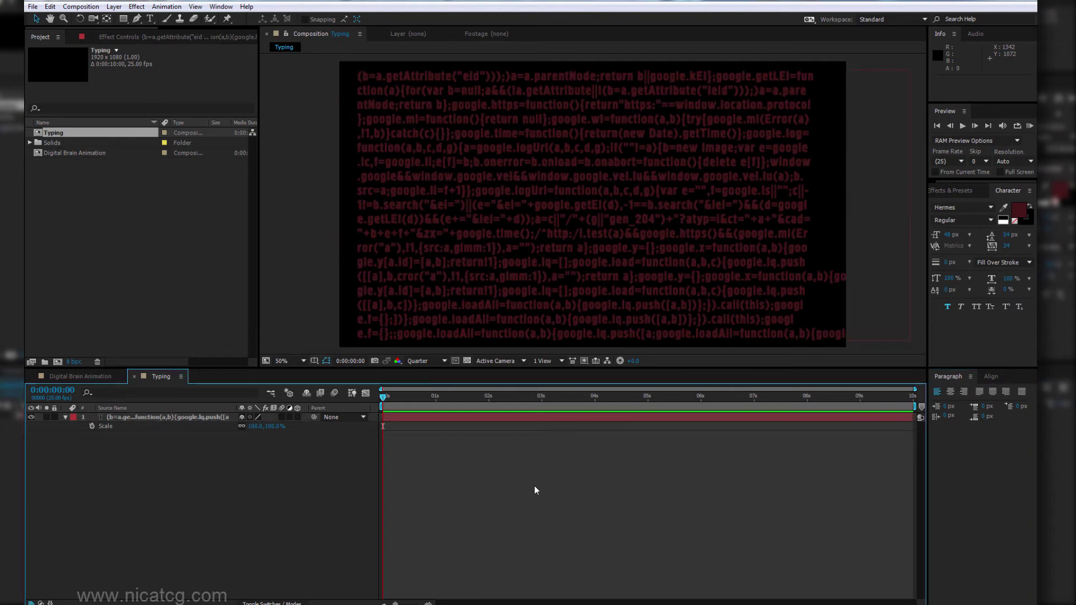
pyautogui.click(168, 417)
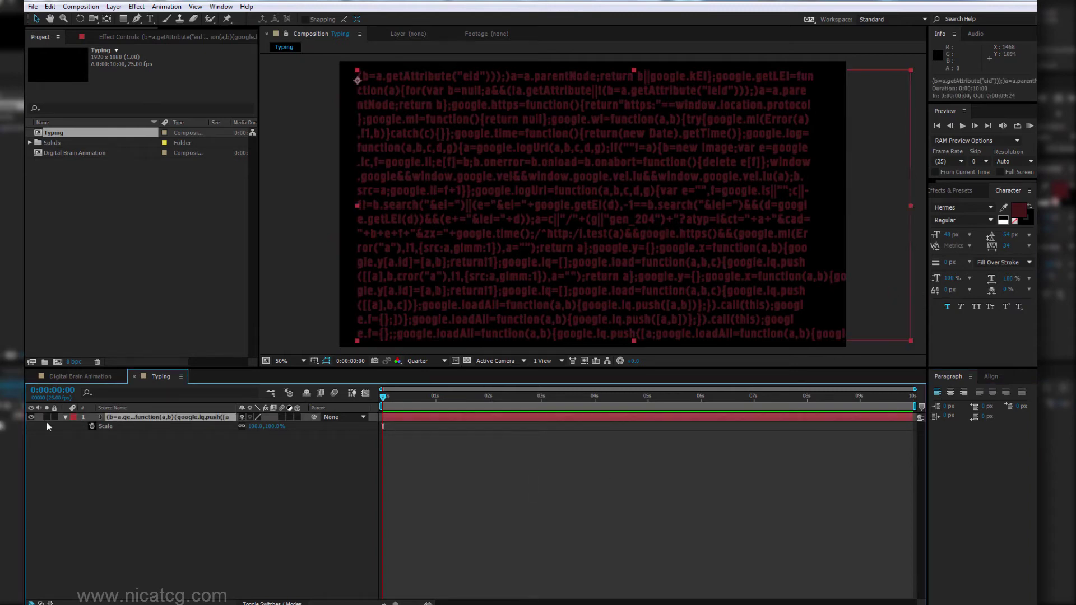
# Step: Search 'word pro' and apply the Word Processor text preset to the code layer, then scrub to preview
pyautogui.click(65, 417)
pyautogui.click(957, 192)
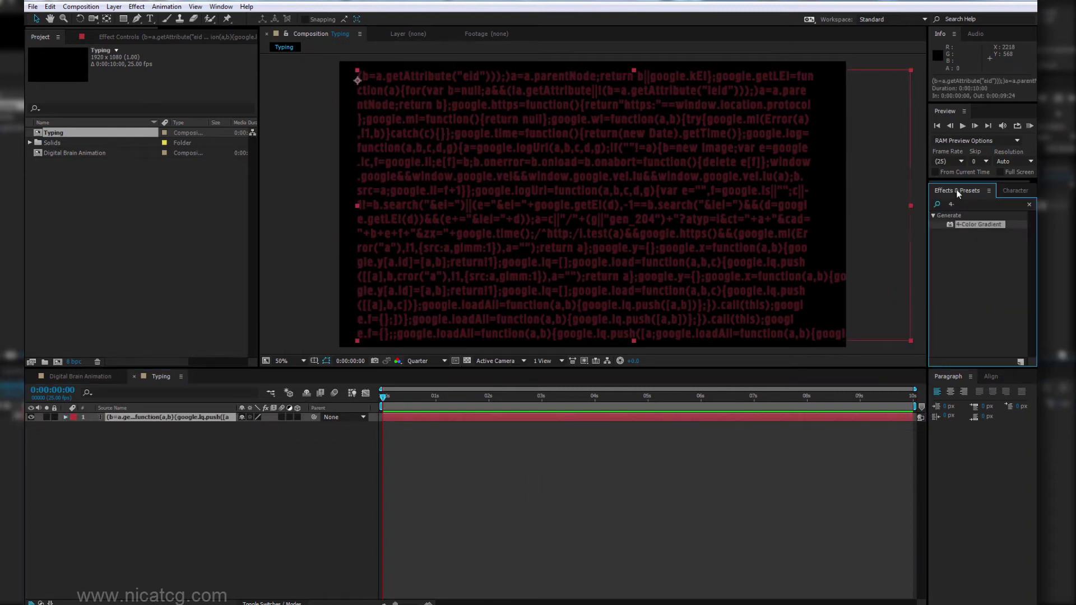
pyautogui.click(977, 204)
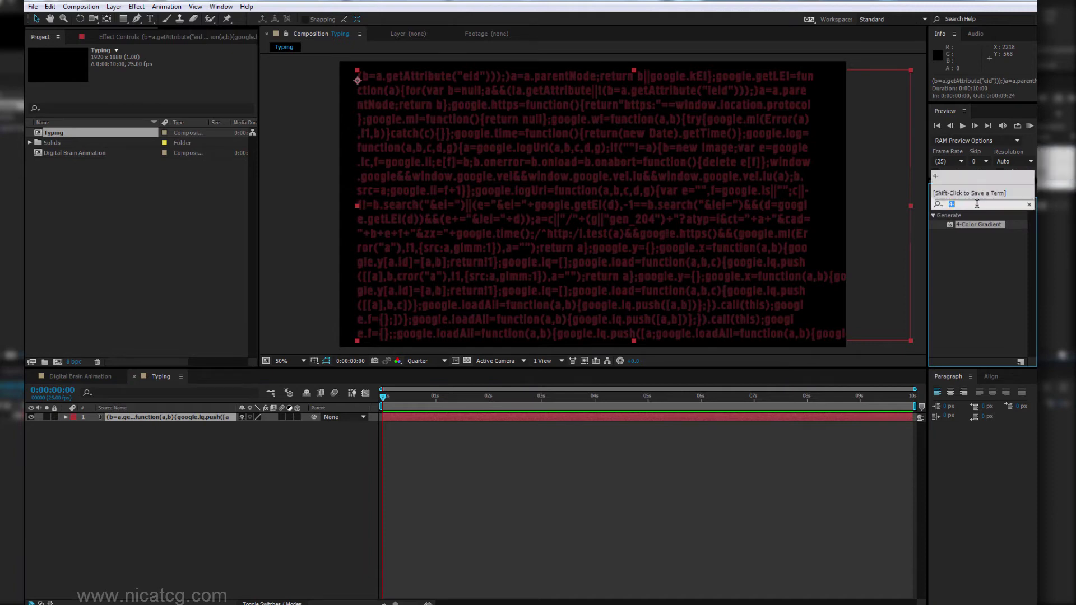
pyautogui.write('word pro')
pyautogui.moveTo(995, 242); pyautogui.dragTo(130, 421)
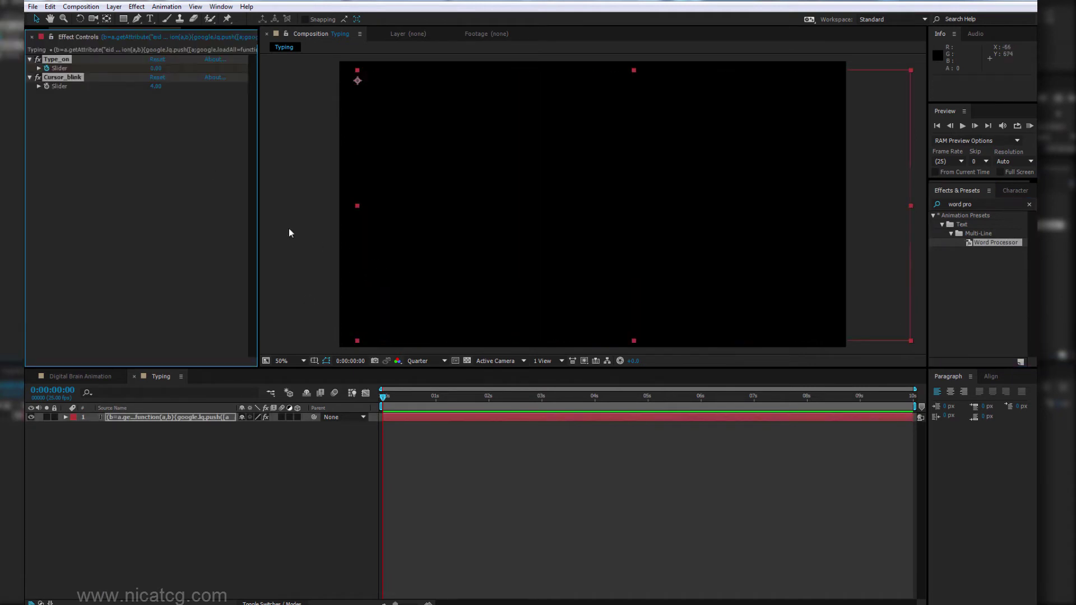
pyautogui.moveTo(405, 398); pyautogui.dragTo(842, 401)
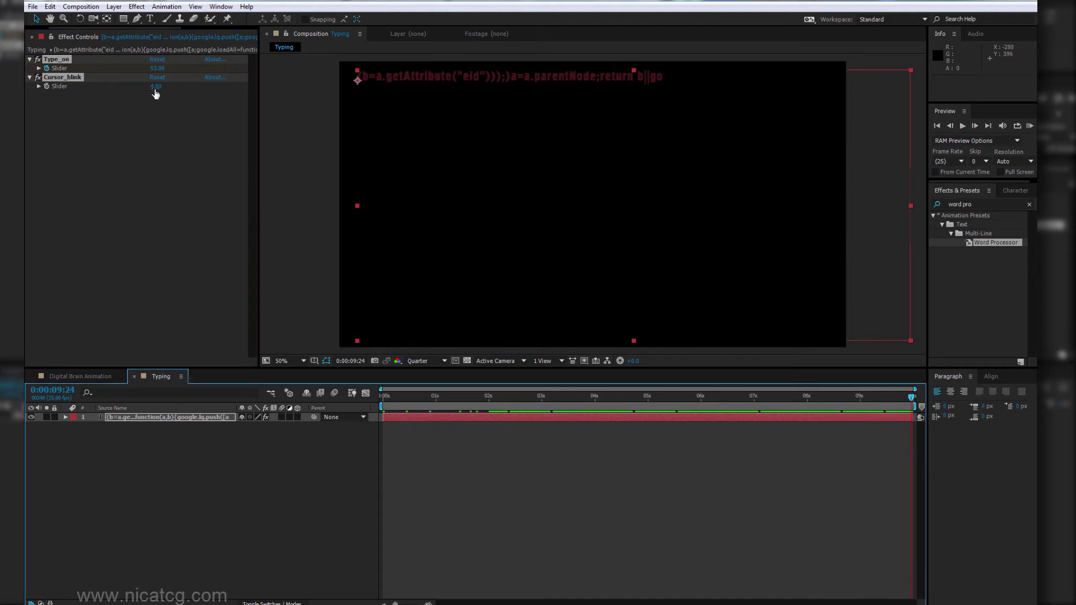
# Step: Move the last Type_on keyframe later and set the Typing composition duration to 20 seconds
pyautogui.press('u')
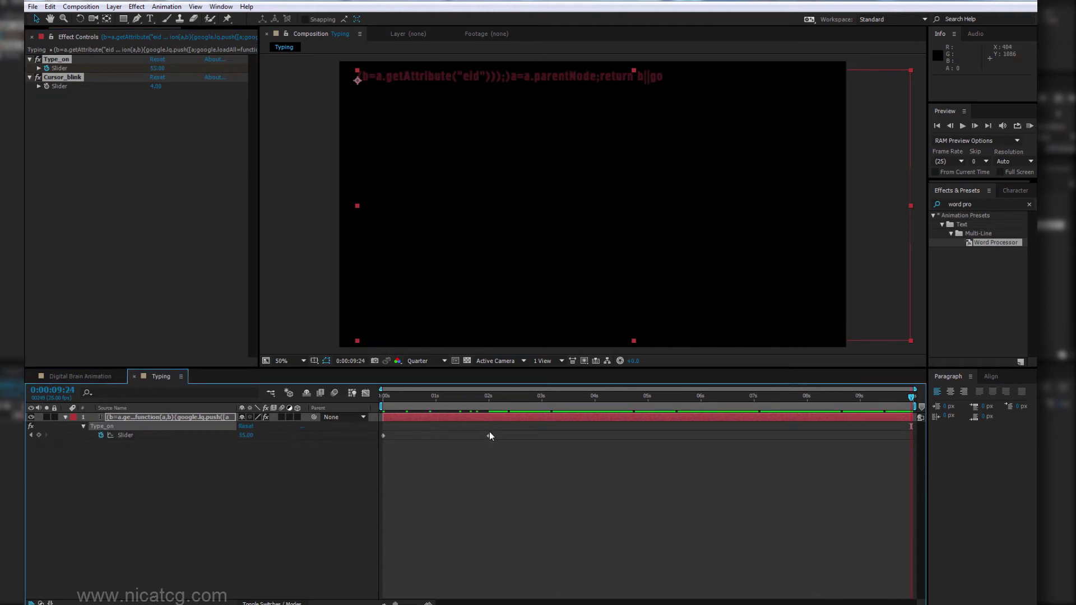
pyautogui.moveTo(487, 436); pyautogui.dragTo(910, 444)
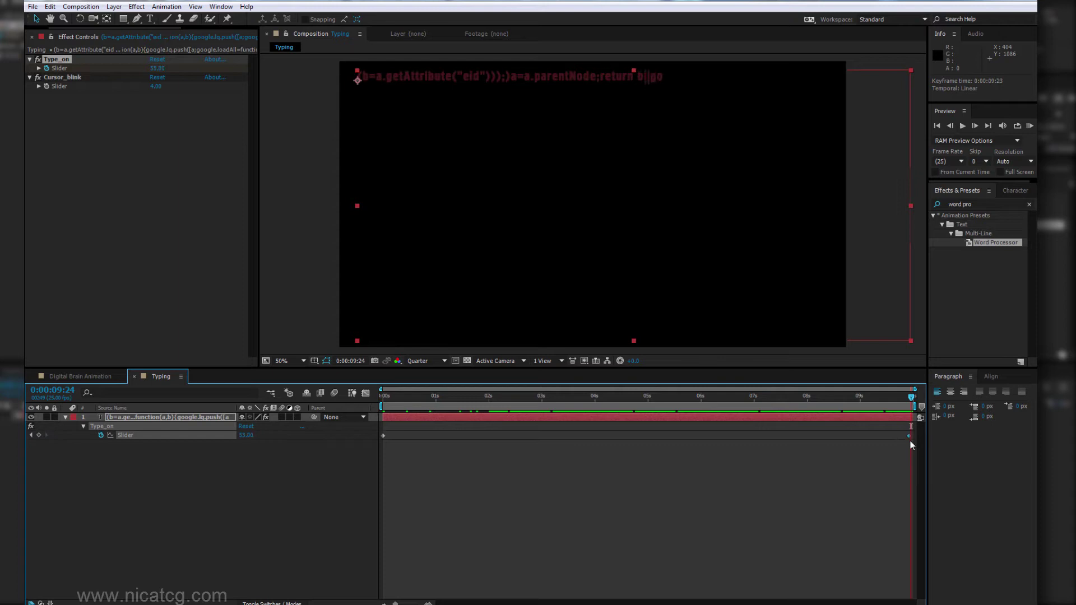
pyautogui.rightClick(278, 507)
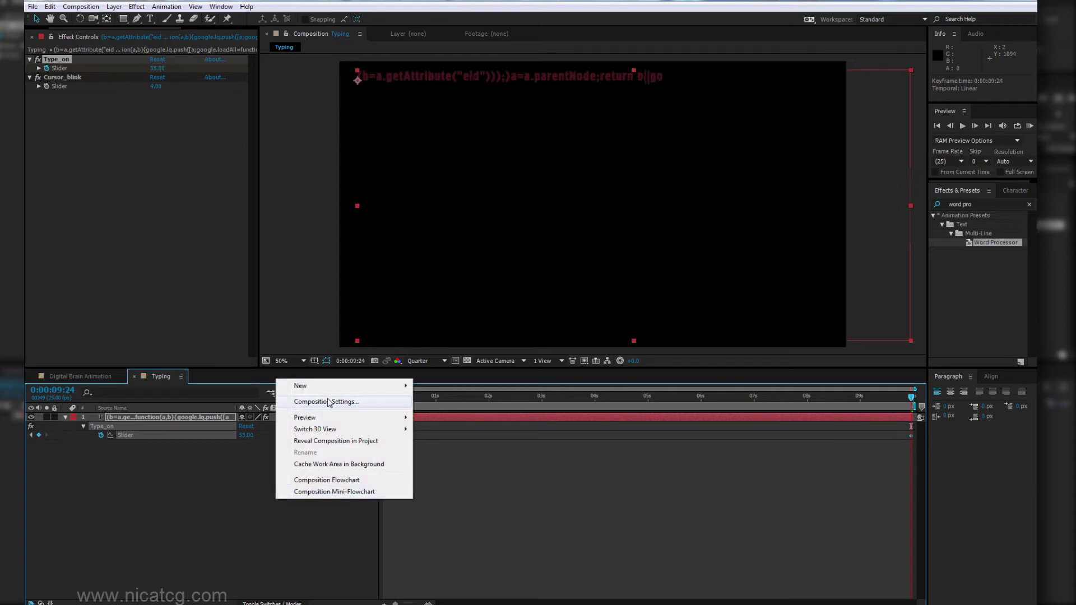
pyautogui.click(372, 402)
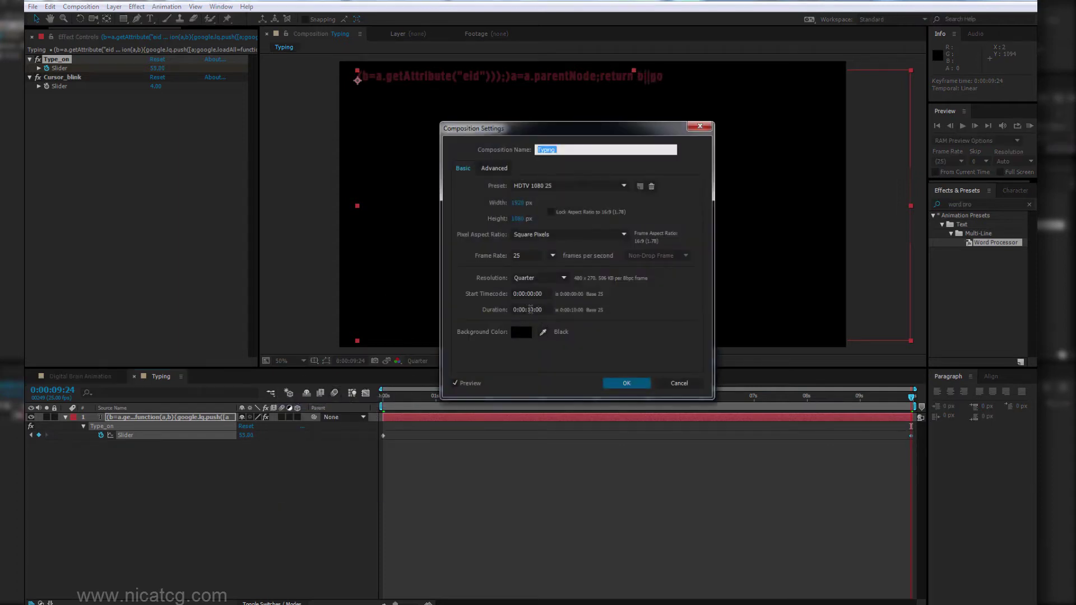
pyautogui.click(530, 309)
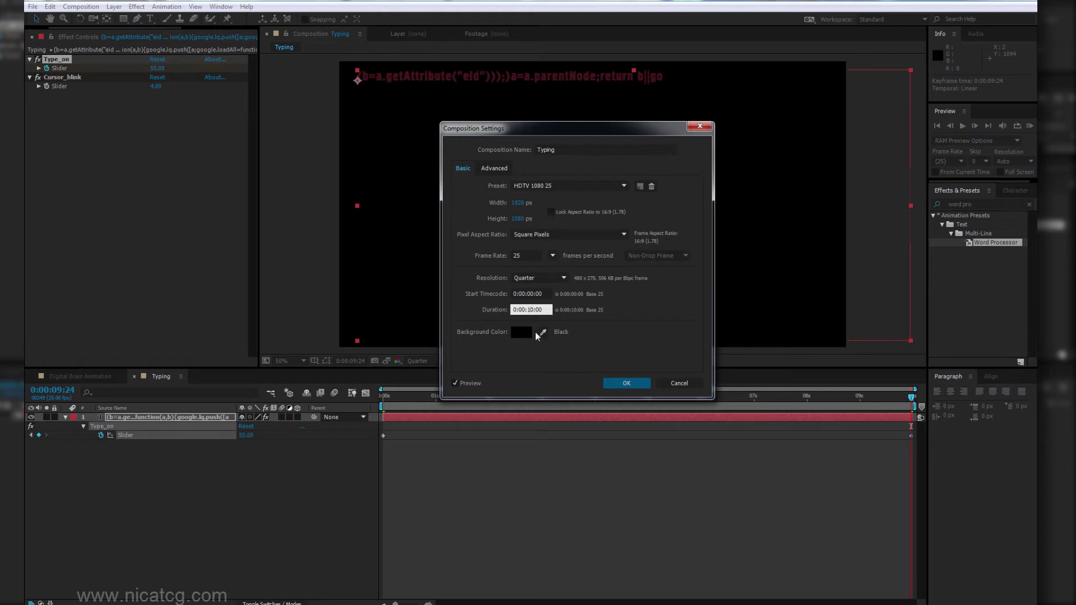
pyautogui.click(632, 384)
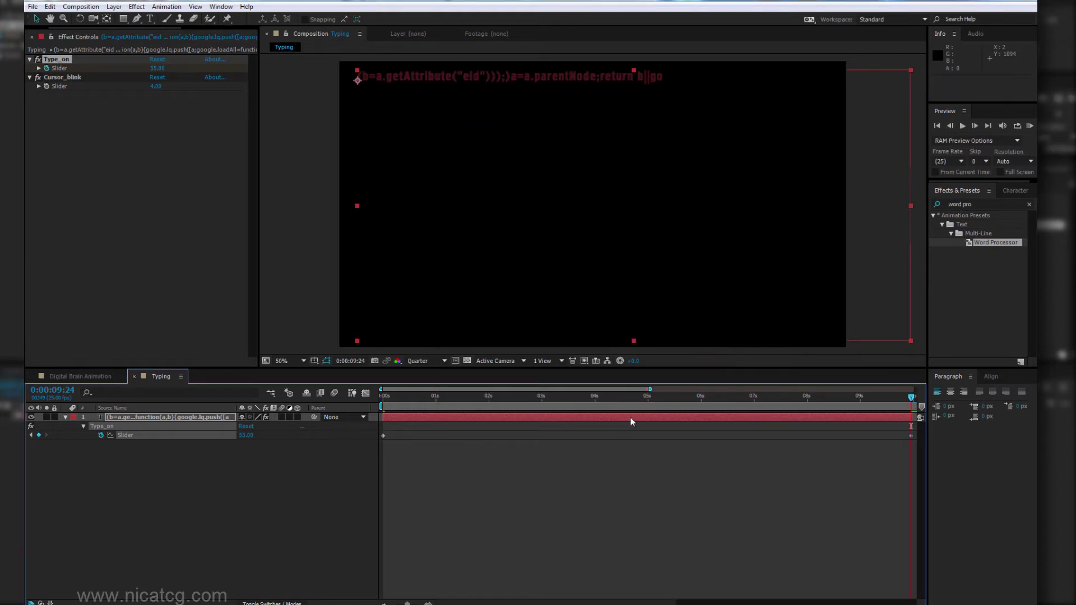
pyautogui.click(619, 459)
pyautogui.press('-')
pyautogui.press('-')
pyautogui.press('-')
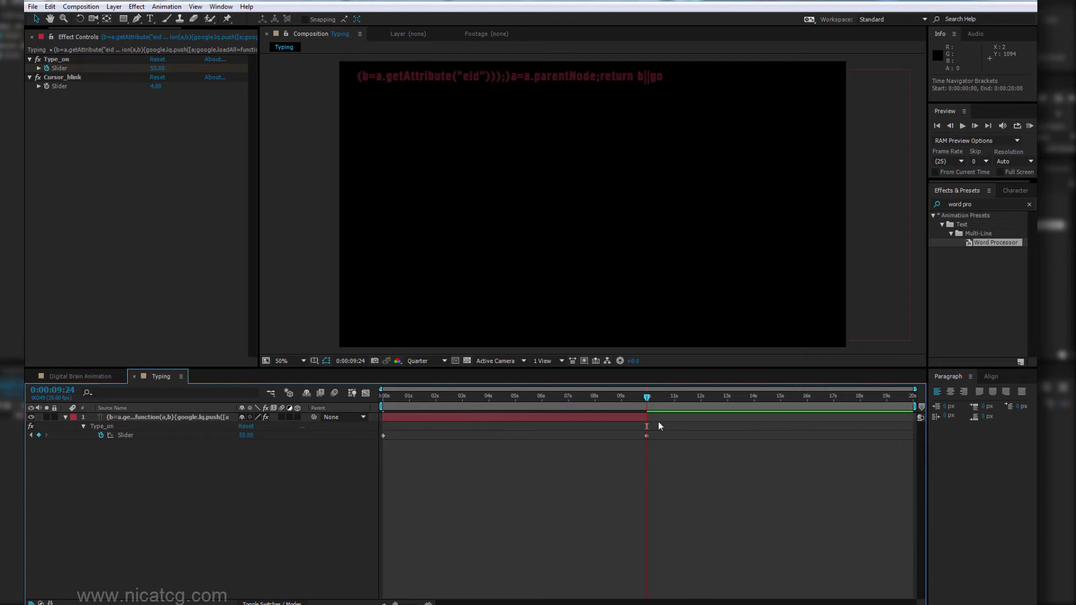
# Step: Extend the text layer to the comp's end and move the final Type_on keyframe there
pyautogui.moveTo(648, 417); pyautogui.dragTo(893, 419)
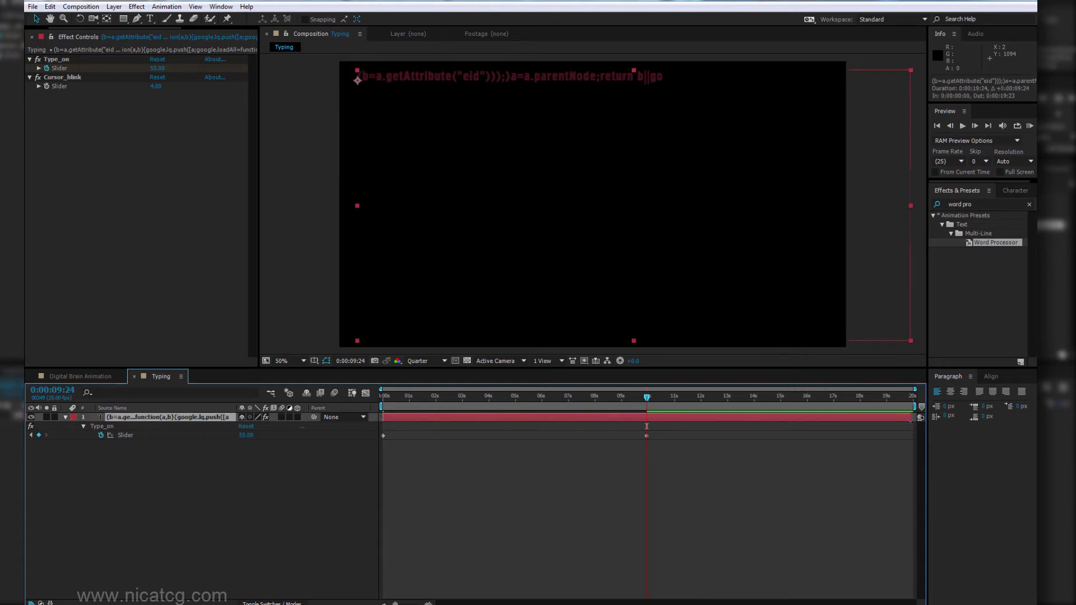
pyautogui.moveTo(647, 436)
pyautogui.mouseDown()
pyautogui.moveTo(908, 436)
pyautogui.moveTo(907, 420)
pyautogui.mouseUp()
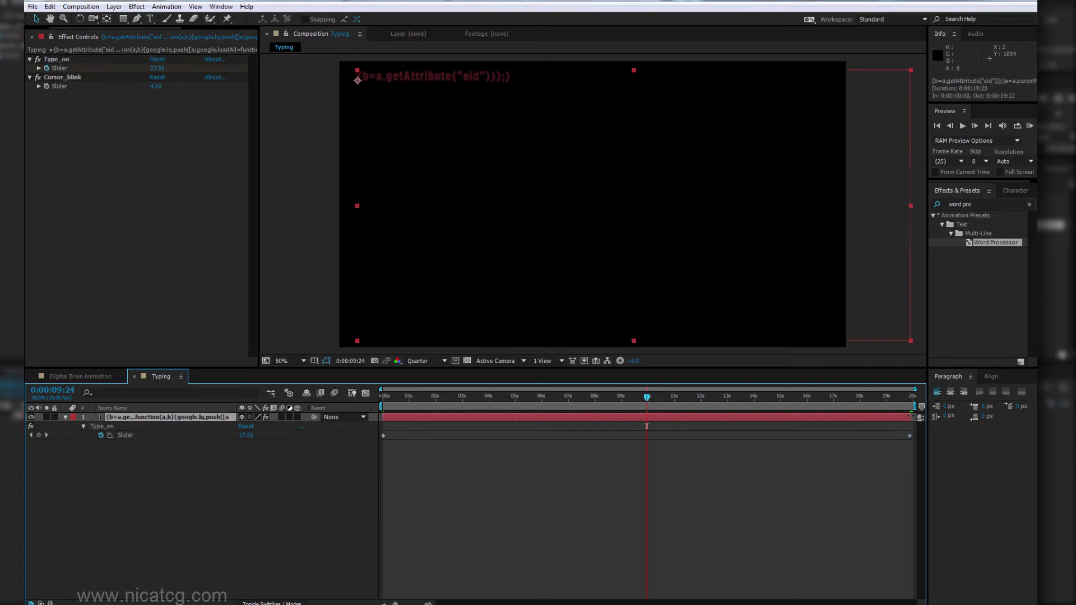
pyautogui.click(912, 396)
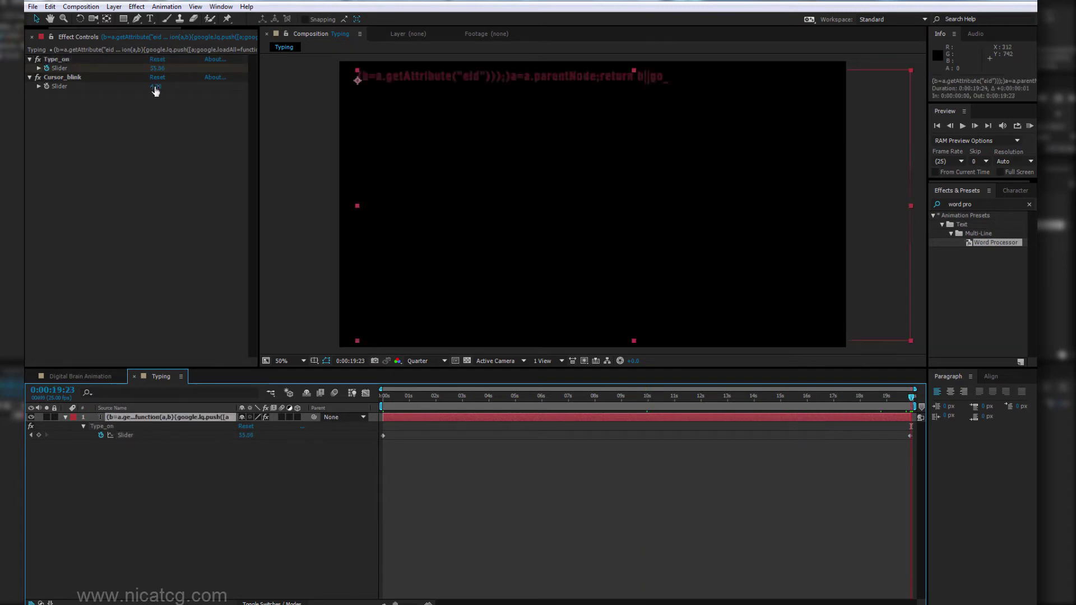
pyautogui.press('Return')
# Step: Raise the Type_on slider to about 1579 and RAM preview from the start
pyautogui.moveTo(155, 72)
pyautogui.mouseDown()
pyautogui.moveTo(434, 72)
pyautogui.moveTo(185, 90)
pyautogui.mouseUp()
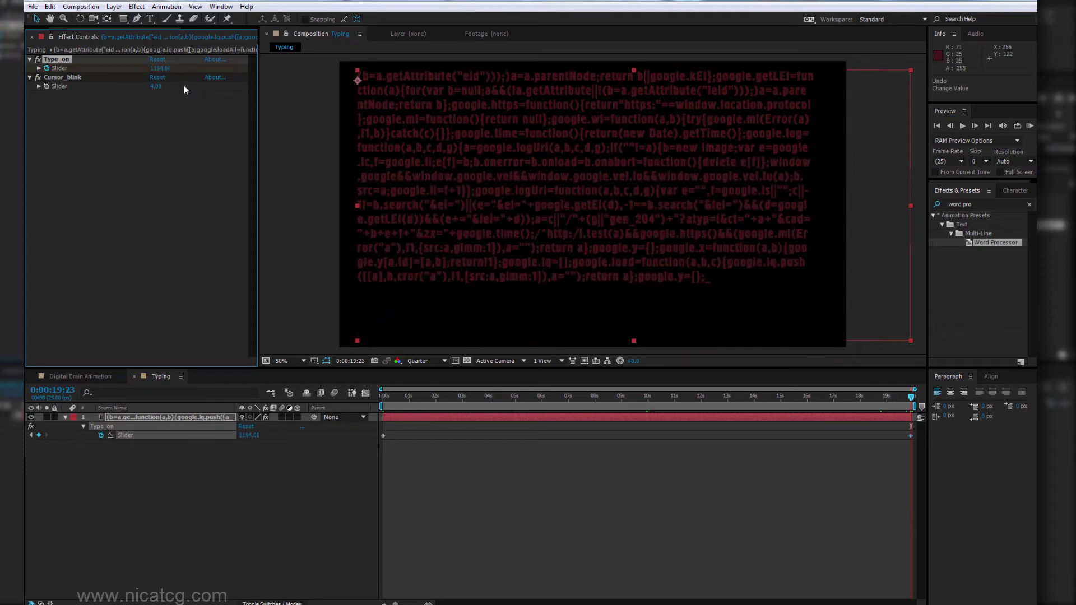
pyautogui.moveTo(287, 74); pyautogui.dragTo(365, 74)
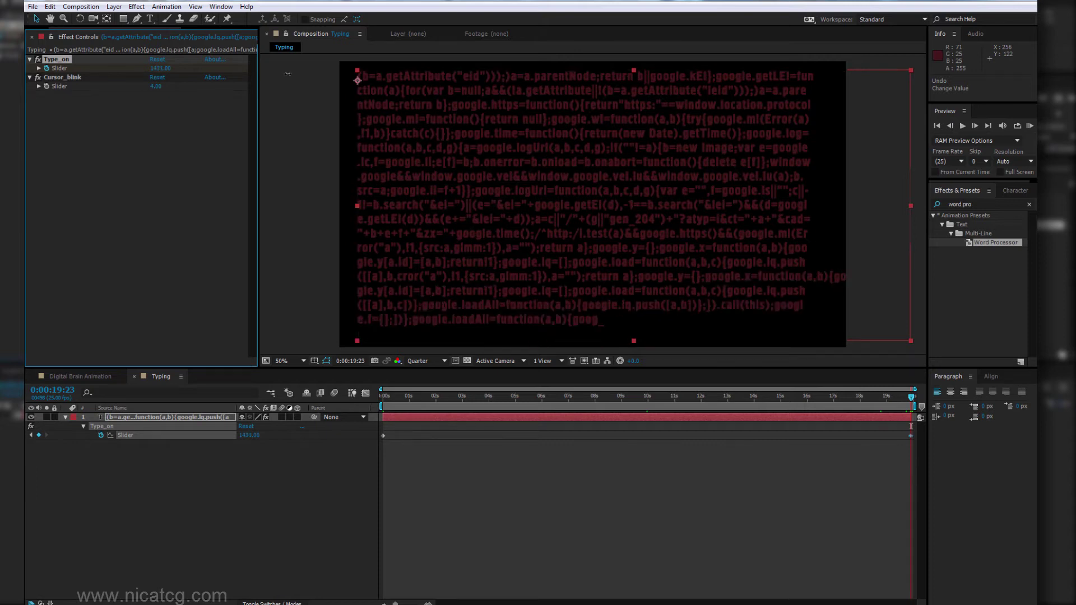
pyautogui.click(802, 496)
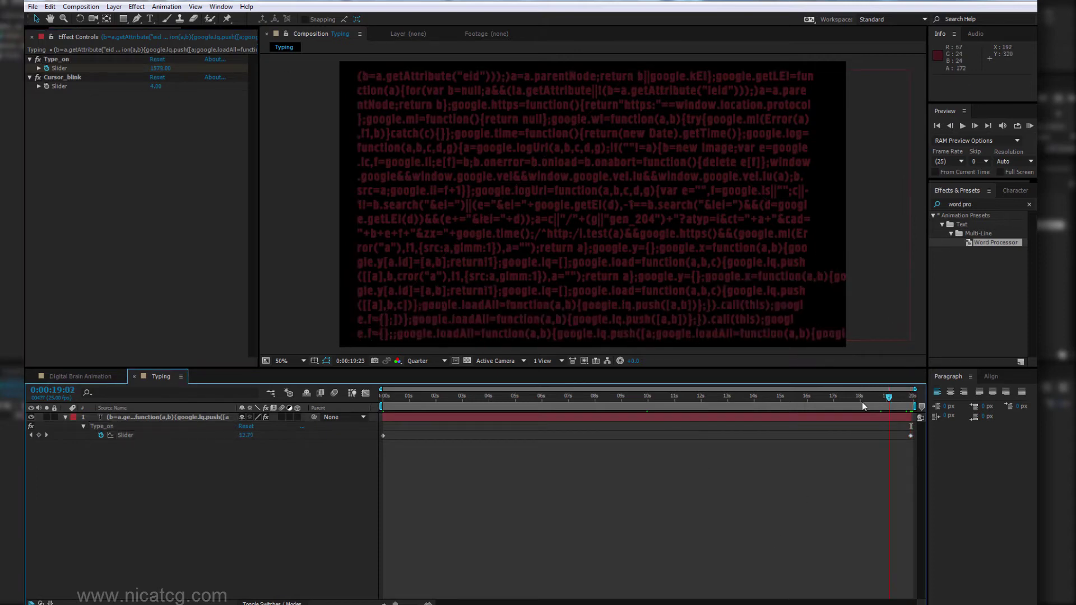
pyautogui.press('Home')
pyautogui.press('KP_0')
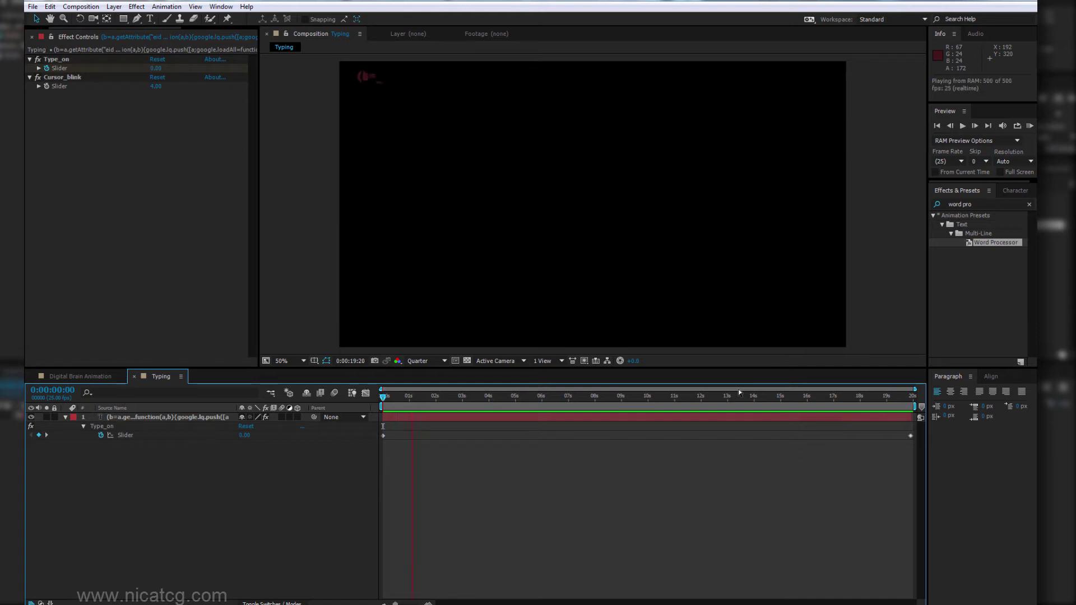
# Step: Drag the final Type_on keyframe to 0:00:19:24, preview, and park the playhead near 2 seconds
pyautogui.scroll(3, 894, 448)
pyautogui.scroll(2, 894, 448)
pyautogui.press('pageup')
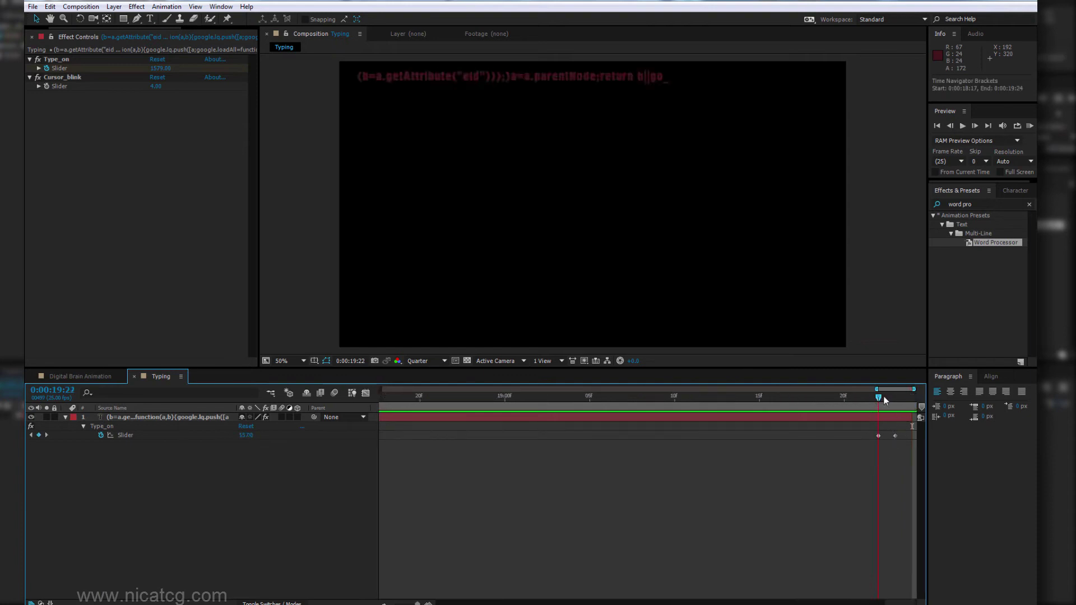
pyautogui.moveTo(880, 436); pyautogui.dragTo(907, 437)
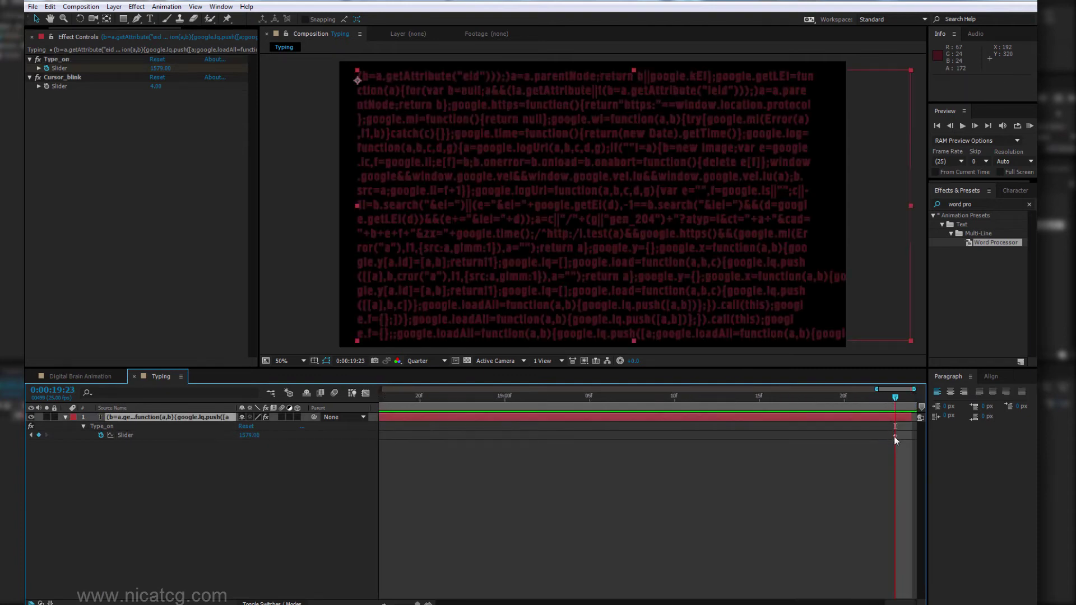
pyautogui.press('space')
pyautogui.scroll(-5, 897, 444)
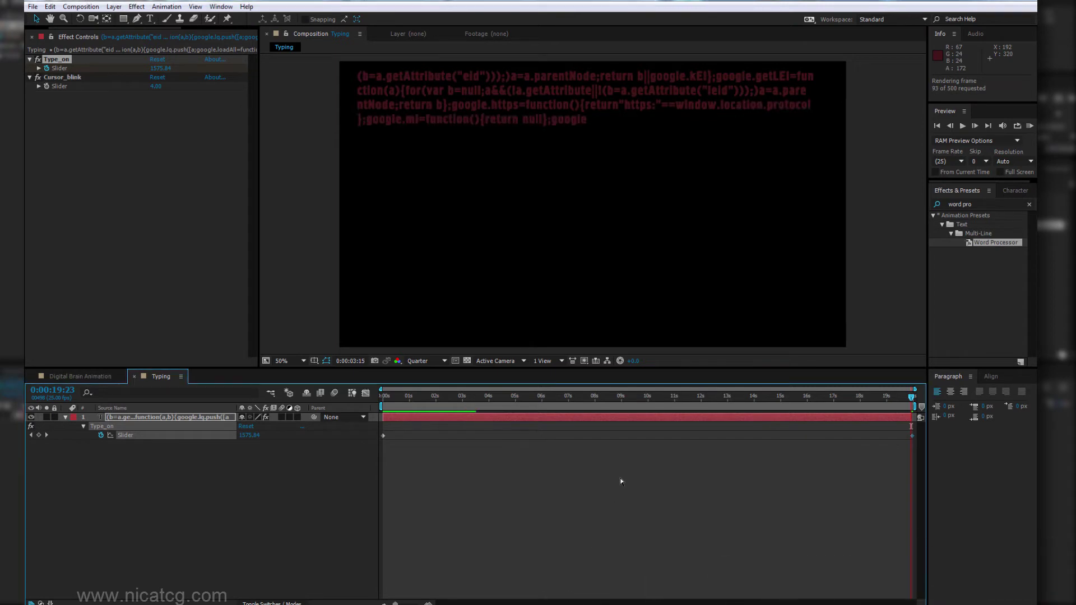
pyautogui.press('space')
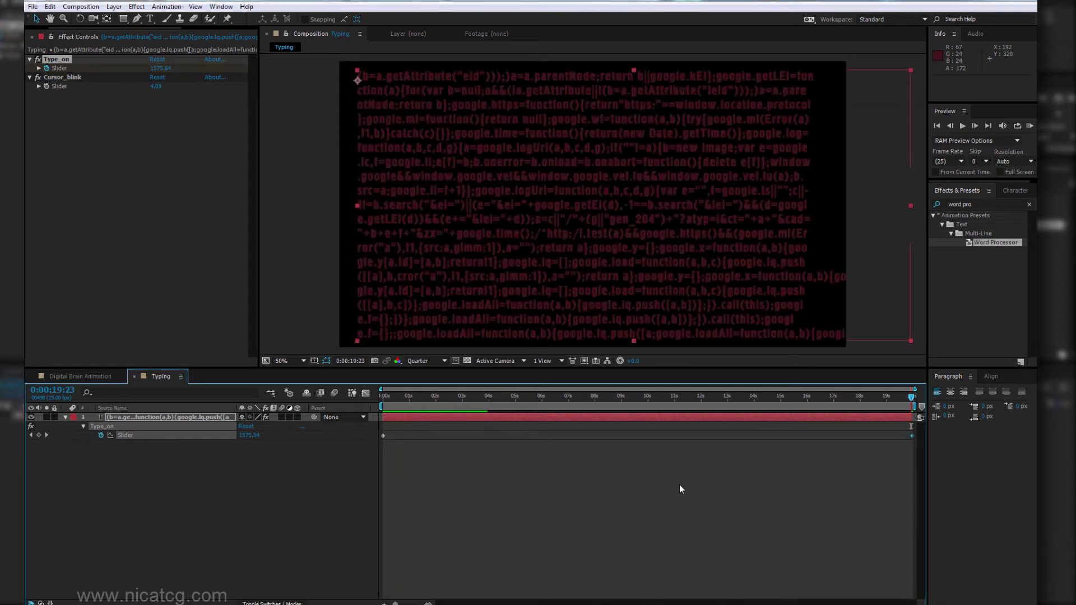
pyautogui.moveTo(437, 396); pyautogui.dragTo(443, 396)
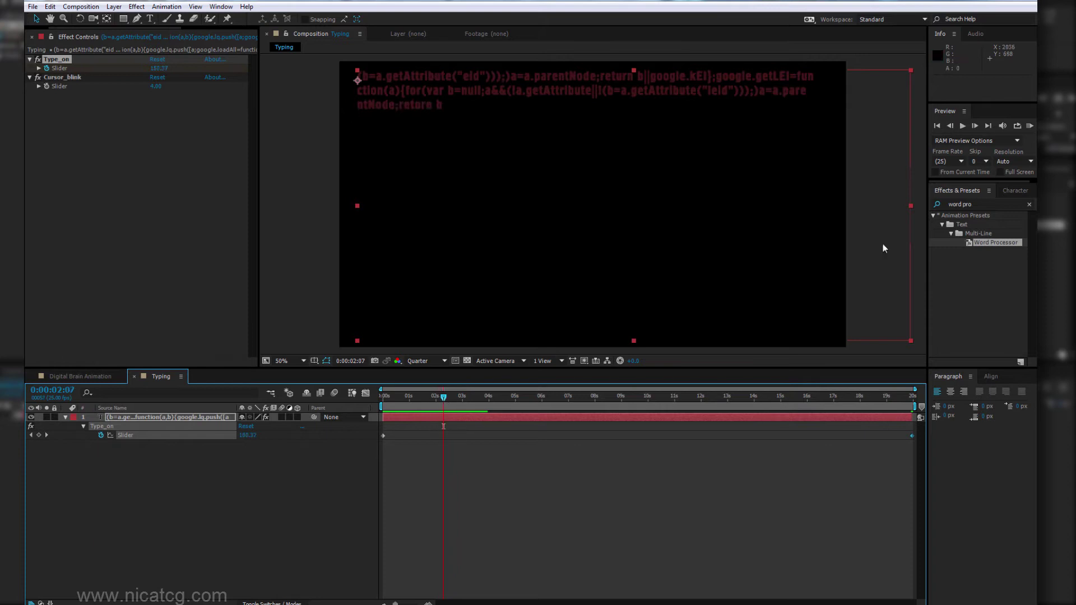
# Step: Try a green text fill colour, then cancel so the code stays red
pyautogui.click(1015, 190)
pyautogui.click(1018, 210)
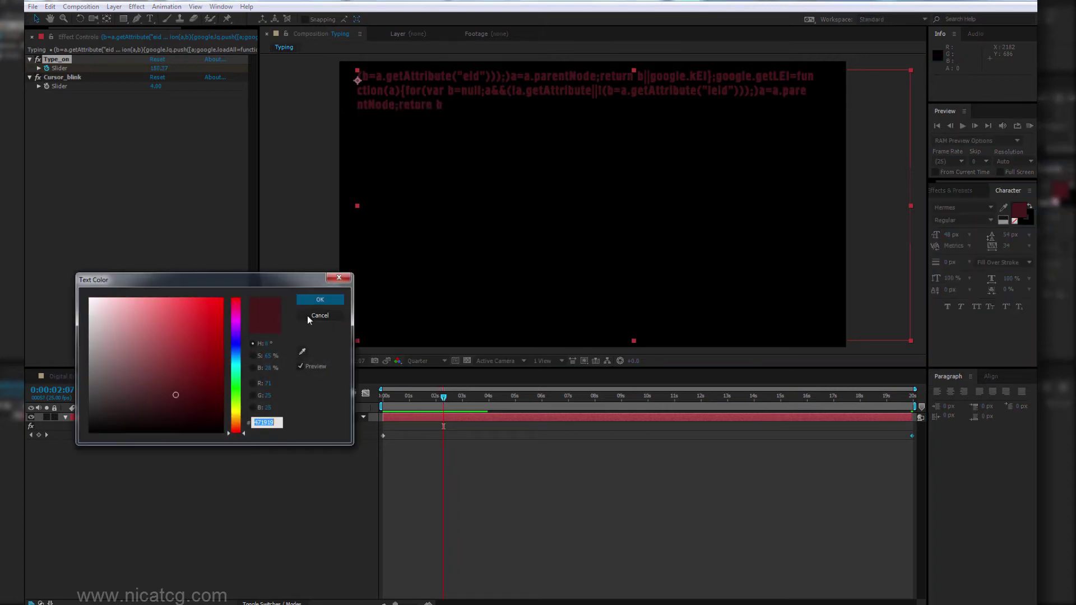
pyautogui.moveTo(188, 284); pyautogui.dragTo(208, 287)
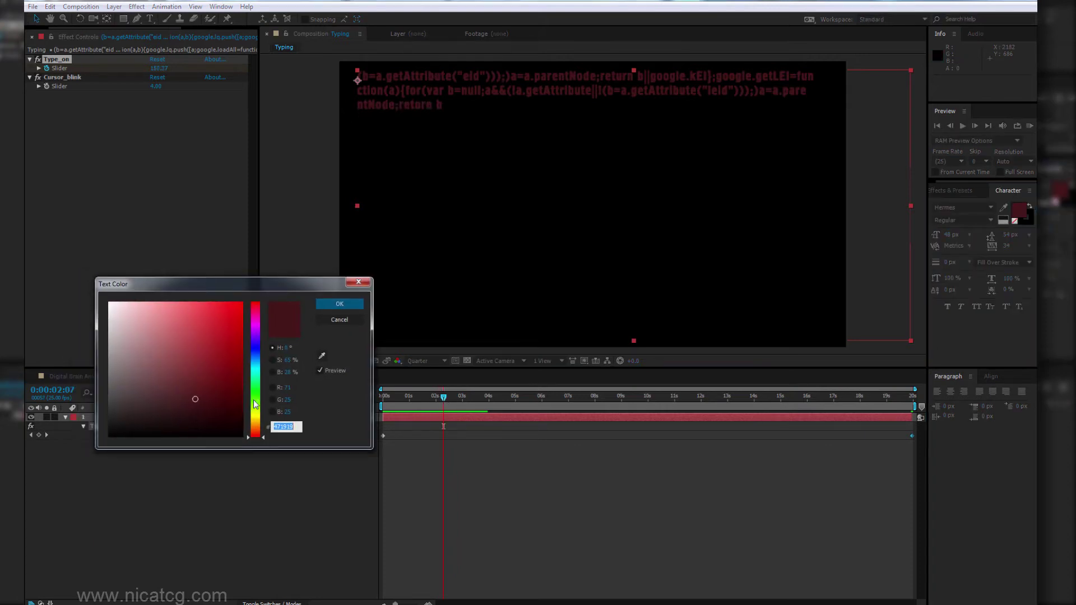
pyautogui.click(255, 401)
pyautogui.moveTo(205, 353); pyautogui.dragTo(191, 347)
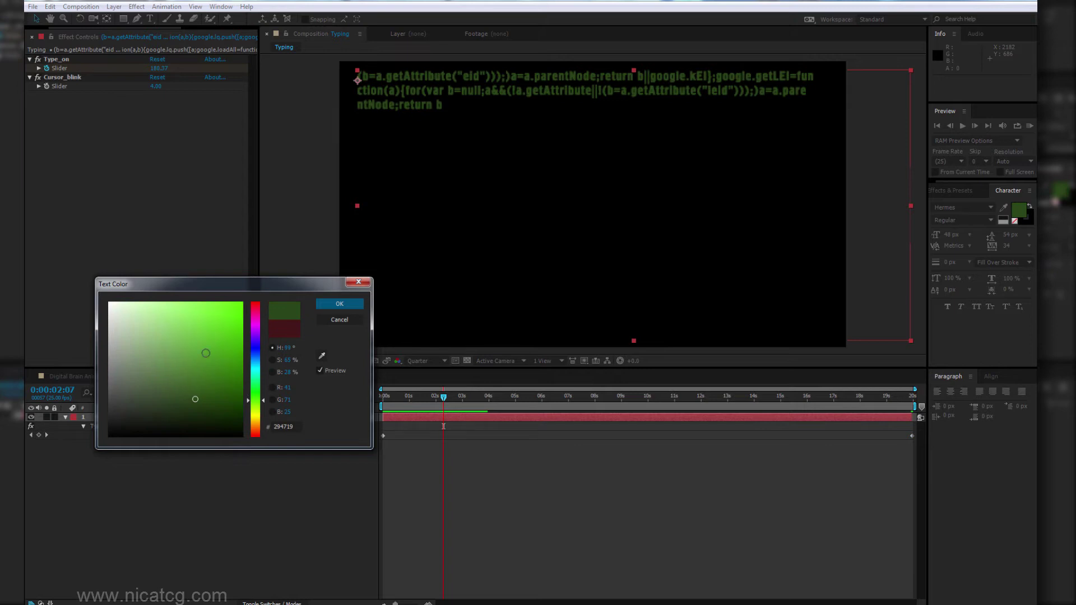
pyautogui.click(323, 322)
# Step: Search 'color vi' and apply VC Color Vibrance to the code text layer
pyautogui.click(965, 192)
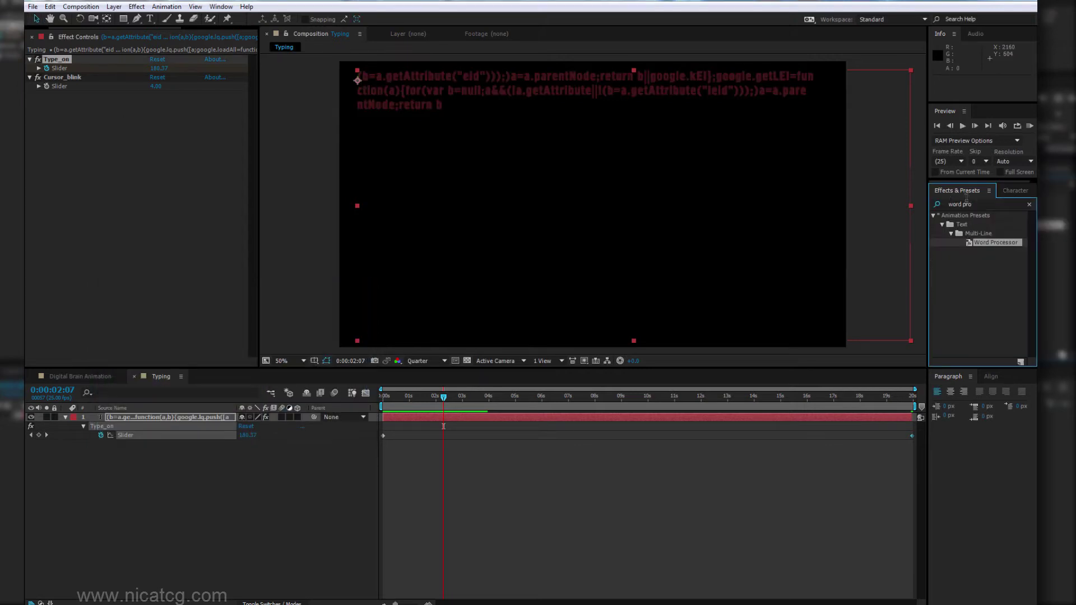
pyautogui.click(977, 204)
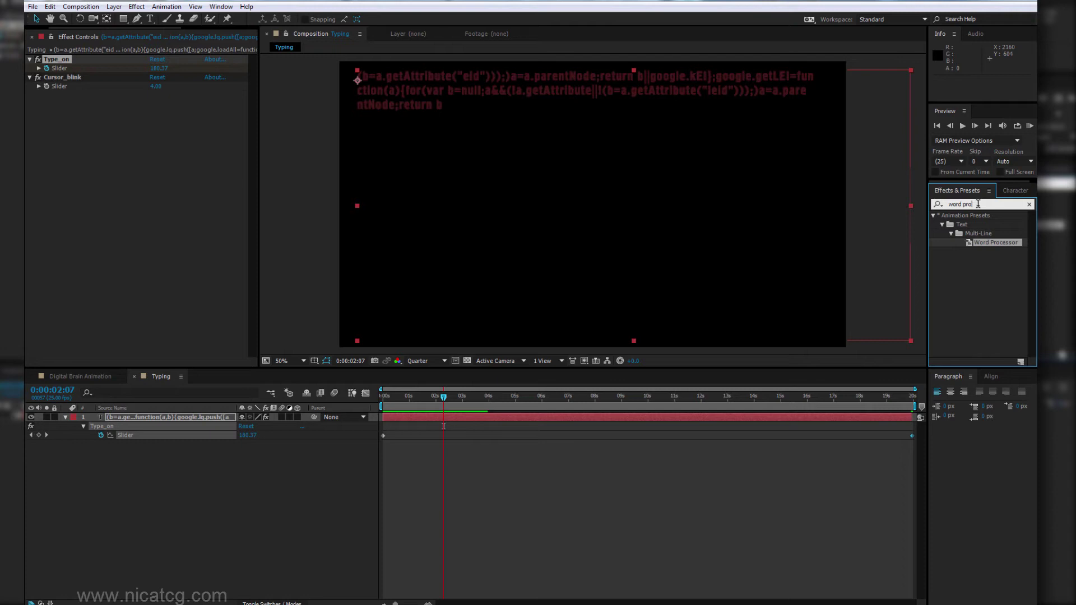
pyautogui.click(977, 204)
pyautogui.write('c')
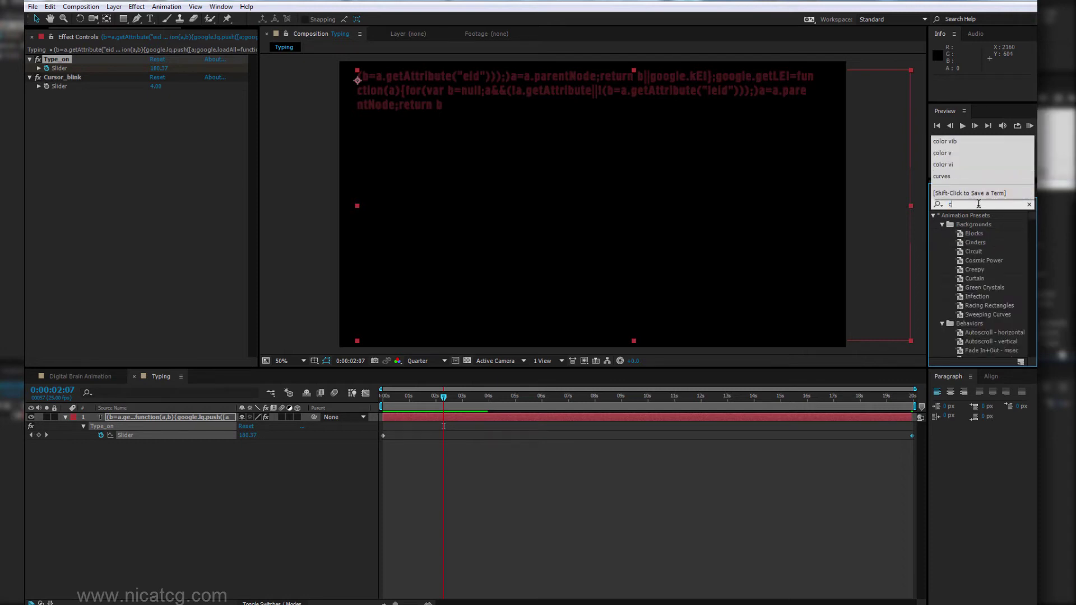
pyautogui.write('olor')
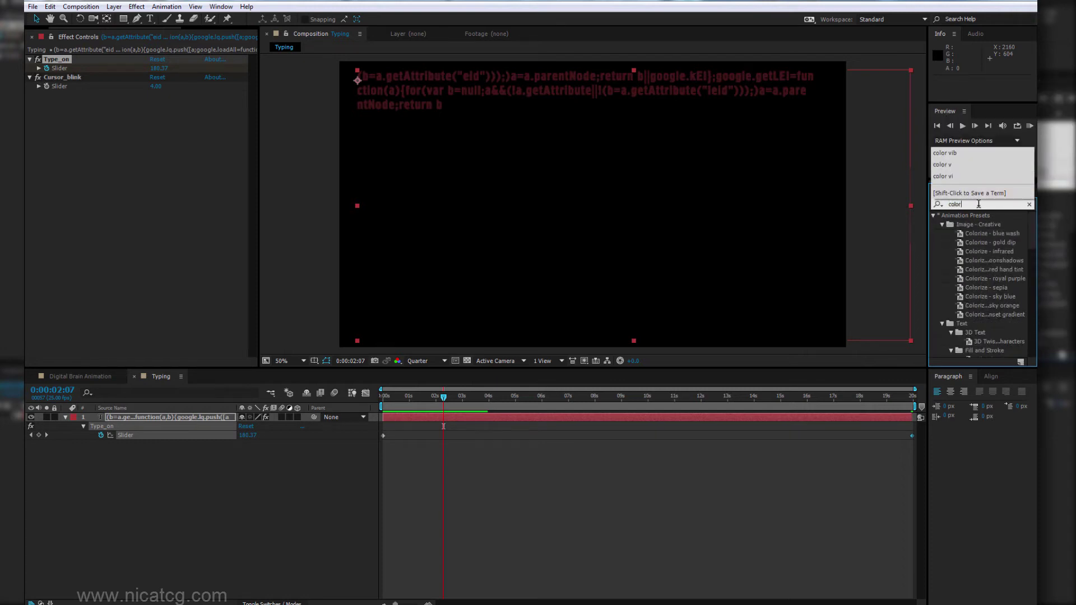
pyautogui.scroll(-3, 991, 292)
pyautogui.scroll(-5, 993, 293)
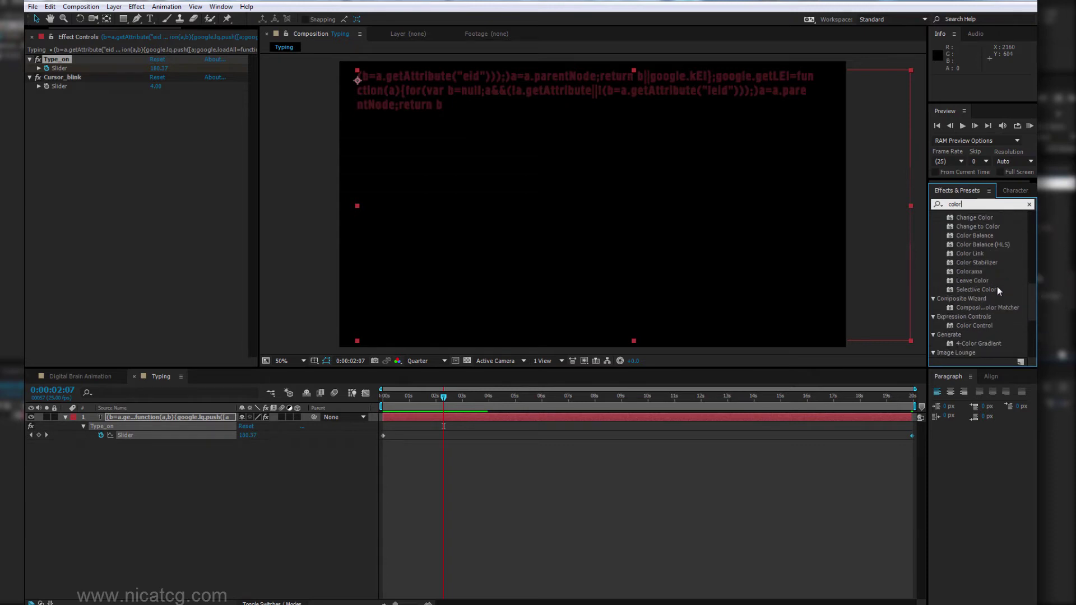
pyautogui.write(' vi')
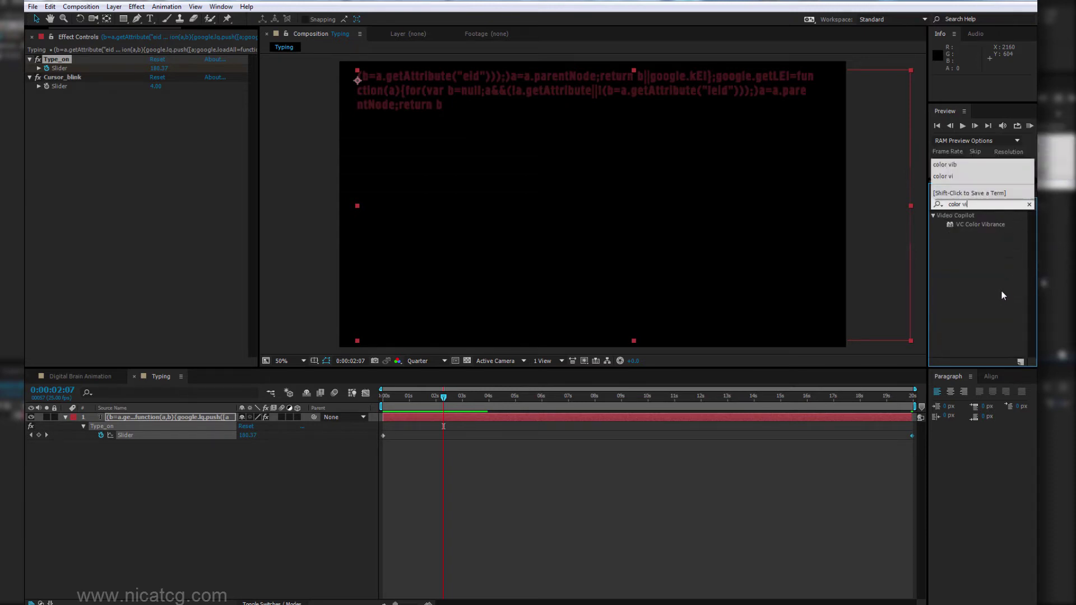
pyautogui.moveTo(980, 224); pyautogui.dragTo(153, 420)
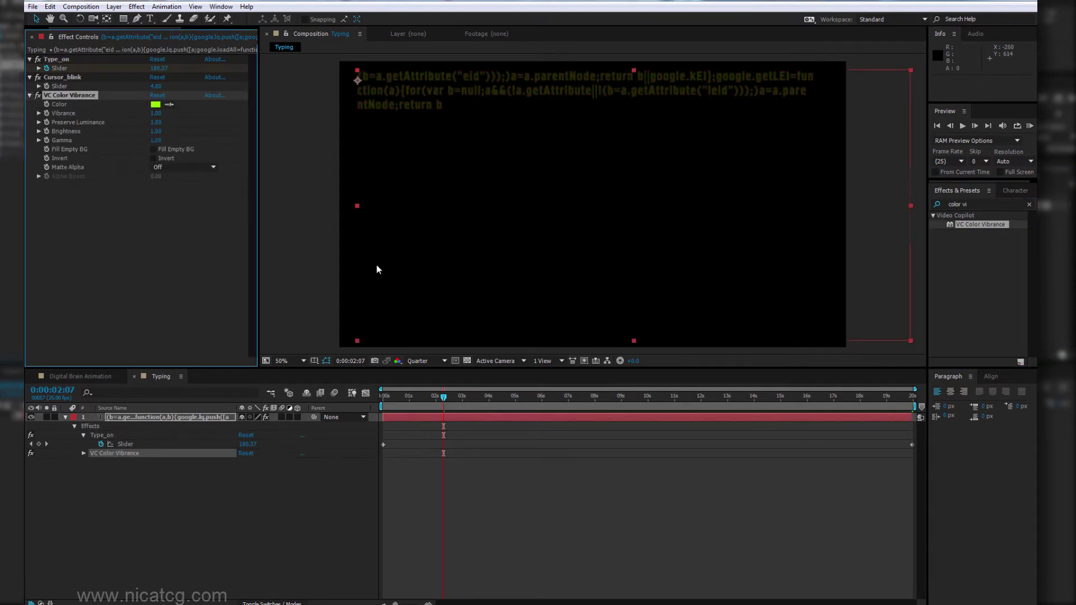
pyautogui.click(524, 498)
# Step: In Digital Brain Animation, place the Typing comp beneath Brain 3D and scrub to 0:00:03:05
pyautogui.click(96, 380)
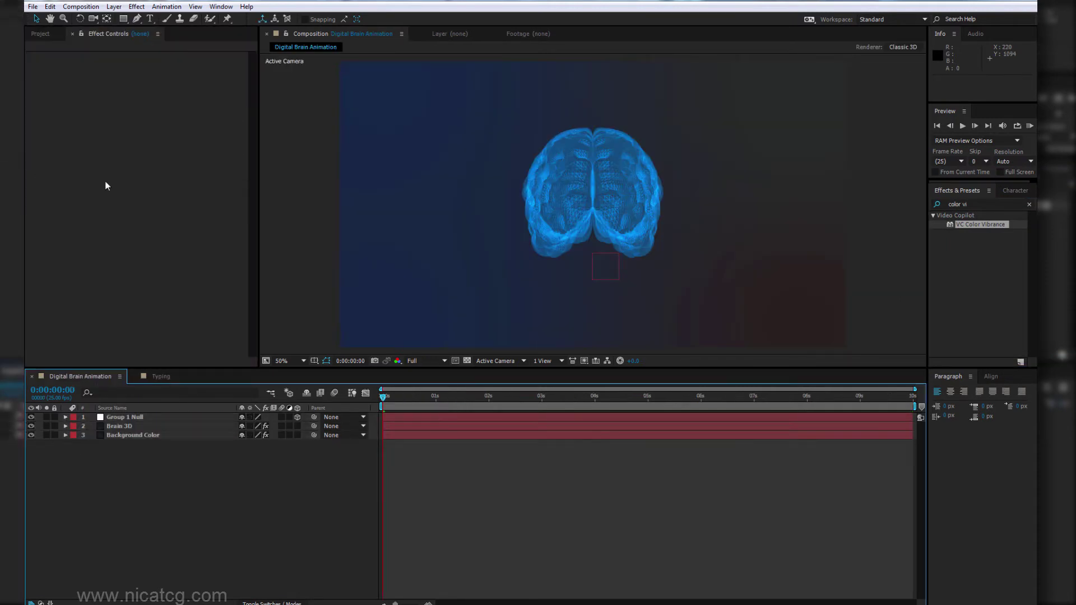
pyautogui.click(41, 34)
pyautogui.moveTo(66, 132); pyautogui.dragTo(138, 430)
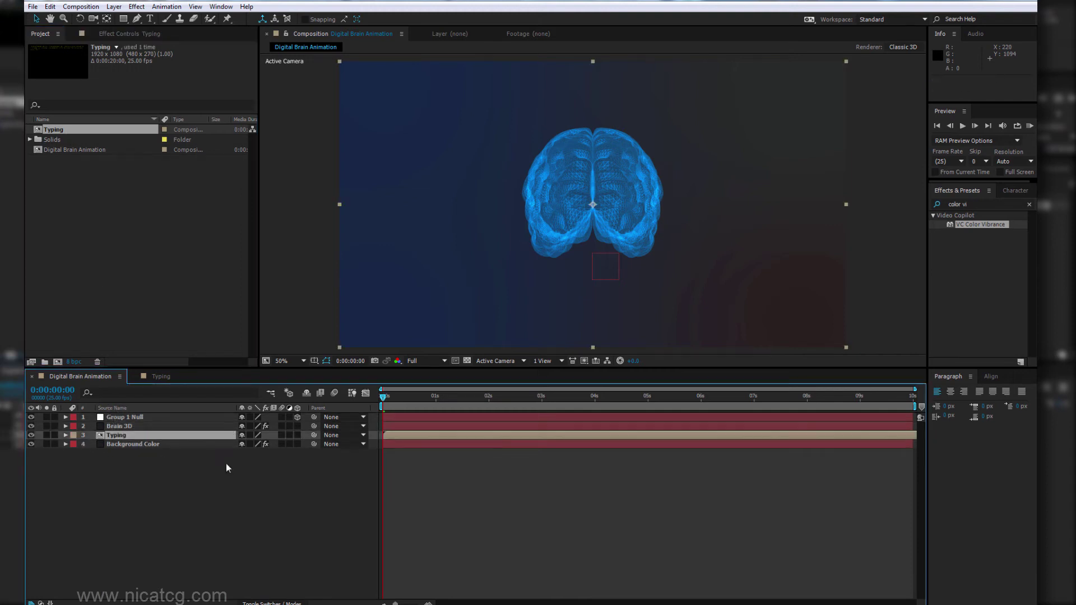
pyautogui.moveTo(391, 396); pyautogui.dragTo(552, 398)
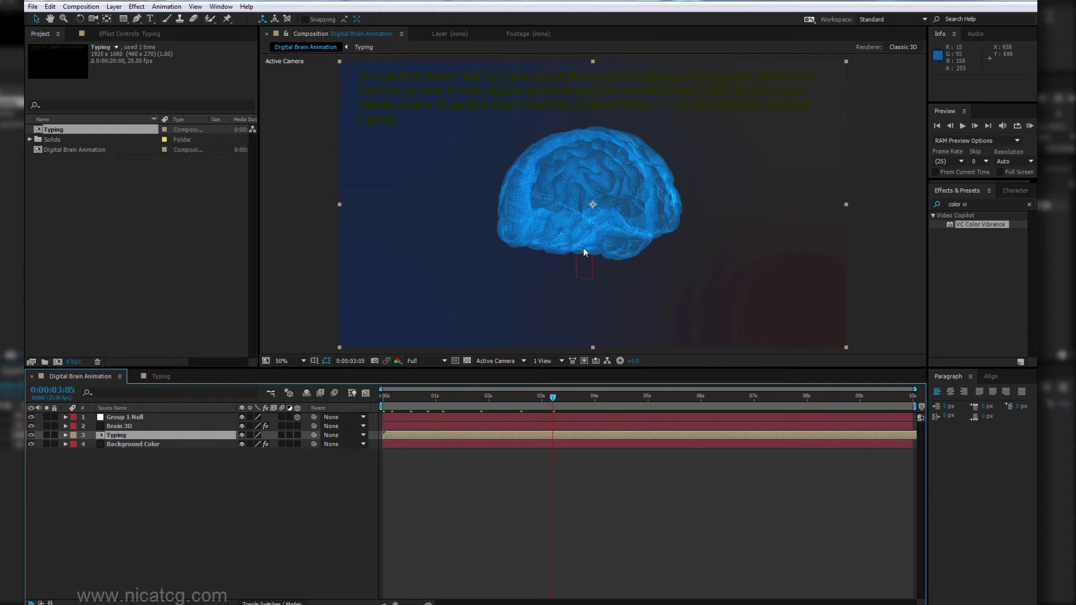
# Step: Apply VC Color Vibrance to the Typing layer and try a near-white colour
pyautogui.doubleClick(997, 226)
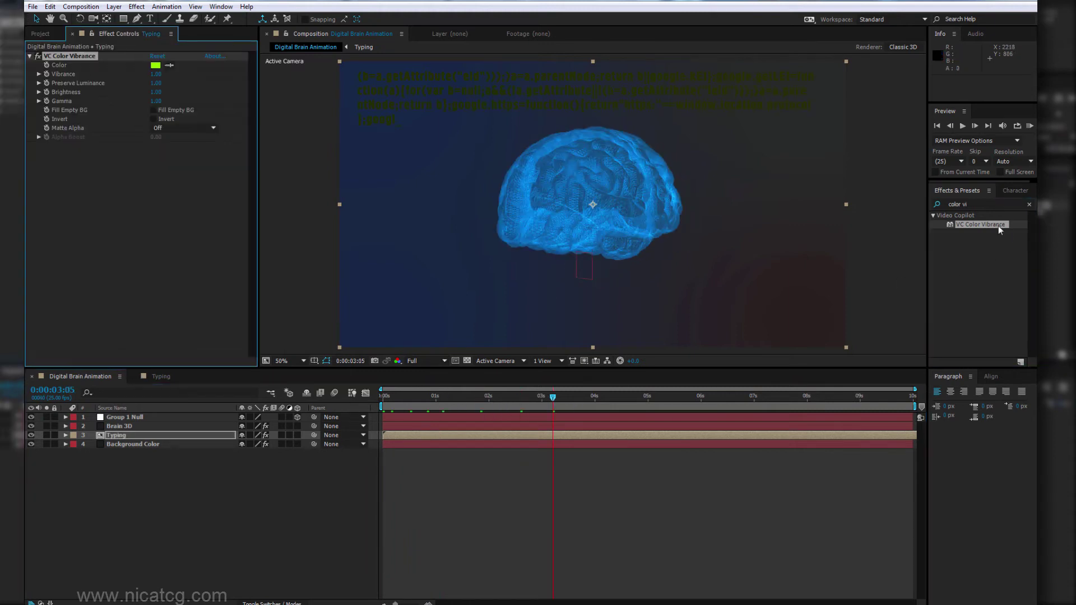
pyautogui.click(156, 66)
pyautogui.moveTo(137, 322); pyautogui.dragTo(99, 290)
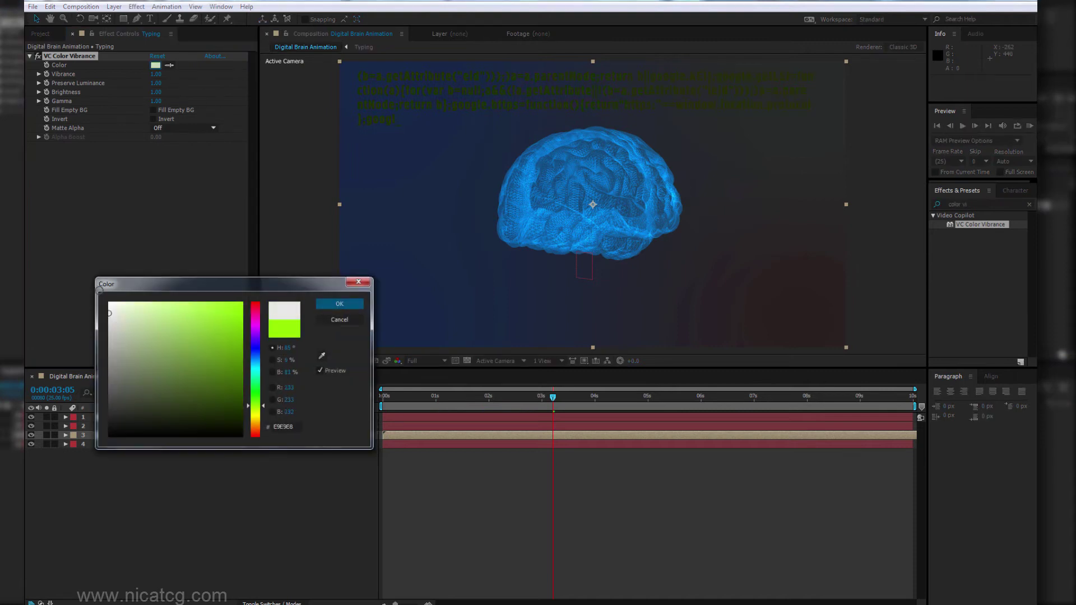
pyautogui.click(341, 306)
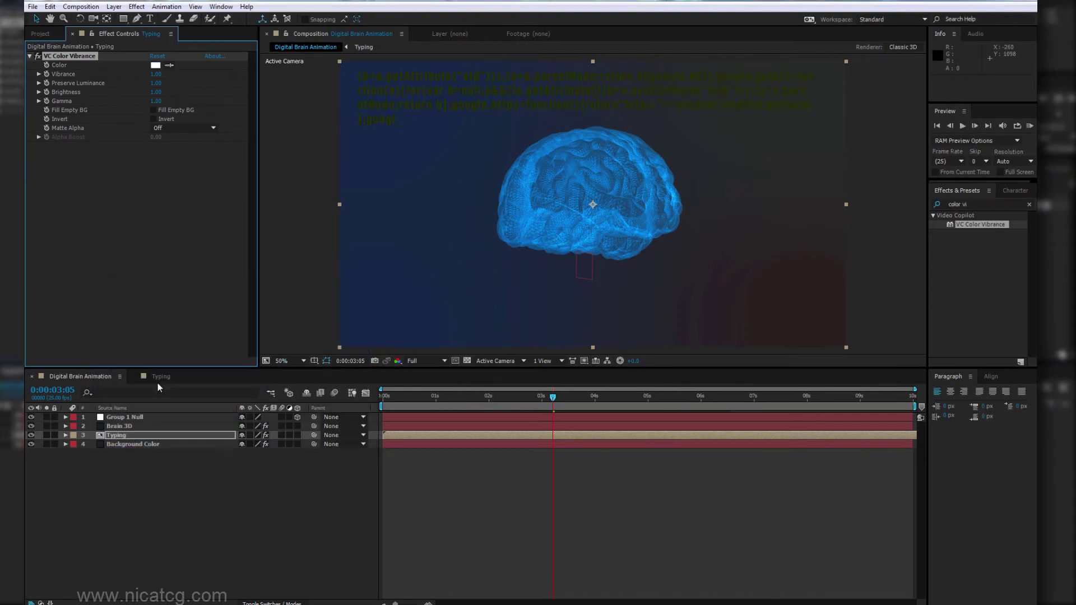
# Step: Delete the VC Color Vibrance effect inside the Typing precomp
pyautogui.doubleClick(159, 378)
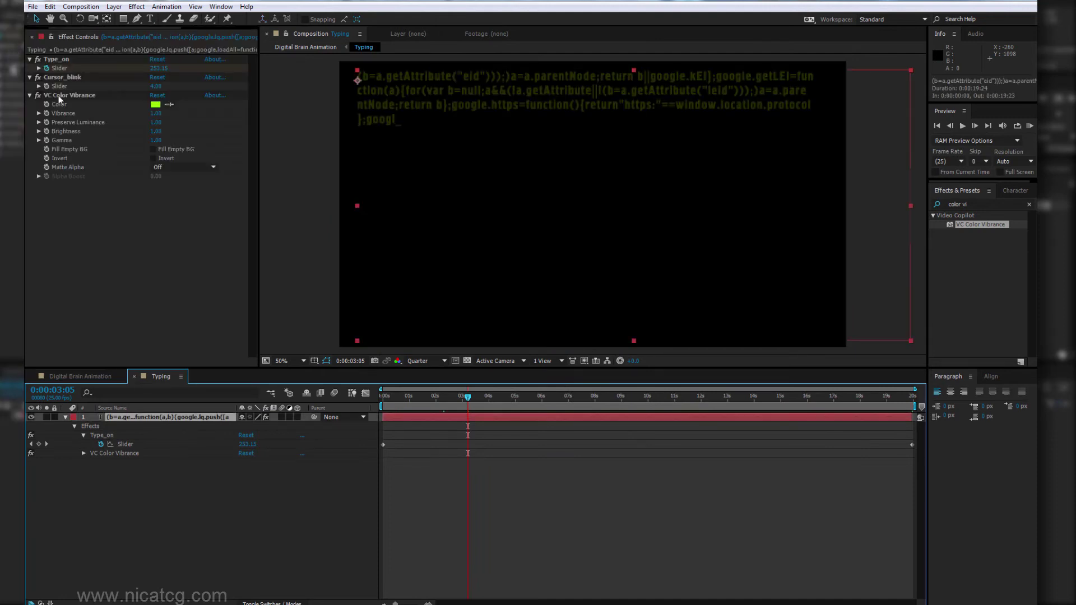
pyautogui.click(61, 96)
pyautogui.press('Delete')
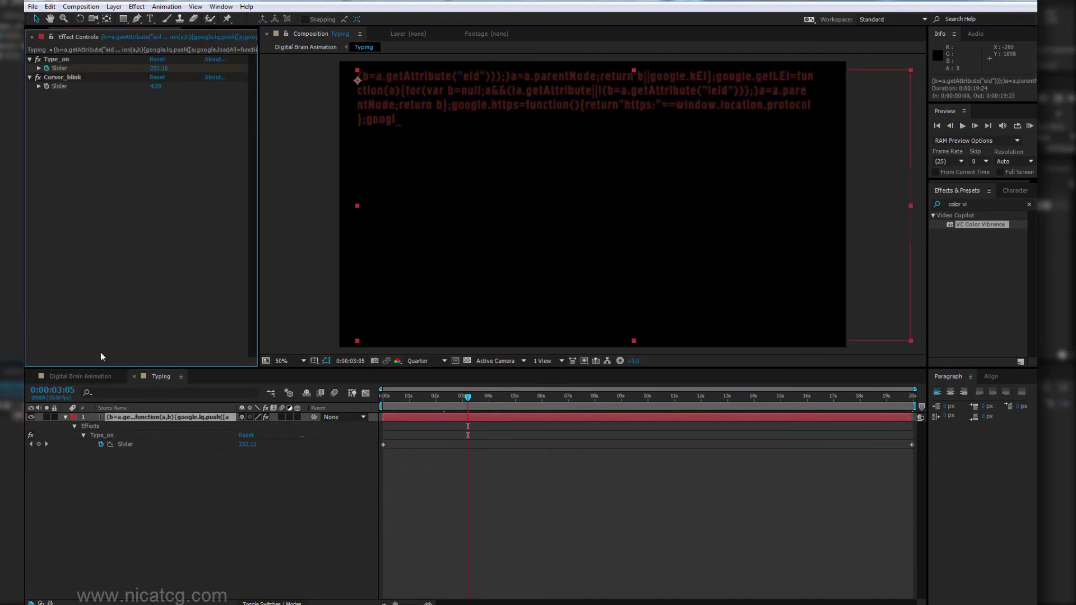
# Step: In the main comp, set the Typing layer's VC Color Vibrance tint to green 2AFF70
pyautogui.click(64, 375)
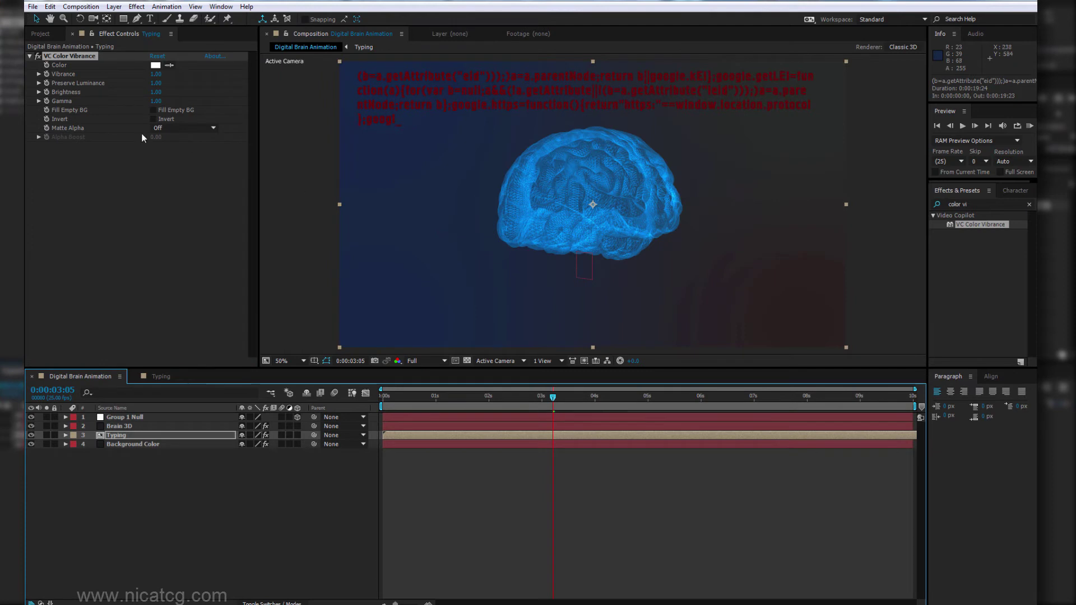
pyautogui.click(89, 59)
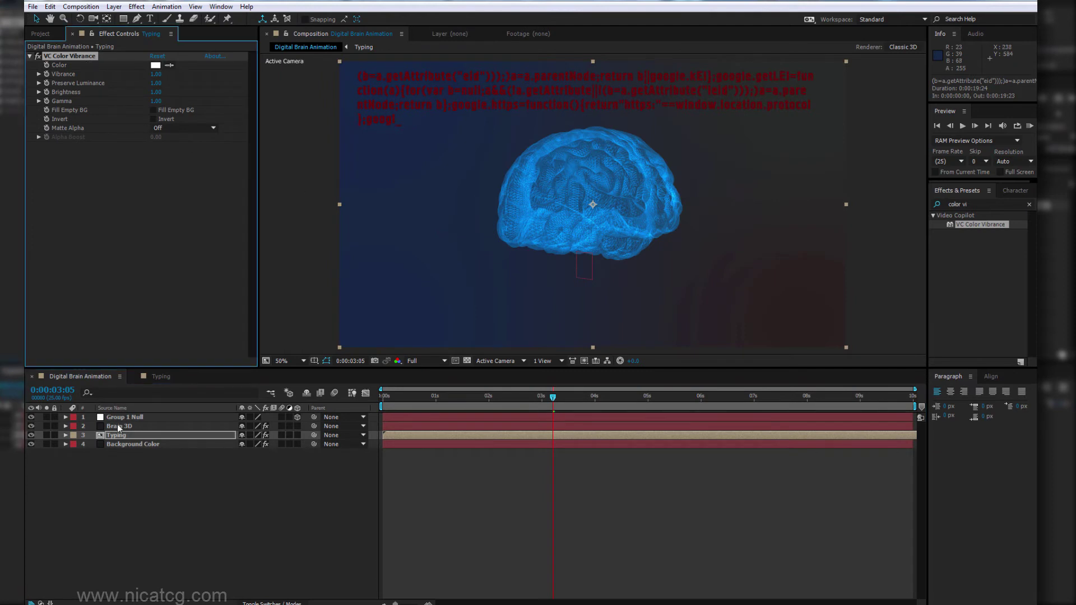
pyautogui.click(124, 434)
pyautogui.click(79, 54)
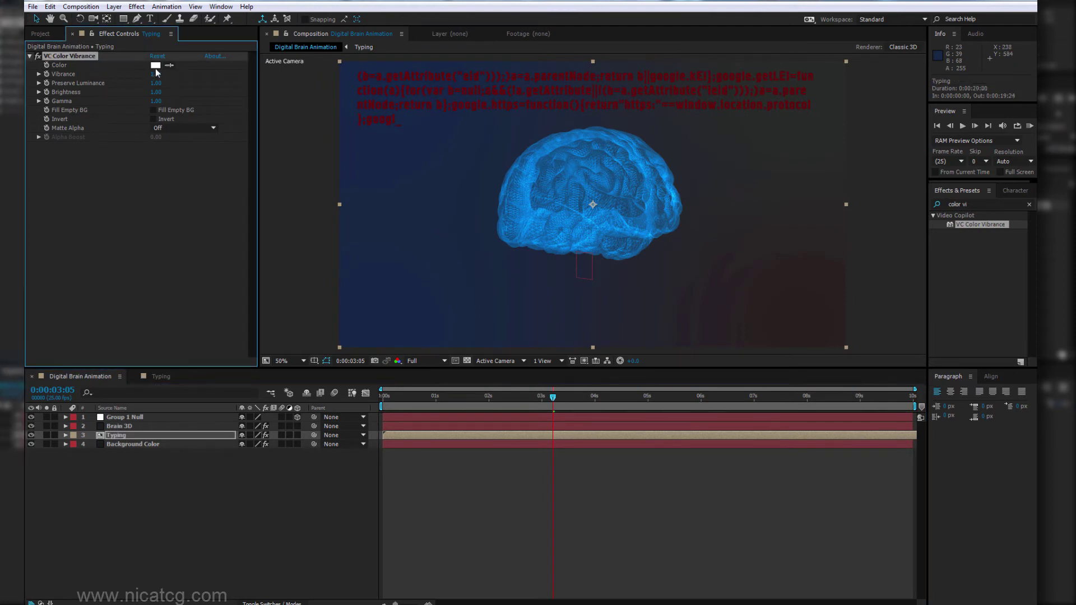
pyautogui.click(155, 65)
pyautogui.moveTo(219, 380)
pyautogui.mouseDown()
pyautogui.moveTo(242, 390)
pyautogui.moveTo(244, 409)
pyautogui.mouseUp()
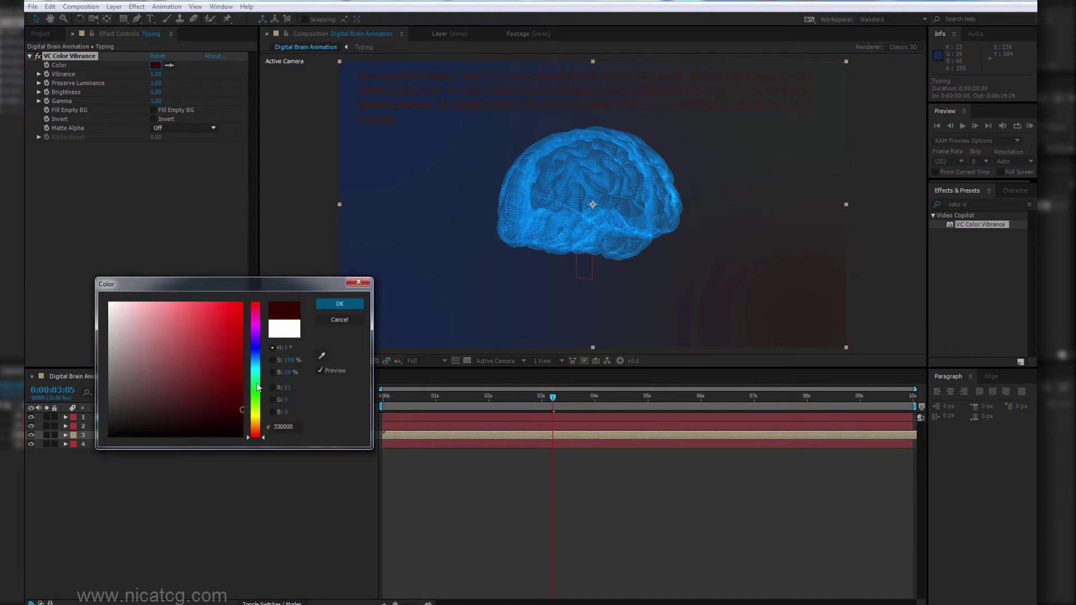
pyautogui.click(257, 387)
pyautogui.moveTo(232, 346); pyautogui.dragTo(221, 285)
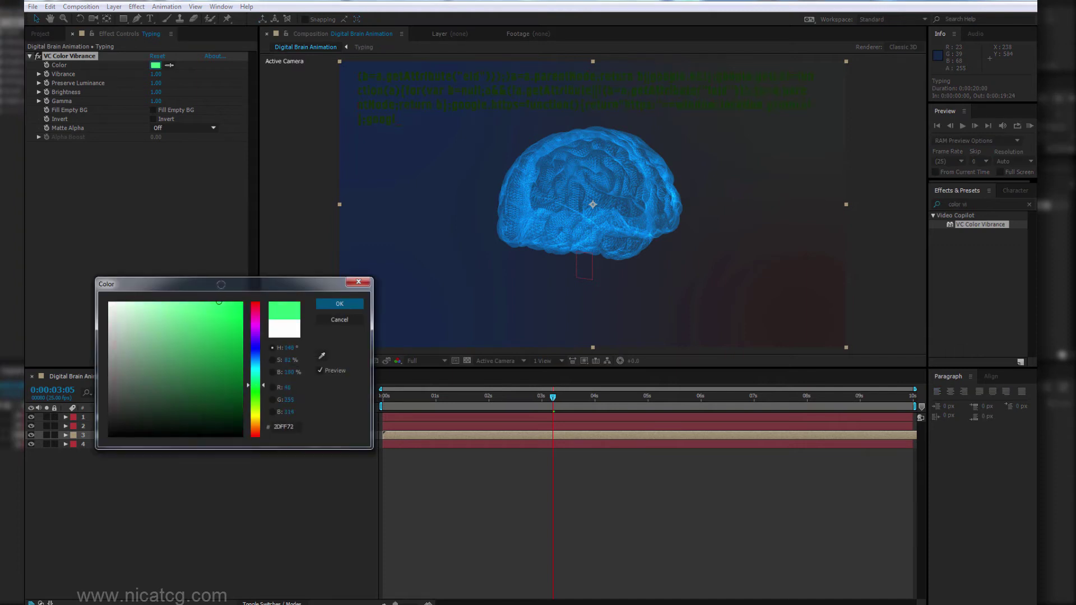
pyautogui.click(340, 304)
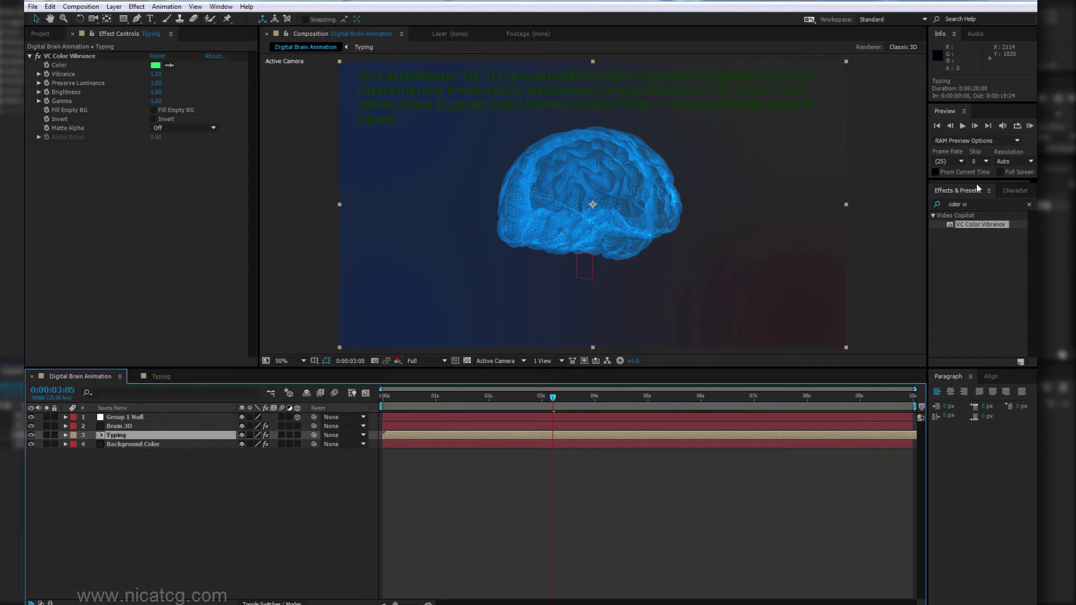
pyautogui.click(971, 203)
# Step: Apply the Glow effect to the code text layer inside the Typing precomp
pyautogui.write('glow')
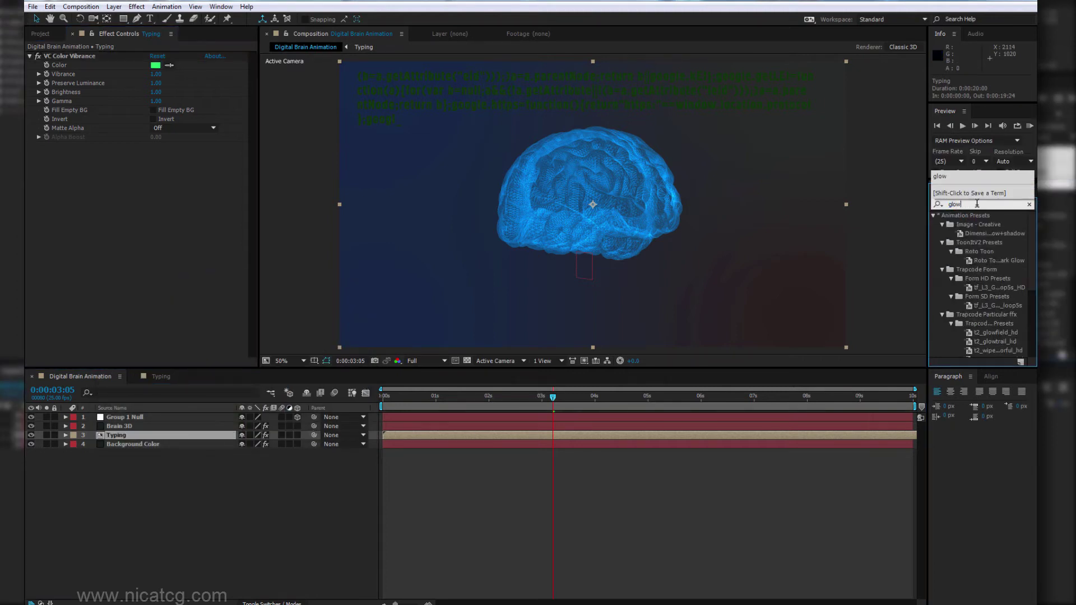
pyautogui.scroll(-5, 969, 342)
pyautogui.moveTo(962, 335); pyautogui.dragTo(203, 432)
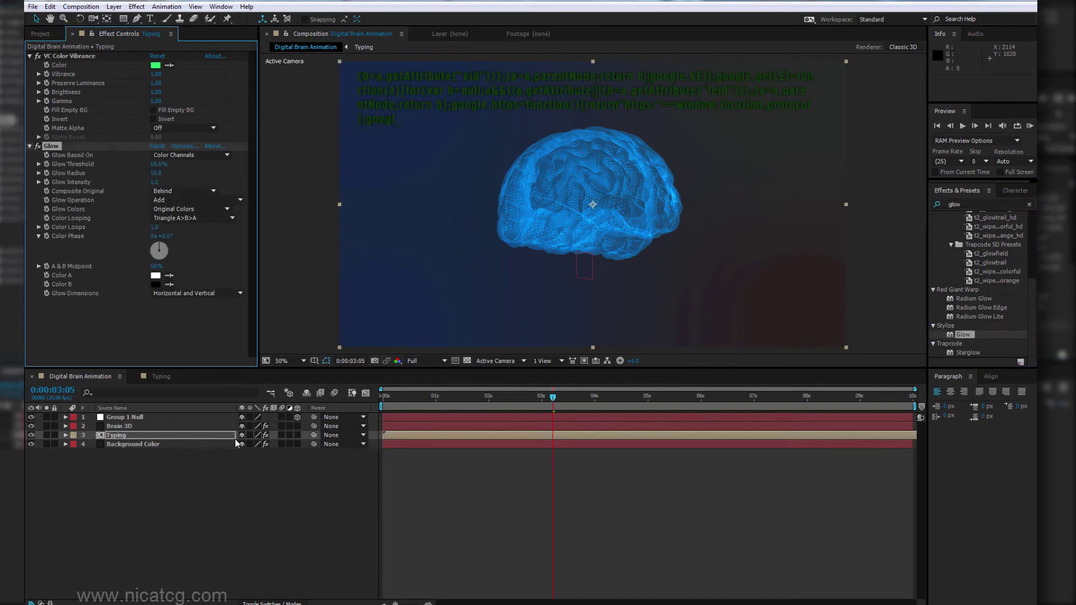
pyautogui.hotkey('ctrl', 'z')
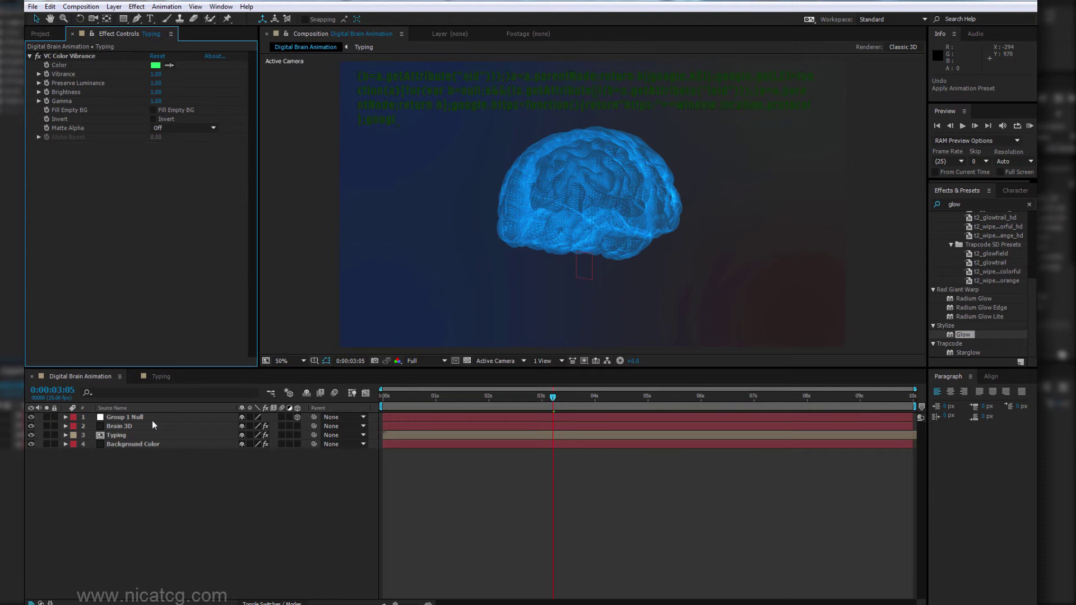
pyautogui.click(153, 375)
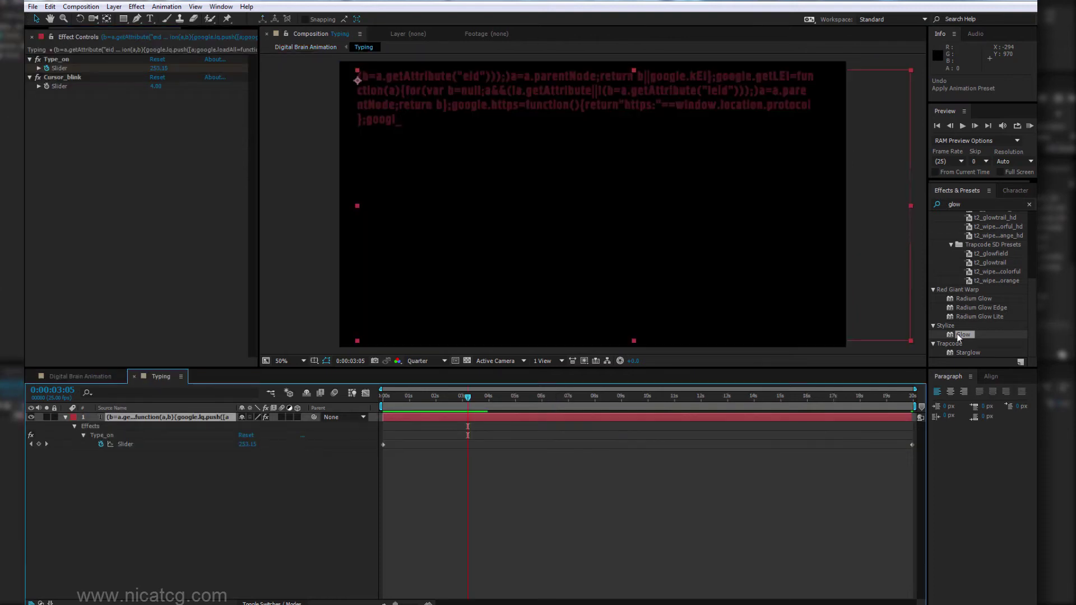
pyautogui.click(129, 418)
pyautogui.hotkey('ctrl', 'alt', 'shift', 'e')
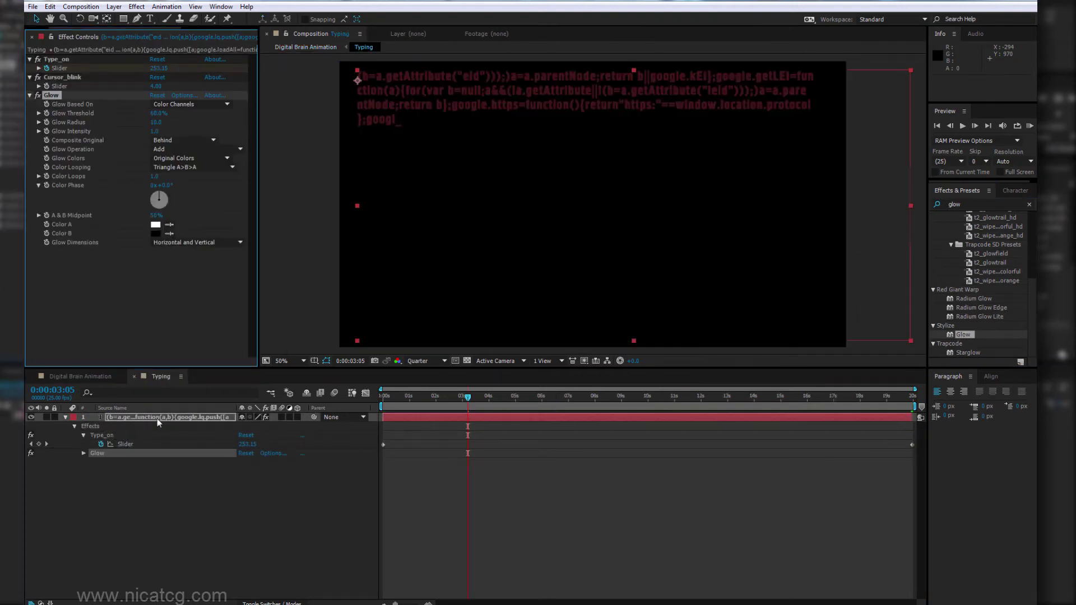
# Step: Delete VC Color Vibrance from the Typing layer in the Digital Brain Animation comp
pyautogui.click(95, 376)
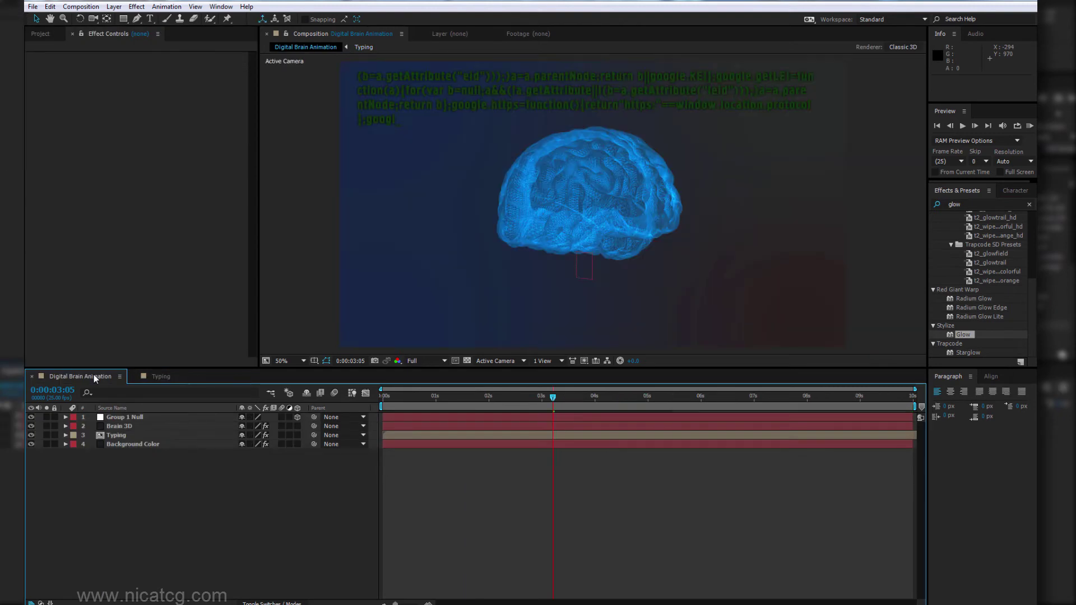
pyautogui.click(116, 435)
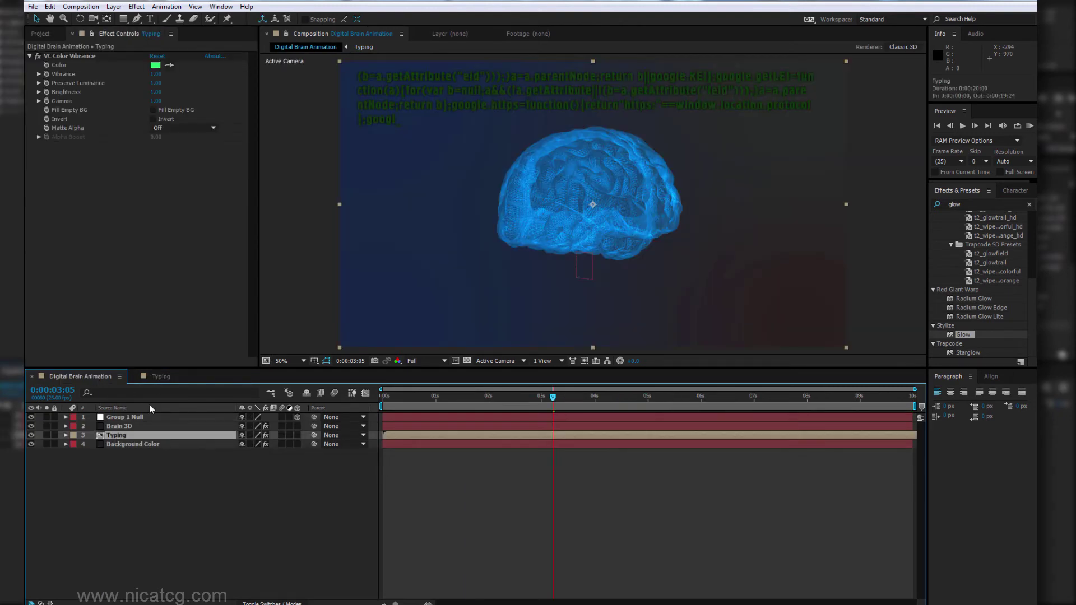
pyautogui.click(86, 59)
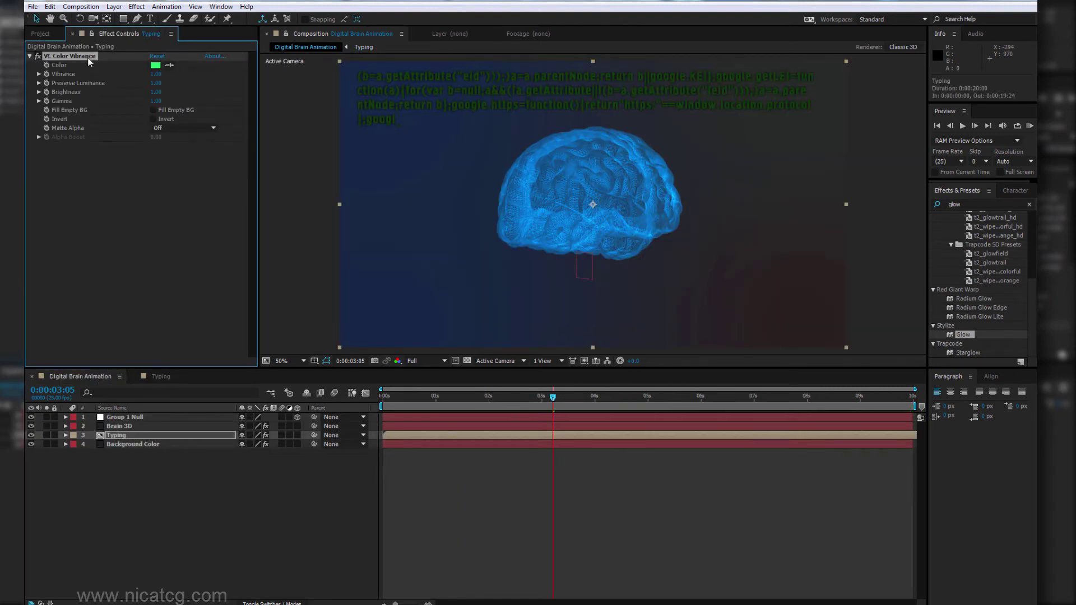
pyautogui.press('Delete')
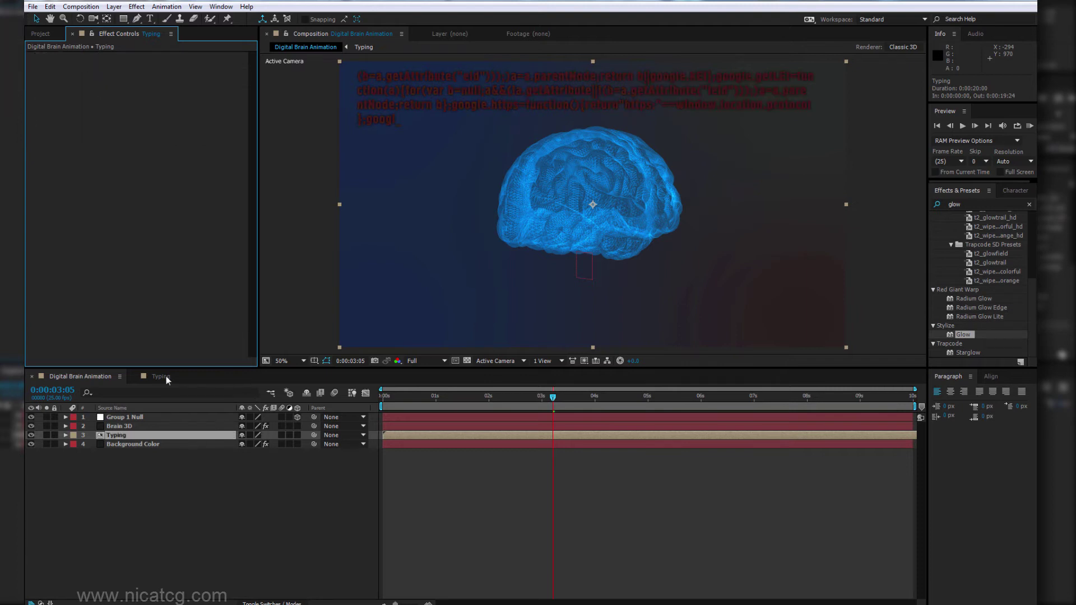
# Step: In the Typing precomp, turn on the transparency grid and Full preview resolution
pyautogui.click(153, 376)
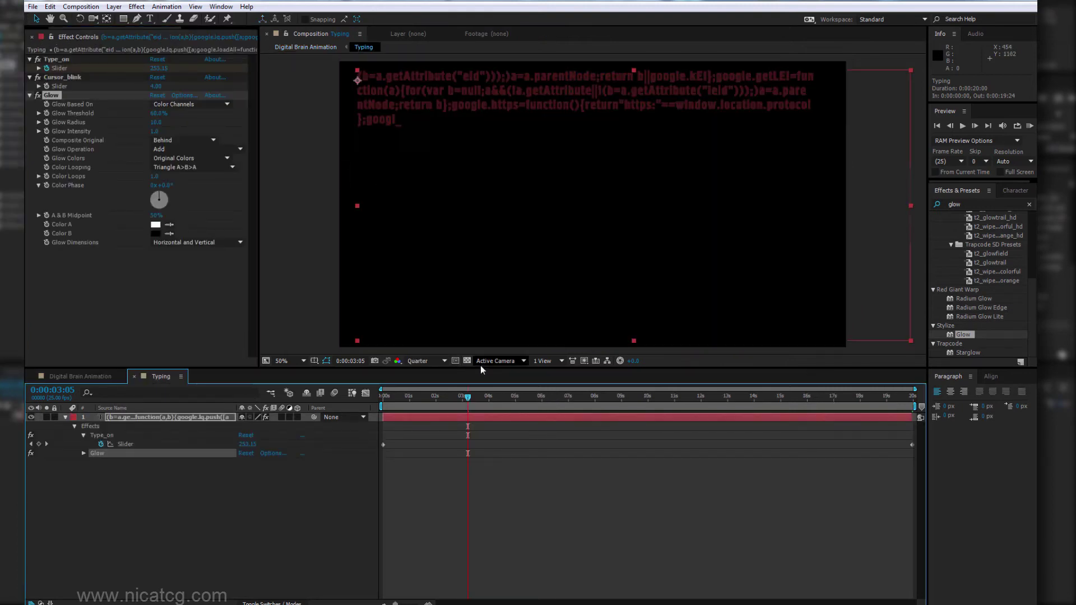
pyautogui.click(467, 360)
pyautogui.scroll(1, 468, 233)
pyautogui.scroll(1, 432, 228)
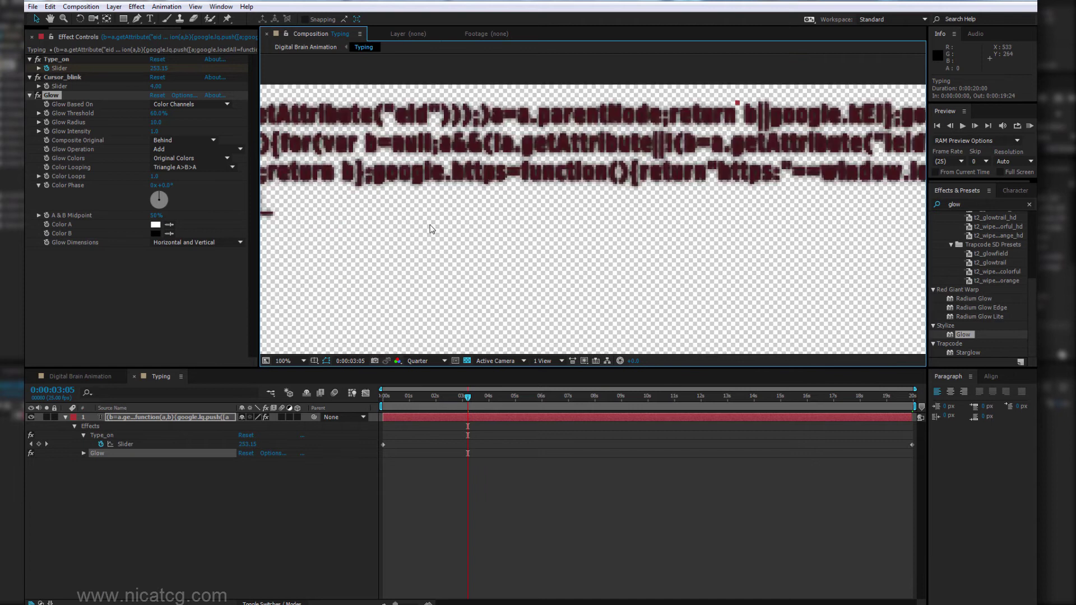
pyautogui.moveTo(405, 195); pyautogui.dragTo(489, 183)
pyautogui.click(424, 361)
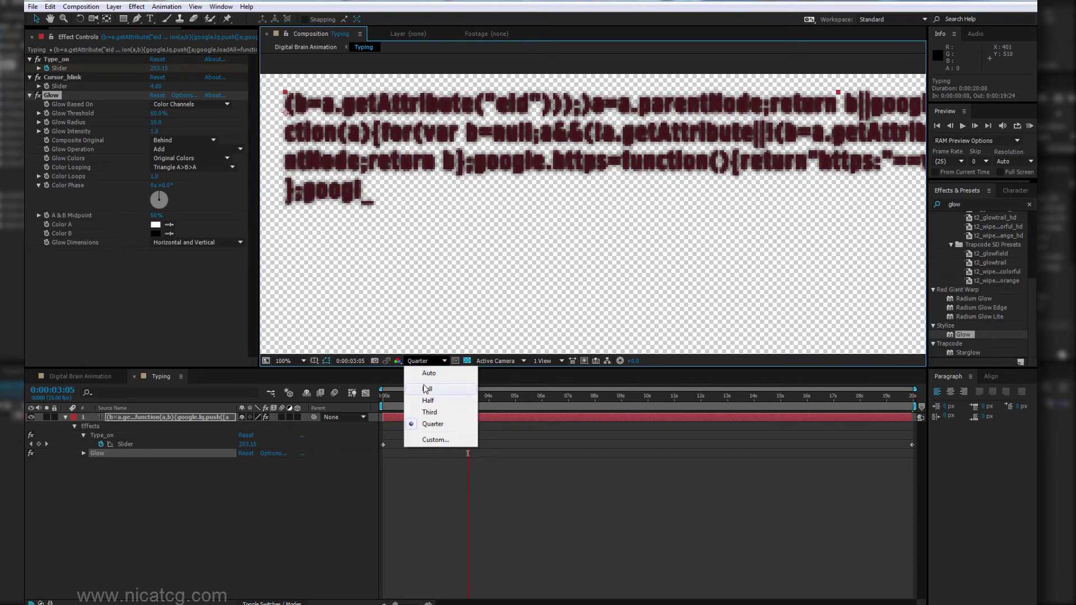
pyautogui.click(426, 388)
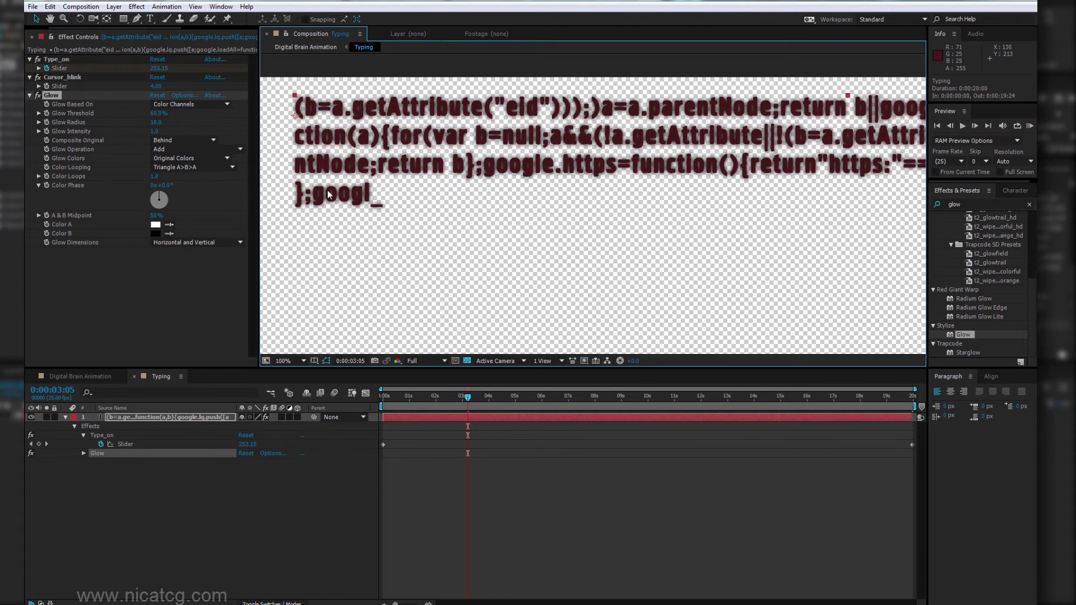
pyautogui.click(158, 419)
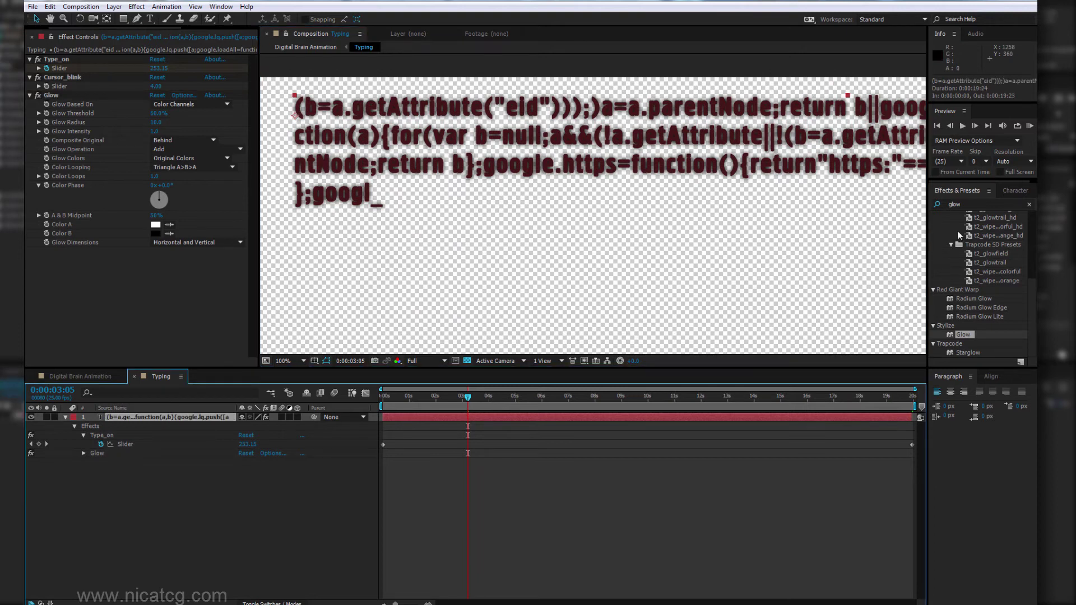
# Step: Set the code text fill colour to green in the Character panel
pyautogui.click(1014, 191)
pyautogui.click(1018, 210)
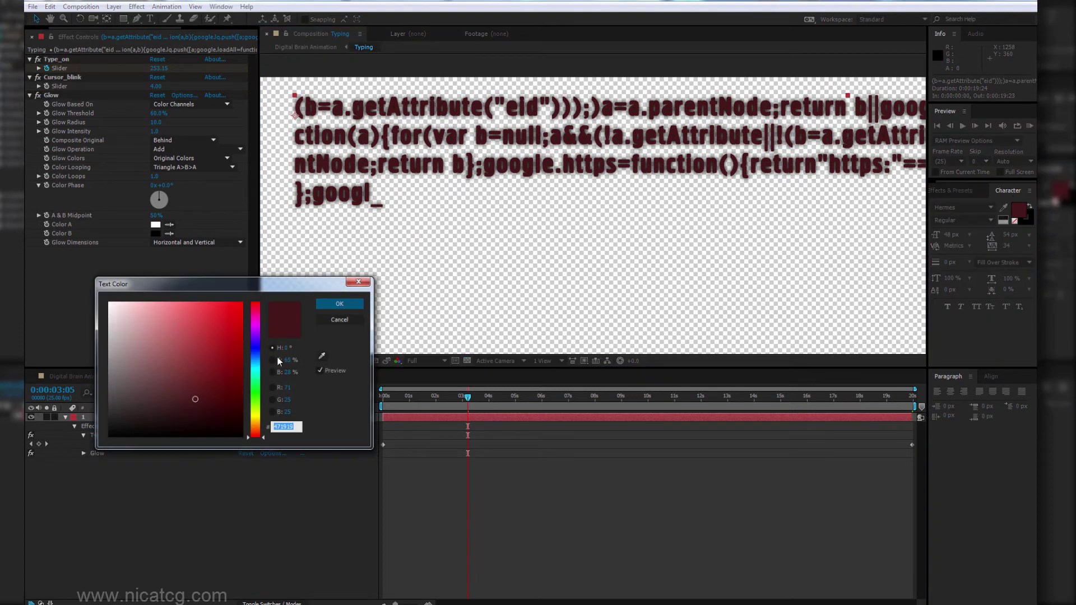
pyautogui.moveTo(255, 384); pyautogui.dragTo(255, 392)
pyautogui.click(237, 347)
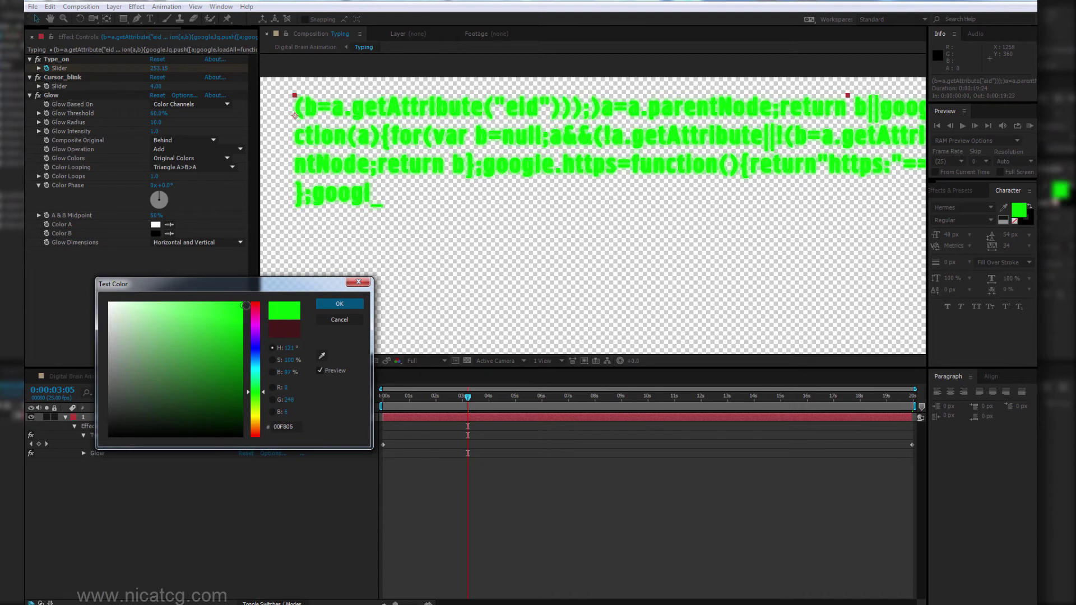
pyautogui.moveTo(214, 314); pyautogui.dragTo(208, 334)
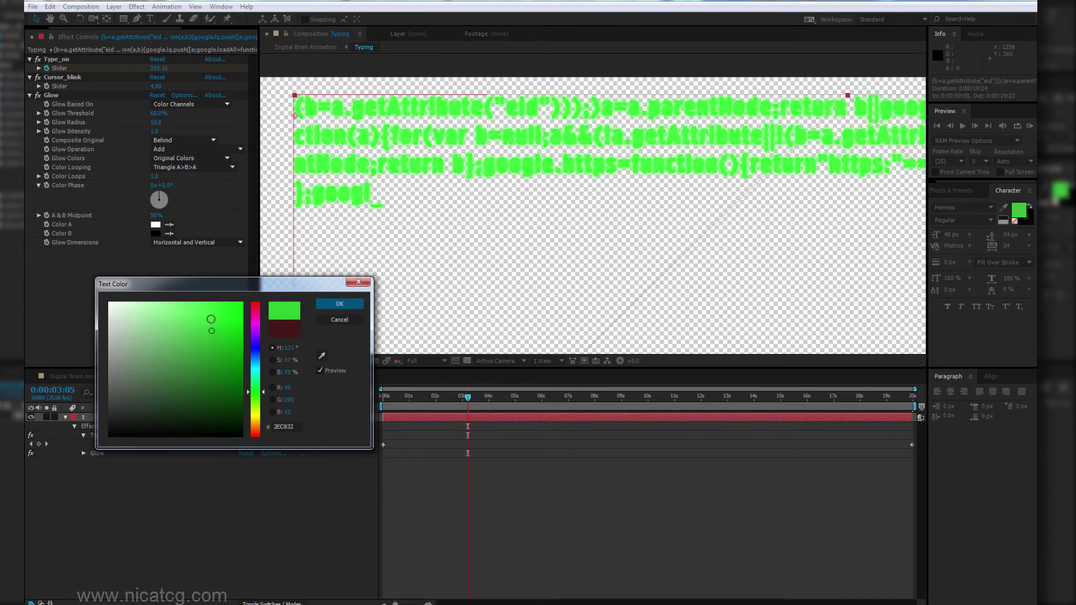
pyautogui.click(339, 303)
# Step: Set the Glow Radius to 5 and return to the Digital Brain Animation comp
pyautogui.scroll(-1, 588, 257)
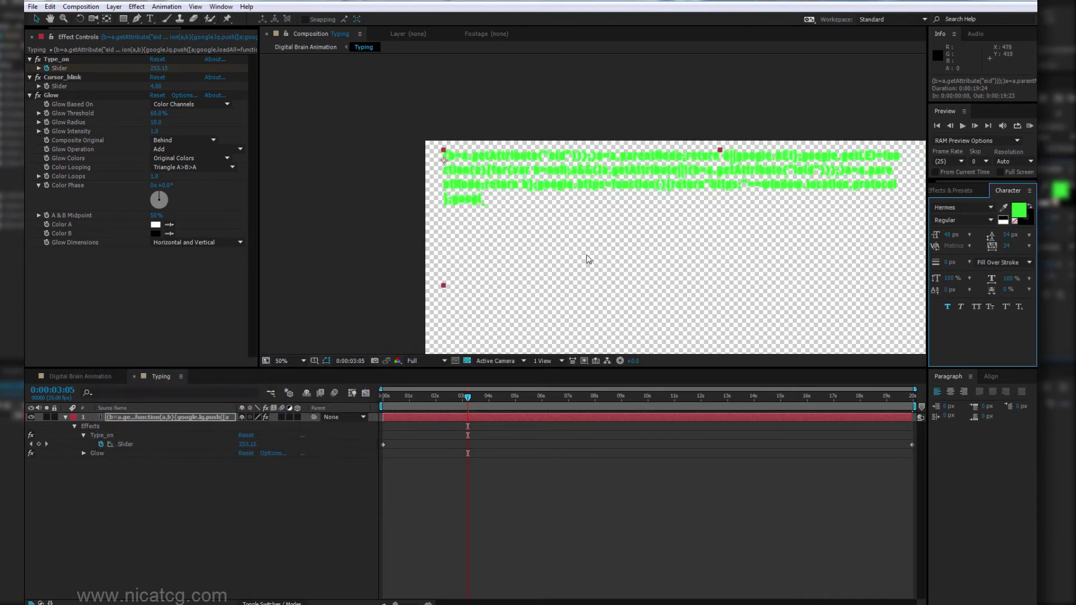
pyautogui.scroll(-1, 566, 242)
pyautogui.click(154, 122)
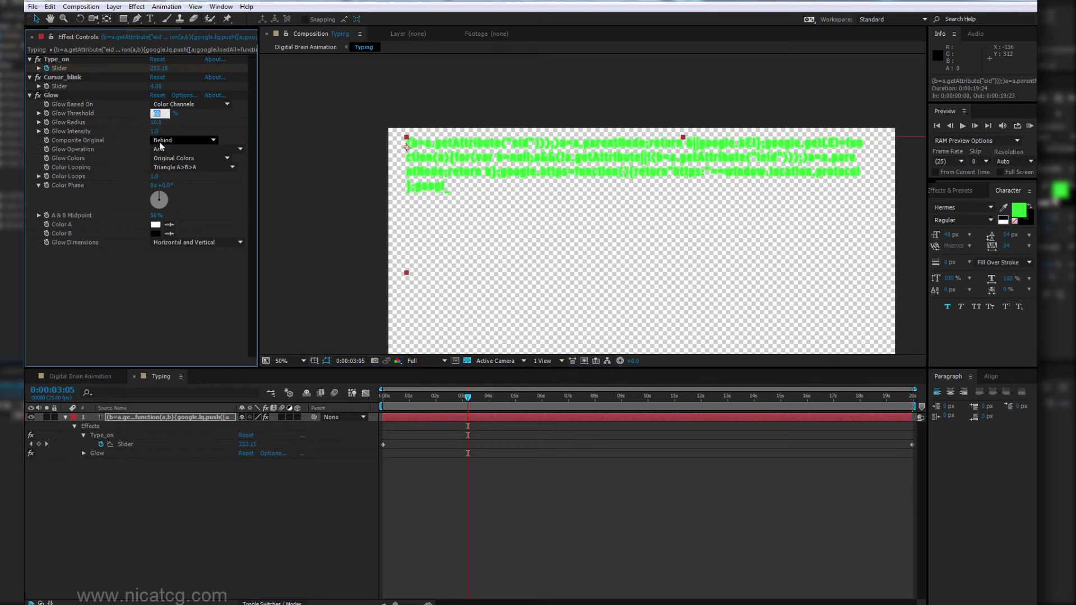
pyautogui.write('5')
pyautogui.press('Return')
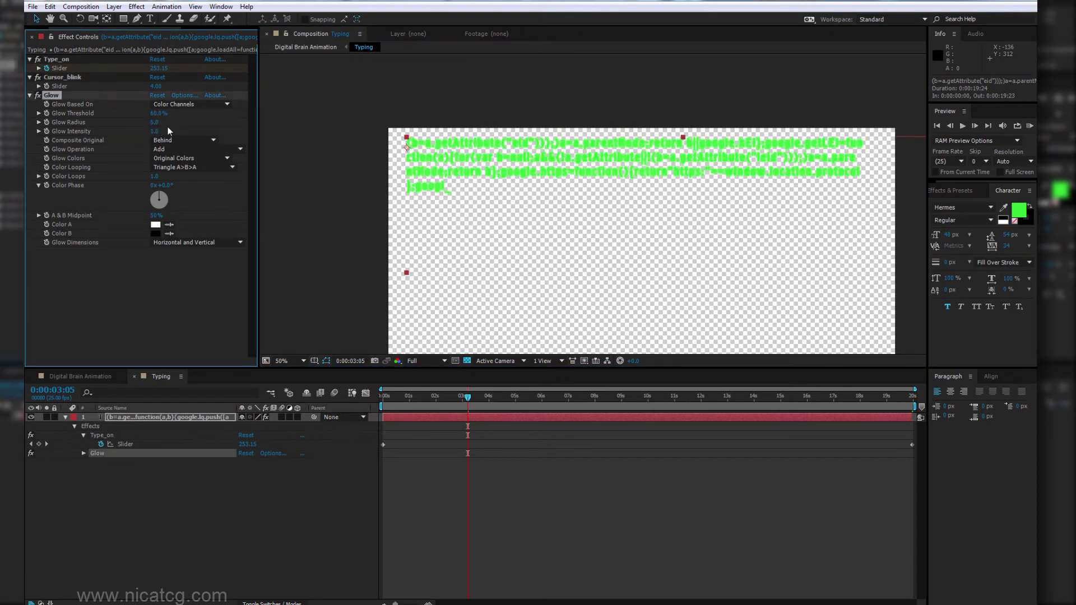
pyautogui.click(110, 379)
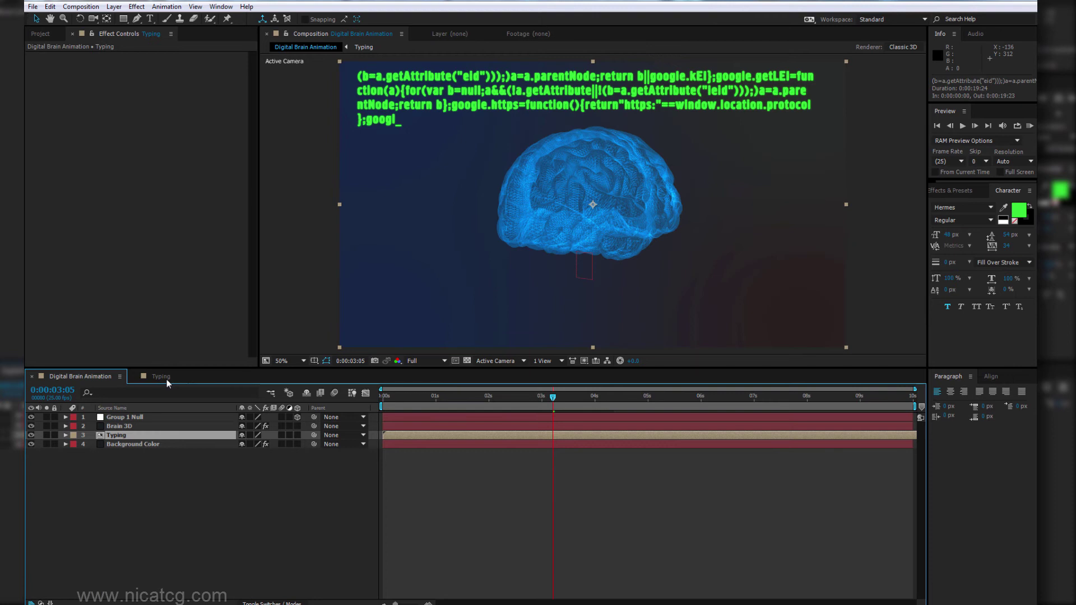
# Step: Apply VC Color Vibrance to the code text layer in the Typing precomp
pyautogui.click(166, 378)
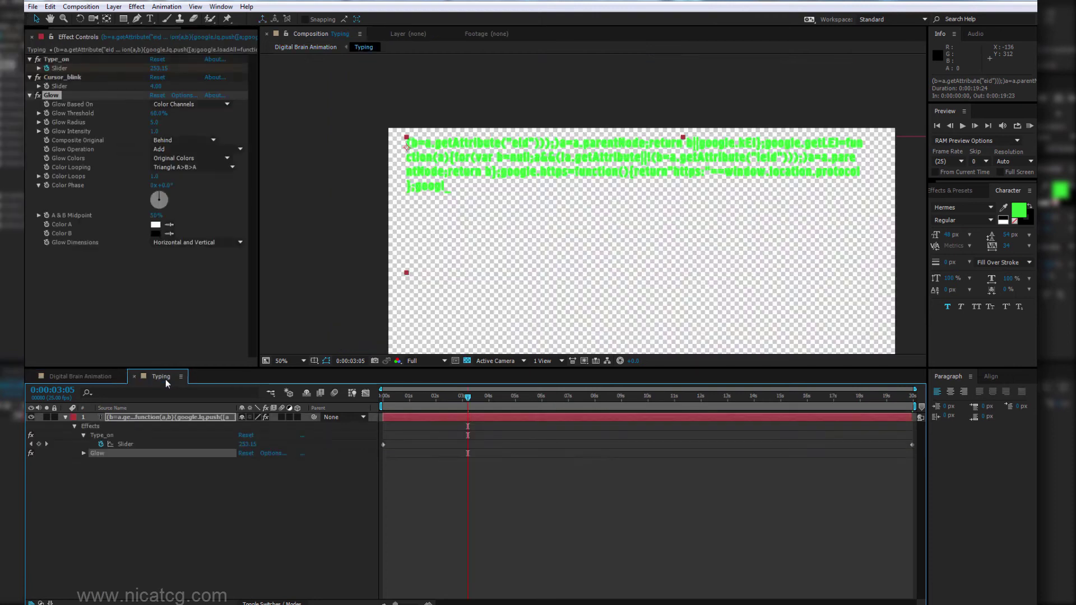
pyautogui.click(951, 191)
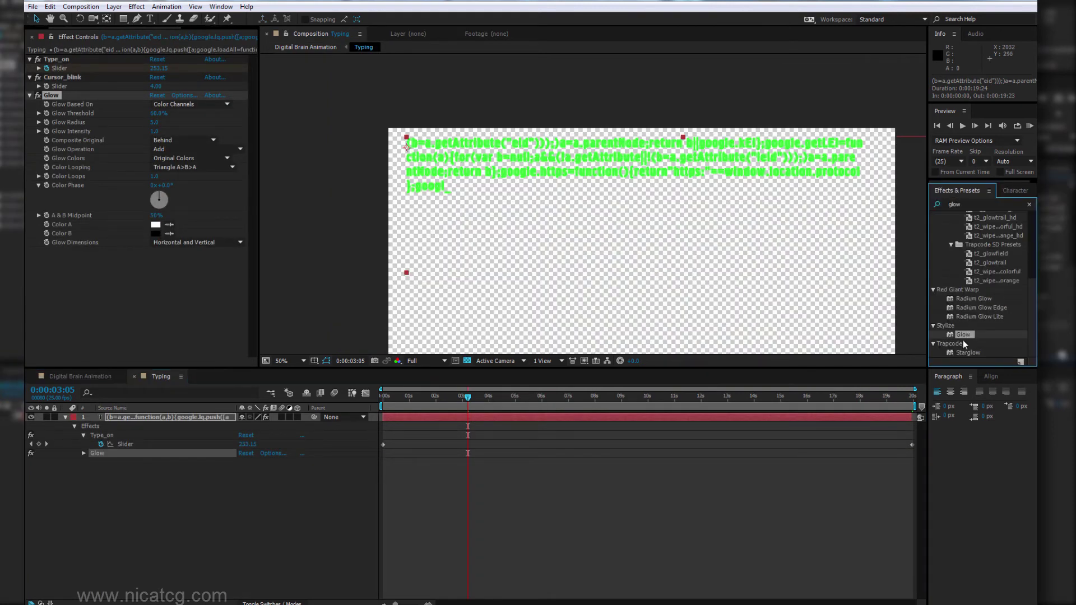
pyautogui.doubleClick(970, 203)
pyautogui.write('color vi')
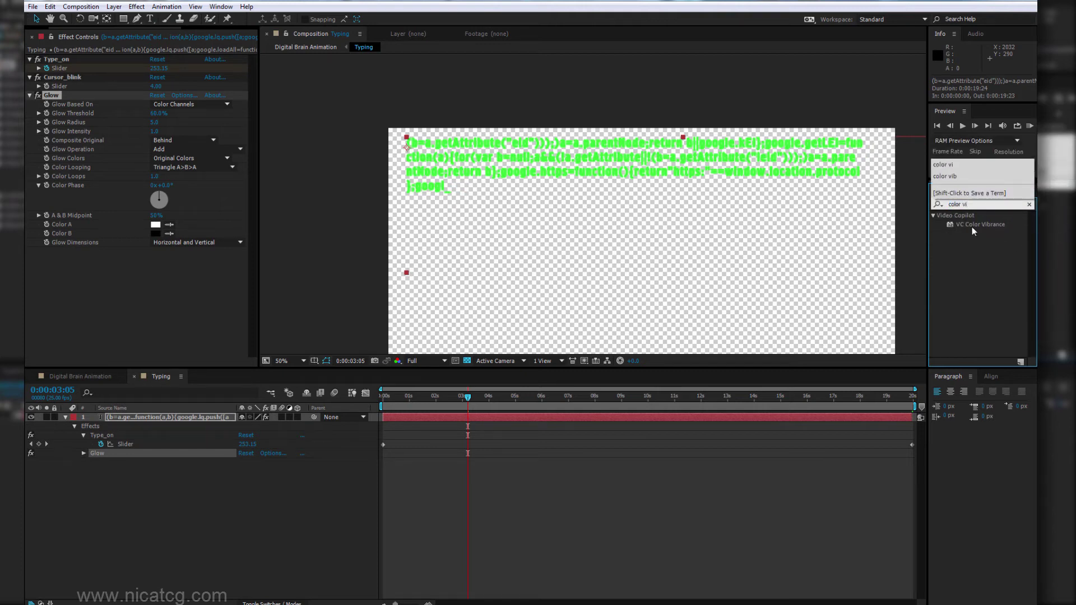
pyautogui.moveTo(973, 226); pyautogui.dragTo(183, 422)
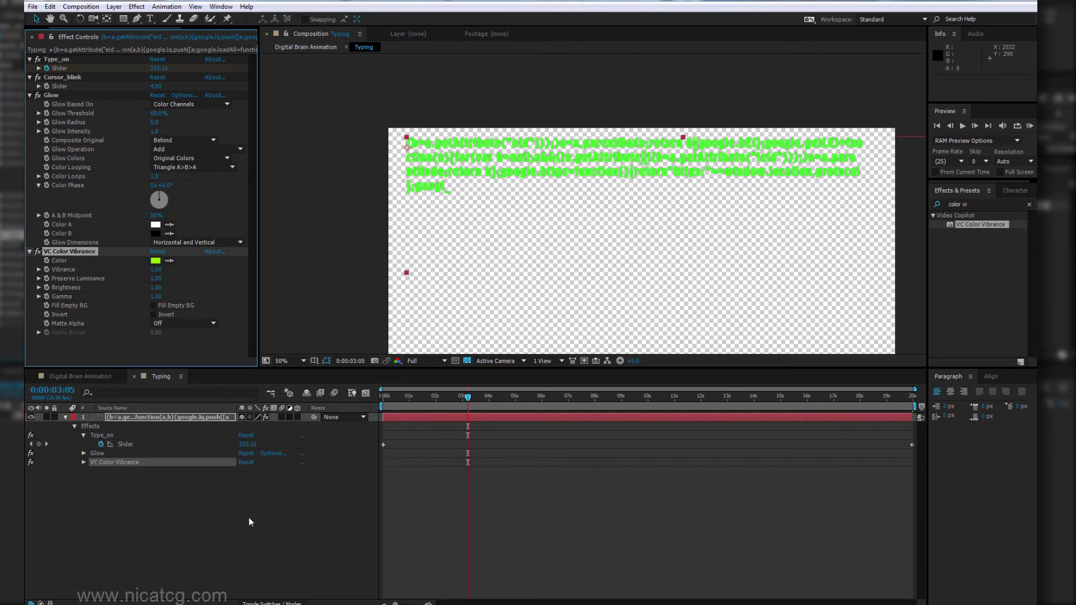
pyautogui.click(106, 378)
# Step: Add Gaussian Blur with Blurriness 3.5 to the code text layer
pyautogui.click(166, 380)
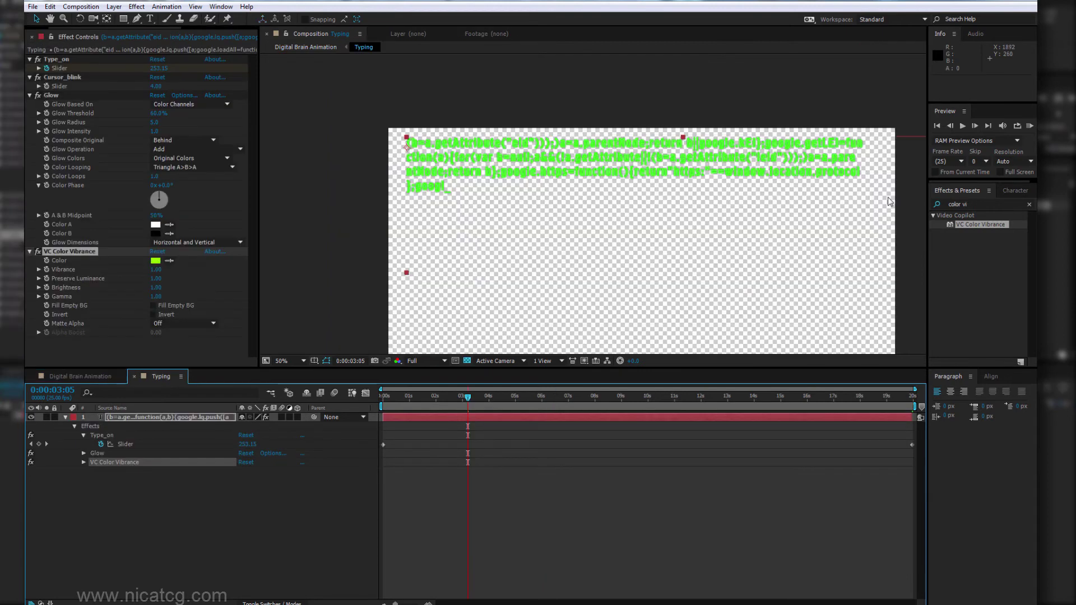
pyautogui.click(972, 203)
pyautogui.press('BackSpace')
pyautogui.press('BackSpace')
pyautogui.press('BackSpace')
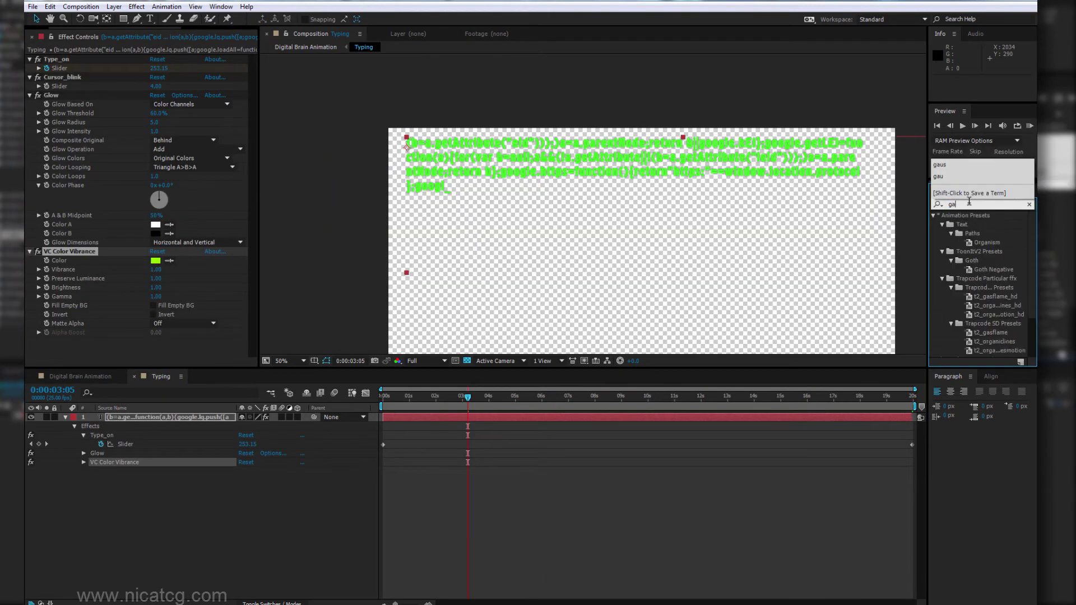
pyautogui.write('gaus')
pyautogui.moveTo(974, 230); pyautogui.dragTo(146, 421)
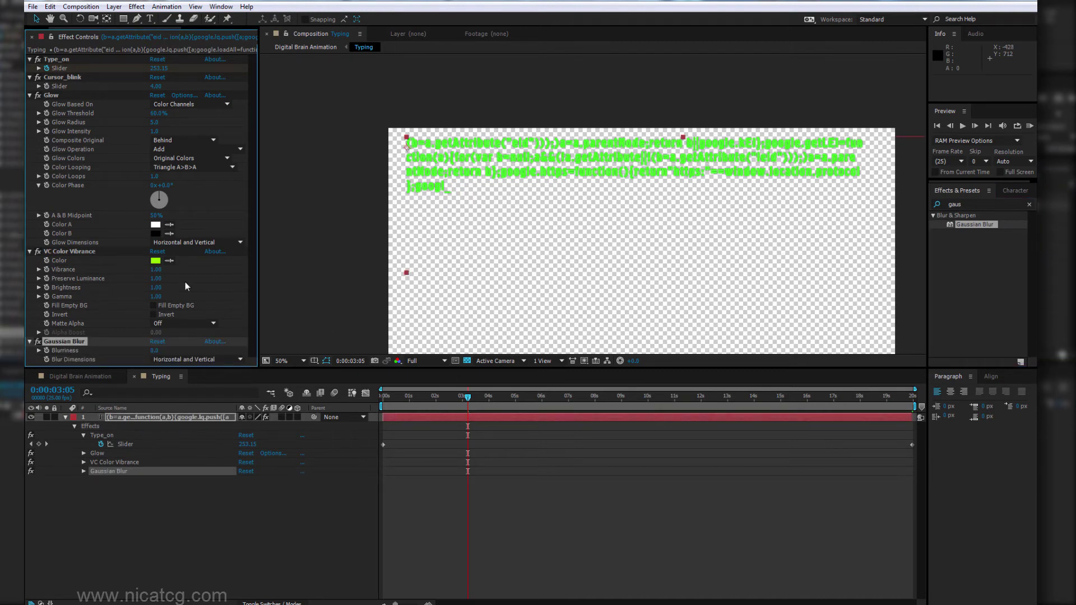
pyautogui.moveTo(174, 351); pyautogui.dragTo(183, 351)
pyautogui.click(77, 377)
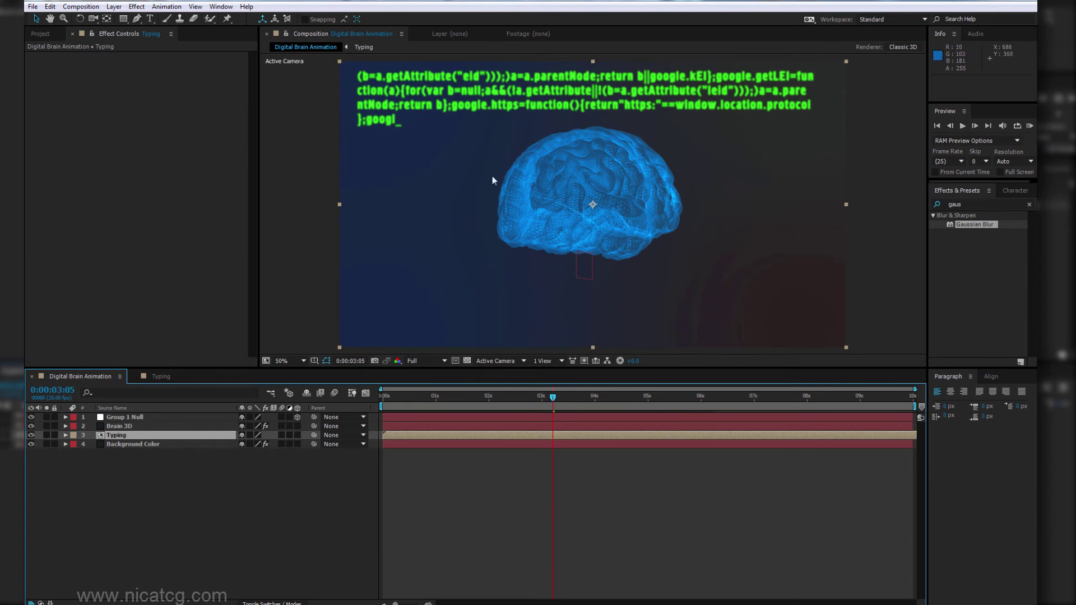
# Step: Show the Modes column and set the Typing layer's blend mode to Soft Light
pyautogui.press('.')
pyautogui.click(290, 593)
pyautogui.click(274, 602)
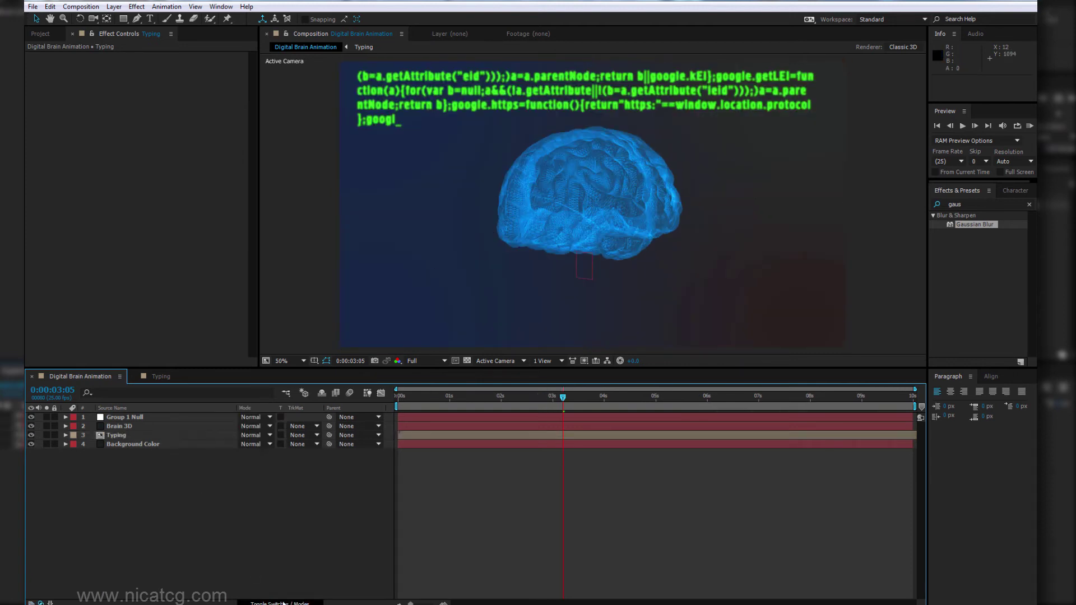
pyautogui.click(168, 435)
pyautogui.click(239, 436)
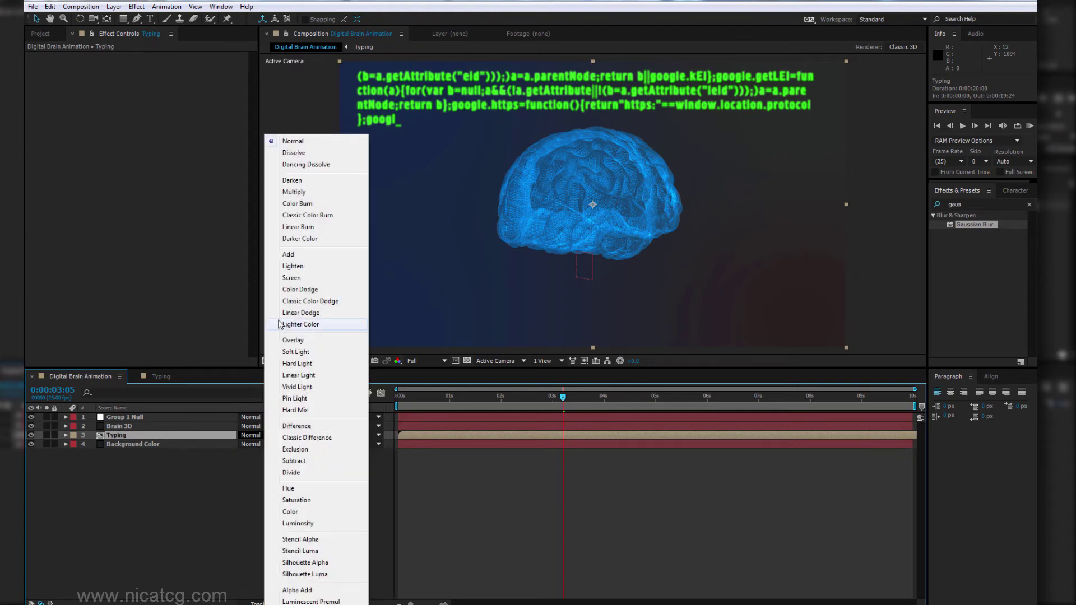
pyautogui.click(290, 255)
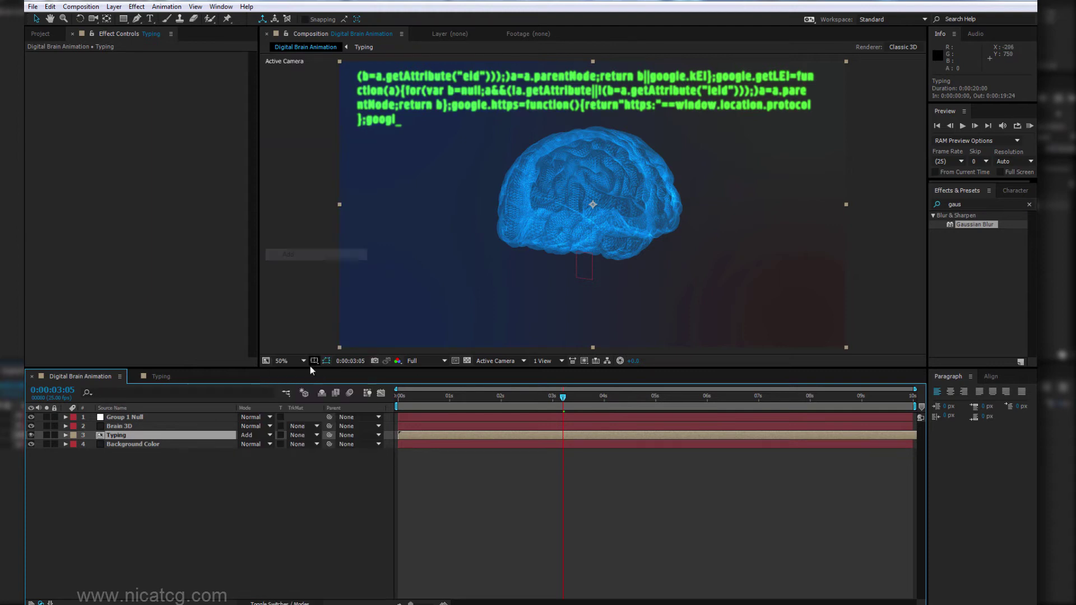
pyautogui.click(250, 435)
pyautogui.click(305, 193)
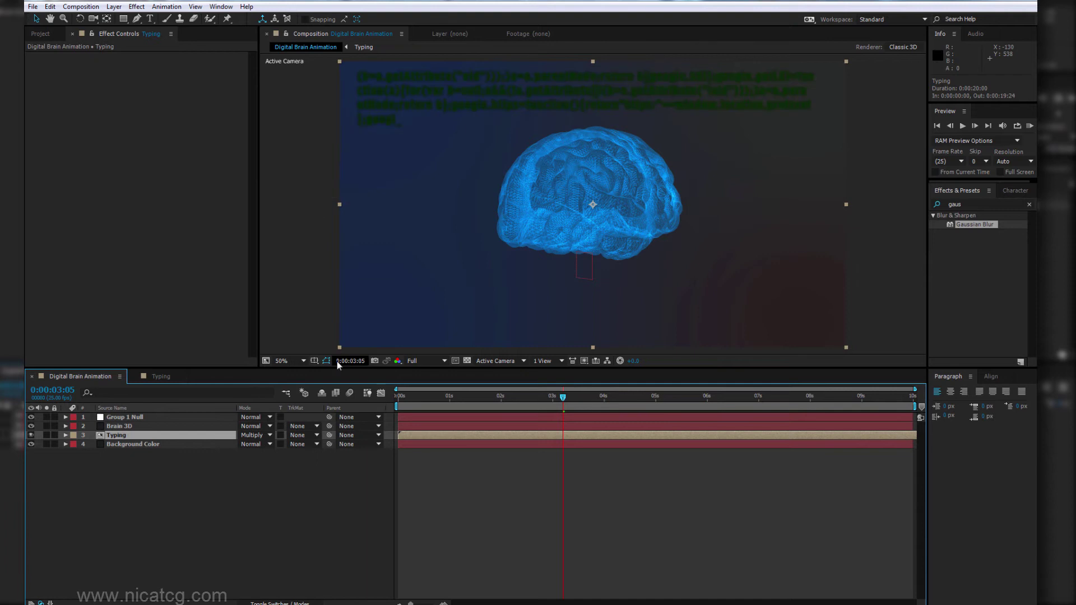
pyautogui.click(250, 436)
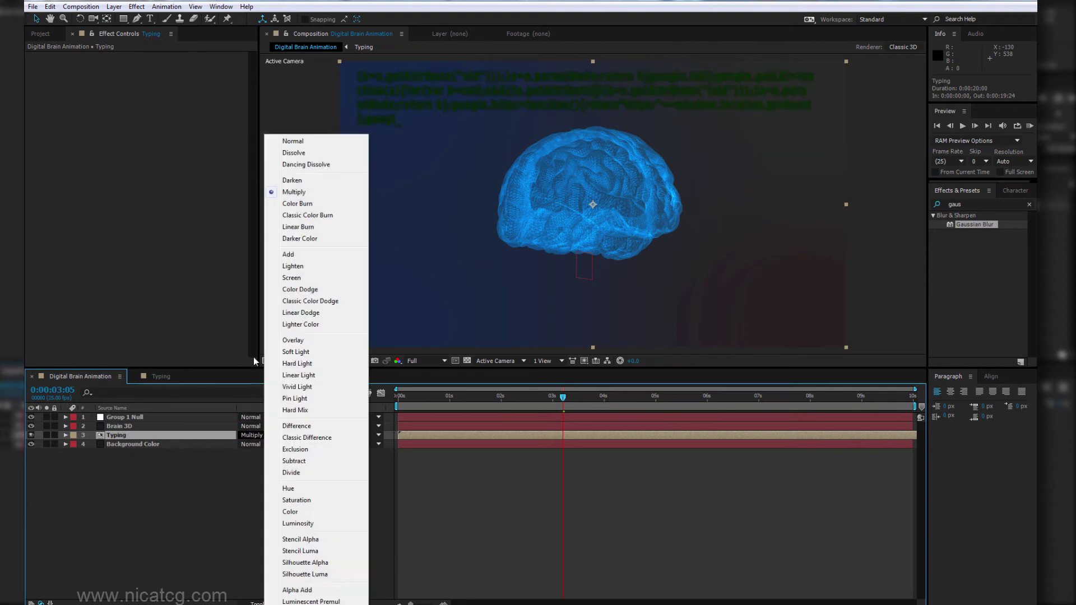
pyautogui.click(296, 352)
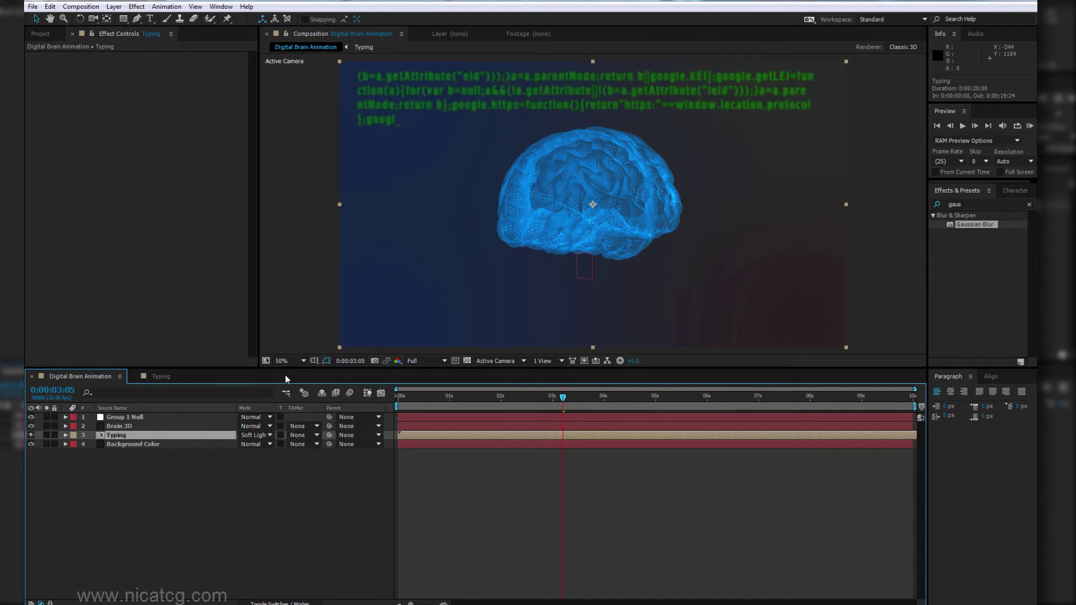
# Step: Set the Typing layer's opacity to 40%
pyautogui.press('t')
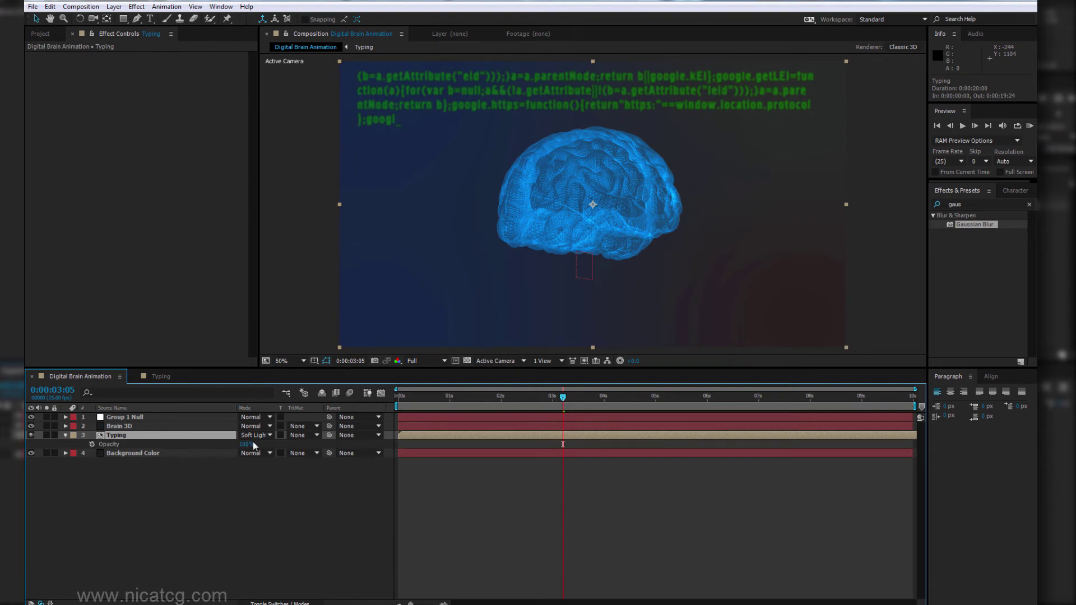
pyautogui.write('40')
pyautogui.press('Return')
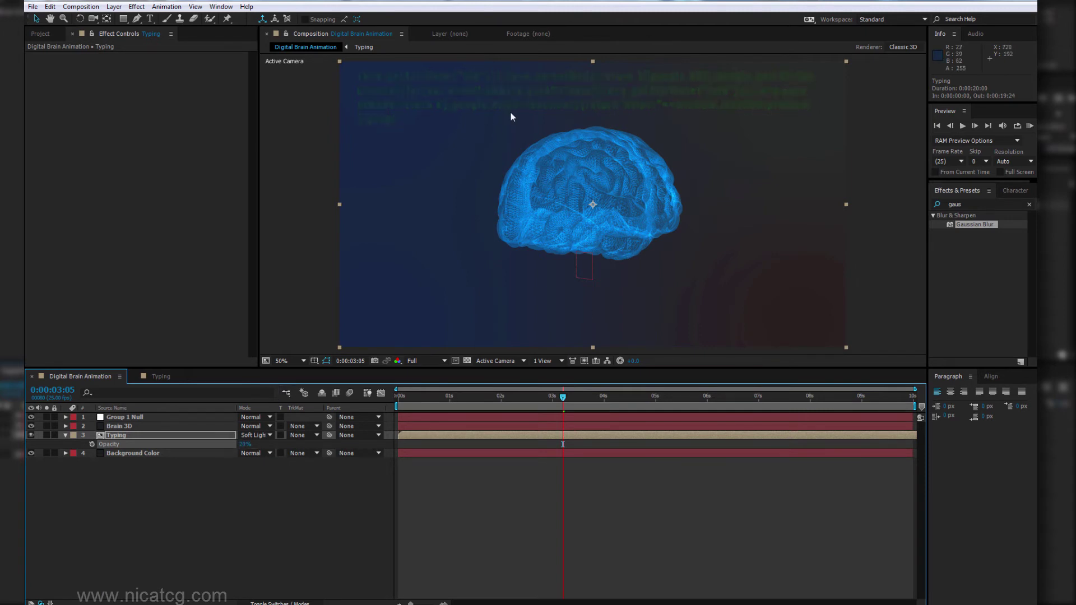
pyautogui.press('Return')
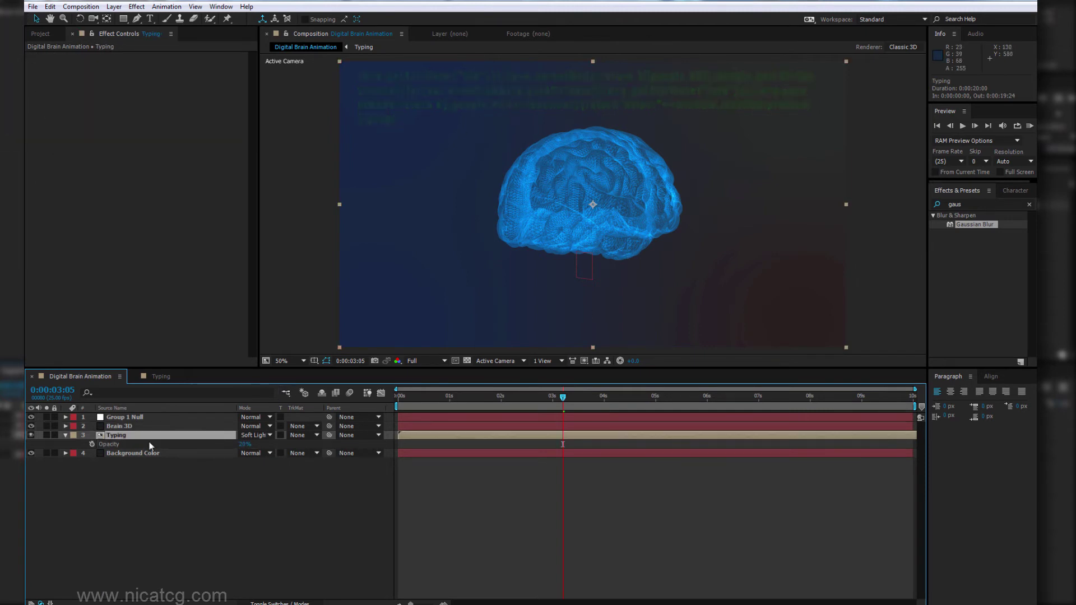
# Step: Shrink the Typing layer to about 85%, move it above the brain, and use Quarter resolution
pyautogui.moveTo(257, 450); pyautogui.dragTo(248, 449)
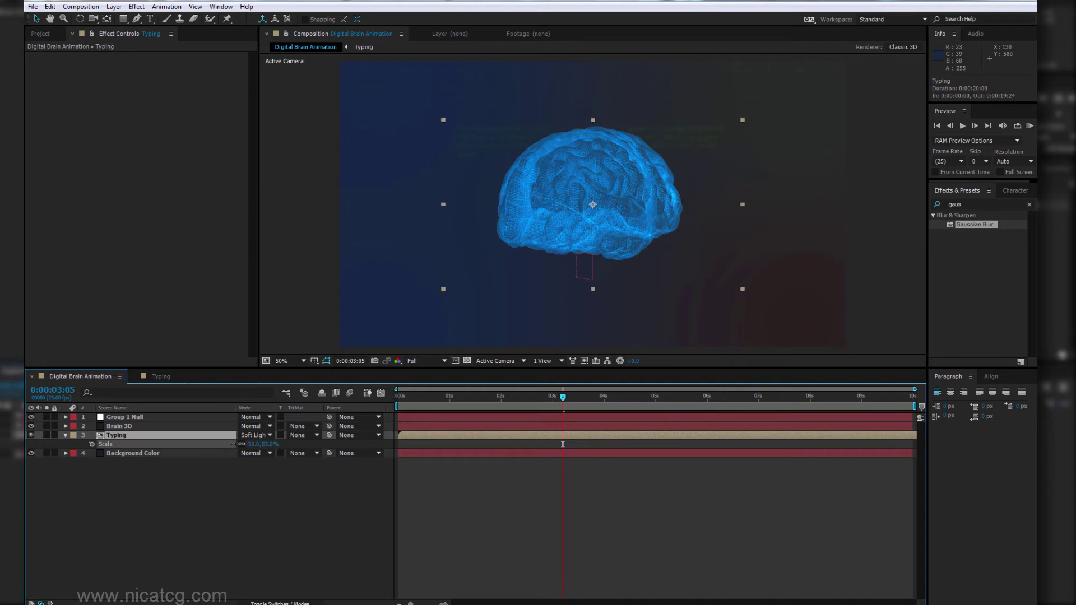
pyautogui.moveTo(489, 176); pyautogui.dragTo(282, 89)
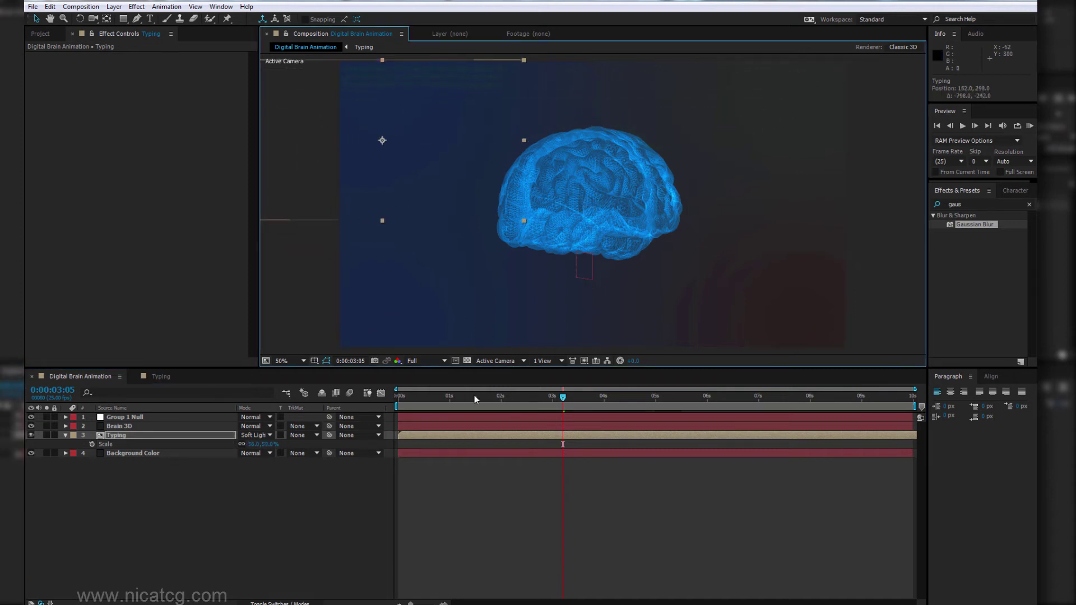
pyautogui.moveTo(423, 398); pyautogui.dragTo(398, 396)
pyautogui.click(426, 361)
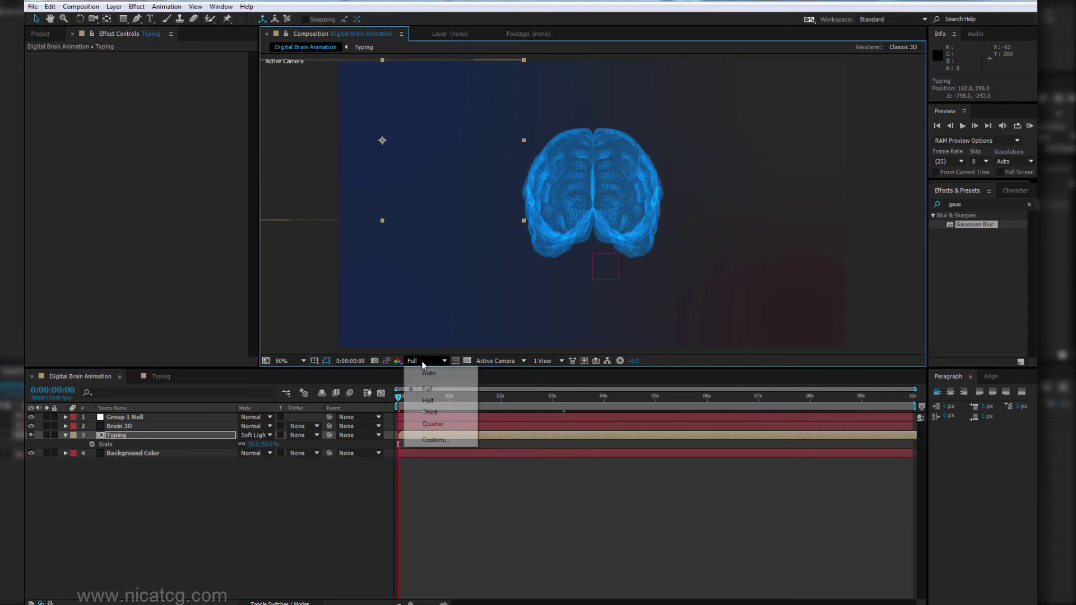
pyautogui.click(432, 424)
pyautogui.moveTo(423, 401); pyautogui.dragTo(631, 402)
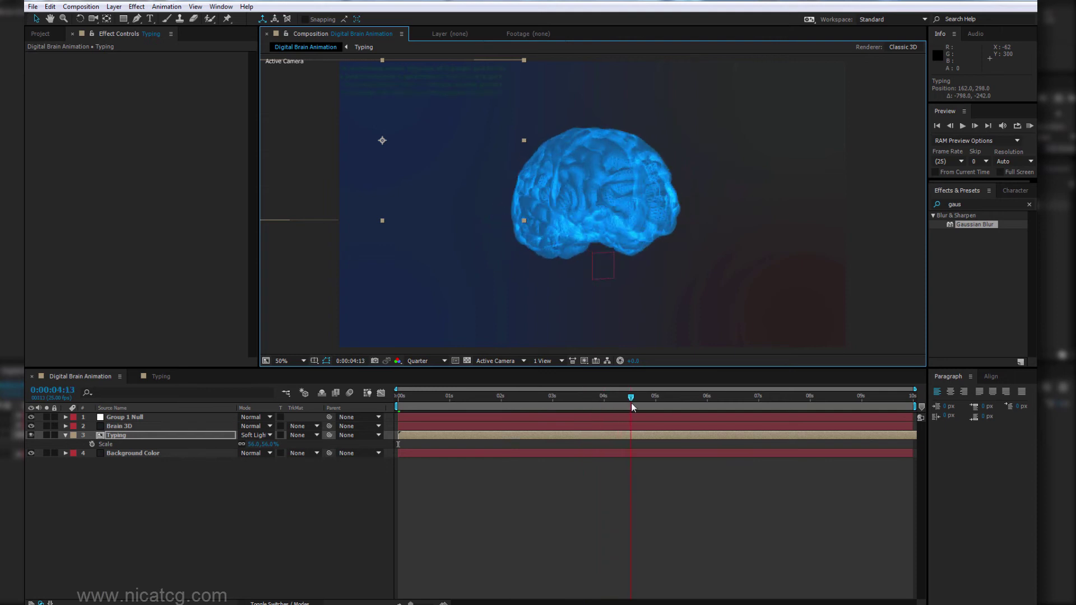
pyautogui.moveTo(415, 90); pyautogui.dragTo(558, 102)
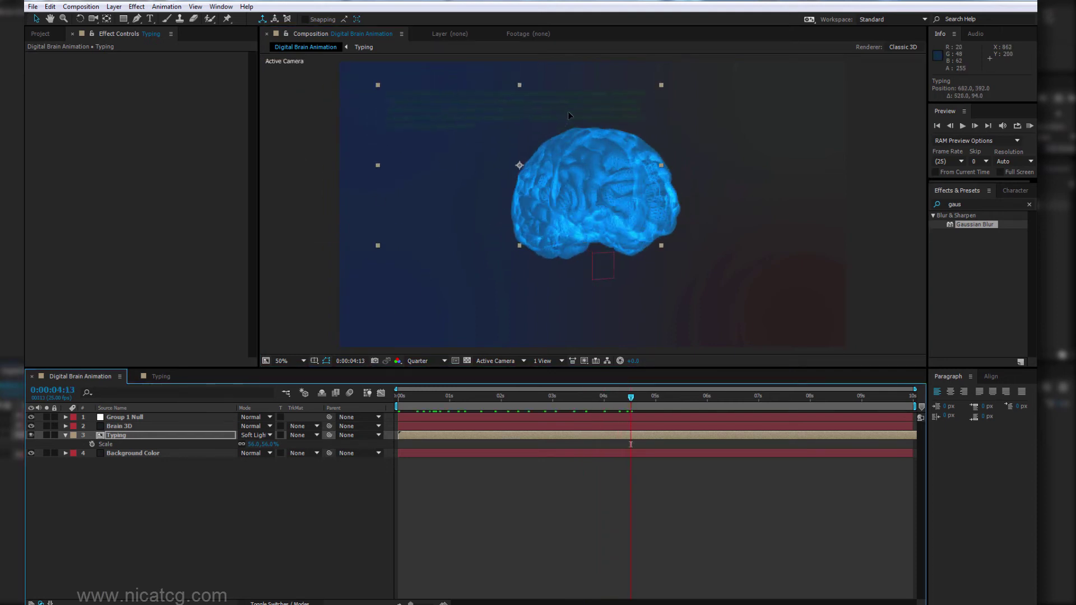
pyautogui.click(137, 19)
# Step: Draw a closed mask around the code text on the Typing layer and feather it 37 pixels
pyautogui.moveTo(652, 398); pyautogui.dragTo(934, 403)
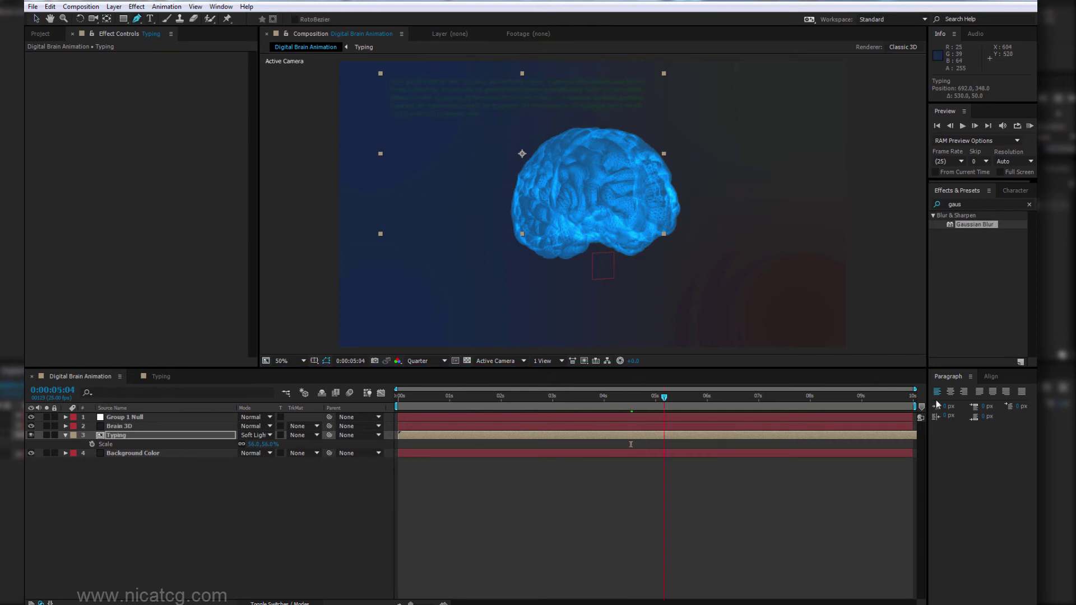
pyautogui.moveTo(422, 85); pyautogui.dragTo(407, 116)
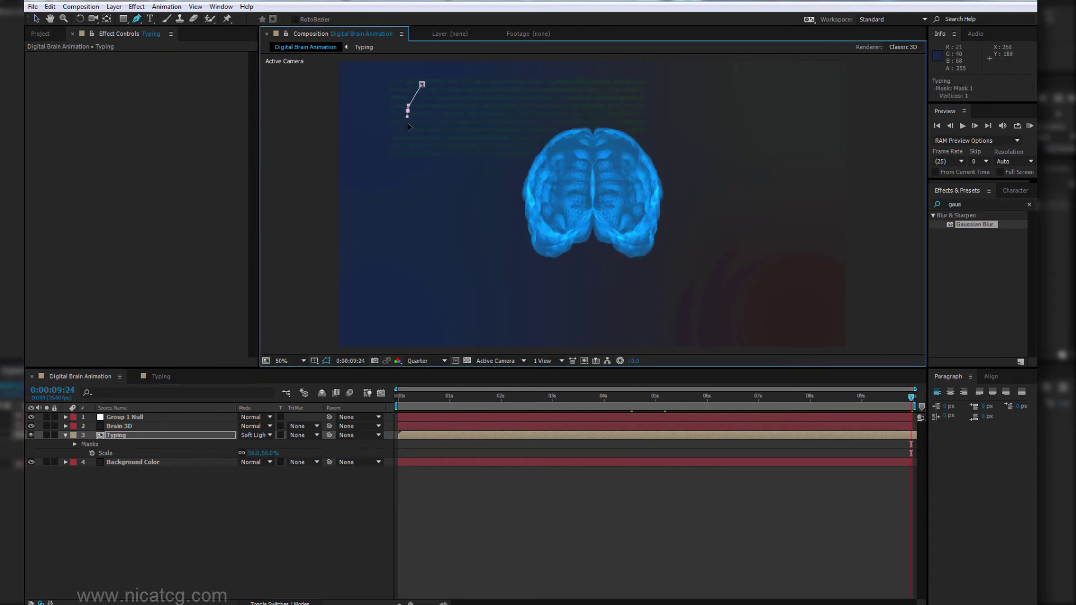
pyautogui.moveTo(566, 147); pyautogui.dragTo(590, 149)
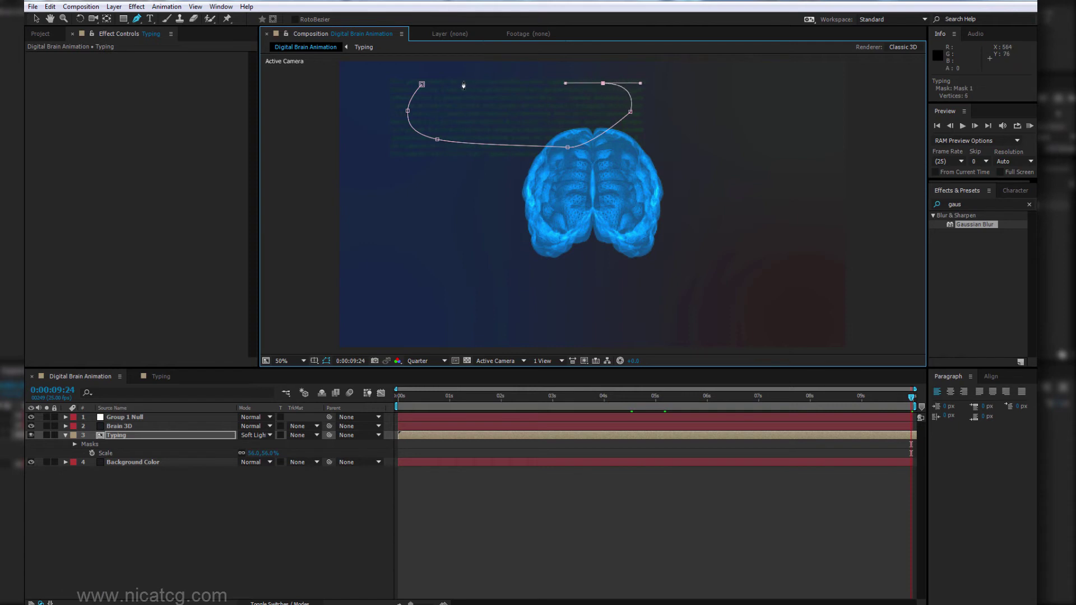
pyautogui.click(422, 85)
pyautogui.press('m')
pyautogui.press('m')
pyautogui.moveTo(249, 462); pyautogui.dragTo(273, 463)
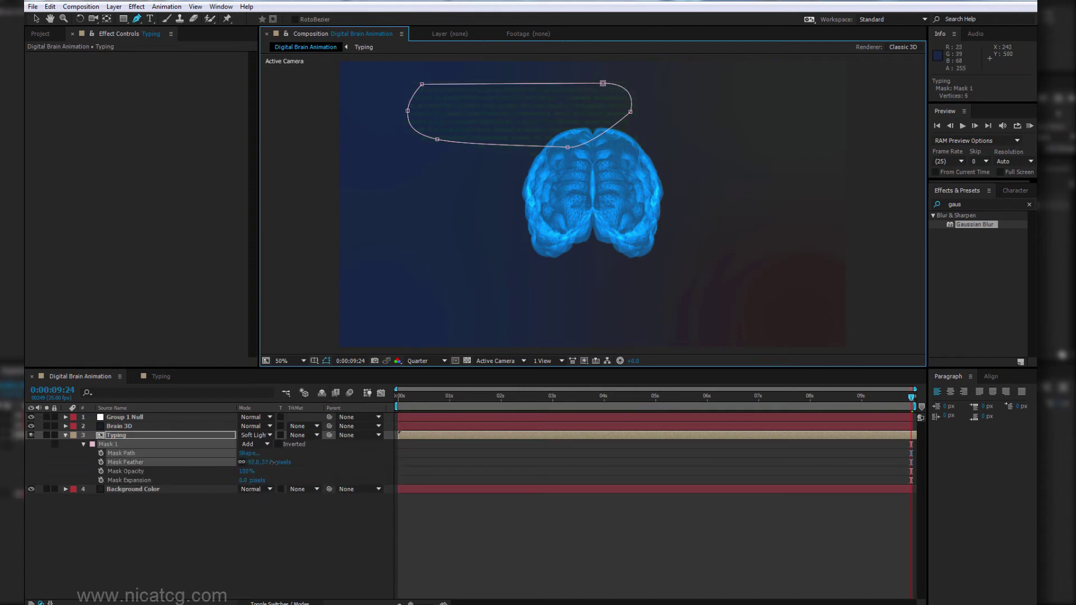
pyautogui.click(35, 20)
# Step: Enlarge the Typing layer slightly and shift its code text to the left
pyautogui.click(65, 436)
pyautogui.click(259, 464)
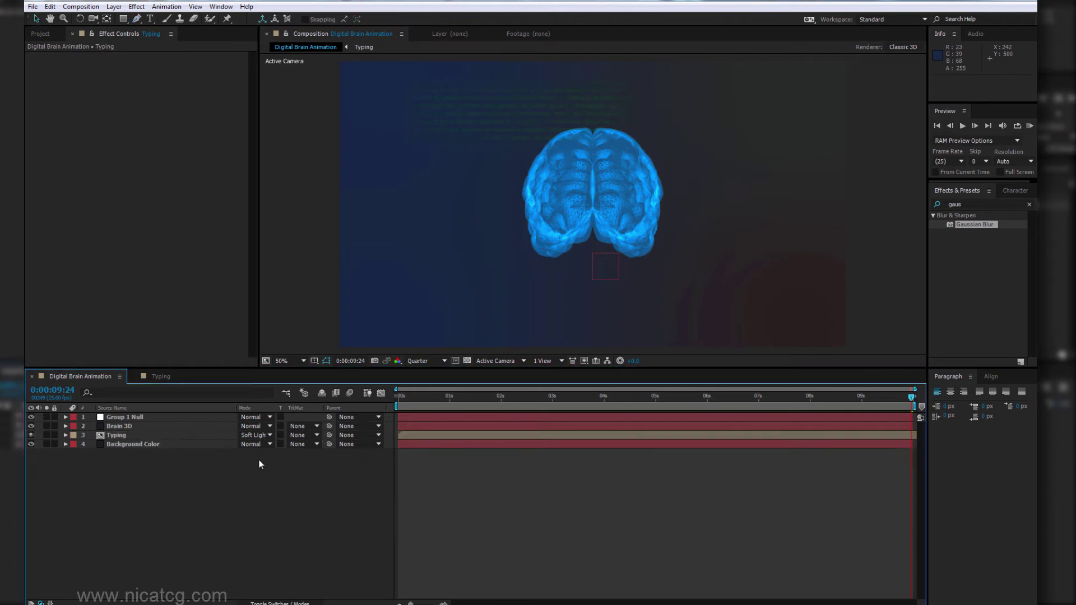
pyautogui.click(146, 433)
pyautogui.press('s')
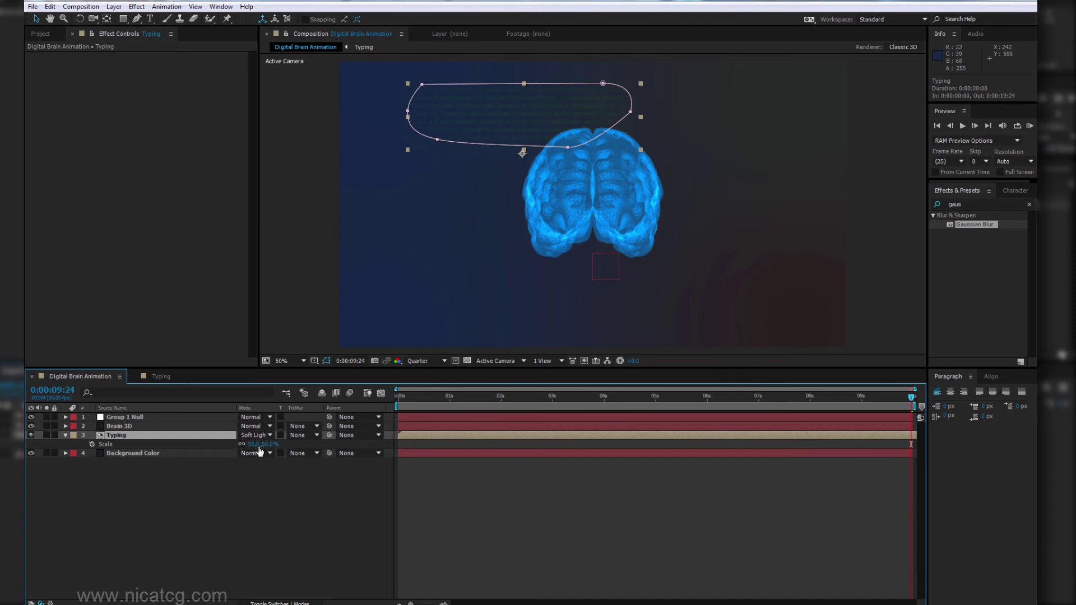
pyautogui.moveTo(255, 444); pyautogui.dragTo(264, 444)
pyautogui.moveTo(473, 113); pyautogui.dragTo(445, 113)
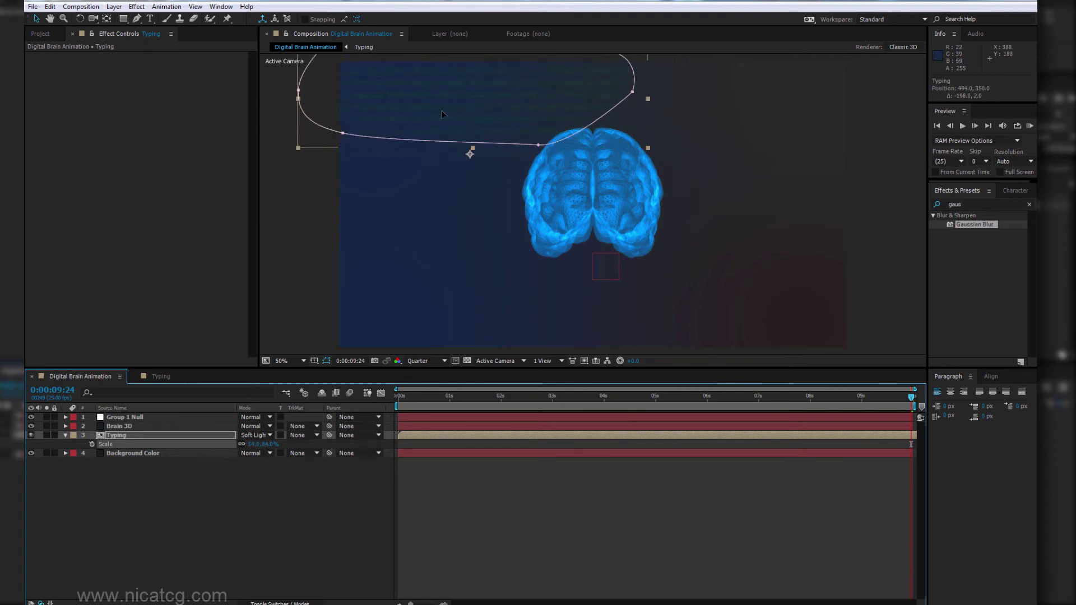
pyautogui.click(572, 492)
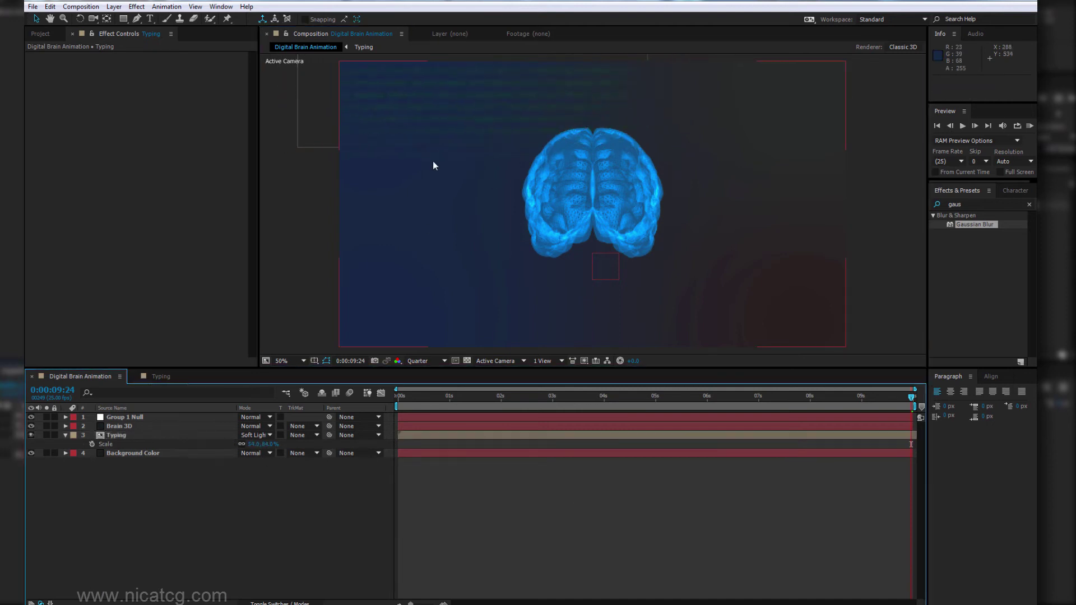
# Step: Duplicate the Typing layer twice, moving the first copy down and to the right
pyautogui.click(144, 432)
pyautogui.hotkey('ctrl', 'd')
pyautogui.moveTo(434, 90)
pyautogui.mouseDown()
pyautogui.moveTo(694, 334)
pyautogui.moveTo(725, 338)
pyautogui.moveTo(367, 325)
pyautogui.mouseUp()
pyautogui.hotkey('ctrl', 'd')
pyautogui.press('s')
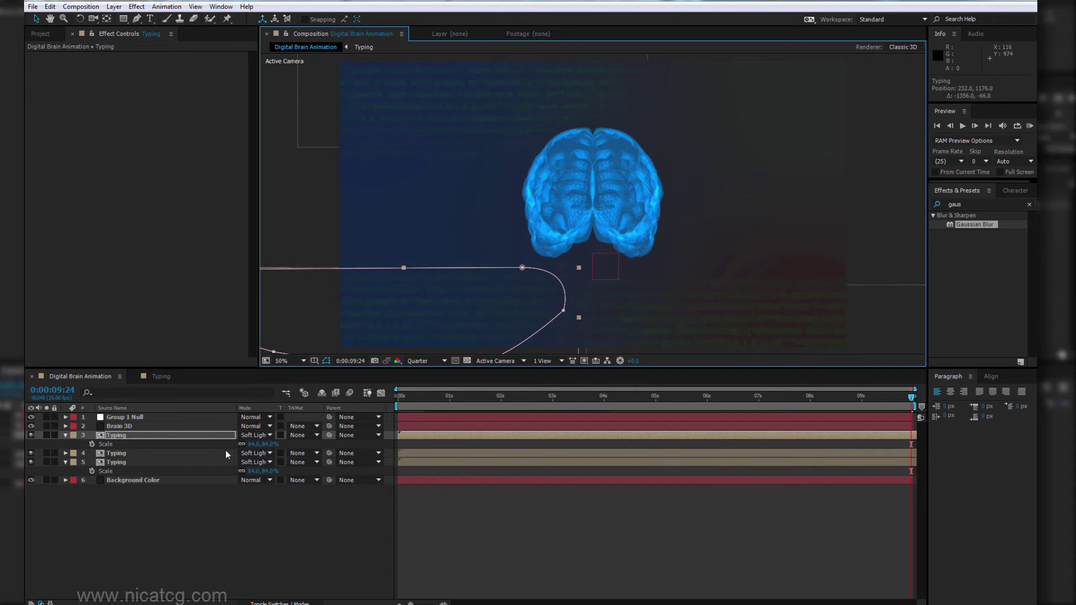
# Step: Duplicate a Typing layer again, place the copy at the upper right, and zoom to 25%
pyautogui.click(509, 492)
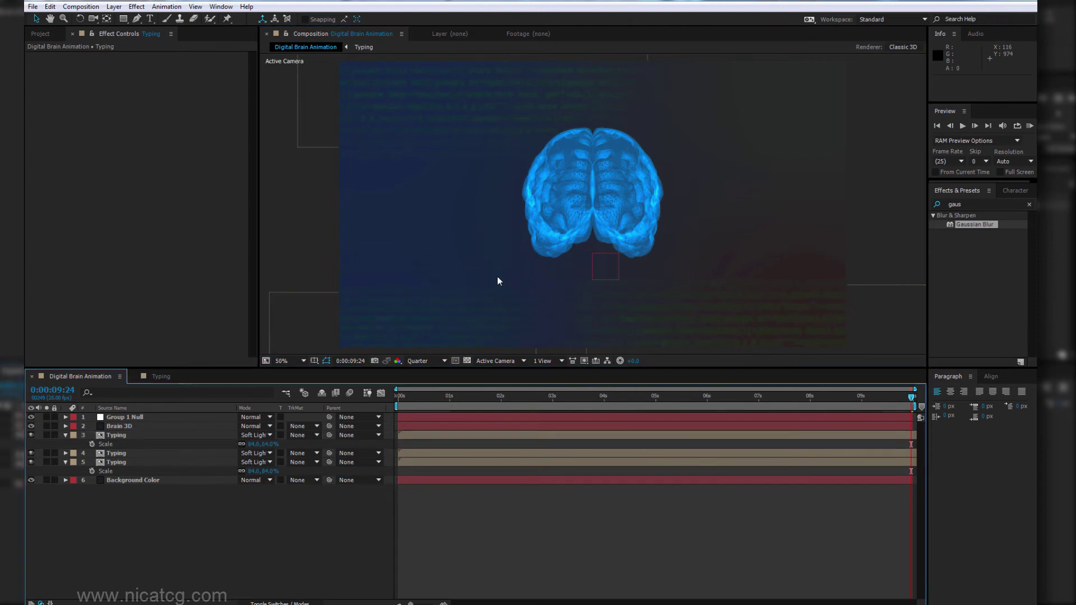
pyautogui.click(157, 435)
pyautogui.hotkey('ctrl', 'd')
pyautogui.moveTo(435, 322); pyautogui.dragTo(879, 81)
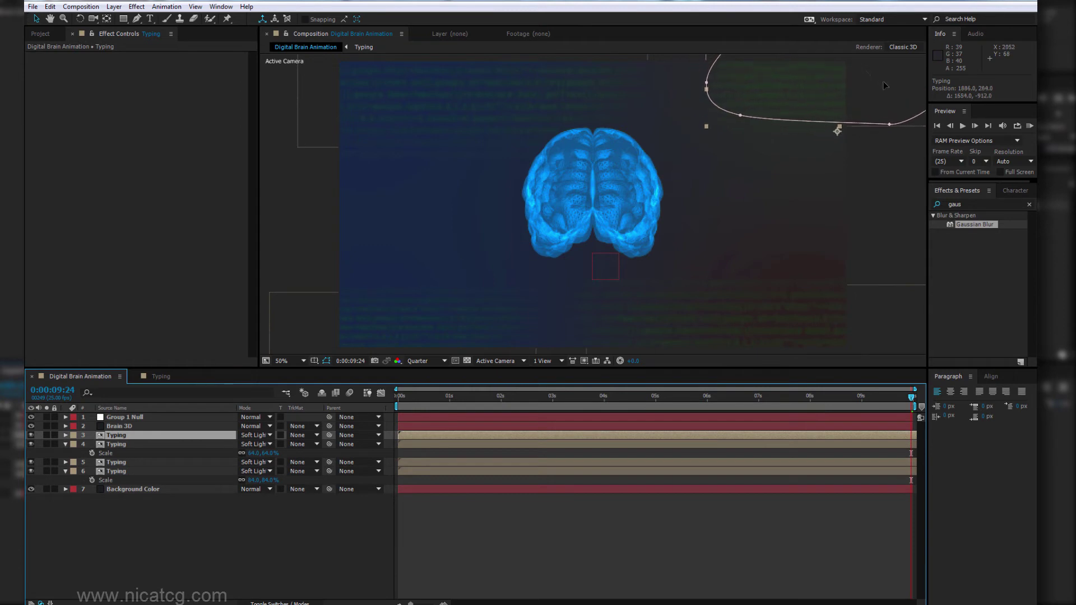
pyautogui.moveTo(879, 80); pyautogui.dragTo(923, 79)
pyautogui.click(692, 530)
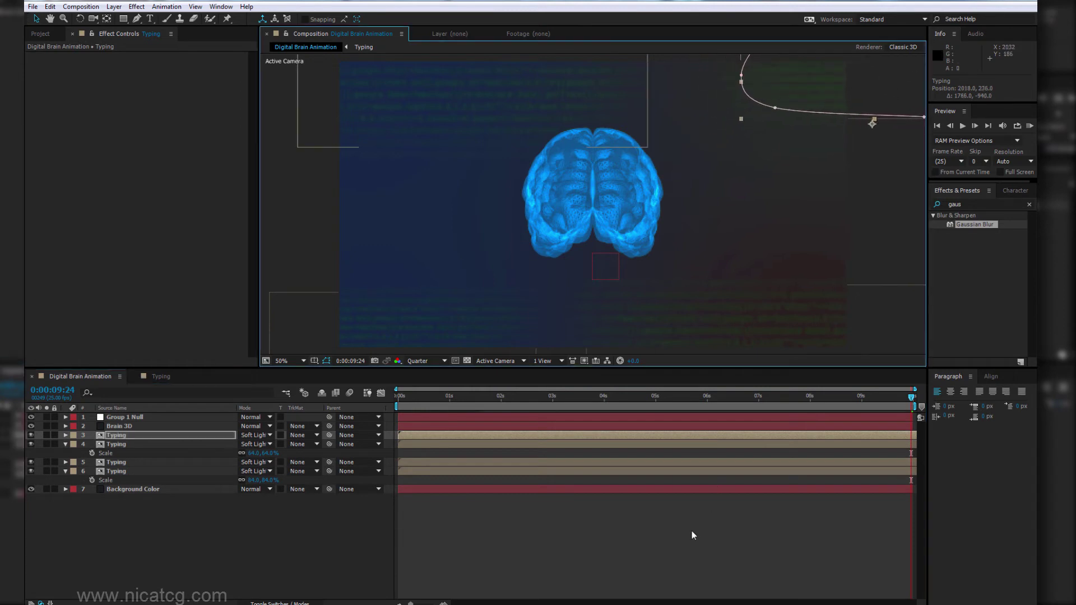
pyautogui.press(',')
pyautogui.moveTo(436, 395); pyautogui.dragTo(731, 395)
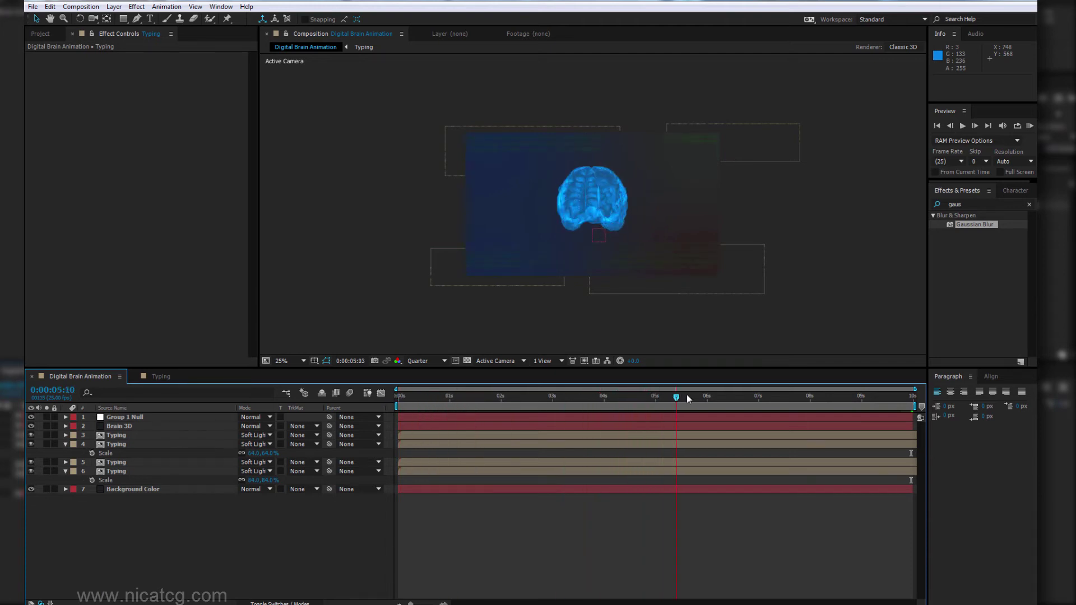
# Step: Apply Glow to the Brain 3D layer and experiment with lowering its Glow Threshold
pyautogui.doubleClick(980, 200)
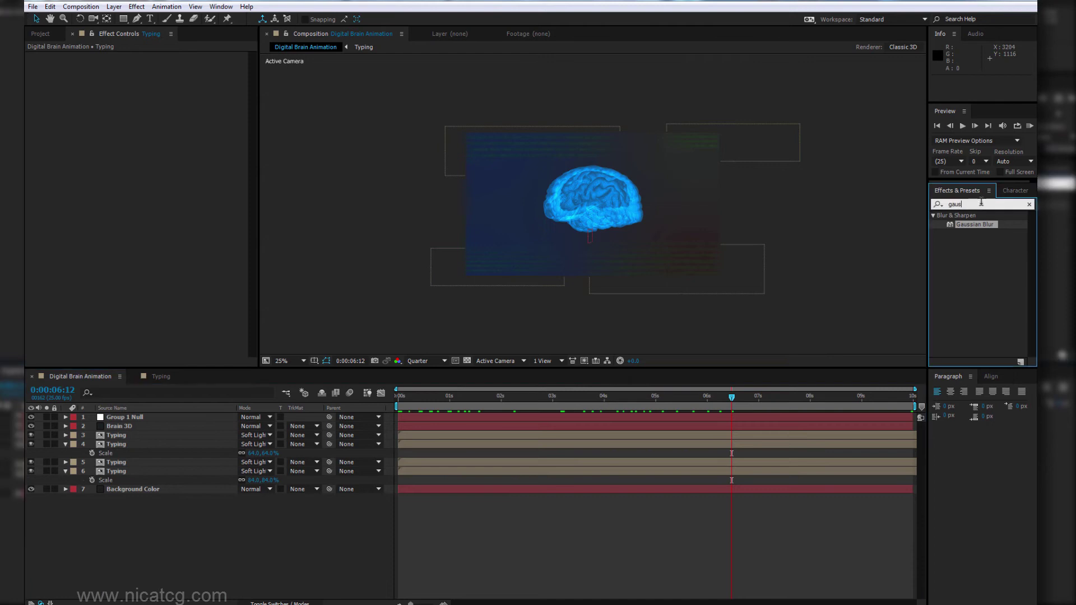
pyautogui.write('glow')
pyautogui.scroll(-5, 961, 314)
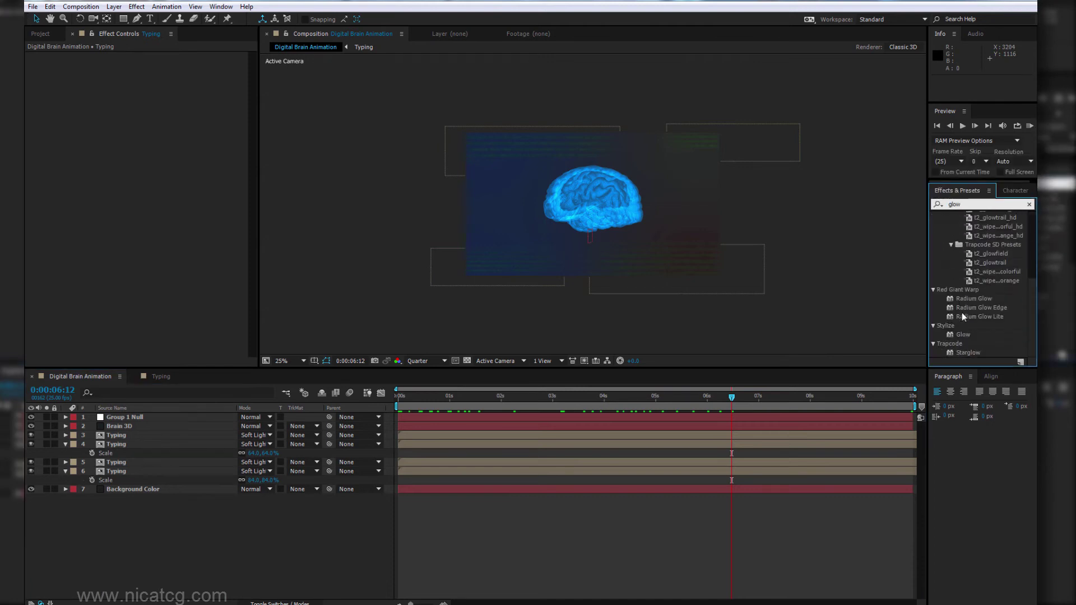
pyautogui.click(963, 337)
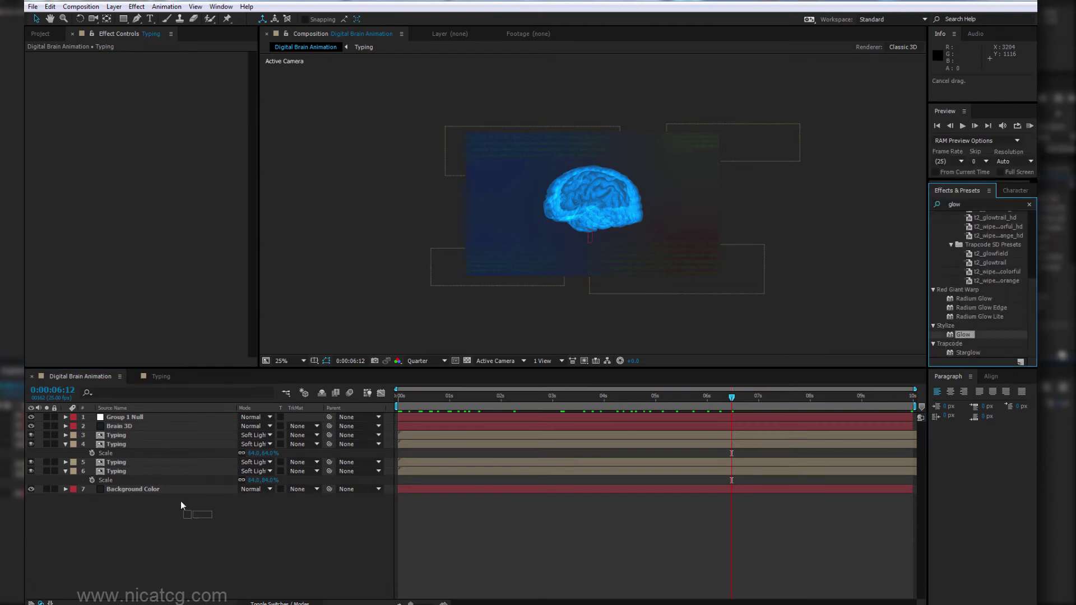
pyautogui.moveTo(181, 500); pyautogui.dragTo(126, 428)
pyautogui.press('.')
pyautogui.press('.')
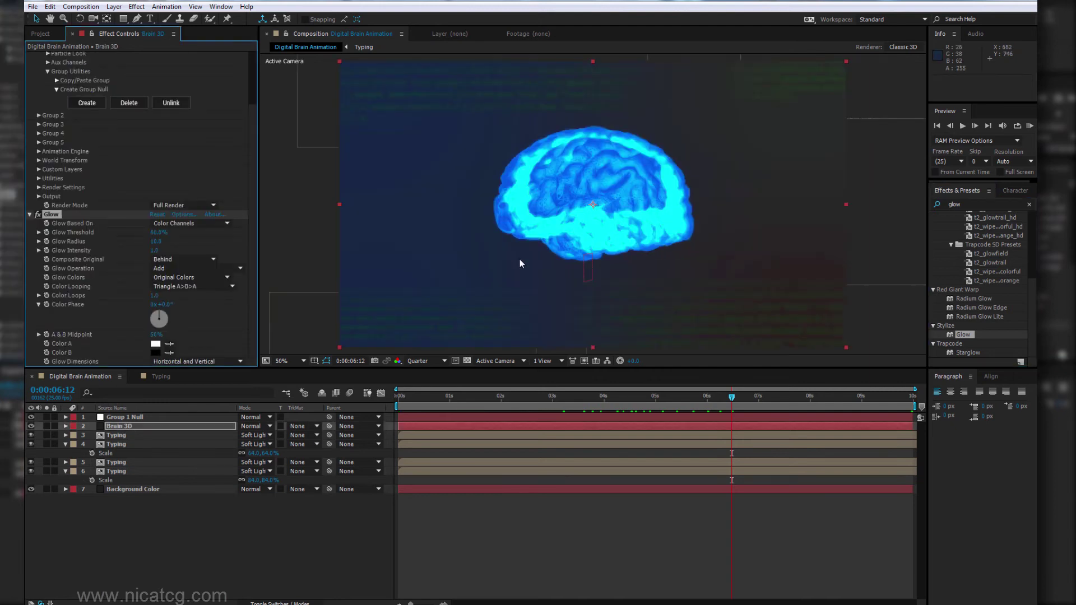
pyautogui.moveTo(707, 401); pyautogui.dragTo(397, 399)
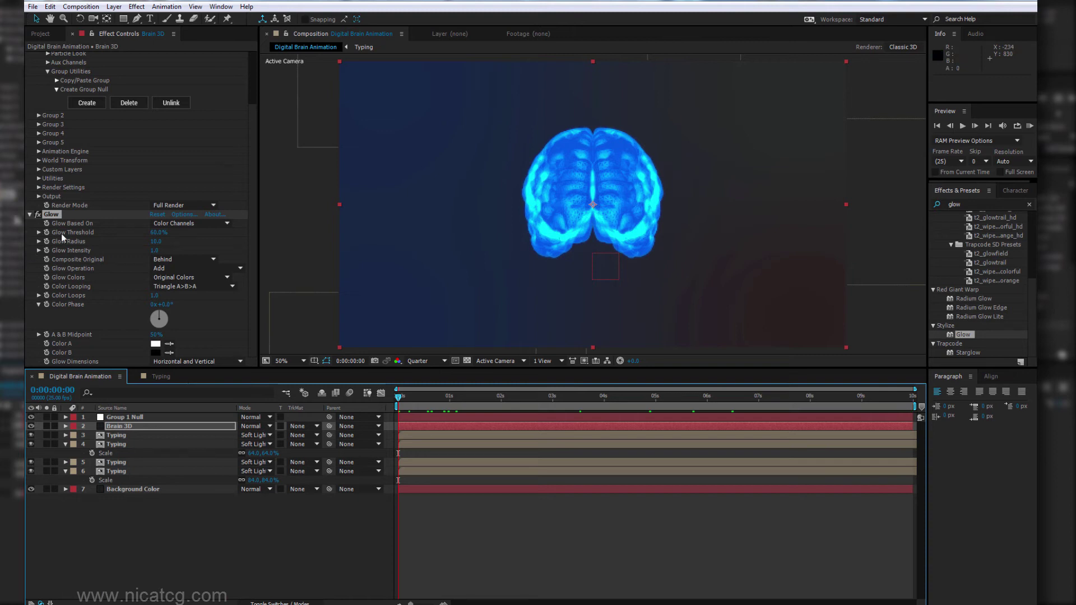
pyautogui.moveTo(159, 232); pyautogui.dragTo(121, 232)
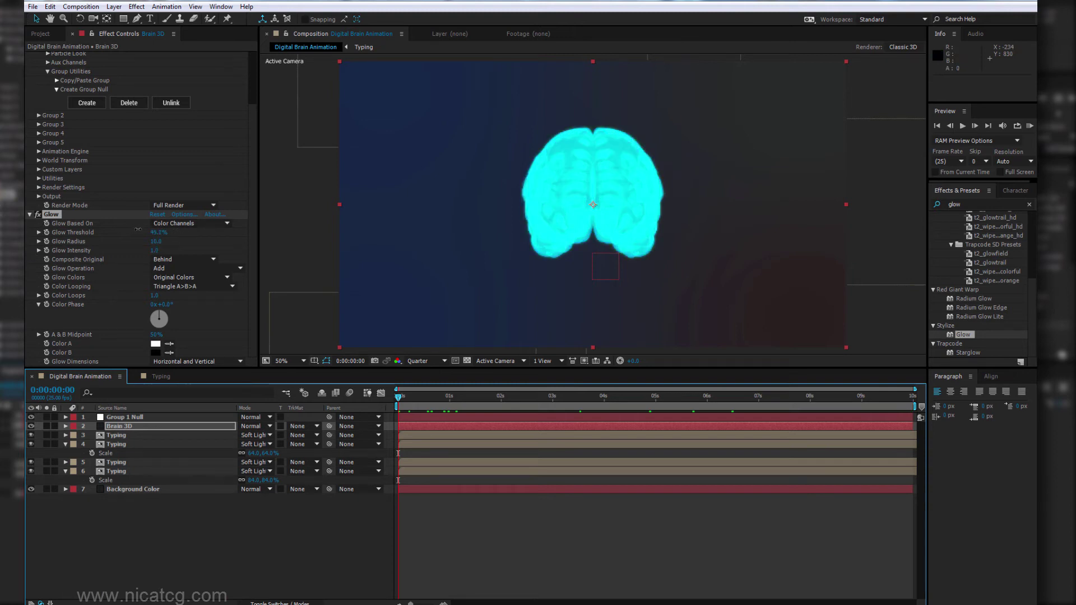
pyautogui.hotkey('ctrl', 'z')
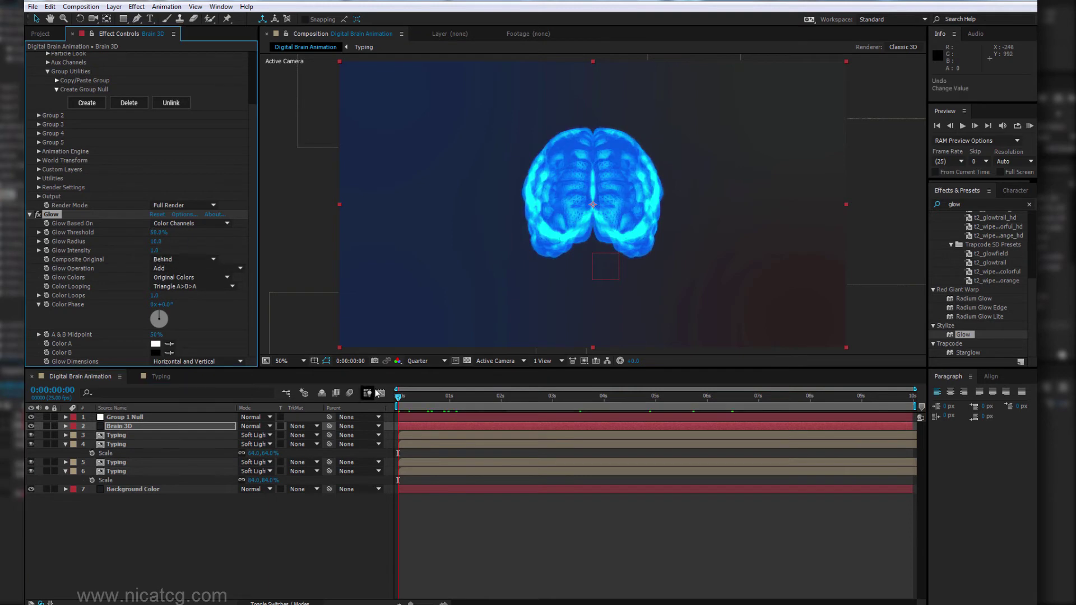
# Step: Keyframe the Brain 3D Glow Threshold with different values at frames 6 and 12
pyautogui.click(47, 232)
pyautogui.press('u')
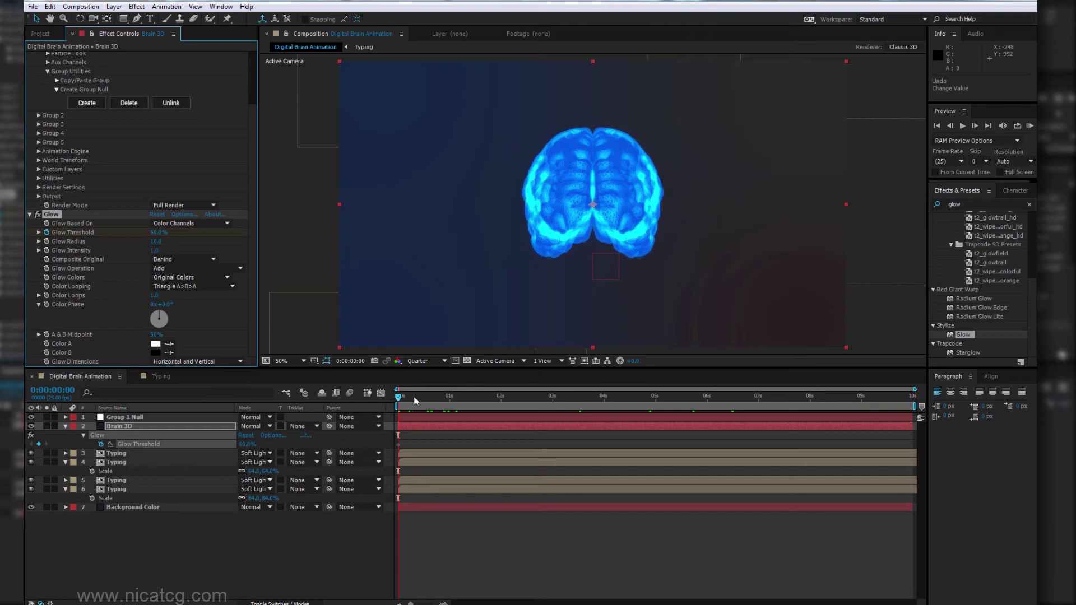
pyautogui.click(410, 394)
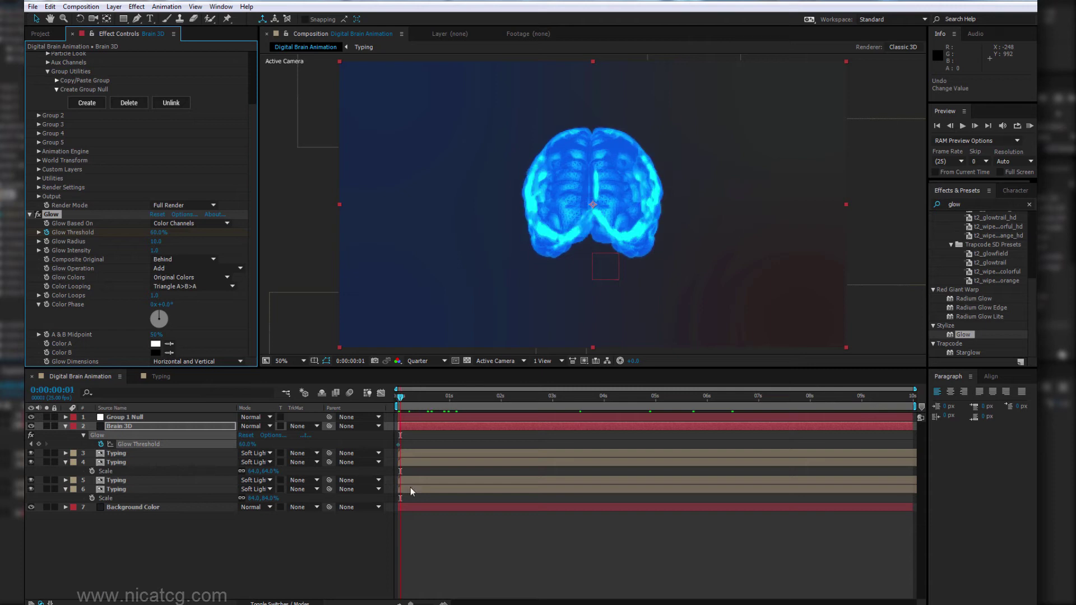
pyautogui.moveTo(246, 443)
pyautogui.mouseDown()
pyautogui.moveTo(266, 442)
pyautogui.moveTo(231, 442)
pyautogui.mouseUp()
pyautogui.click(236, 449)
pyautogui.press('pagedown')
pyautogui.moveTo(244, 444); pyautogui.dragTo(265, 442)
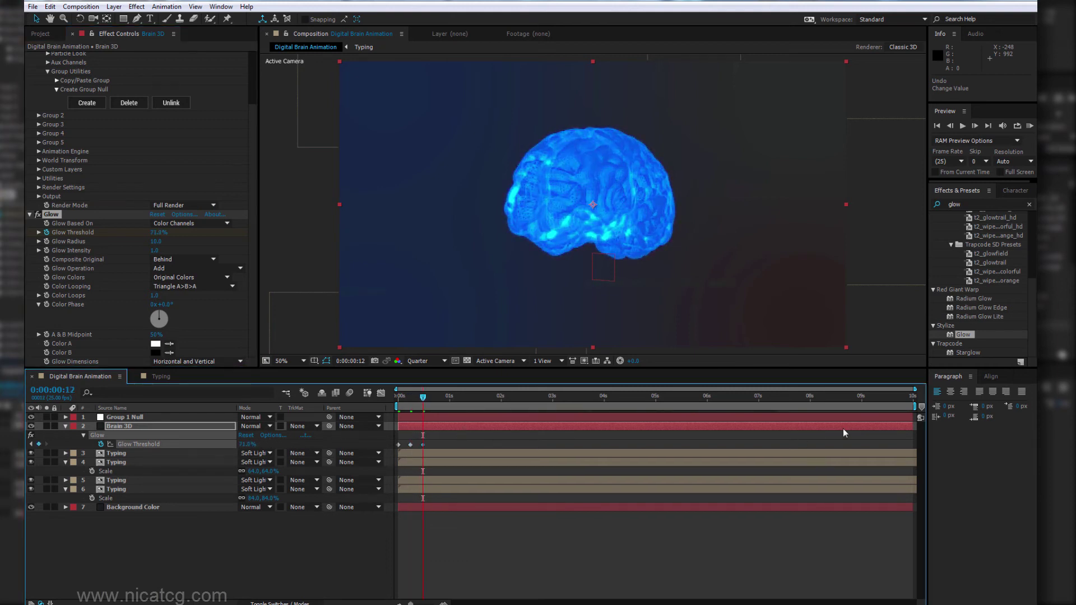
# Step: End the work area just after frame 12 and preview the flickering glow
pyautogui.moveTo(914, 406); pyautogui.dragTo(429, 419)
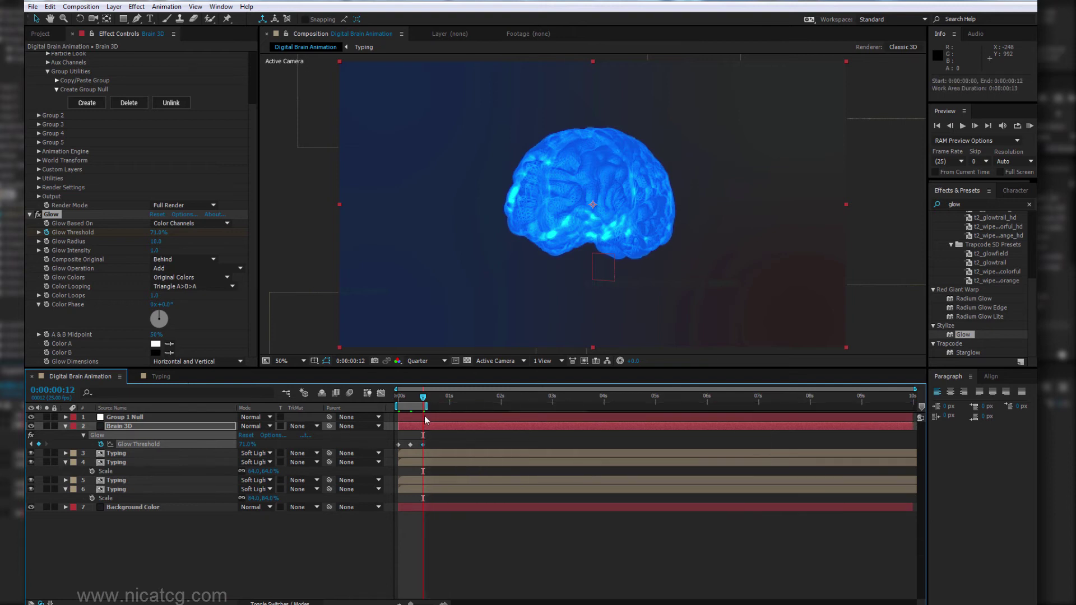
pyautogui.click(1029, 128)
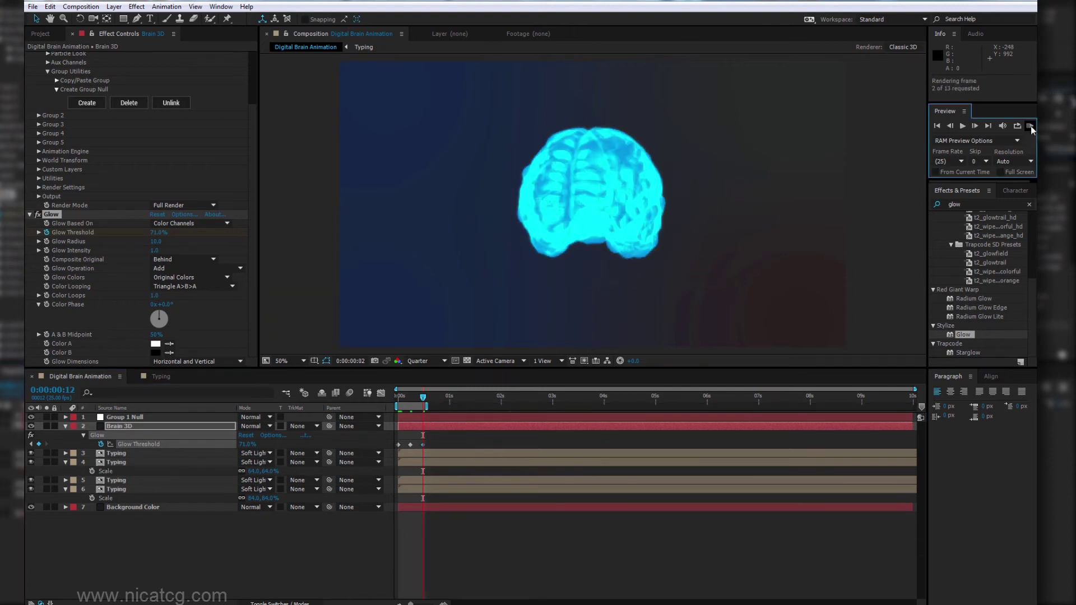
pyautogui.press('space')
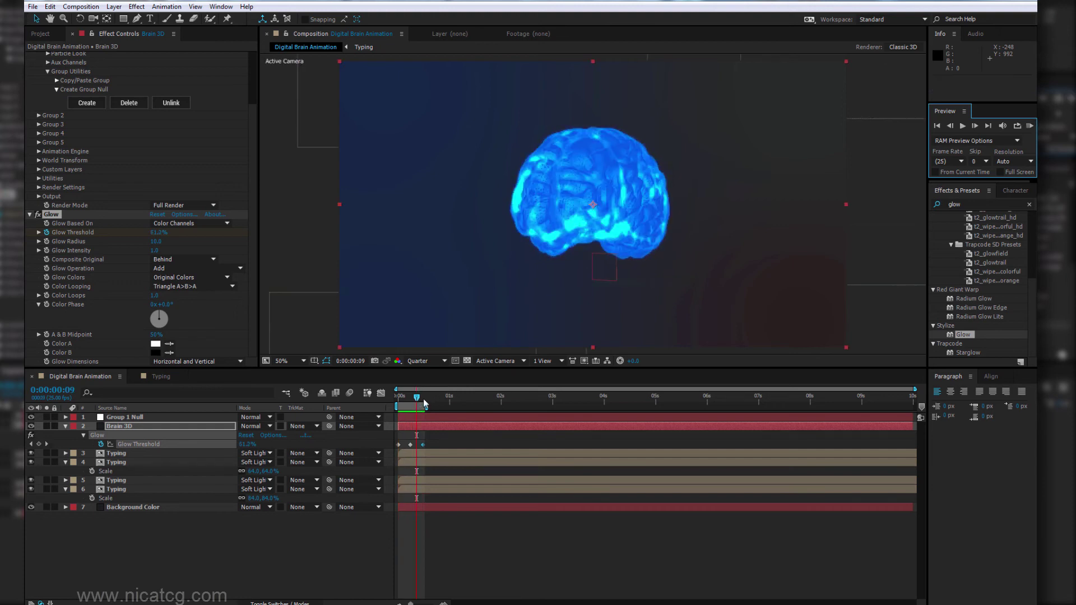
# Step: Apply Easy Ease to the Glow Threshold keyframes
pyautogui.rightClick(410, 444)
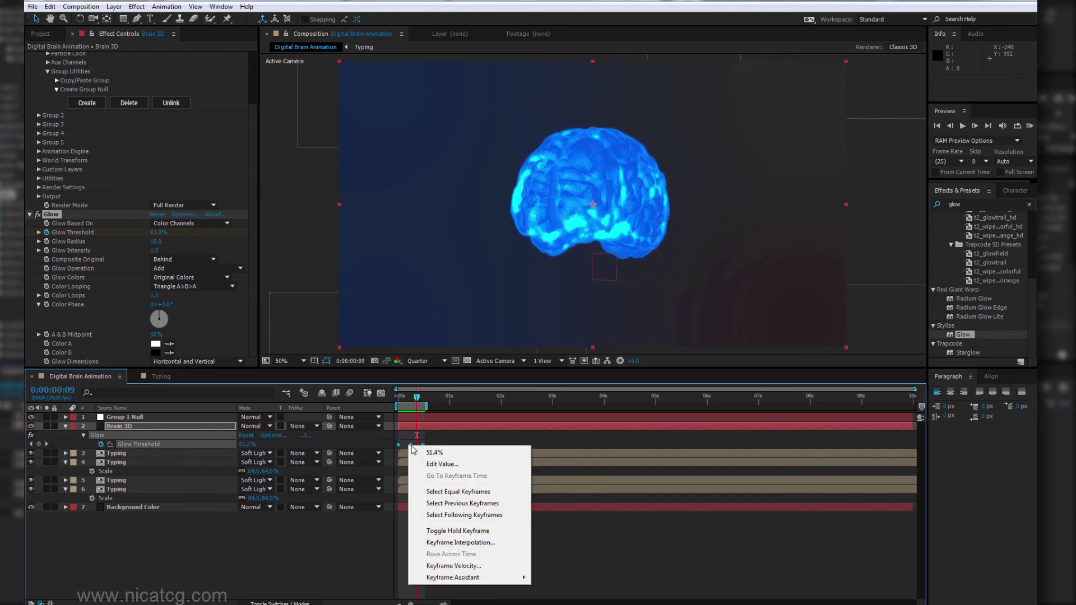
pyautogui.moveTo(496, 582)
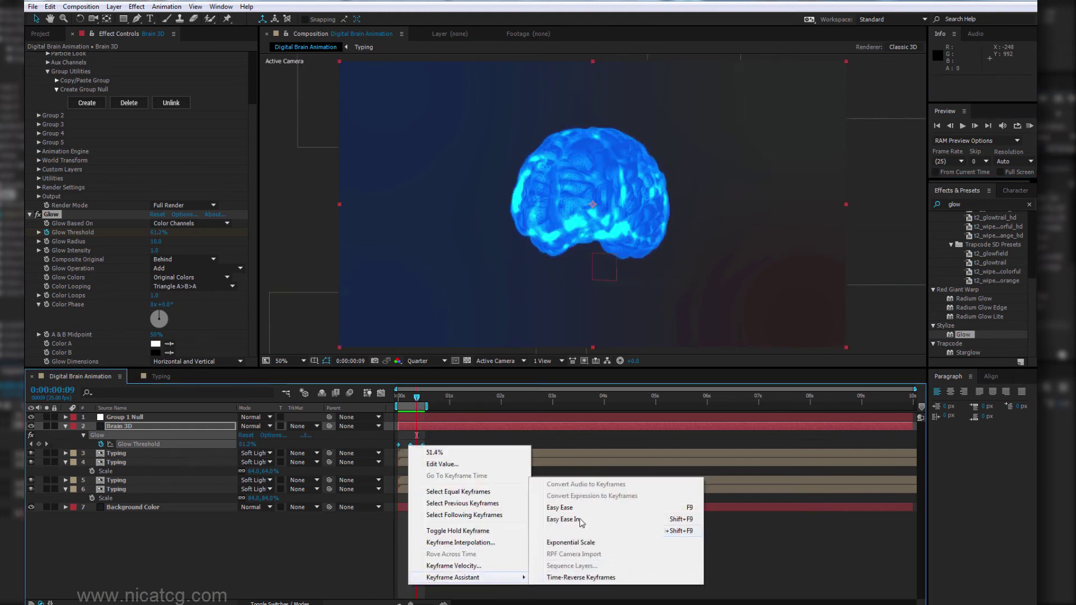
pyautogui.click(566, 508)
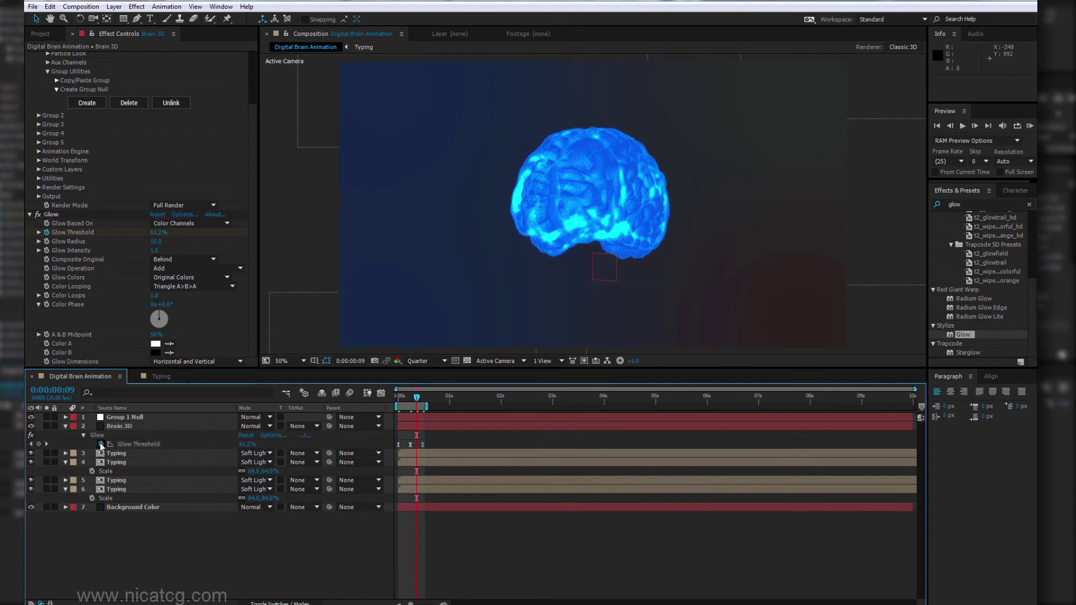
# Step: Add a loopOutDuration expression to Glow Threshold so the keyframes cycle
pyautogui.keyDown('alt'); pyautogui.click(100, 444); pyautogui.keyUp('alt')
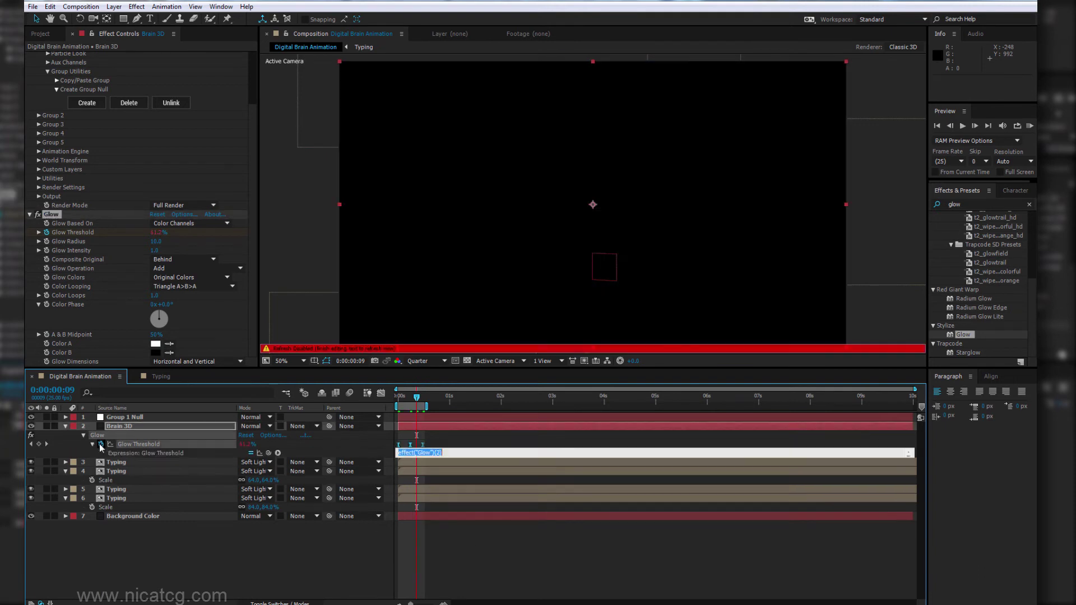
pyautogui.click(279, 453)
pyautogui.moveTo(344, 417)
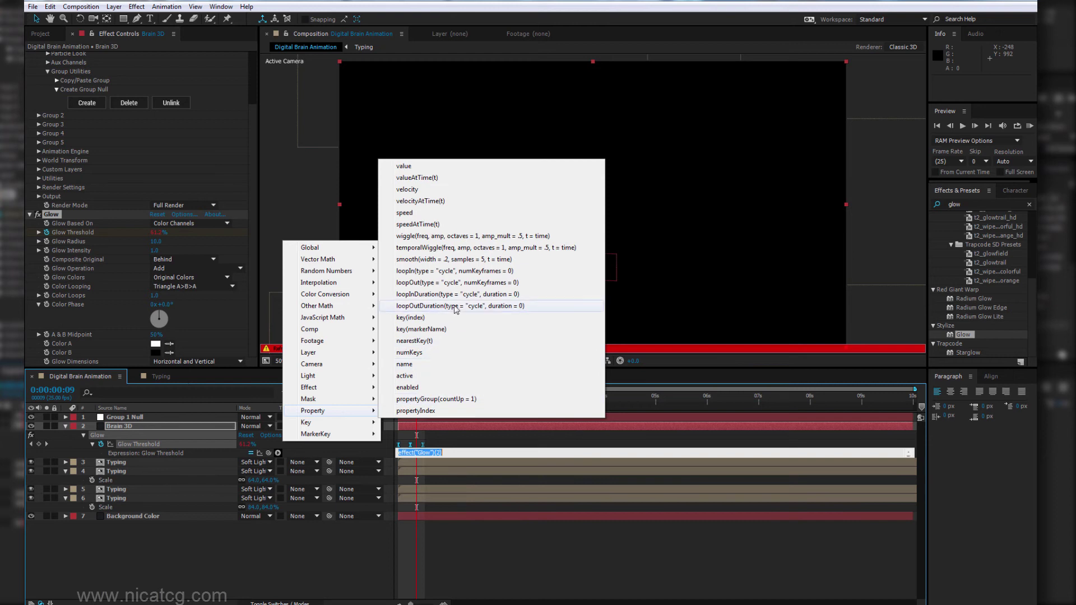
pyautogui.click(453, 310)
pyautogui.click(65, 426)
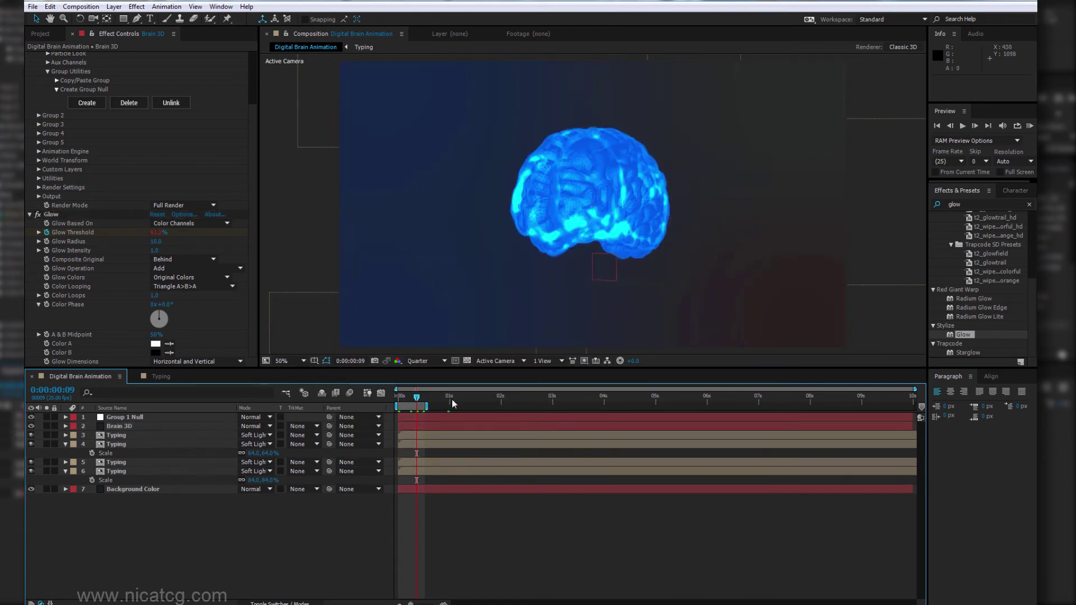
# Step: Extend the work area to 0:00:04:04 and RAM-preview the brain's looping glow flicker
pyautogui.moveTo(449, 401); pyautogui.dragTo(528, 401)
pyautogui.moveTo(427, 406); pyautogui.dragTo(614, 407)
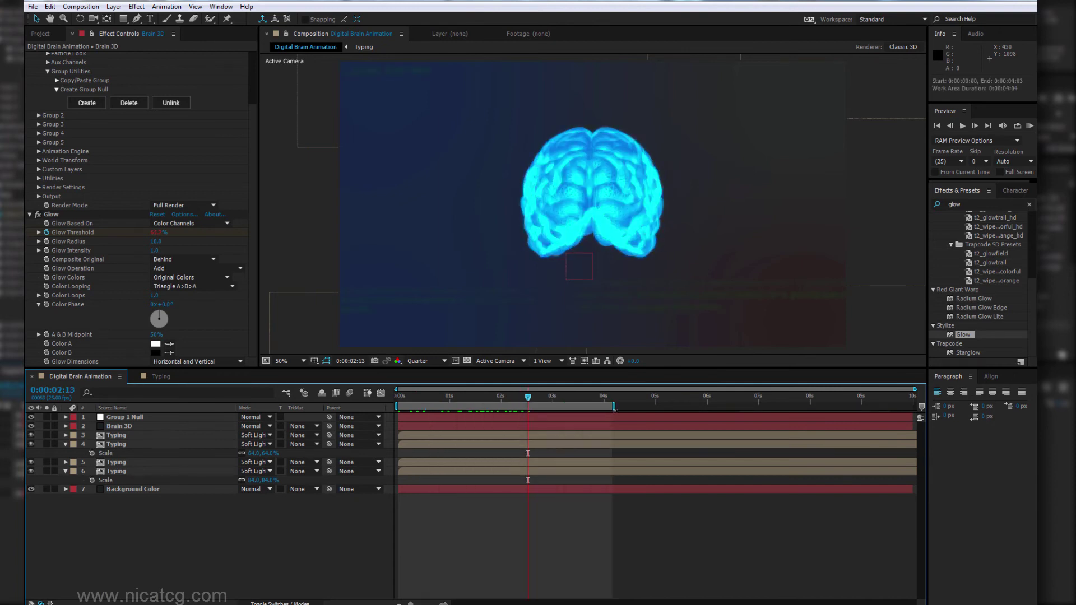
pyautogui.press('KP_0')
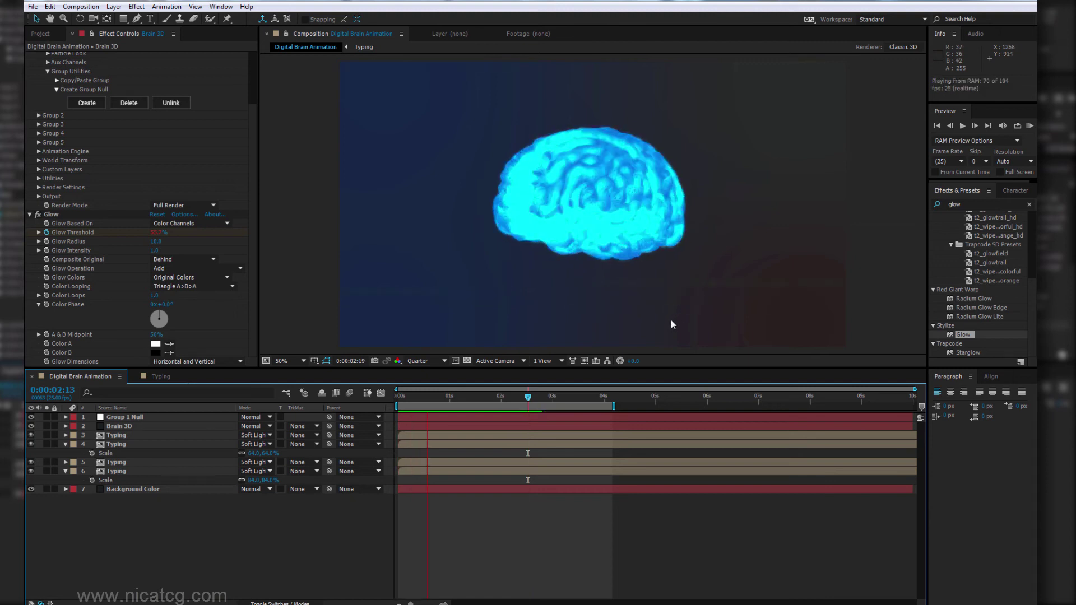
pyautogui.press('space')
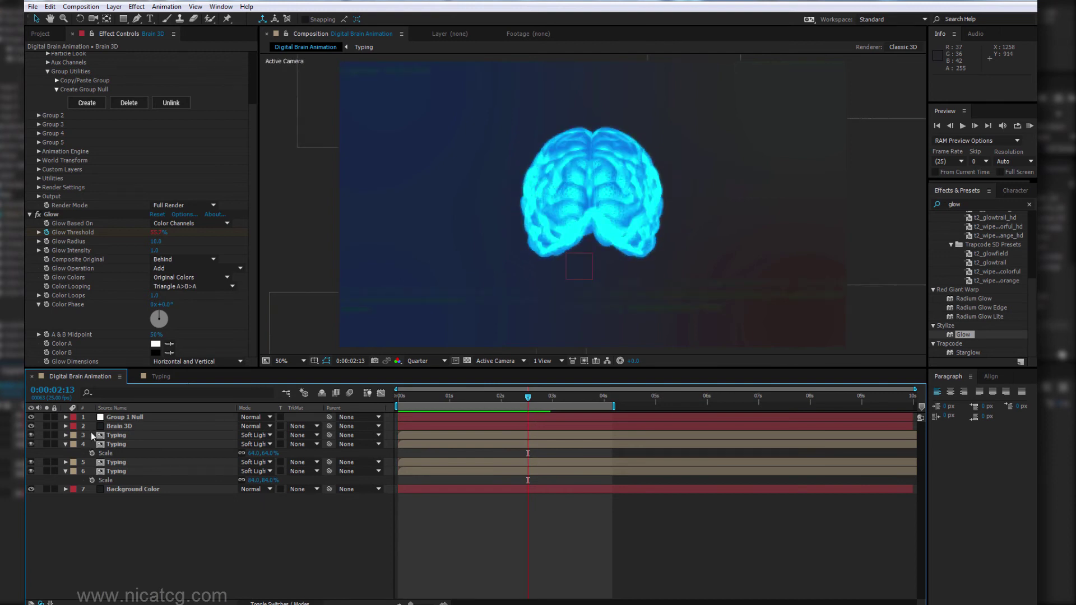
pyautogui.click(121, 427)
# Step: Give Brain 3D's Glow Threshold keyframe at frame 12 a new value
pyautogui.press('u')
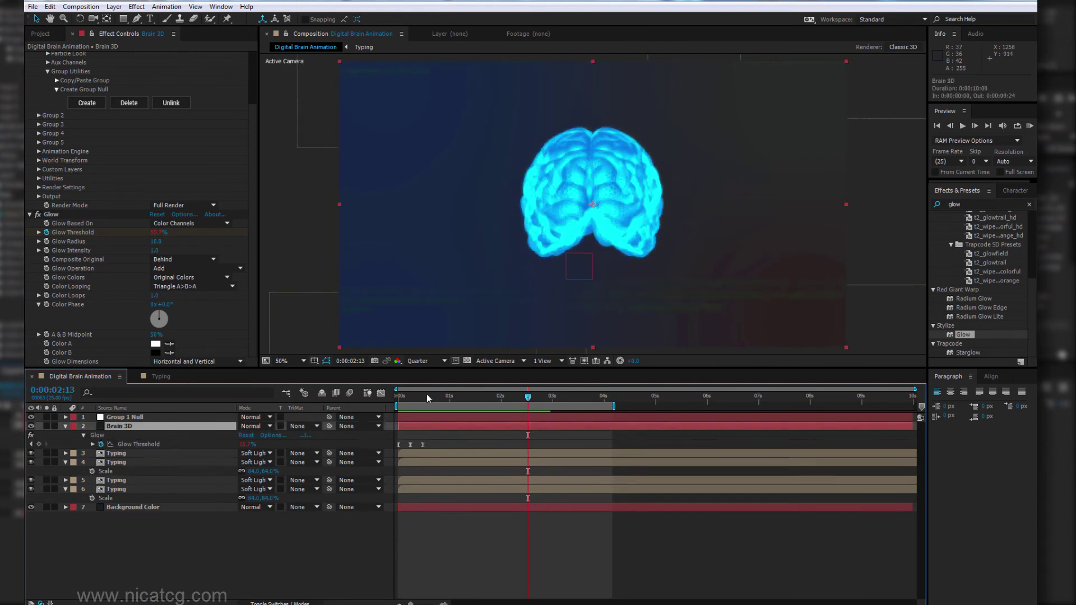
pyautogui.click(423, 397)
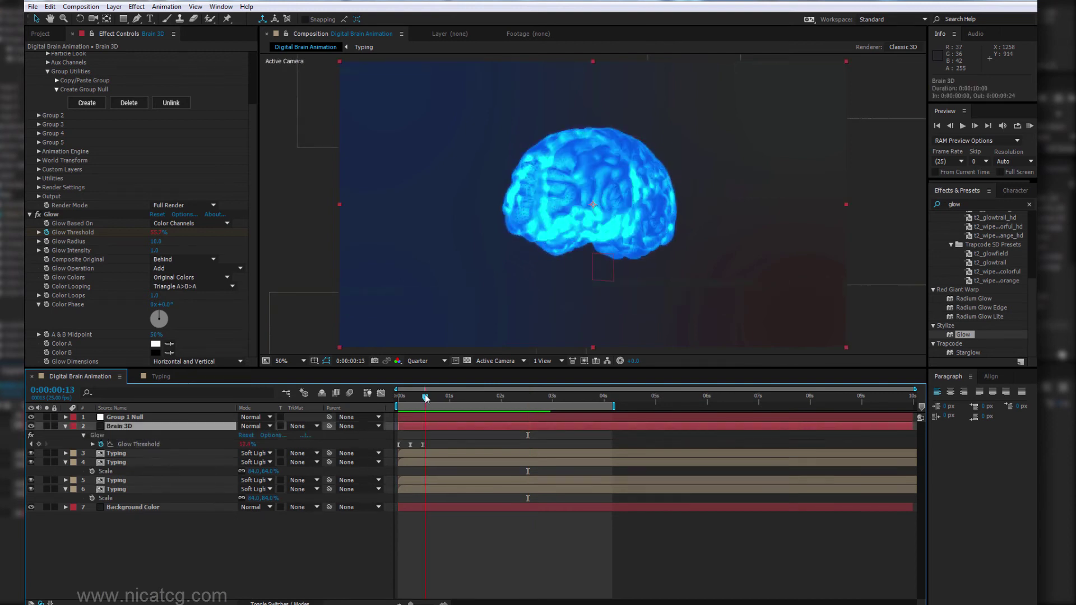
pyautogui.click(244, 444)
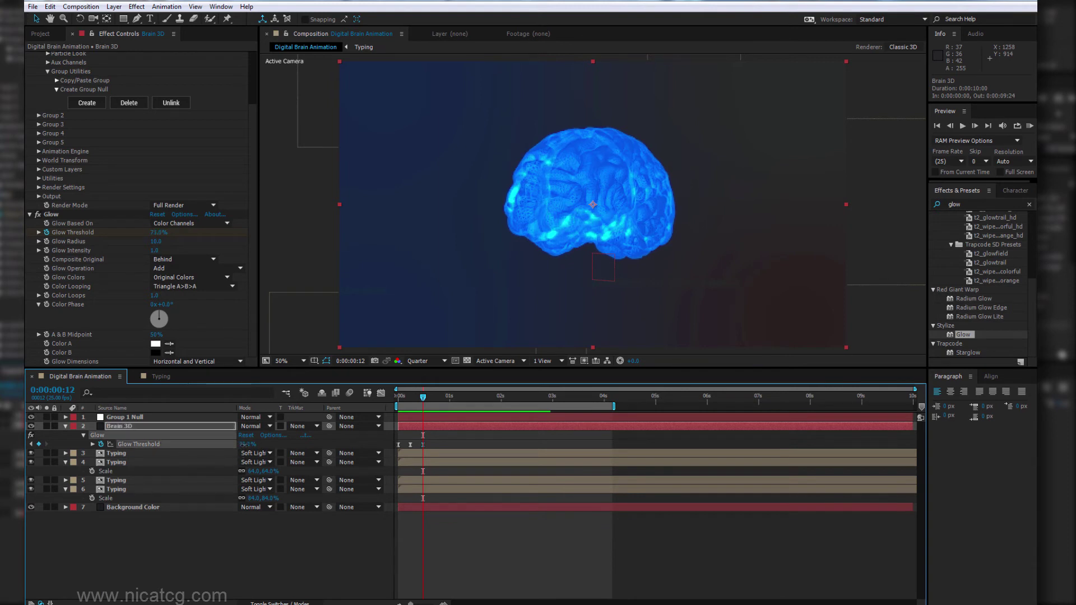
pyautogui.press('Return')
# Step: Set the brain's Glow Threshold to 60.0% near the start of the animation
pyautogui.moveTo(416, 397); pyautogui.dragTo(410, 398)
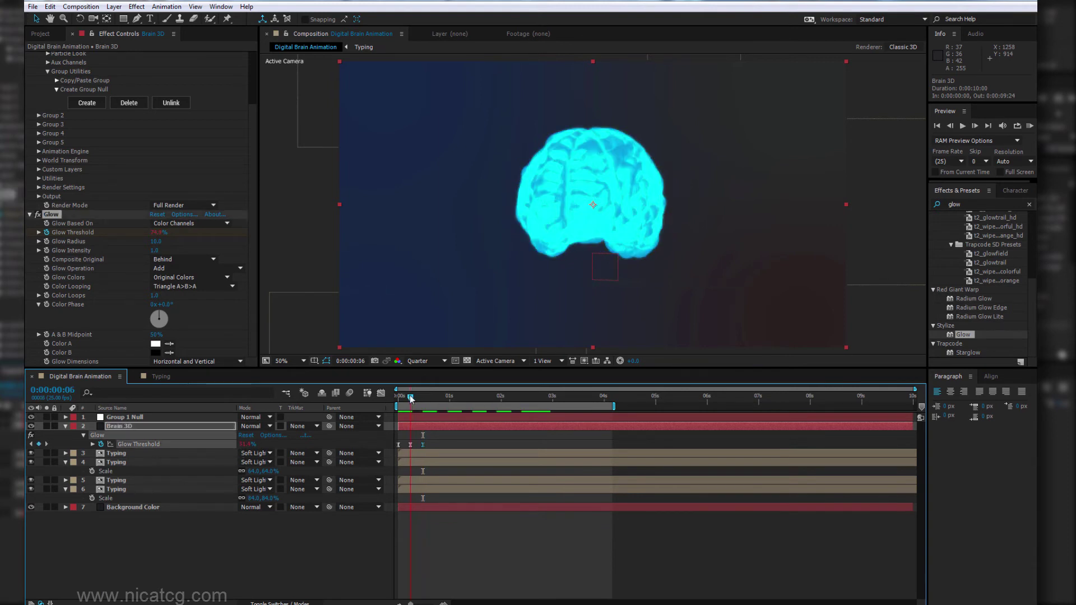
pyautogui.moveTo(242, 448); pyautogui.dragTo(250, 442)
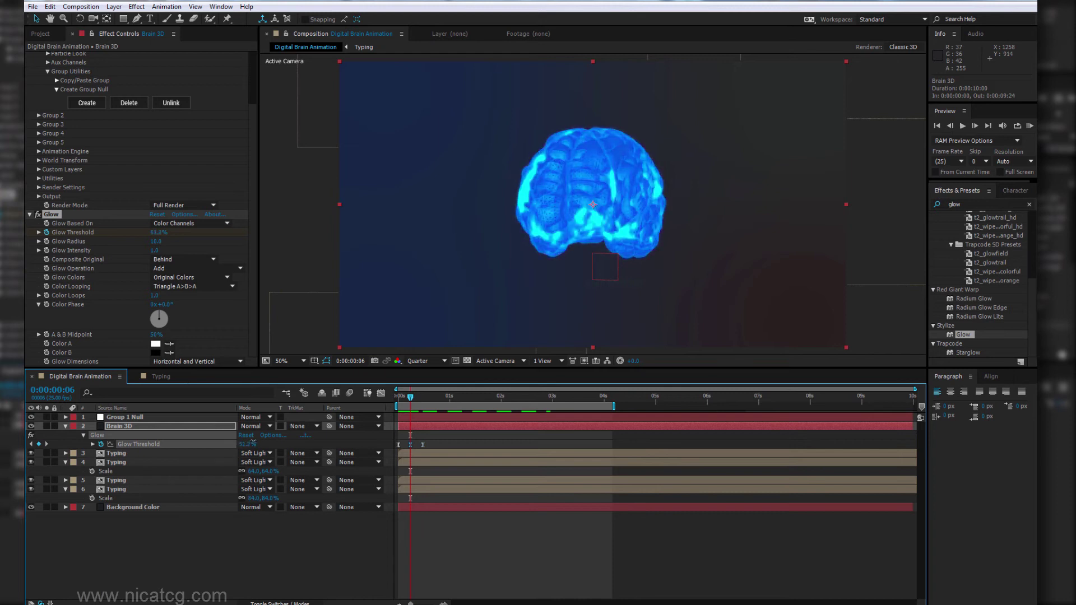
pyautogui.moveTo(416, 401); pyautogui.dragTo(469, 406)
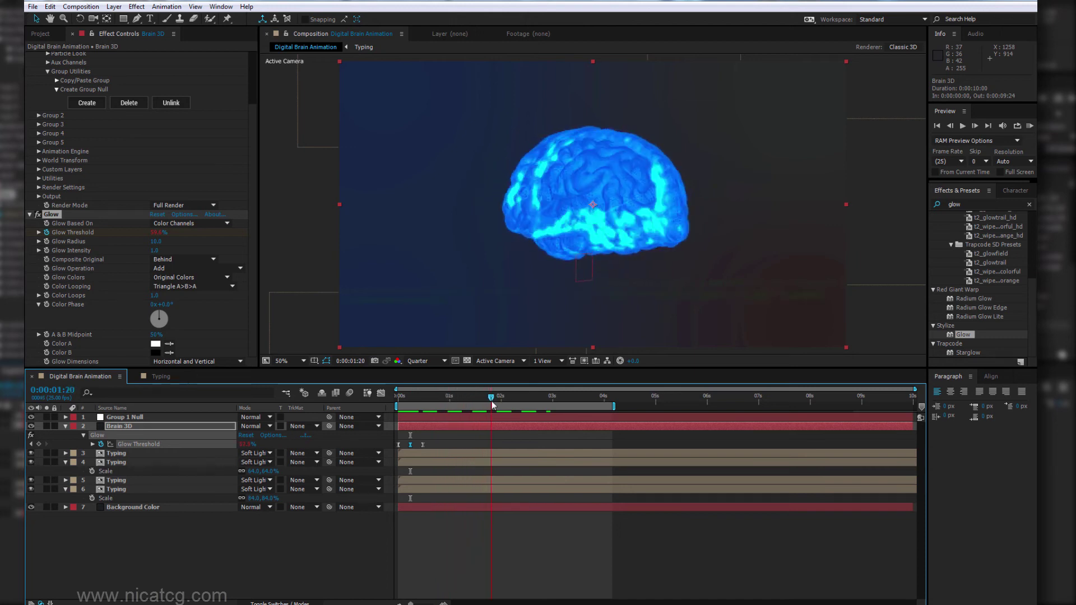
pyautogui.moveTo(469, 406)
pyautogui.mouseDown()
pyautogui.moveTo(391, 407)
pyautogui.moveTo(423, 399)
pyautogui.mouseUp()
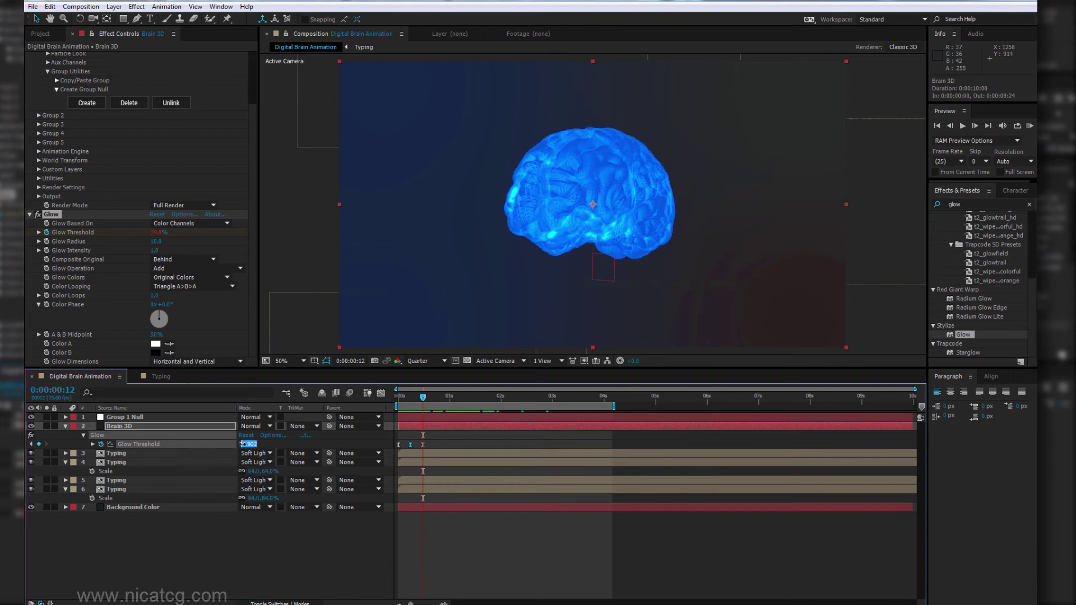
pyautogui.press('Return')
# Step: Return to frame zero and preview the rotating brain's shifting blue glow
pyautogui.moveTo(422, 397); pyautogui.dragTo(385, 395)
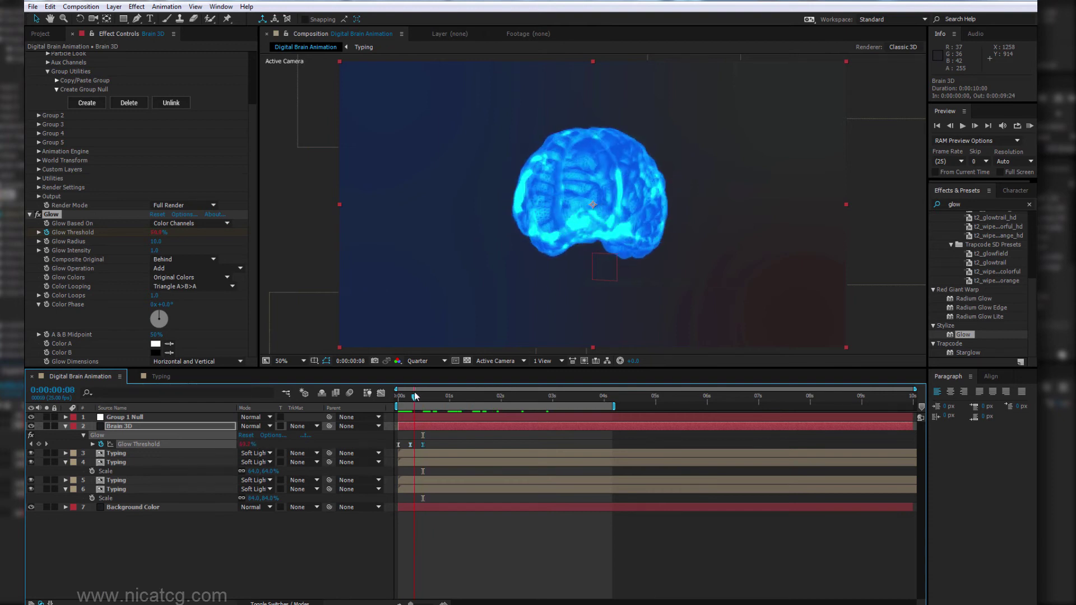
pyautogui.click(688, 532)
pyautogui.press('space')
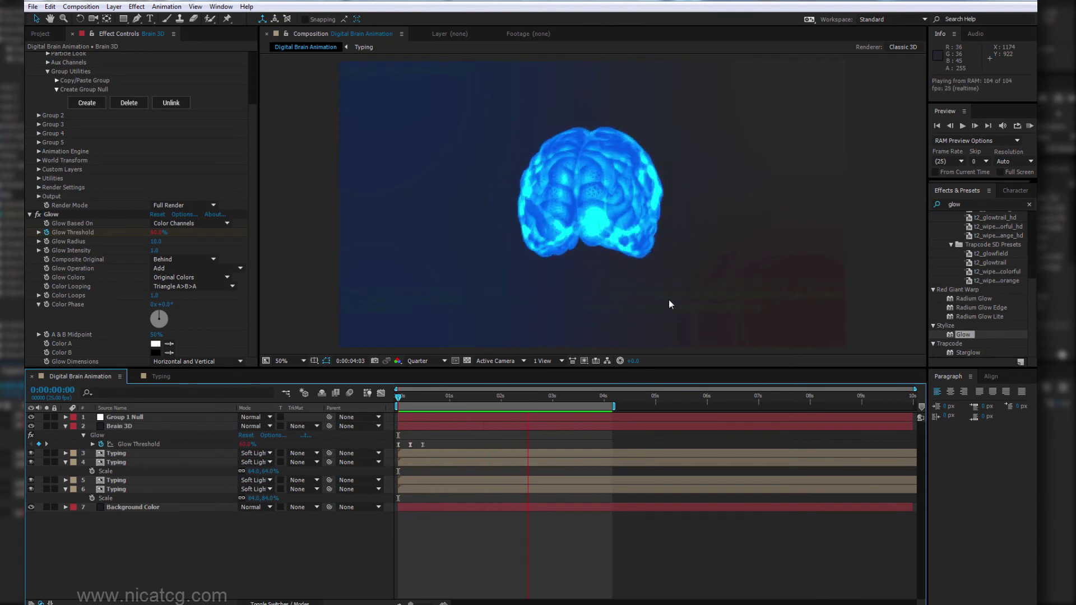
# Step: Commit a new Glow Threshold at the start, then try 90.0% at frame 11 and undo it
pyautogui.click(406, 404)
pyautogui.moveTo(406, 404); pyautogui.dragTo(397, 407)
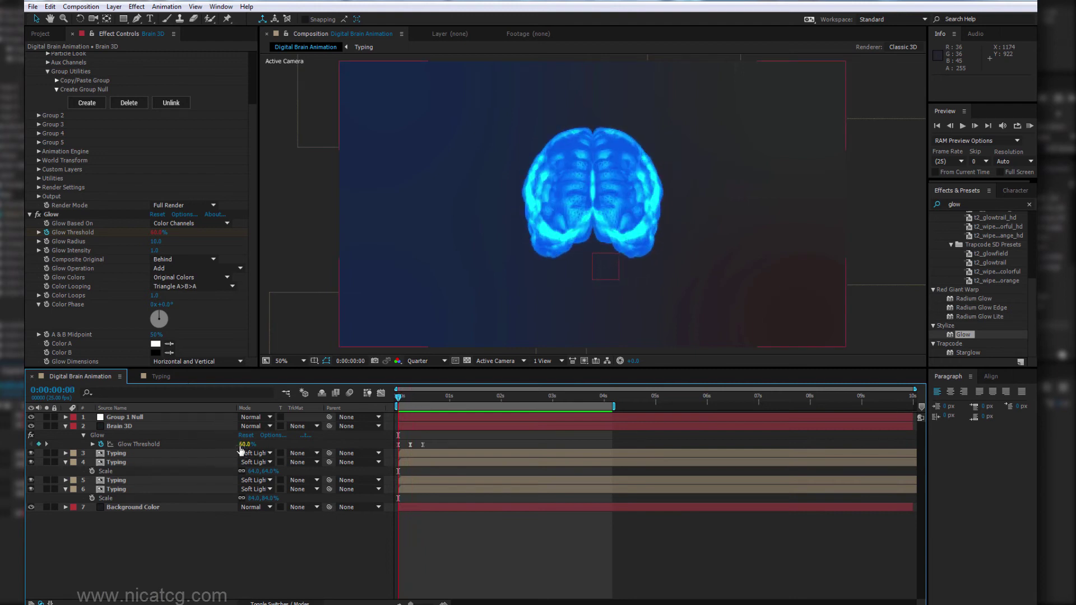
pyautogui.write('10')
pyautogui.press('Return')
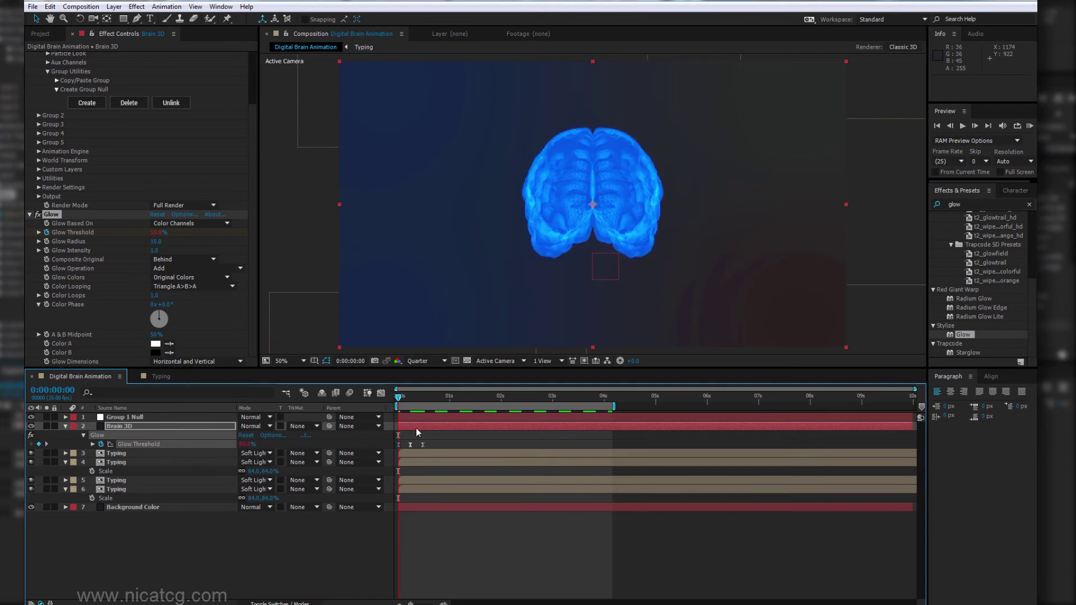
pyautogui.moveTo(401, 403); pyautogui.dragTo(421, 401)
pyautogui.click(245, 443)
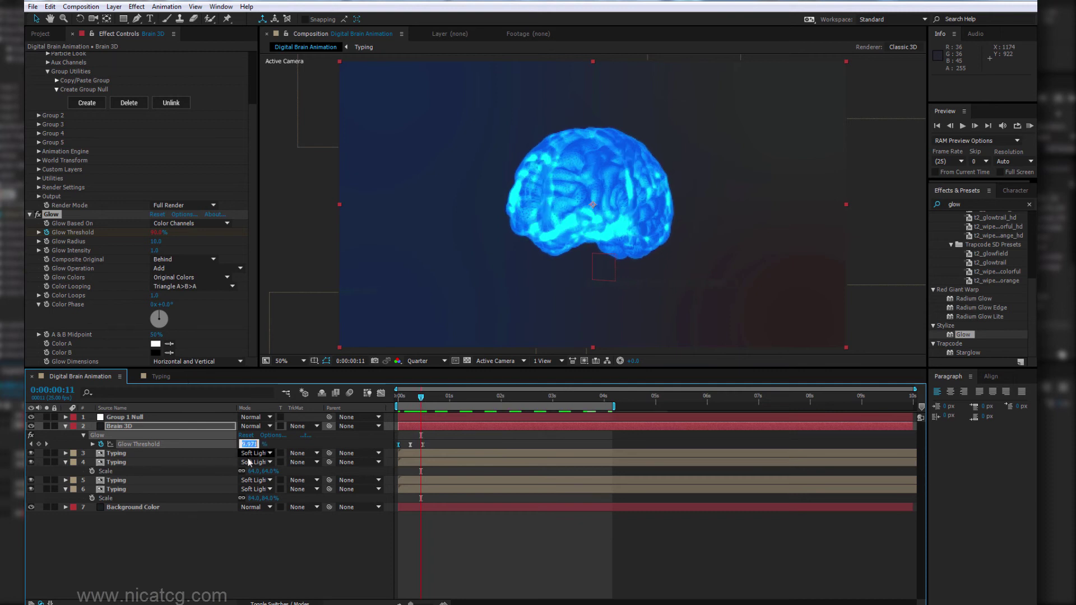
pyautogui.write('90')
pyautogui.press('Return')
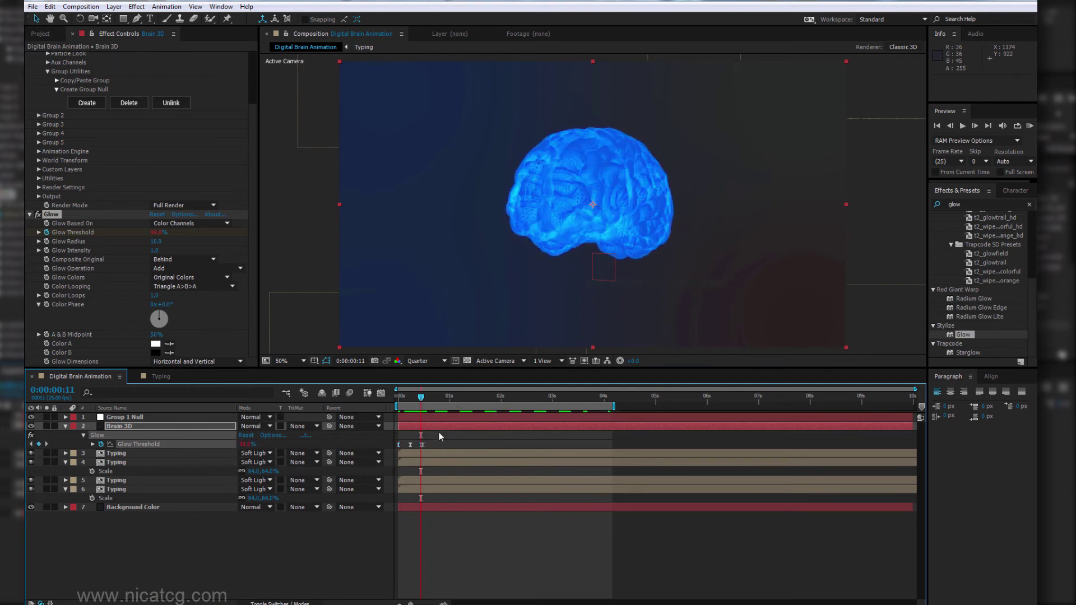
pyautogui.hotkey('ctrl', 'z')
# Step: Set Glow Threshold to 90.0% at frame 12 and RAM-preview the result
pyautogui.press('pagedown')
pyautogui.click(247, 444)
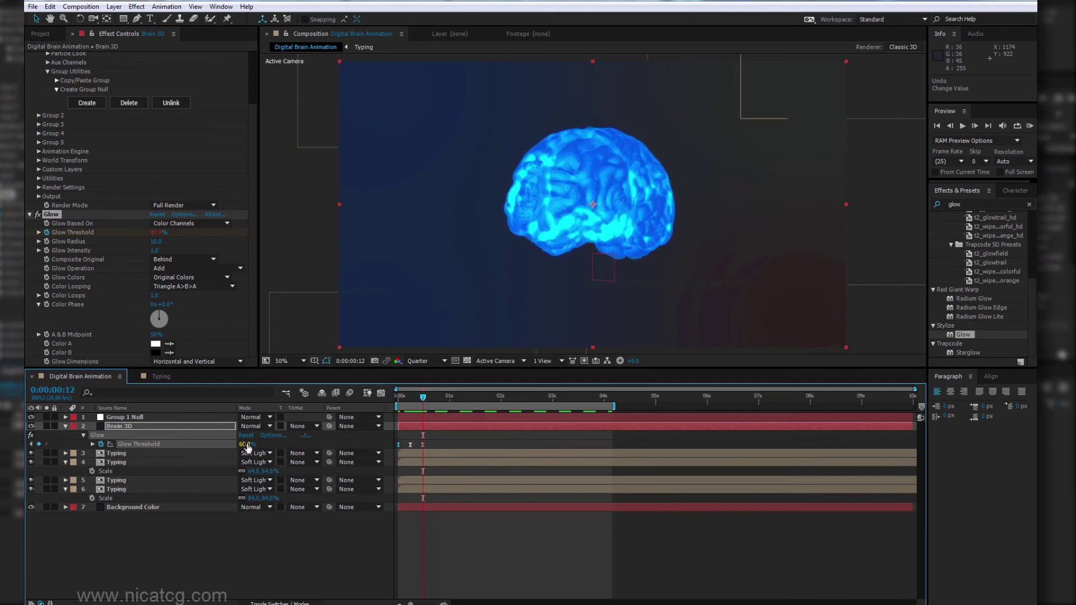
pyautogui.press('Return')
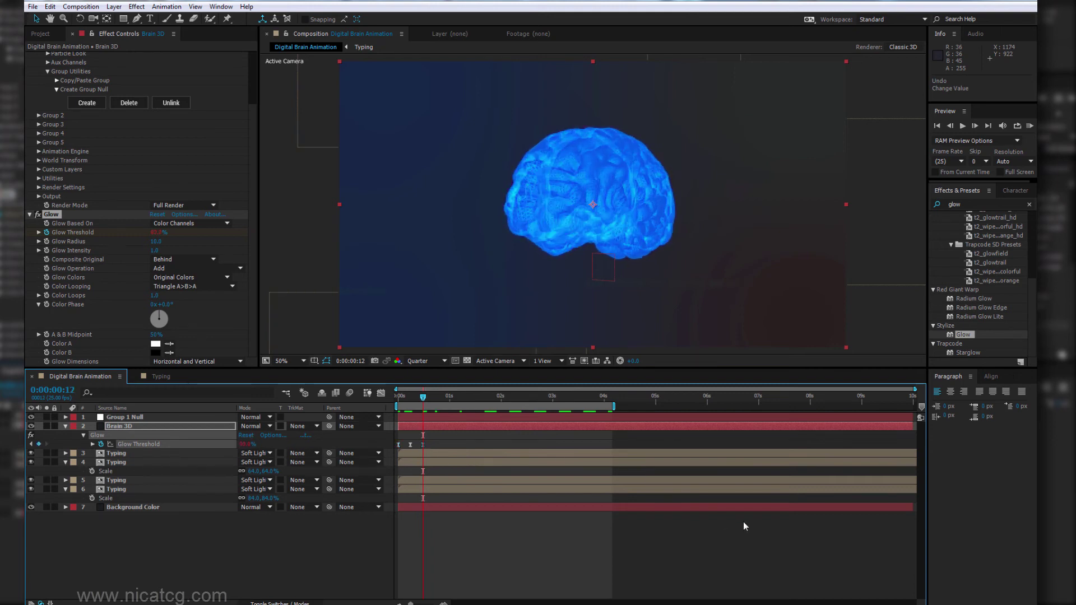
pyautogui.press('KP_0')
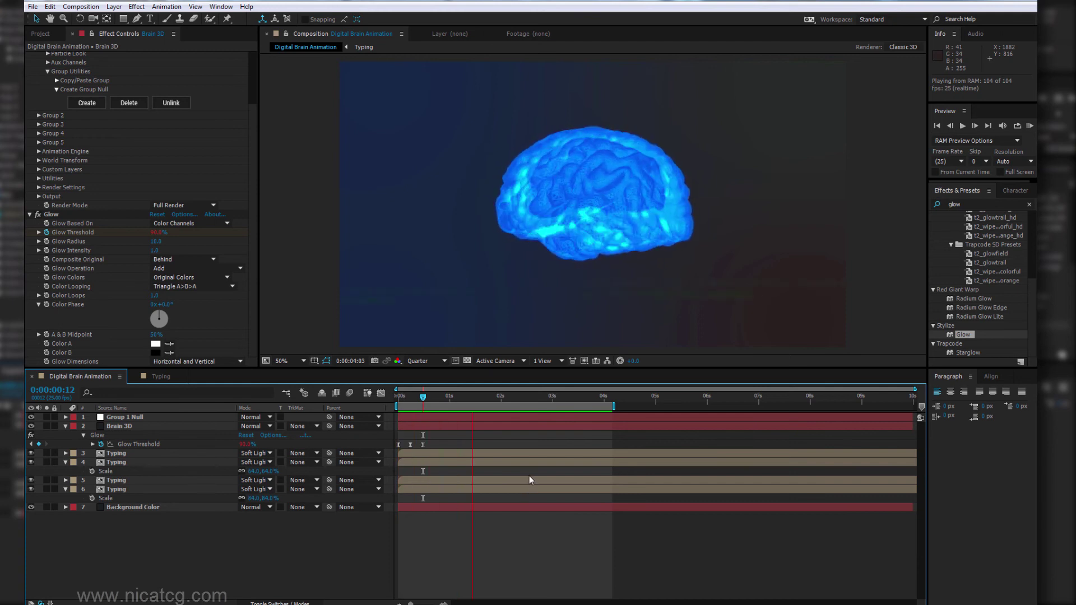
# Step: Stop the preview and collapse the expanded layer properties in the timeline
pyautogui.press('space')
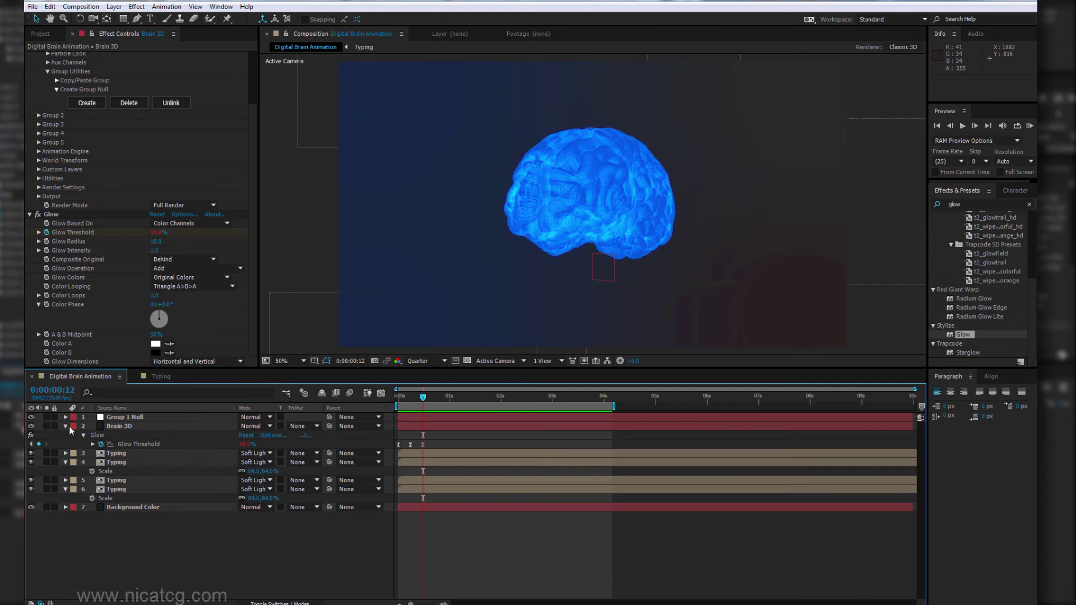
pyautogui.click(66, 426)
pyautogui.click(66, 443)
pyautogui.click(65, 462)
# Step: Create a new solid named Form and place it below Brain 3D
pyautogui.rightClick(291, 491)
pyautogui.moveTo(384, 383)
pyautogui.click(459, 411)
pyautogui.write('Form')
pyautogui.press('Return')
pyautogui.moveTo(117, 418); pyautogui.dragTo(119, 439)
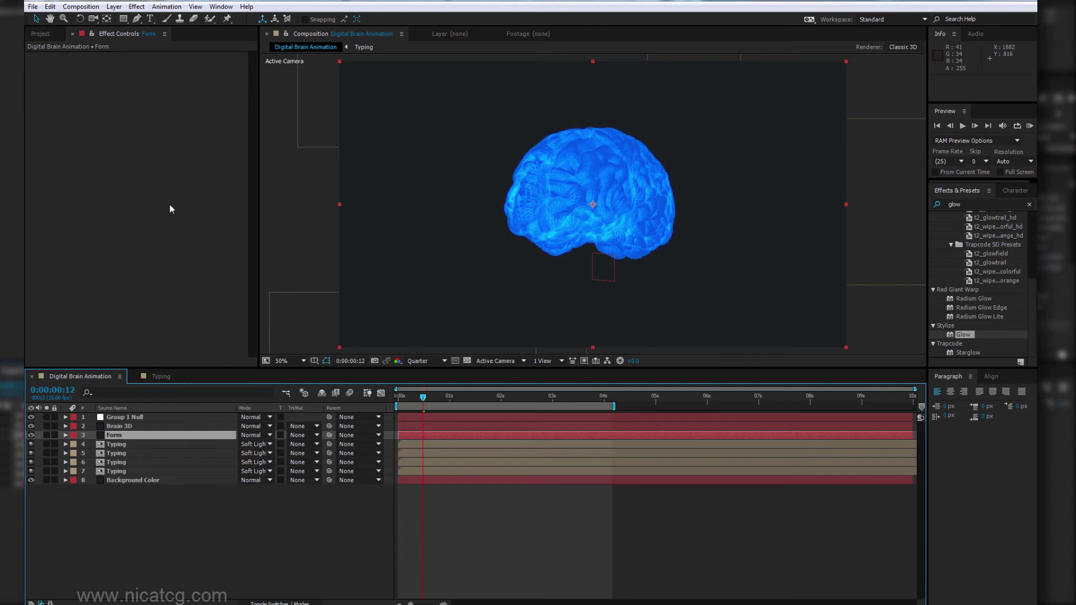
# Step: Apply Trapcode Mir to the Form layer, allow the firewall prompt, and solo it
pyautogui.click(137, 6)
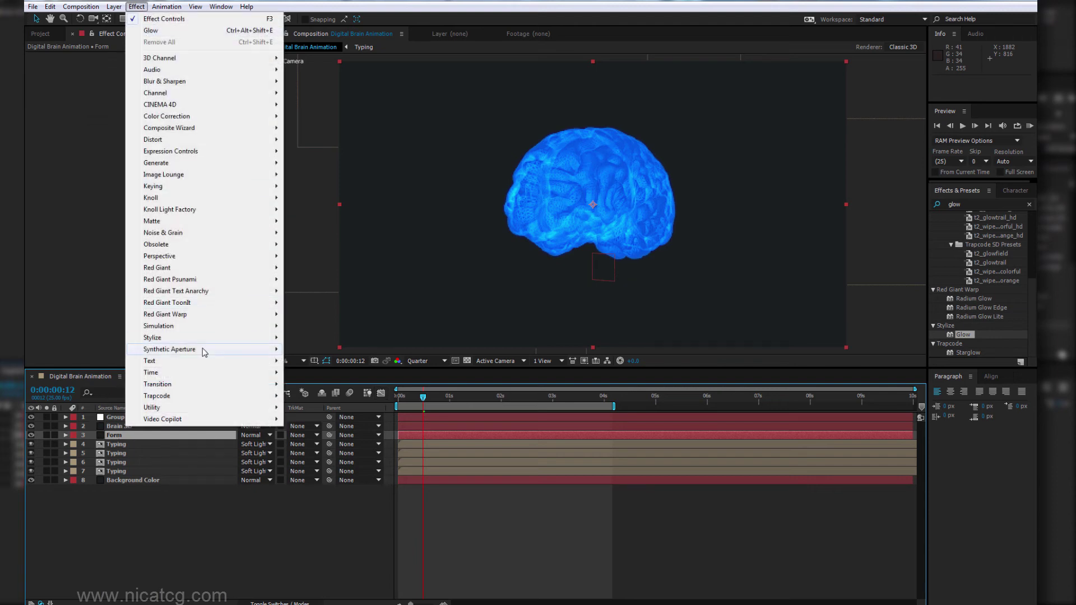
pyautogui.moveTo(220, 396)
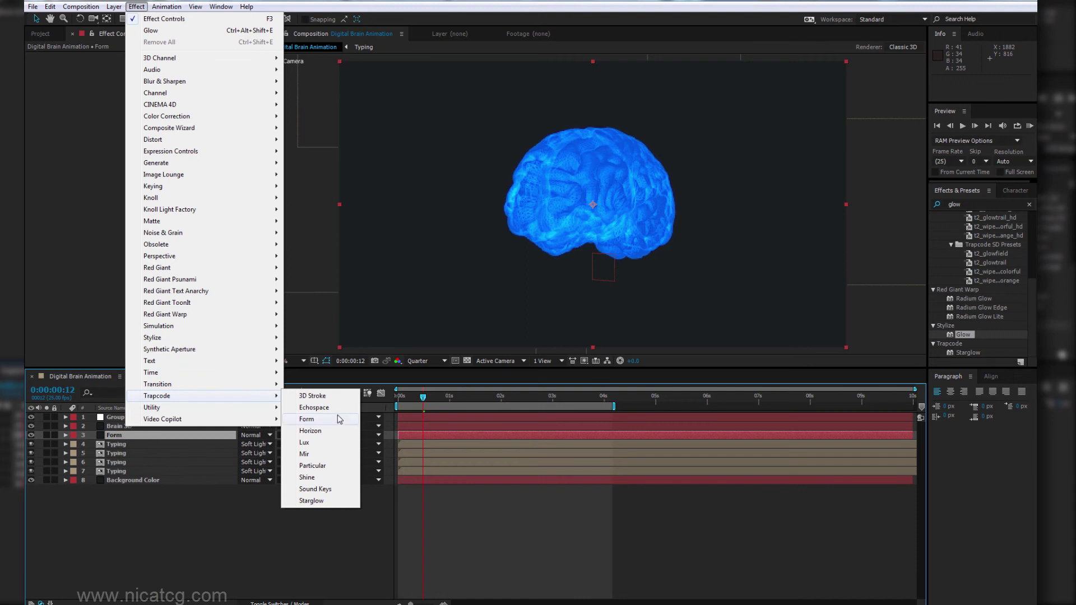
pyautogui.click(308, 454)
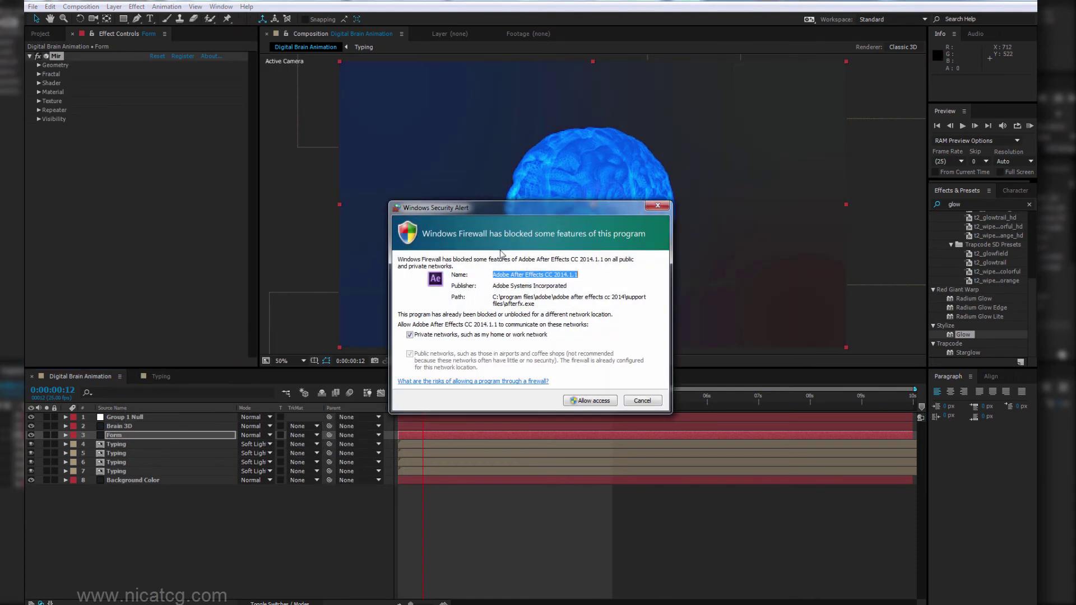
pyautogui.click(605, 401)
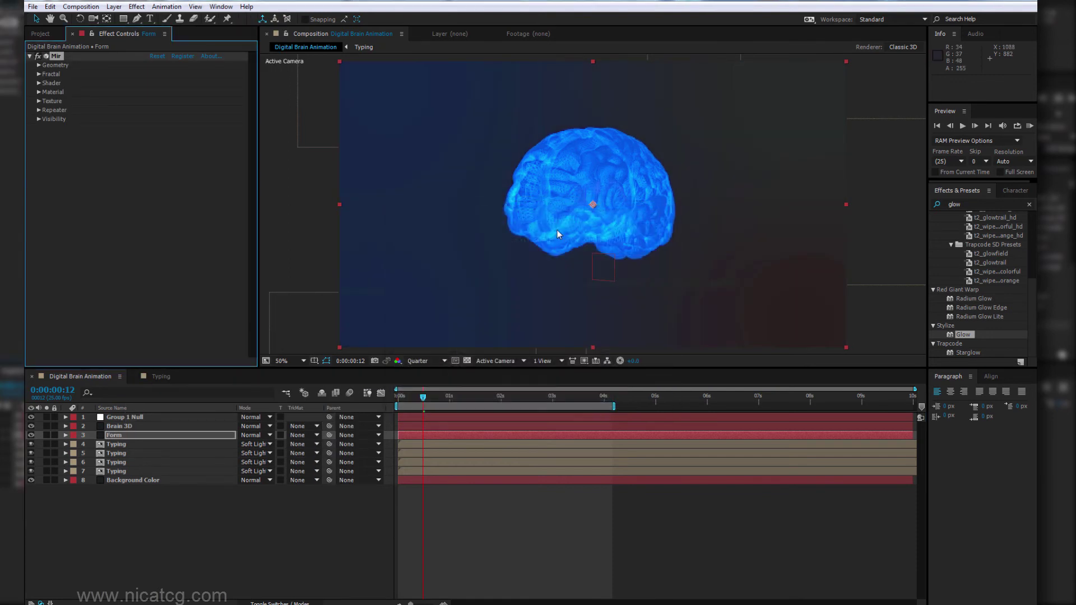
pyautogui.click(48, 437)
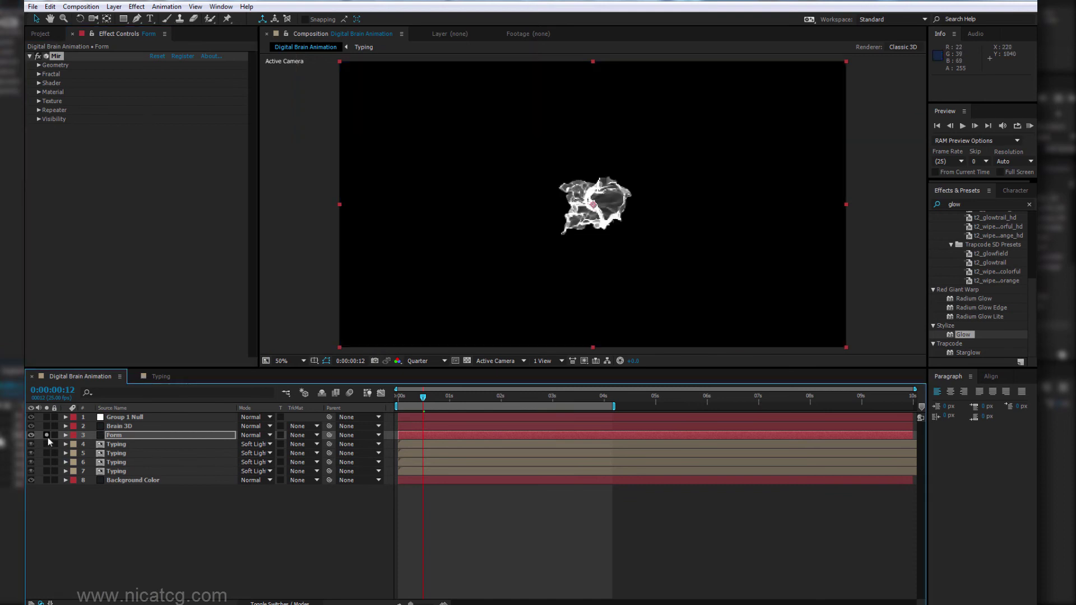
# Step: Push Mir's Geometry Position Z back to about -2360 with geometry reduction off
pyautogui.click(41, 65)
pyautogui.moveTo(151, 83)
pyautogui.mouseDown()
pyautogui.moveTo(67, 83)
pyautogui.moveTo(79, 83)
pyautogui.mouseUp()
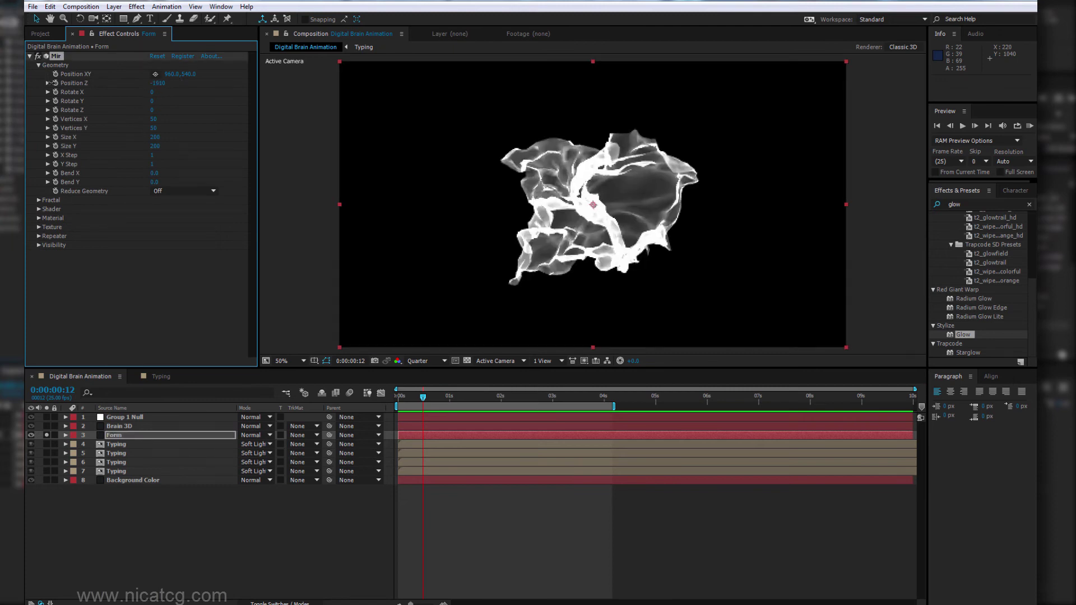
pyautogui.click(186, 193)
pyautogui.click(163, 120)
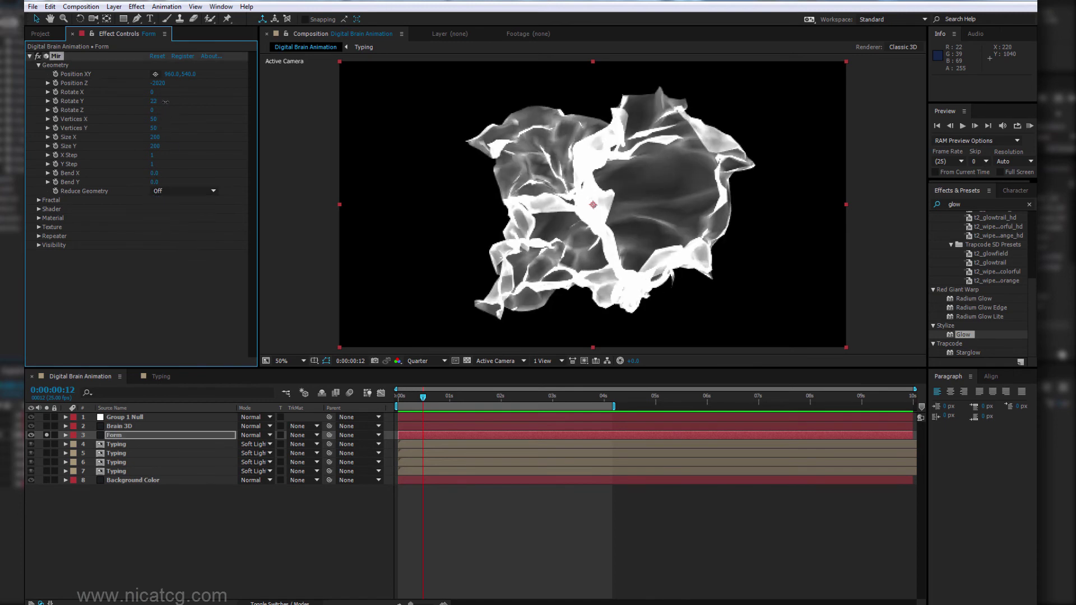
pyautogui.click(39, 65)
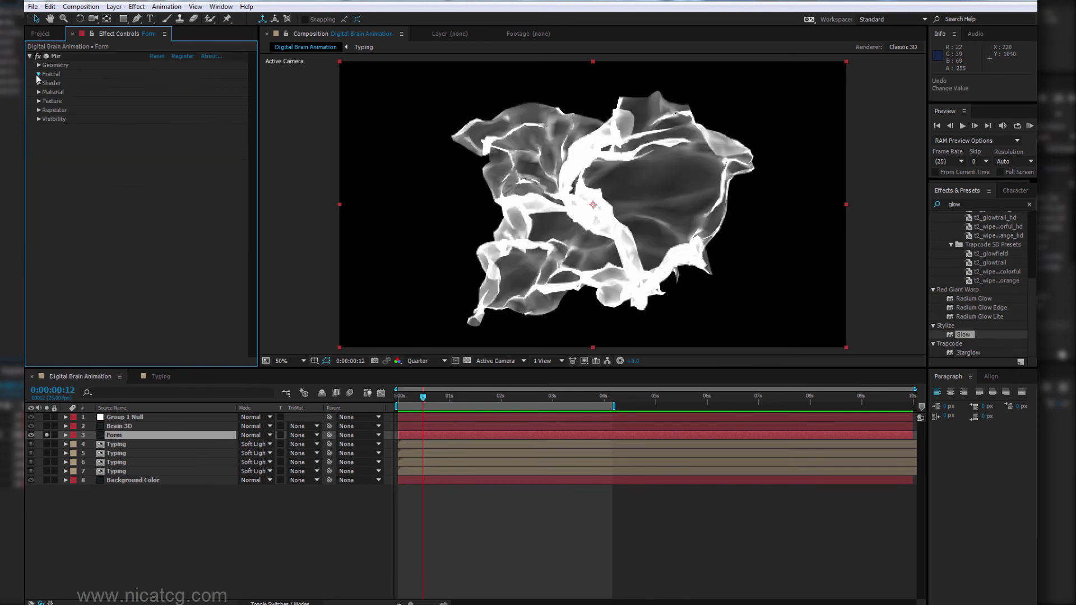
# Step: Set Mir's Shader to Density and its Draw mode to Wireframe
pyautogui.click(39, 74)
pyautogui.click(38, 74)
pyautogui.click(38, 83)
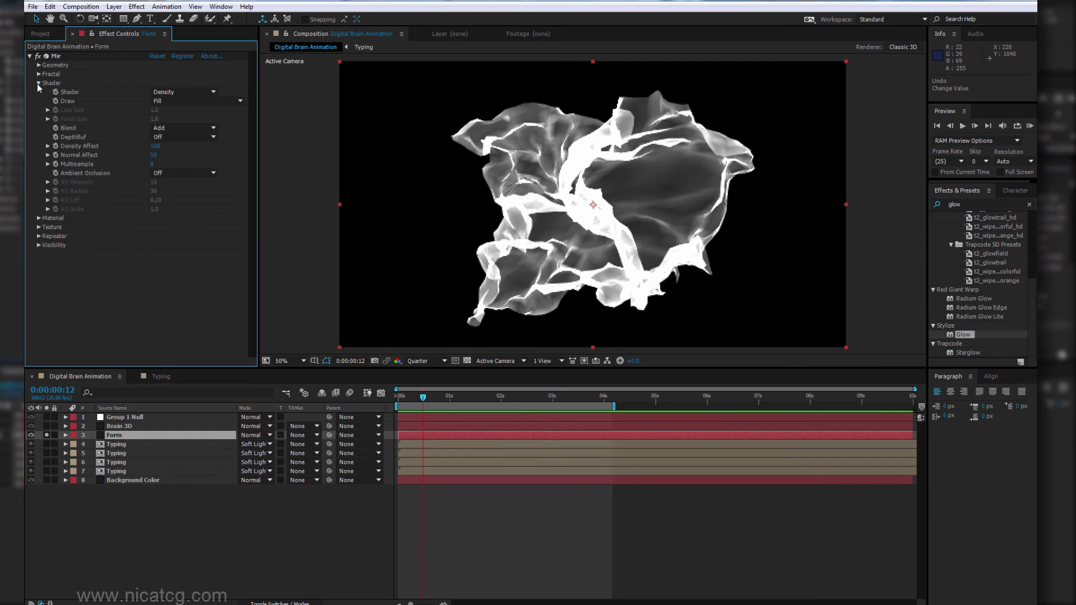
pyautogui.click(192, 92)
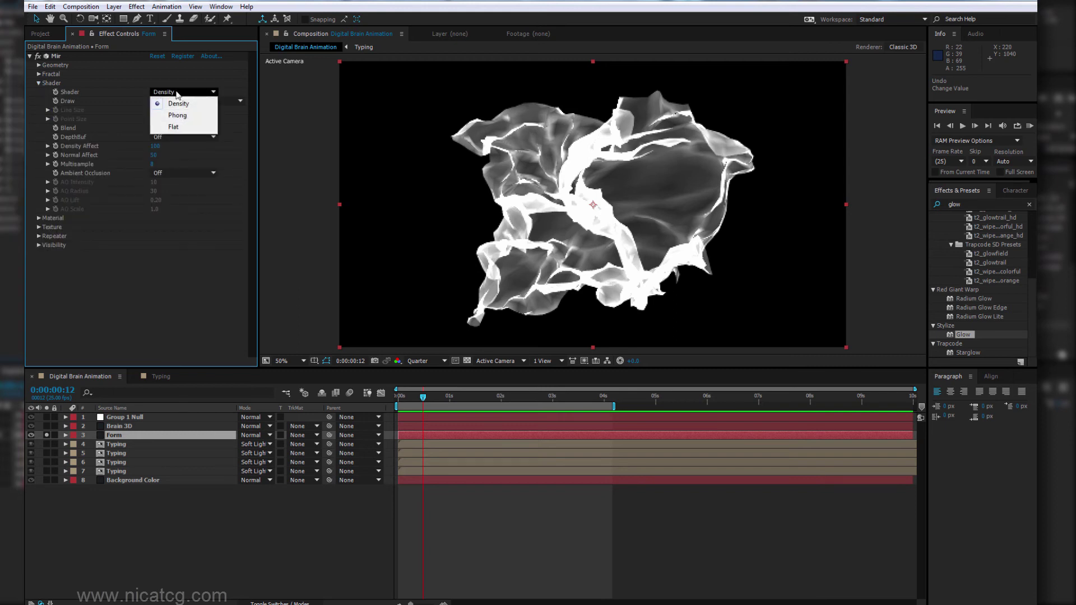
pyautogui.click(178, 115)
pyautogui.click(177, 93)
pyautogui.click(181, 91)
pyautogui.click(181, 90)
pyautogui.click(178, 103)
pyautogui.click(187, 103)
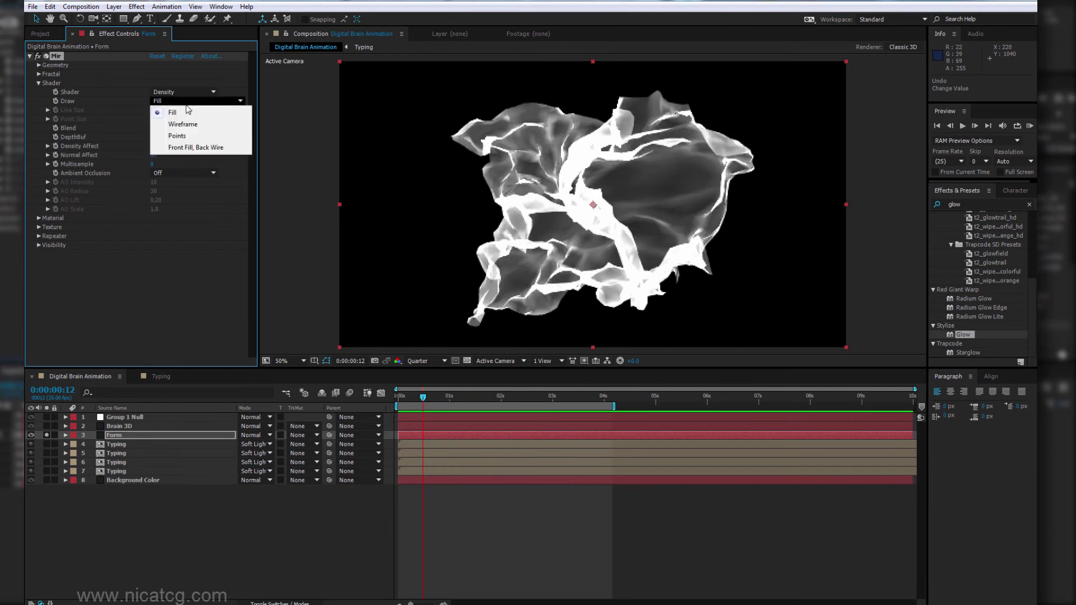
pyautogui.click(185, 124)
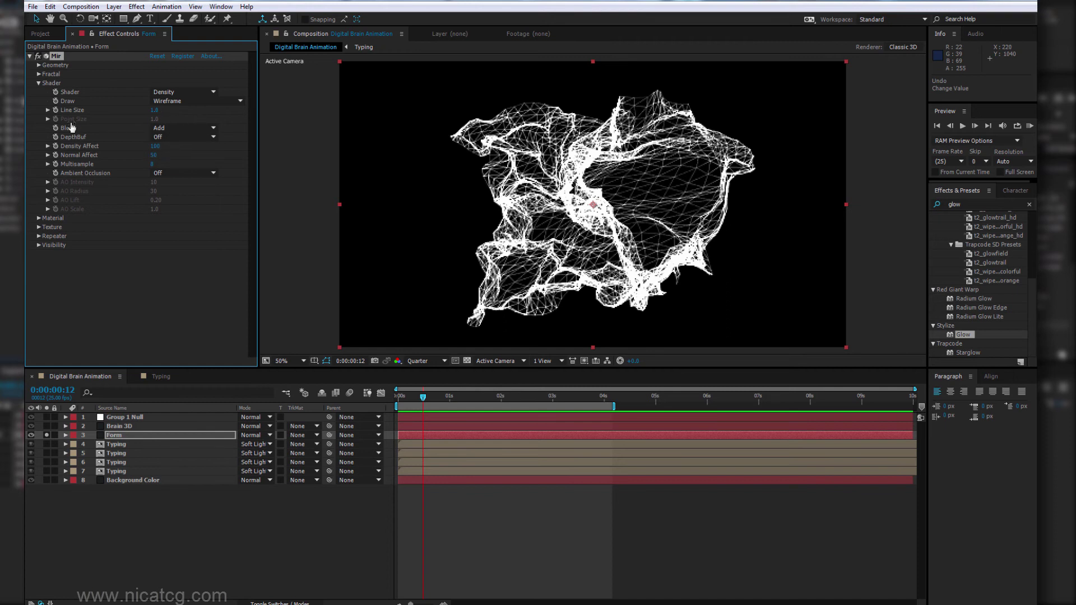
# Step: Raise Mir's Fractal Amplitude to about 399 to spread the wireframe tangle
pyautogui.click(39, 83)
pyautogui.click(39, 74)
pyautogui.moveTo(154, 82)
pyautogui.mouseDown()
pyautogui.moveTo(364, 89)
pyautogui.moveTo(347, 88)
pyautogui.mouseUp()
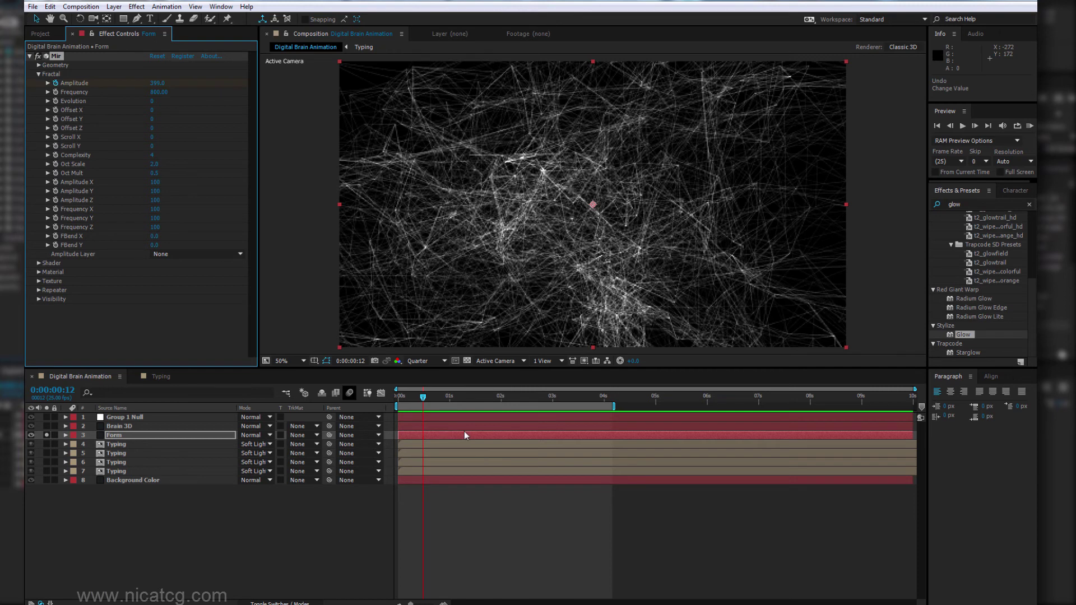
# Step: Keyframe Mir's Fractal Amplitude rising from 399 to 552.0 at the end, then preview
pyautogui.press('u')
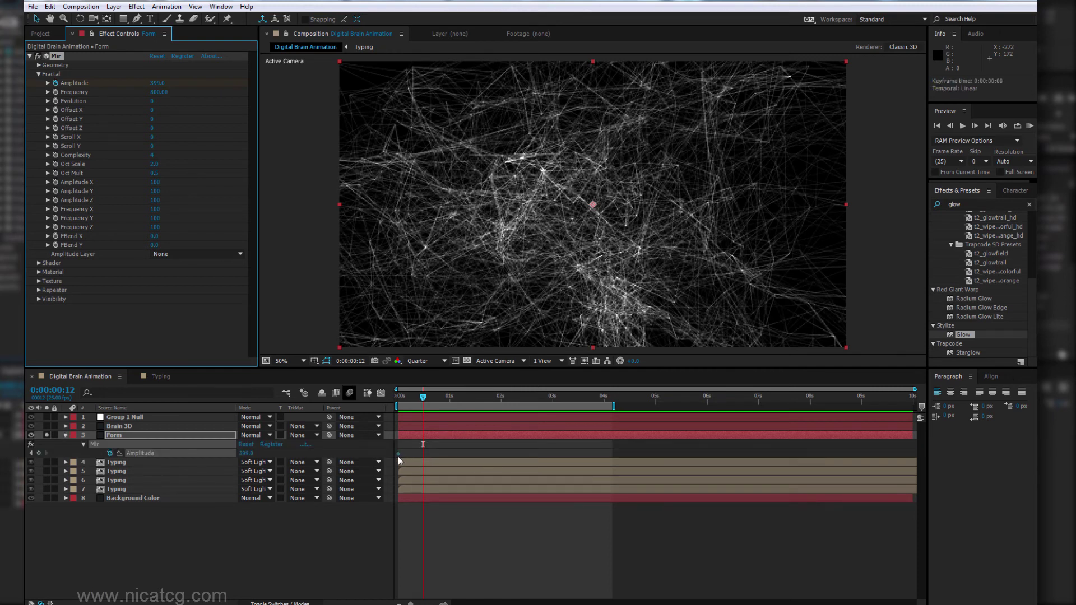
pyautogui.moveTo(780, 396); pyautogui.dragTo(918, 406)
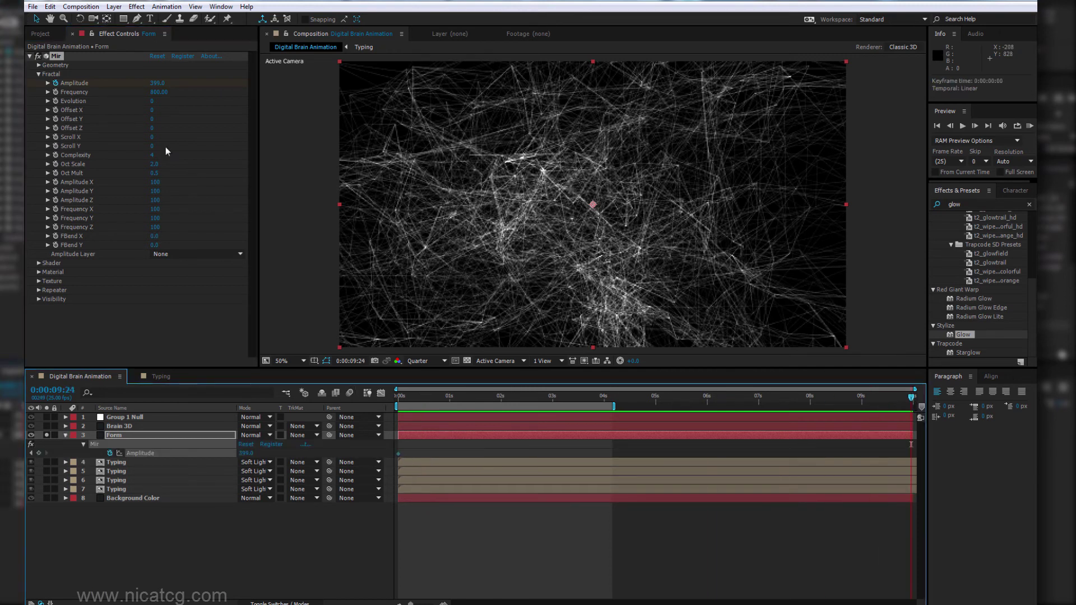
pyautogui.moveTo(154, 86); pyautogui.dragTo(422, 91)
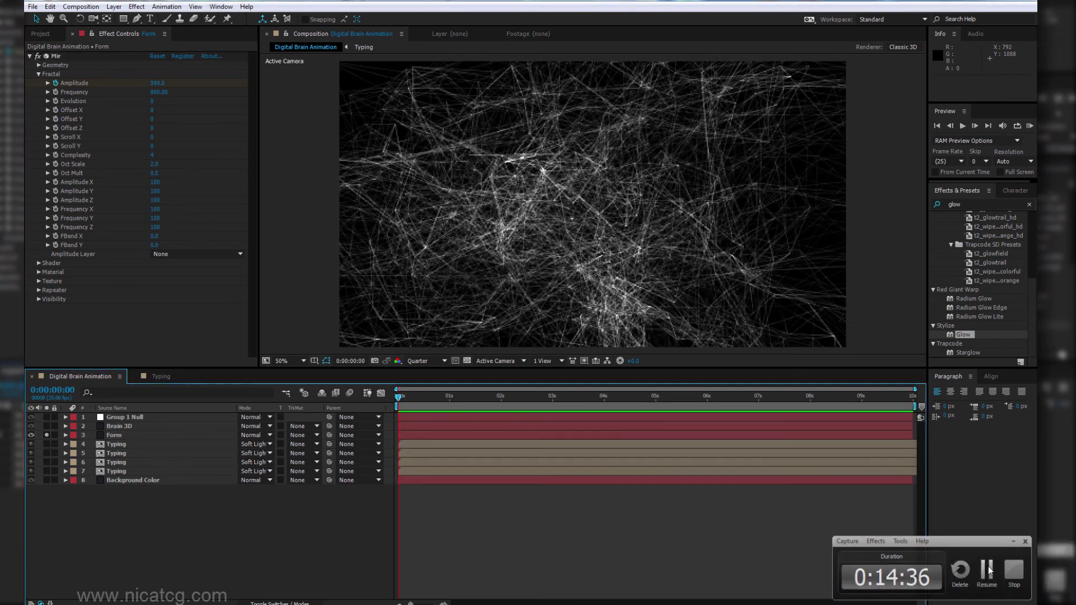
pyautogui.click(989, 570)
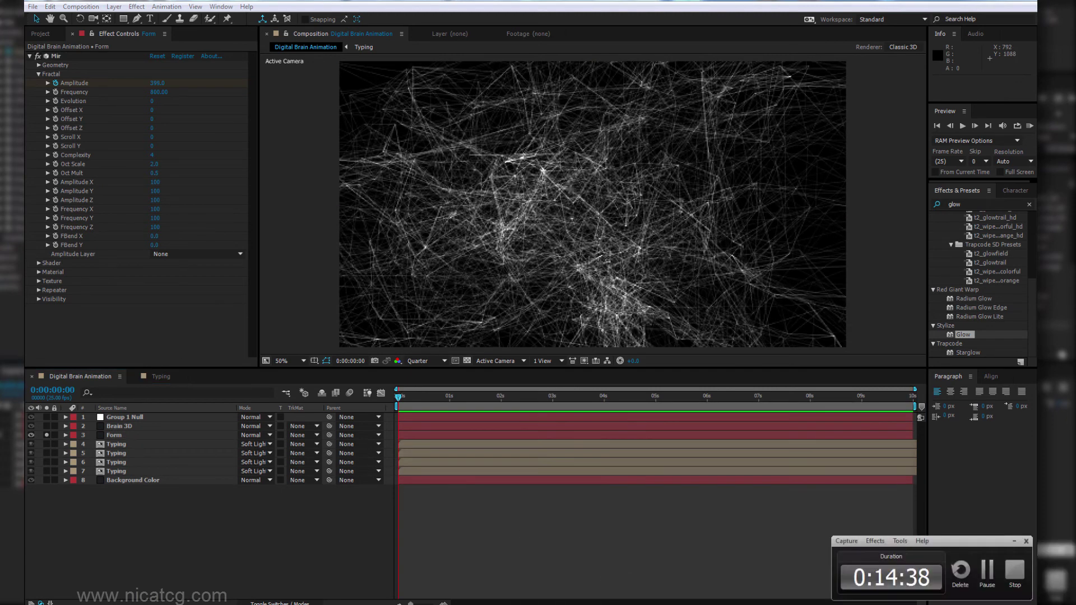
pyautogui.press('space')
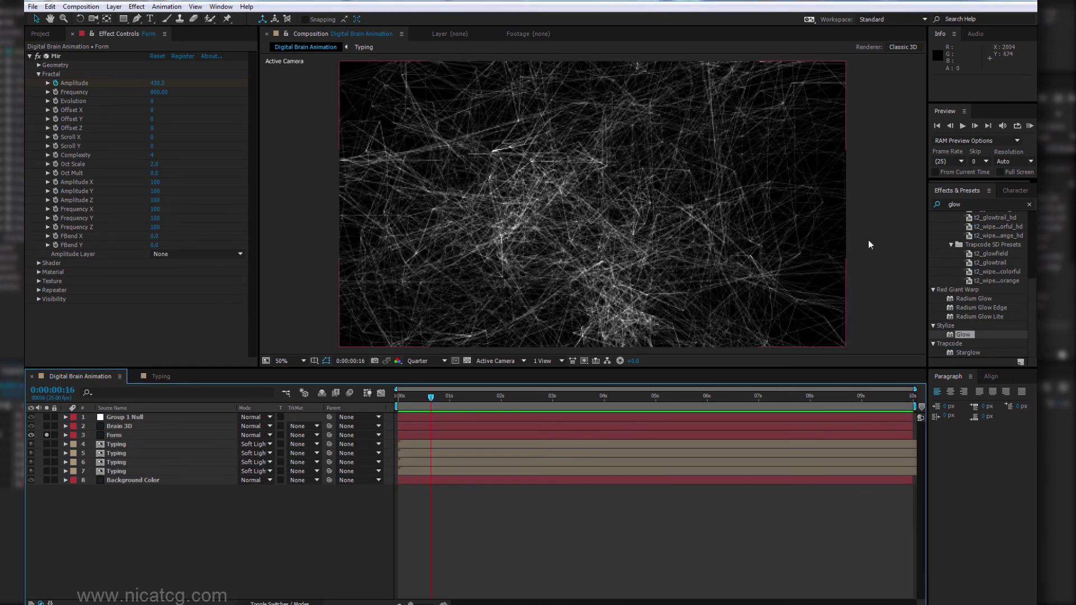
pyautogui.click(969, 203)
# Step: Search 'vib', try the Vibrance effect on Form, then delete it
pyautogui.write('vib')
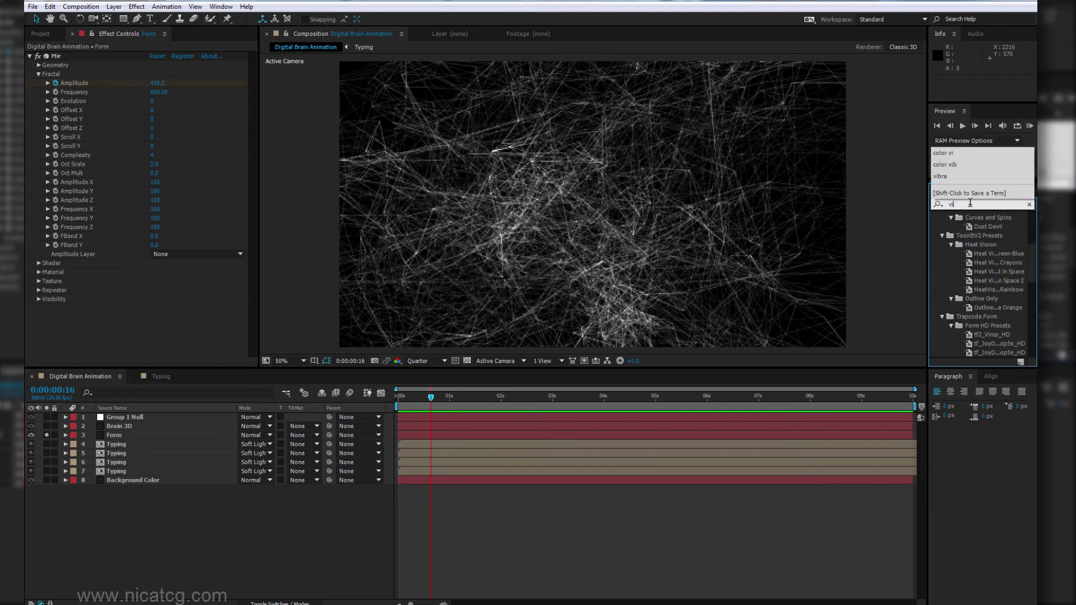
pyautogui.moveTo(966, 224)
pyautogui.mouseDown()
pyautogui.moveTo(326, 425)
pyautogui.moveTo(168, 436)
pyautogui.mouseUp()
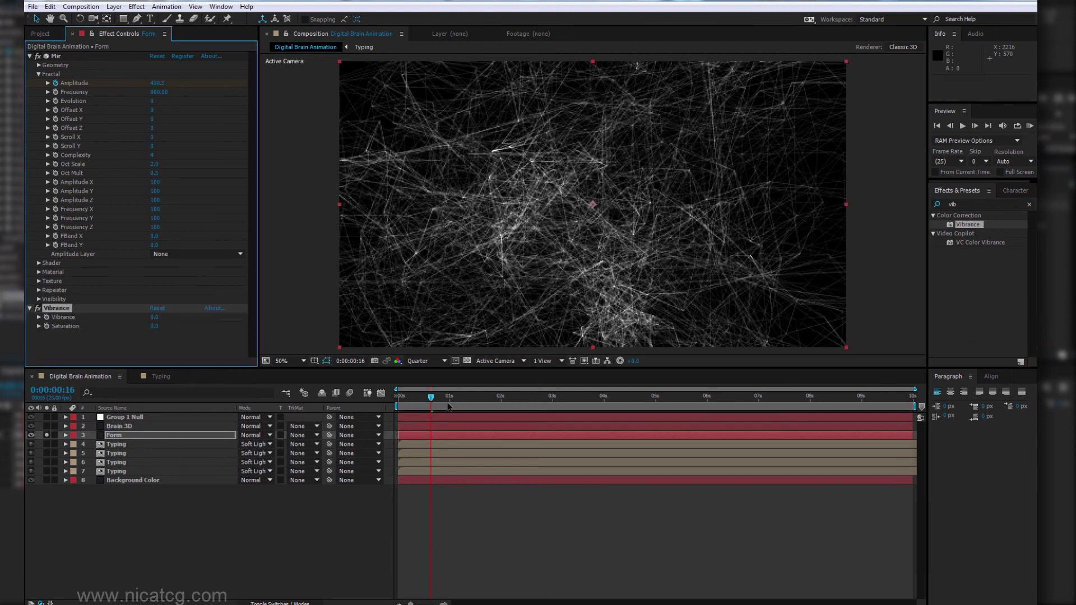
pyautogui.press('space')
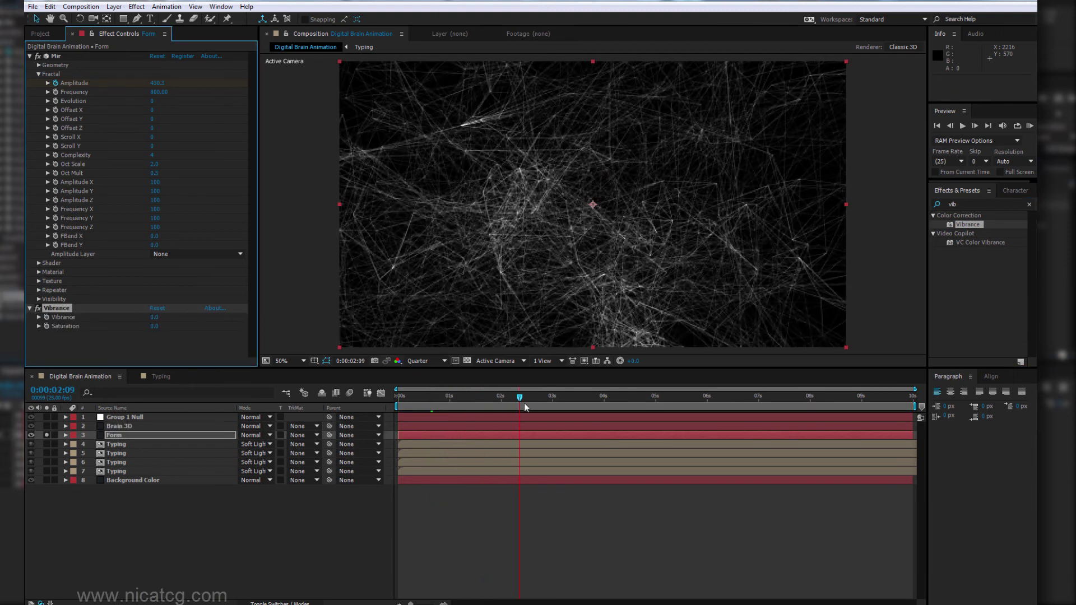
pyautogui.press('Delete')
# Step: Apply VC Color Vibrance to the Form layer and set preview resolution to Full
pyautogui.moveTo(975, 242)
pyautogui.mouseDown()
pyautogui.moveTo(180, 435)
pyautogui.moveTo(163, 428)
pyautogui.mouseUp()
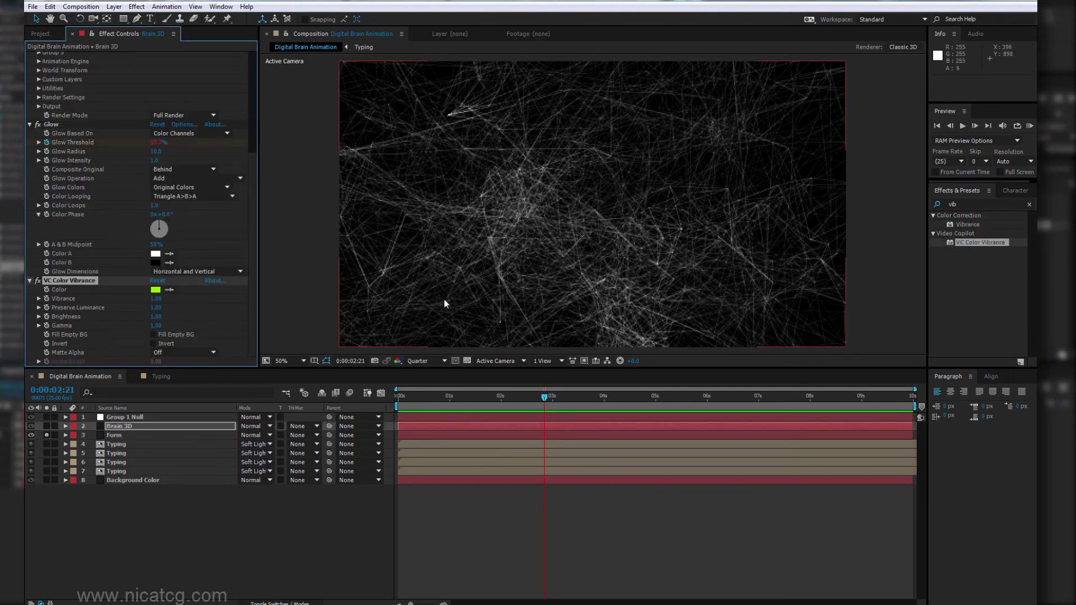
pyautogui.click(426, 361)
pyautogui.click(441, 388)
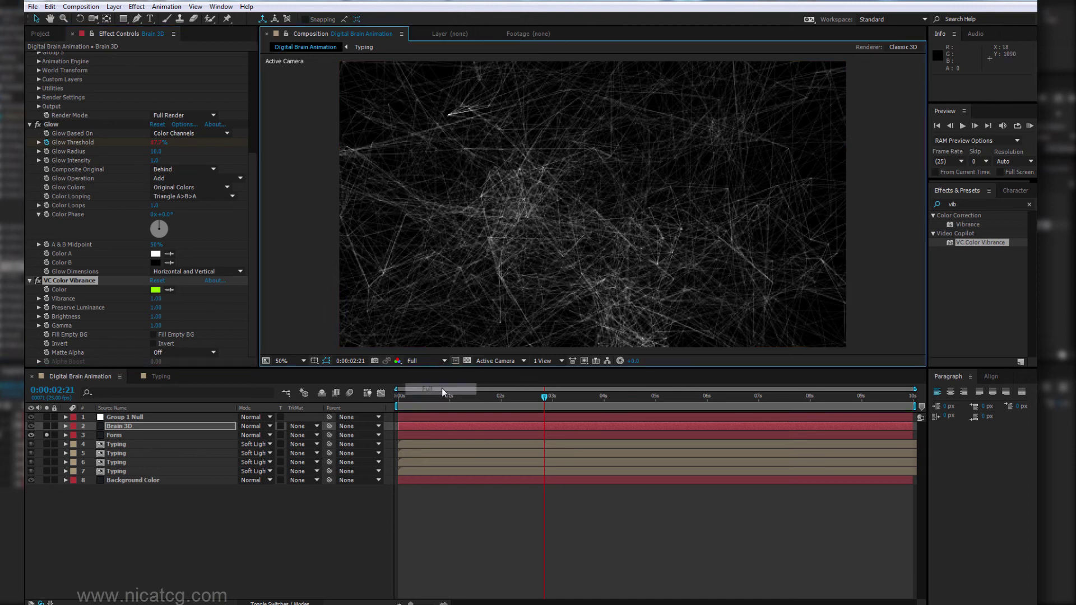
# Step: Reapply VC Color Vibrance to the Form layer, tinting its wireframe green, and select Form
pyautogui.scroll(2, 424, 297)
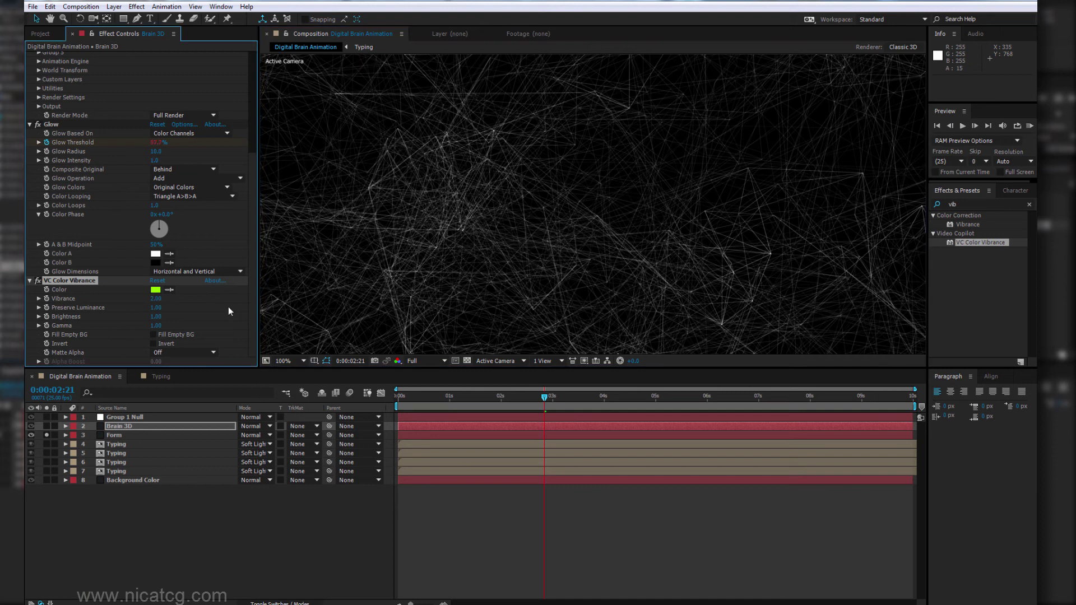
pyautogui.scroll(2, 227, 307)
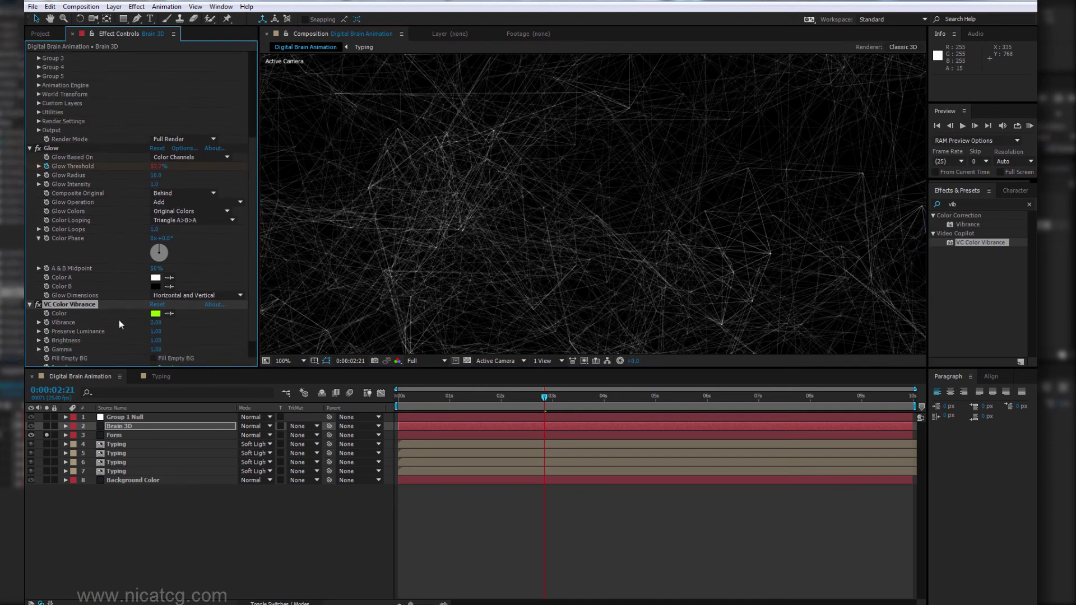
pyautogui.click(66, 300)
pyautogui.scroll(5, 66, 304)
pyautogui.moveTo(979, 245); pyautogui.dragTo(131, 434)
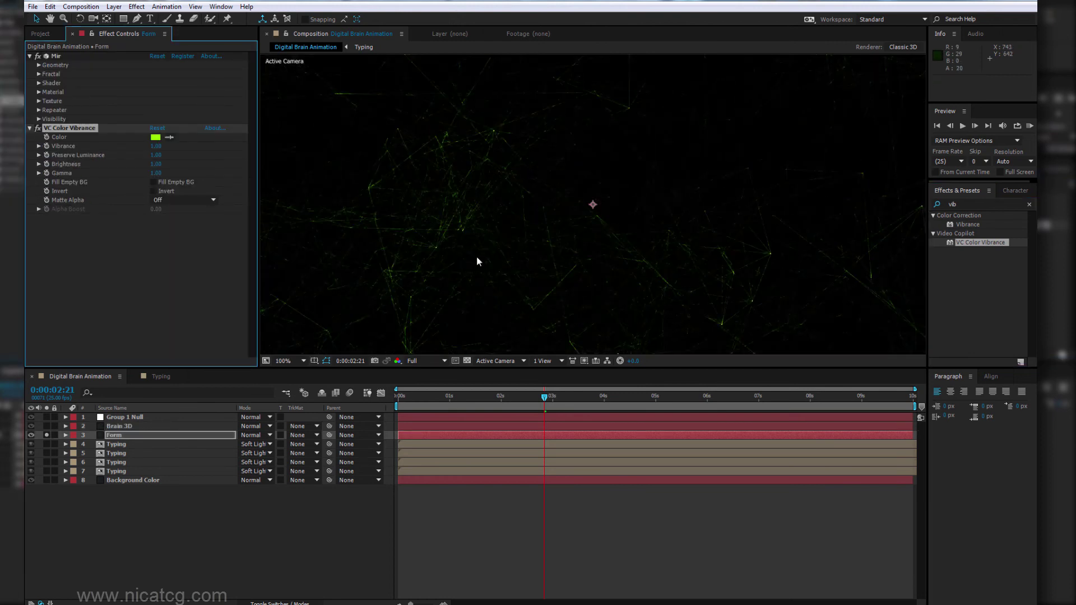
pyautogui.click(148, 434)
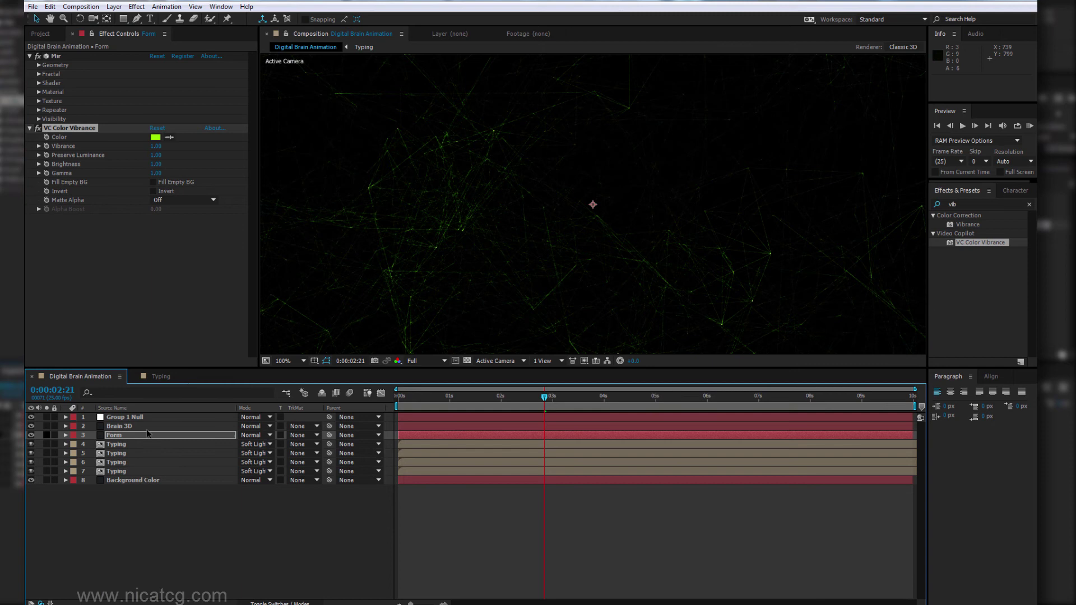
# Step: Move Form just above Background Color and change its VC Color Vibrance tint to pale cyan
pyautogui.scroll(-2, 466, 296)
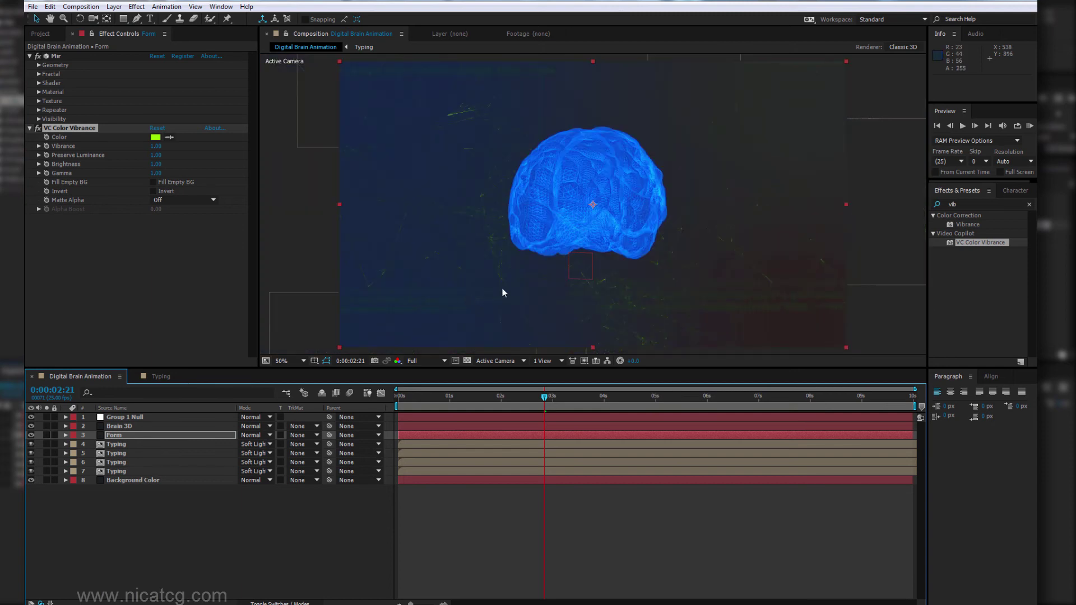
pyautogui.moveTo(132, 437); pyautogui.dragTo(122, 479)
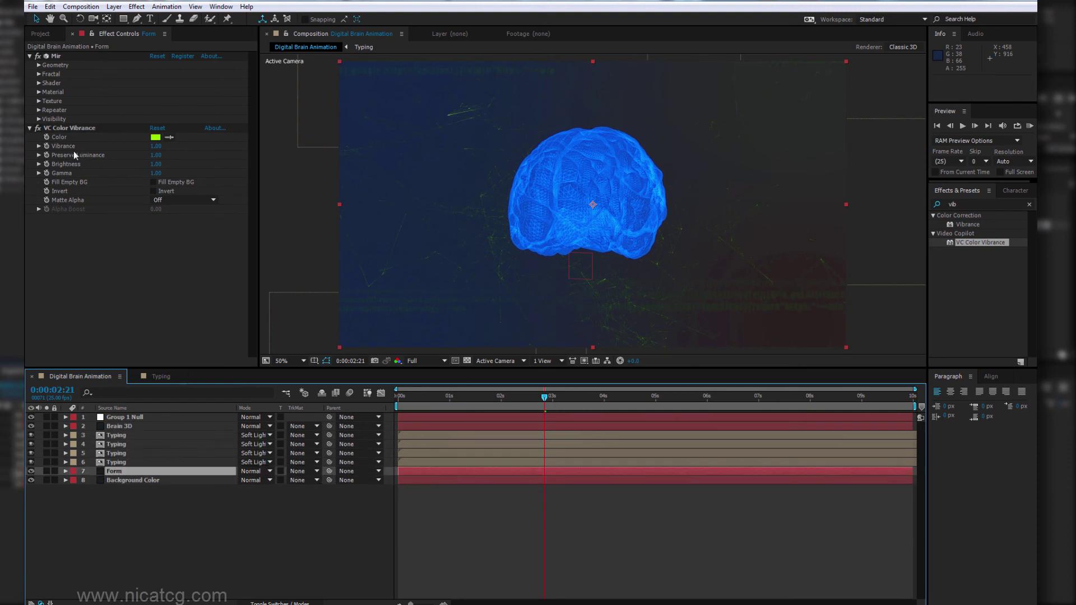
pyautogui.click(155, 137)
pyautogui.moveTo(255, 392); pyautogui.dragTo(242, 357)
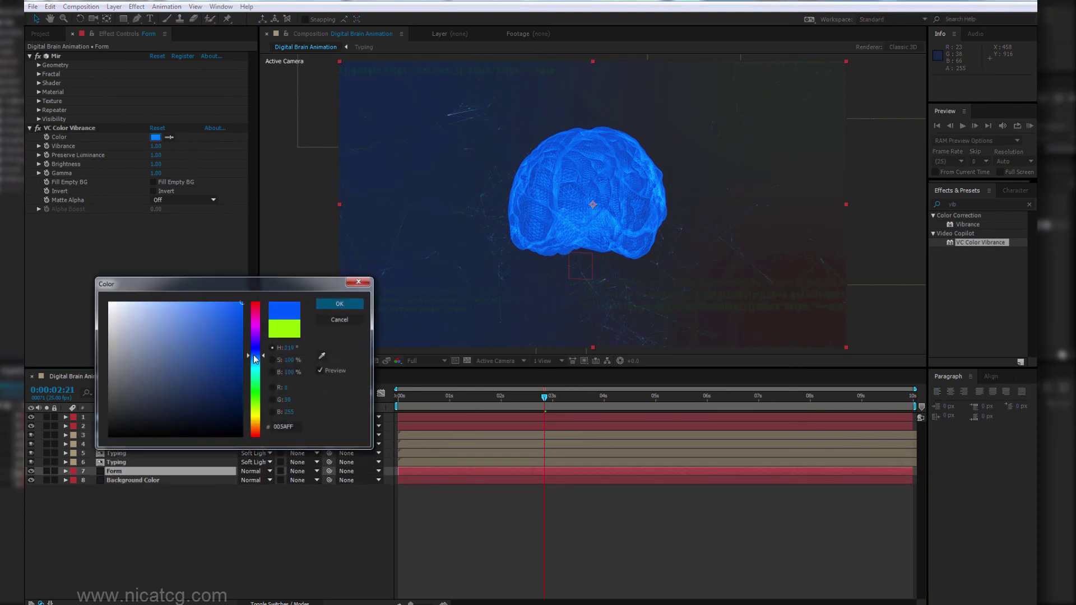
pyautogui.click(192, 310)
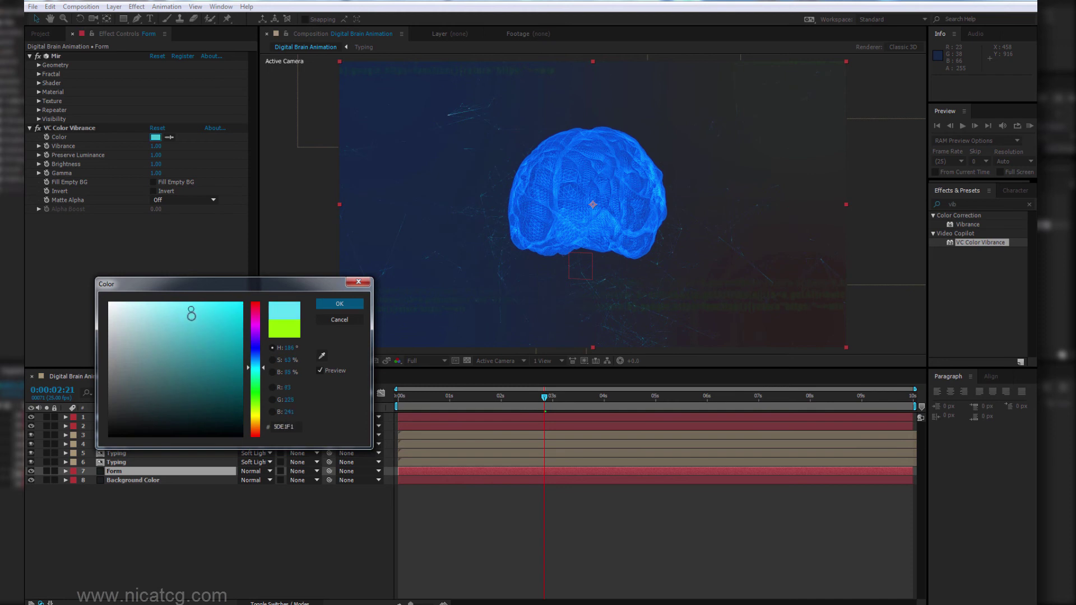
pyautogui.click(339, 304)
pyautogui.moveTo(470, 395); pyautogui.dragTo(372, 394)
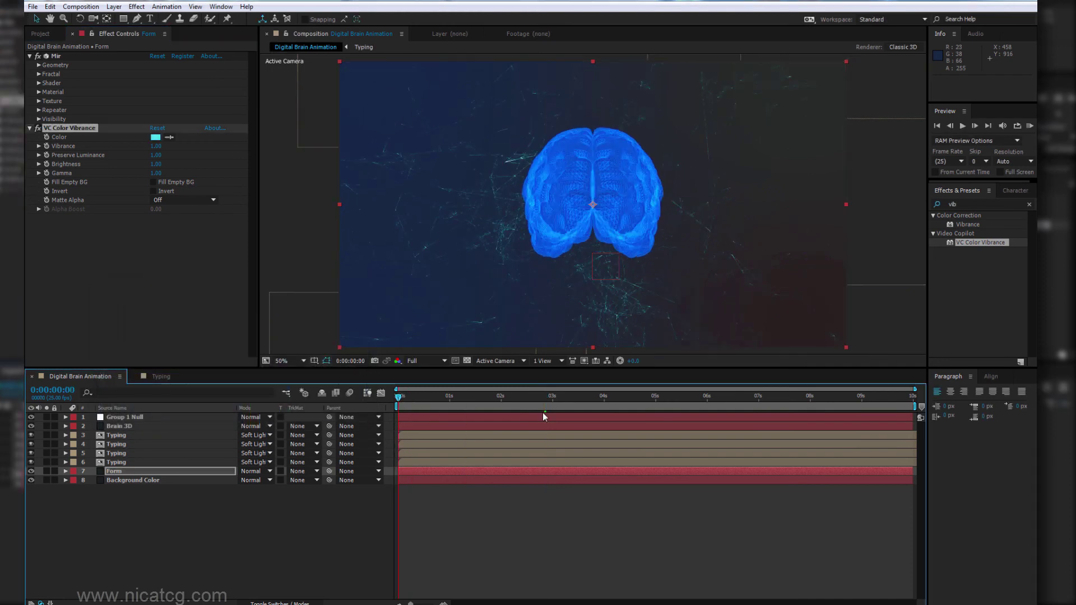
# Step: Raise Mir's Fractal Frequency on the Form layer to 933.00
pyautogui.moveTo(488, 399); pyautogui.dragTo(567, 396)
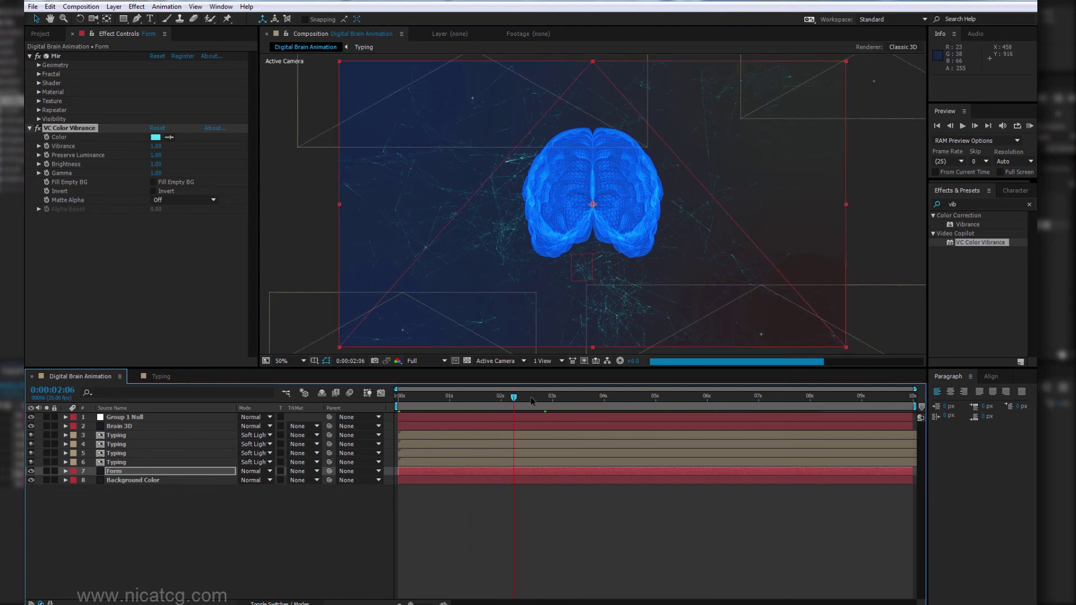
pyautogui.click(119, 474)
pyautogui.click(116, 463)
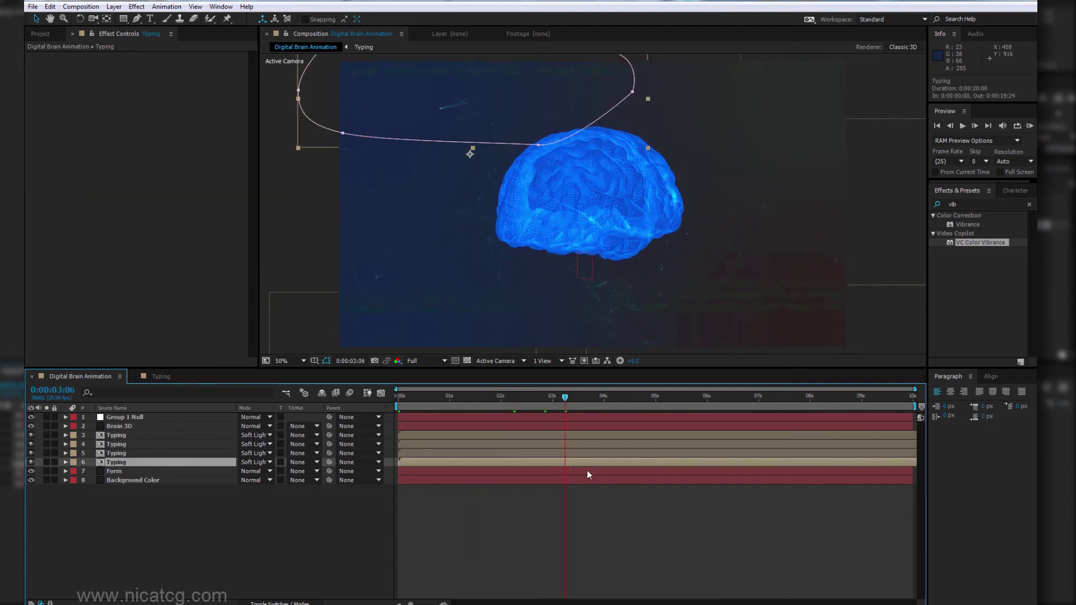
pyautogui.press('F2')
pyautogui.moveTo(641, 406); pyautogui.dragTo(712, 406)
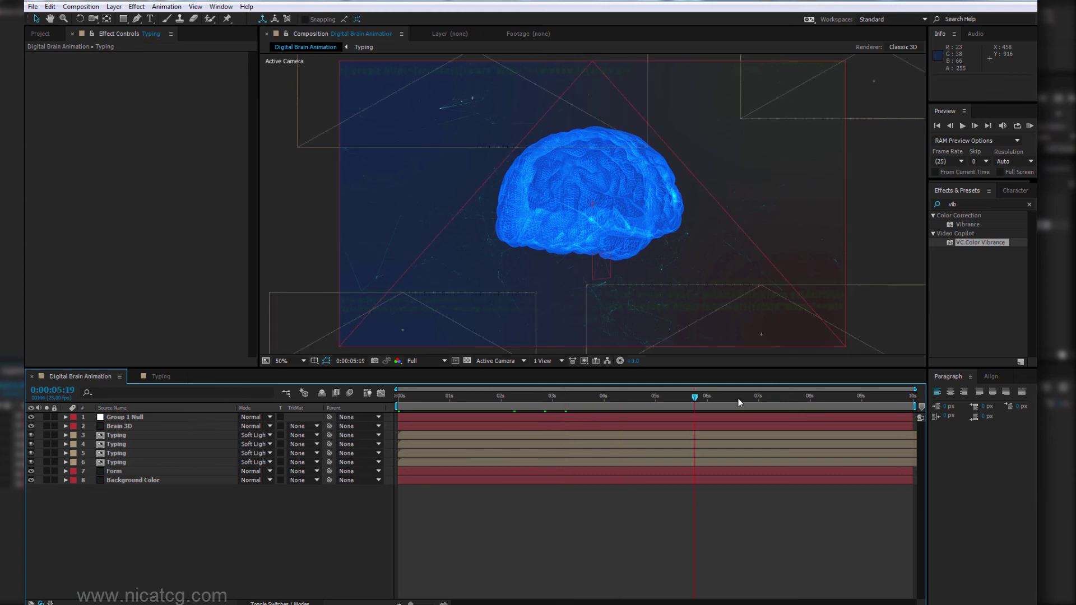
pyautogui.click(112, 471)
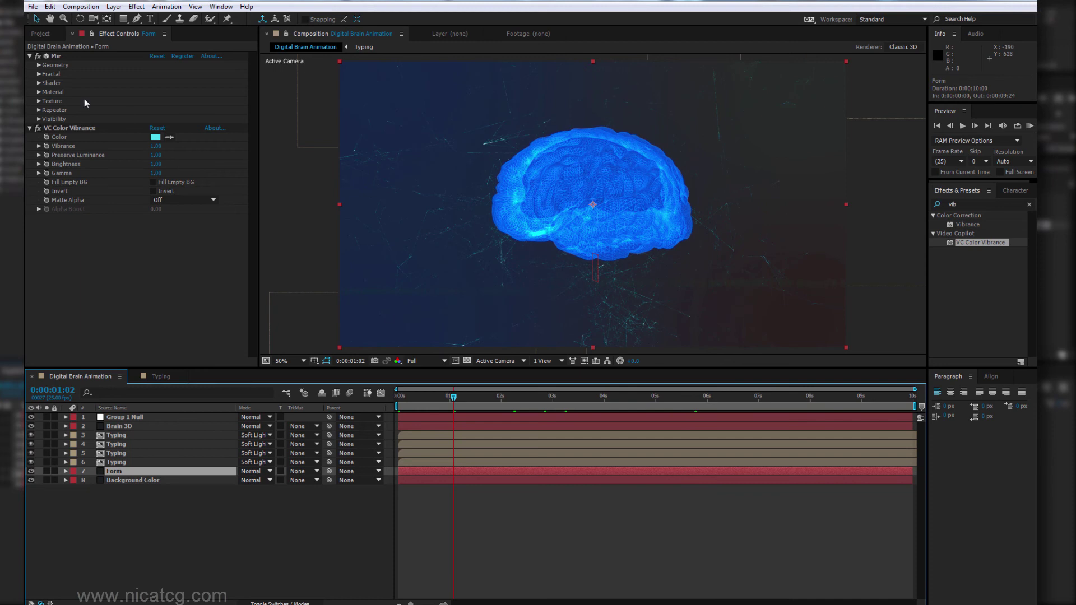
pyautogui.click(38, 75)
pyautogui.moveTo(166, 92); pyautogui.dragTo(171, 89)
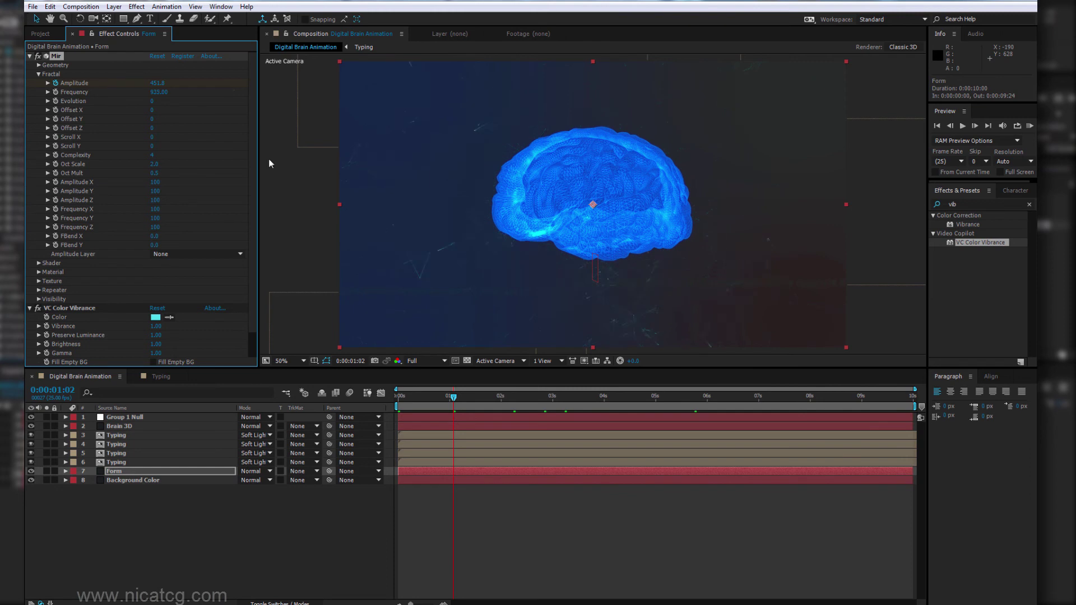
# Step: Set preview resolution to Half and RAM-preview the animation from frame zero
pyautogui.moveTo(438, 398); pyautogui.dragTo(397, 399)
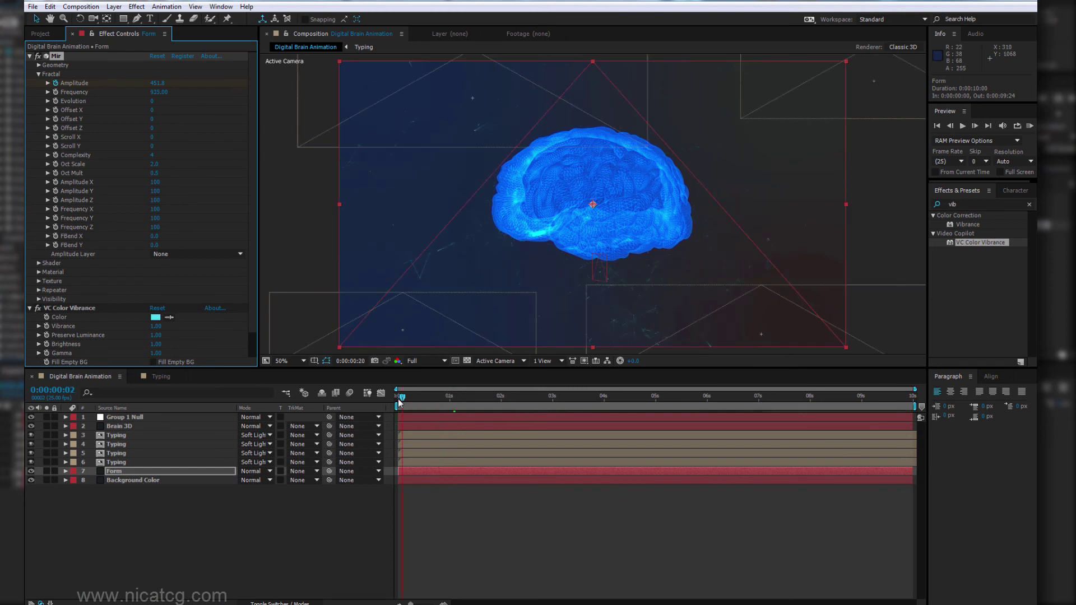
pyautogui.click(436, 360)
pyautogui.click(427, 400)
pyautogui.click(303, 360)
pyautogui.click(313, 387)
pyautogui.click(686, 544)
pyautogui.press('space')
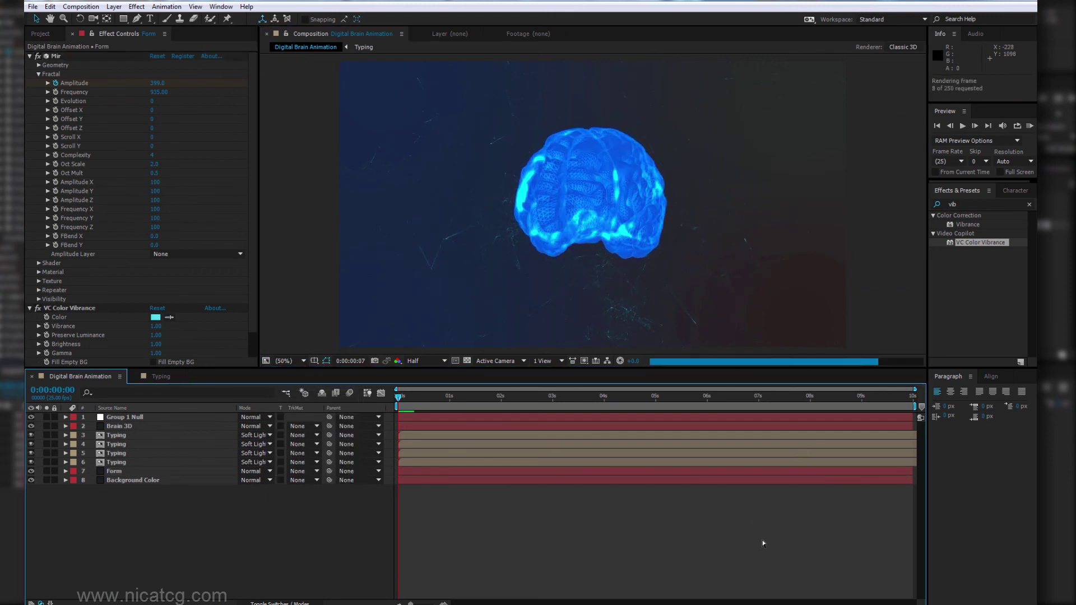
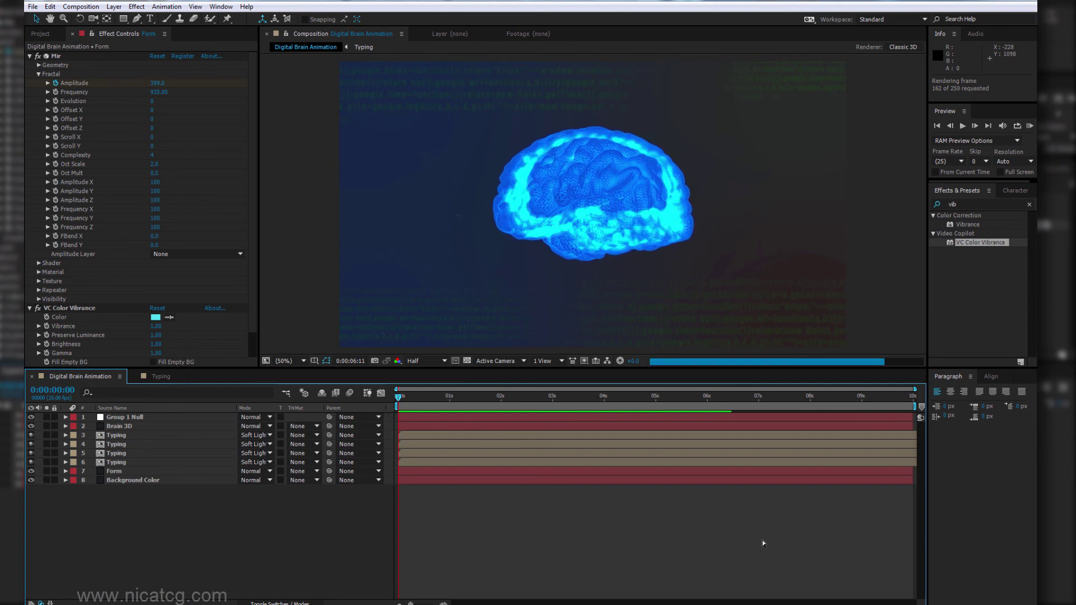
# Step: Play the animation preview, then stop and go to frame 0:00:01:15
pyautogui.press('space')
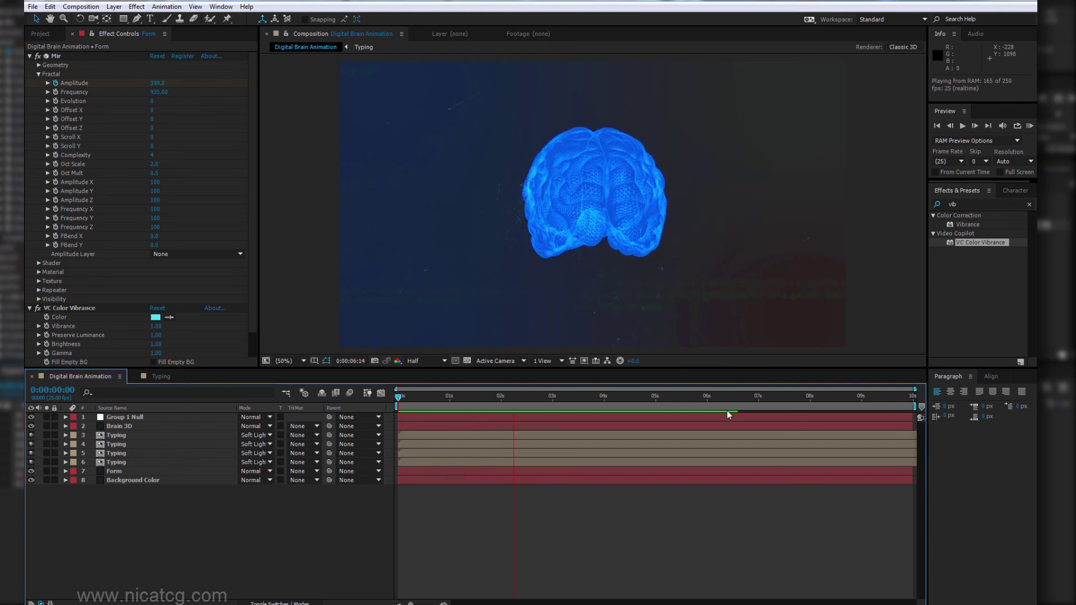
pyautogui.moveTo(681, 396); pyautogui.dragTo(397, 405)
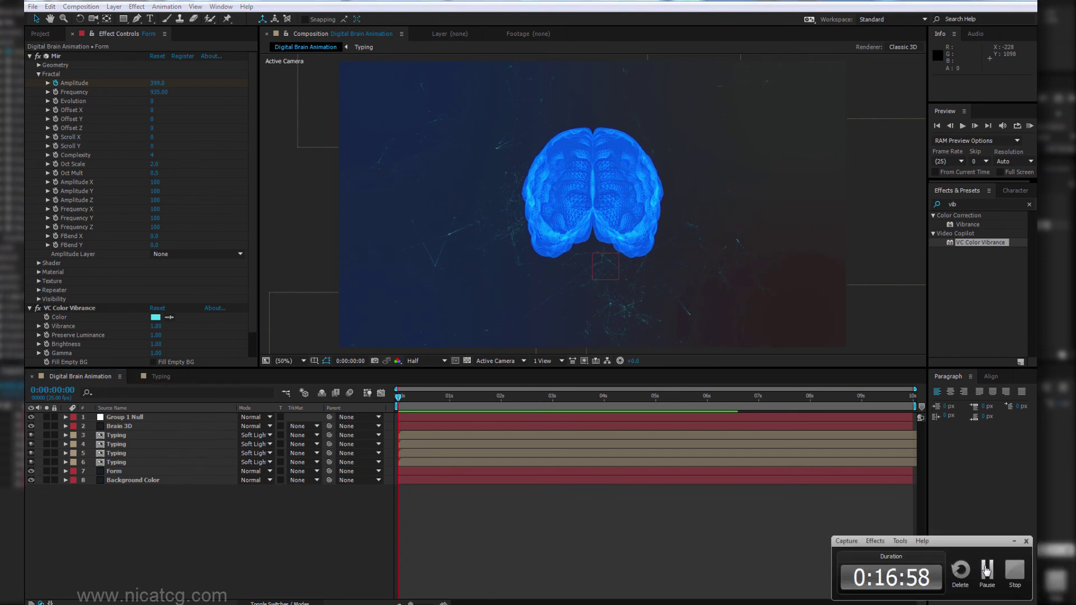
pyautogui.click(979, 570)
pyautogui.moveTo(403, 404); pyautogui.dragTo(479, 398)
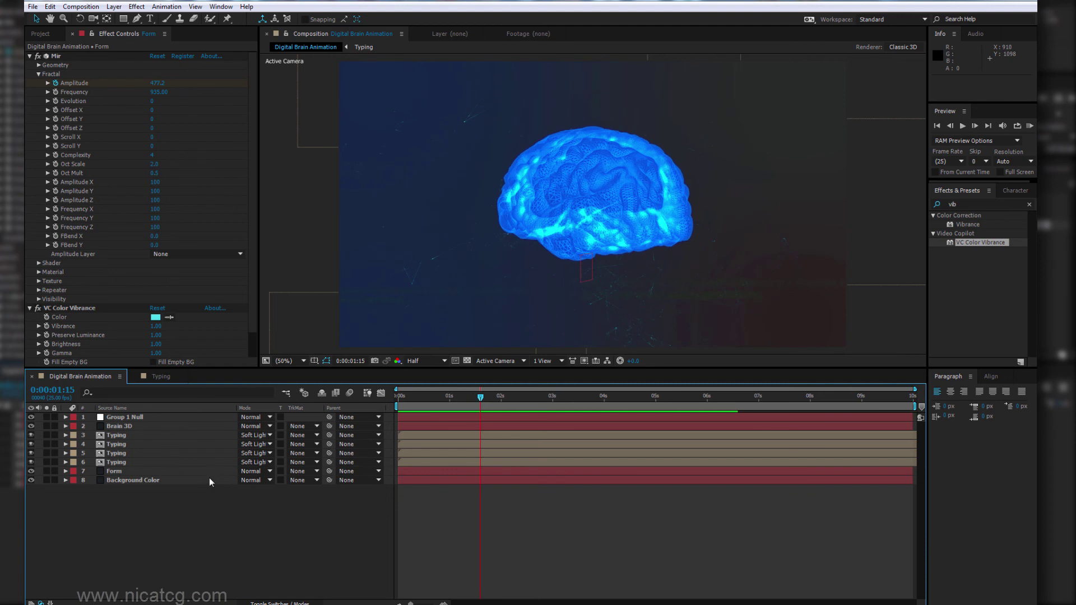
# Step: Trial-enlarge the Group 1 Null's Scale, undo it, and move to 0:00:02:05
pyautogui.click(117, 425)
pyautogui.click(132, 417)
pyautogui.press('s')
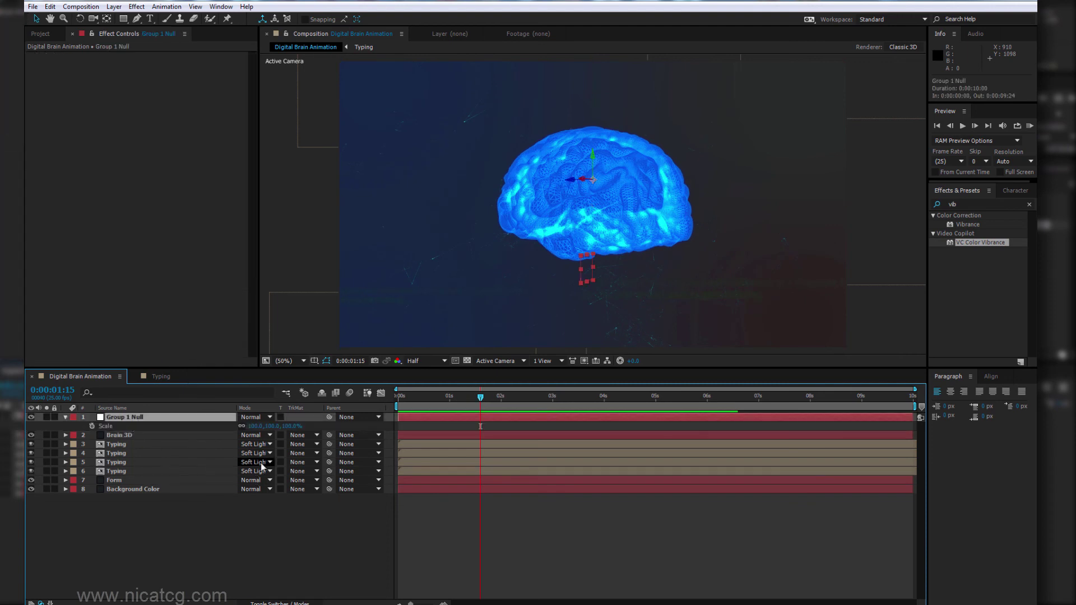
pyautogui.moveTo(257, 426); pyautogui.dragTo(289, 426)
pyautogui.hotkey('ctrl', 'z')
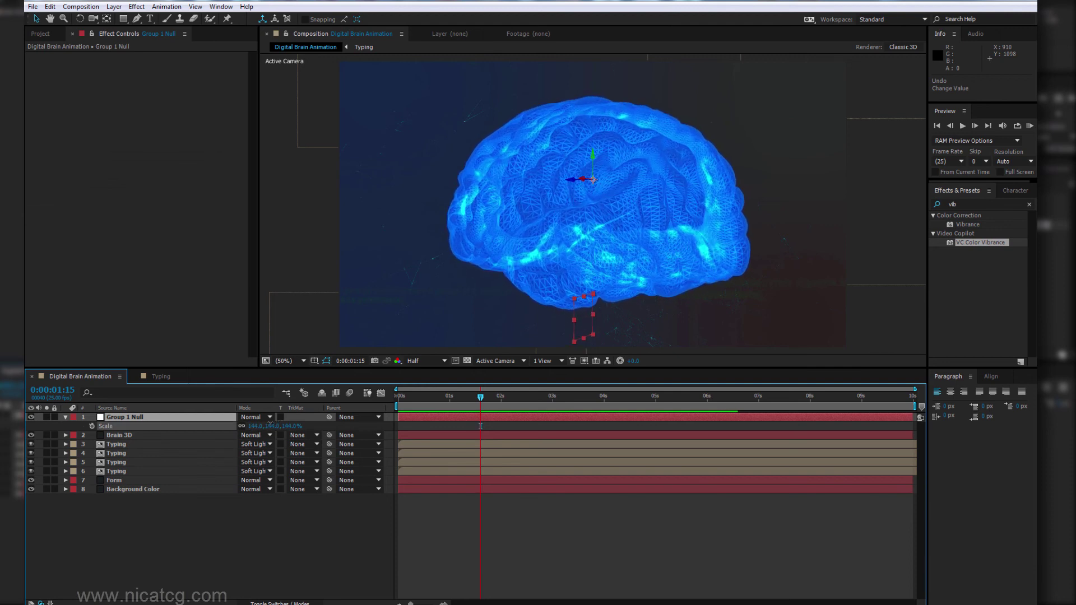
pyautogui.click(67, 419)
pyautogui.moveTo(465, 398); pyautogui.dragTo(511, 397)
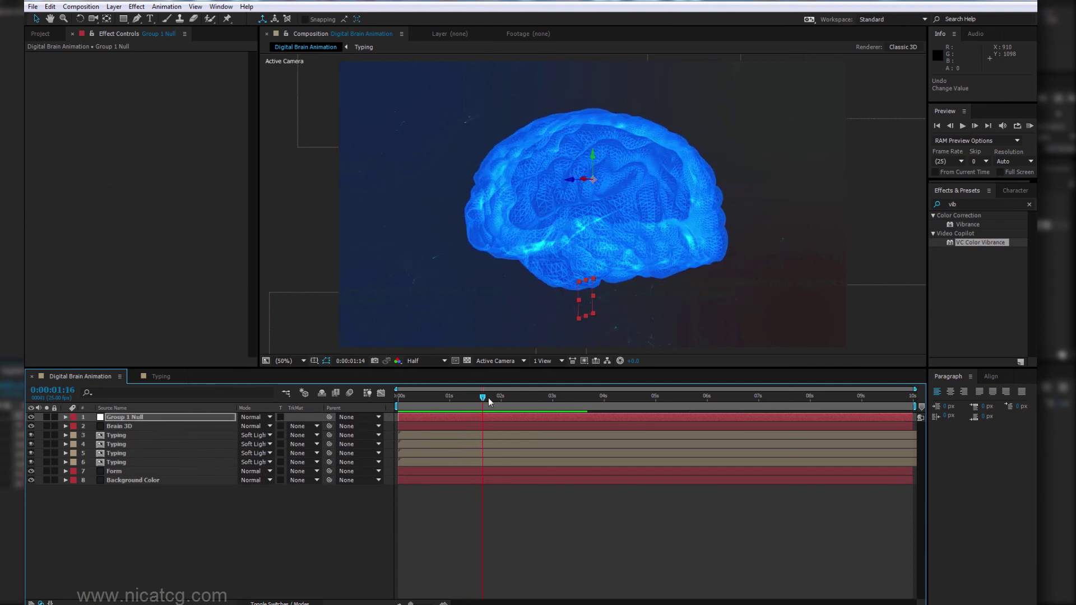
# Step: Shift the four Typing layers to start 12 frames earlier
pyautogui.click(124, 442)
pyautogui.click(123, 461)
pyautogui.keyDown('shift'); pyautogui.click(123, 435); pyautogui.keyUp('shift')
pyautogui.moveTo(567, 437); pyautogui.dragTo(535, 440)
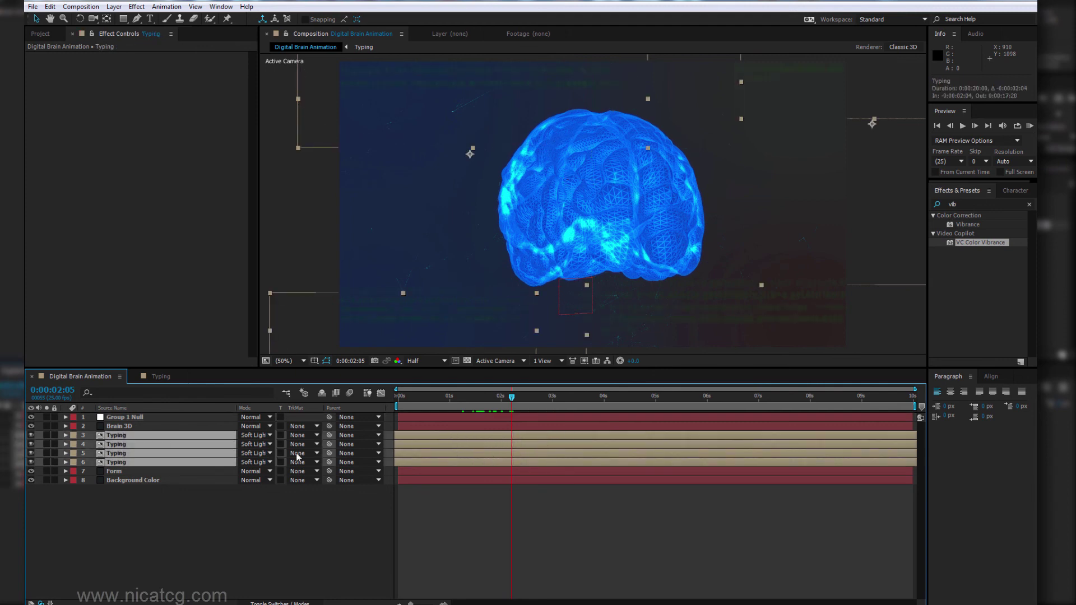
pyautogui.click(238, 527)
# Step: Set the four Typing layers' blending mode to Normal
pyautogui.click(160, 439)
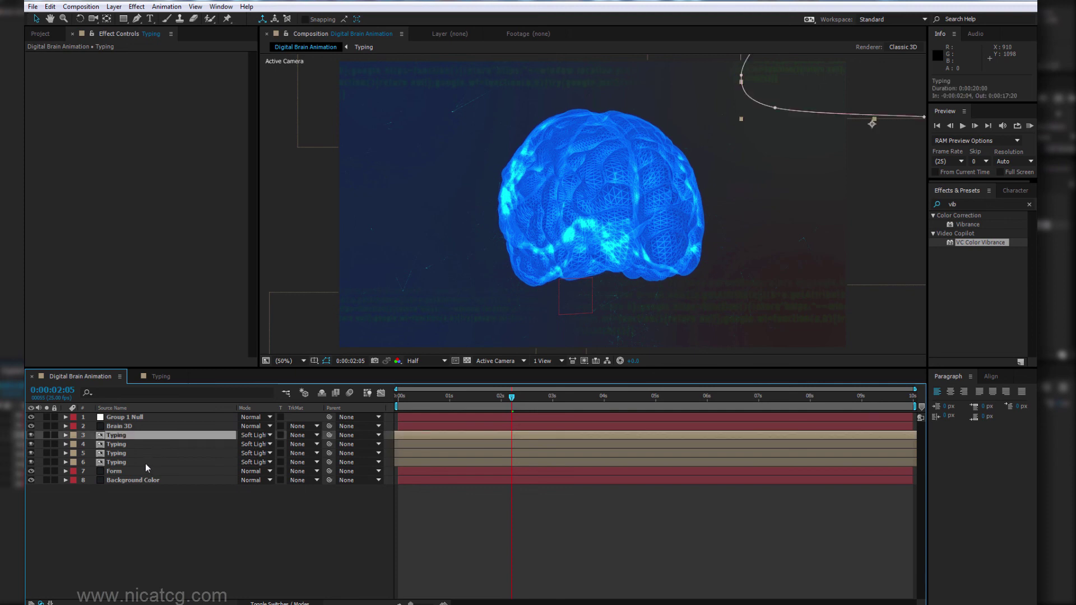
pyautogui.keyDown('shift'); pyautogui.click(146, 462); pyautogui.keyUp('shift')
pyautogui.click(255, 436)
pyautogui.click(295, 141)
pyautogui.click(305, 489)
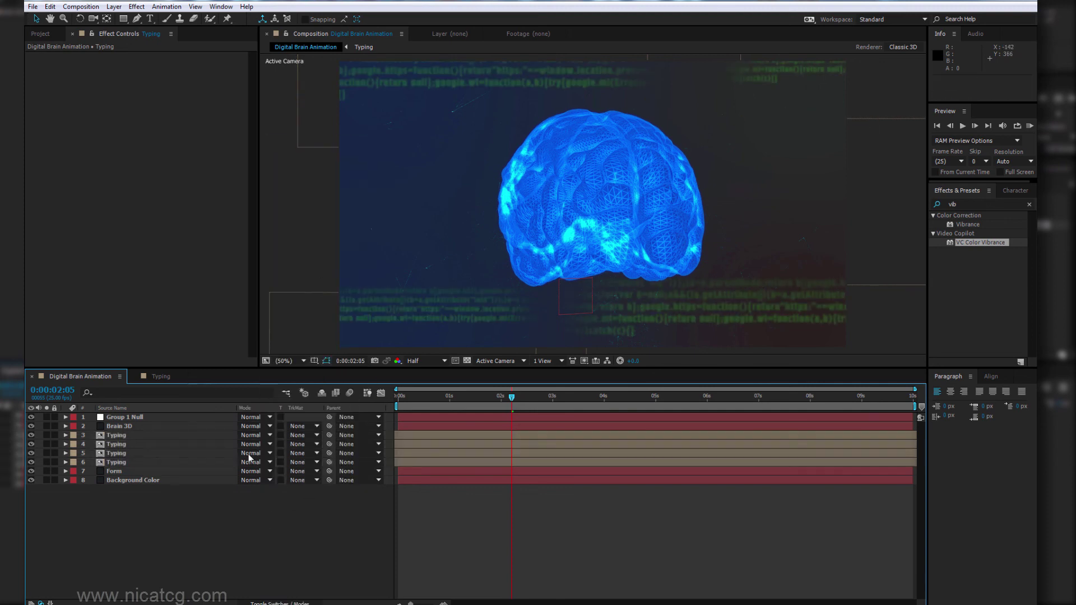
# Step: Lower the four Typing layers' Opacity from 20% to 9%
pyautogui.click(160, 440)
pyautogui.keyDown('shift'); pyautogui.click(134, 454); pyautogui.keyUp('shift')
pyautogui.keyDown('shift'); pyautogui.click(147, 464); pyautogui.keyUp('shift')
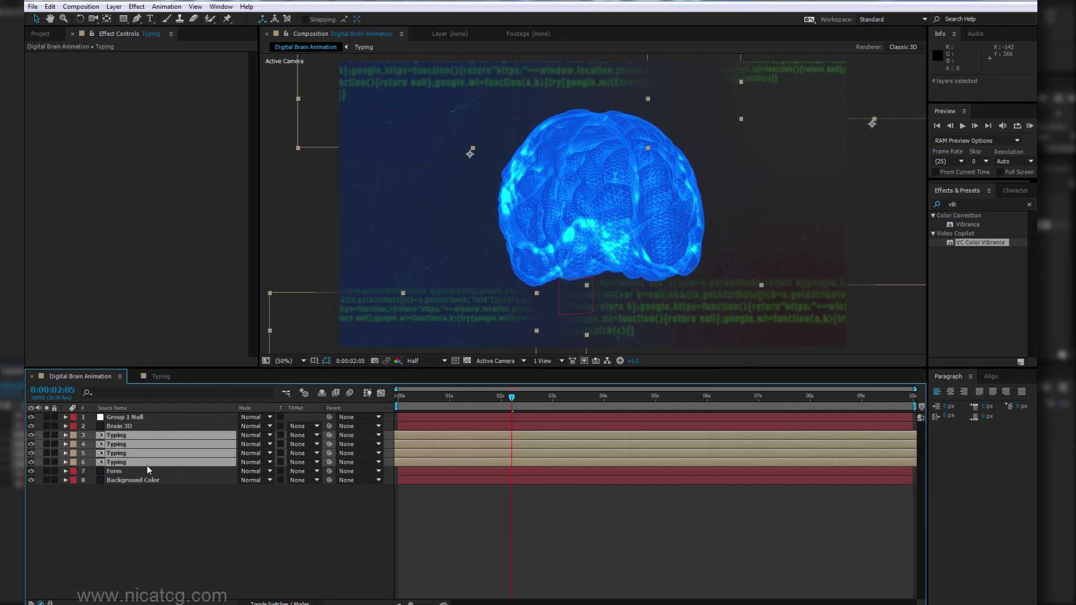
pyautogui.press('t')
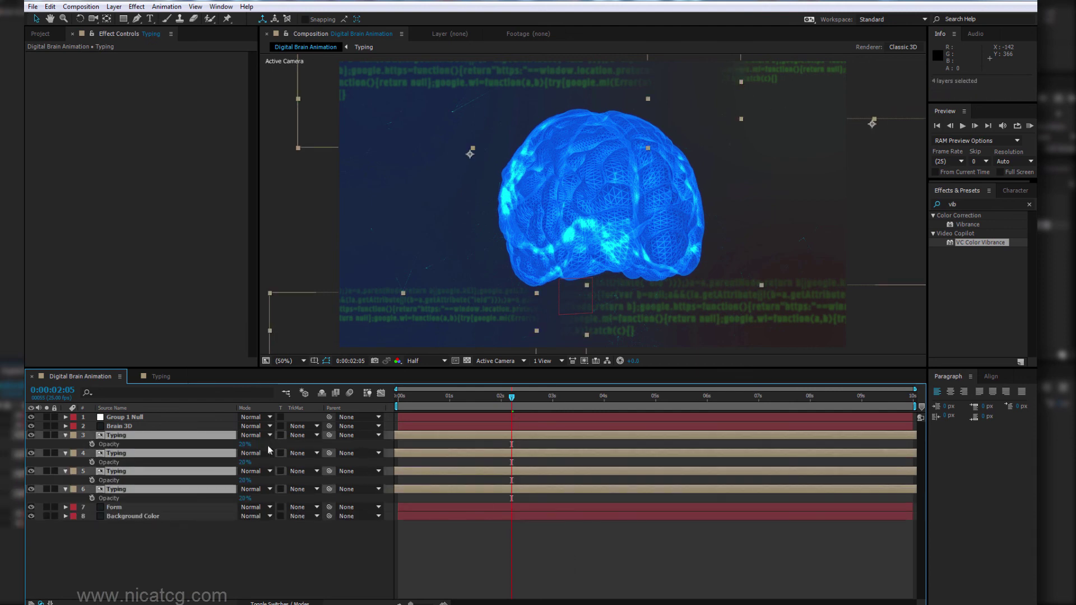
pyautogui.moveTo(241, 443); pyautogui.dragTo(236, 445)
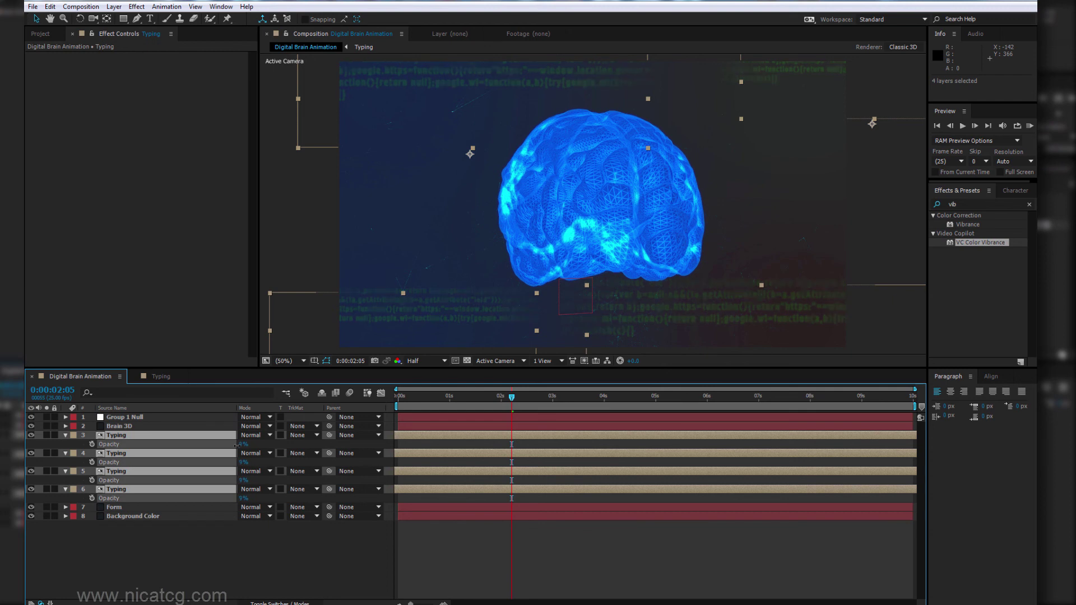
pyautogui.press('t')
pyautogui.click(133, 527)
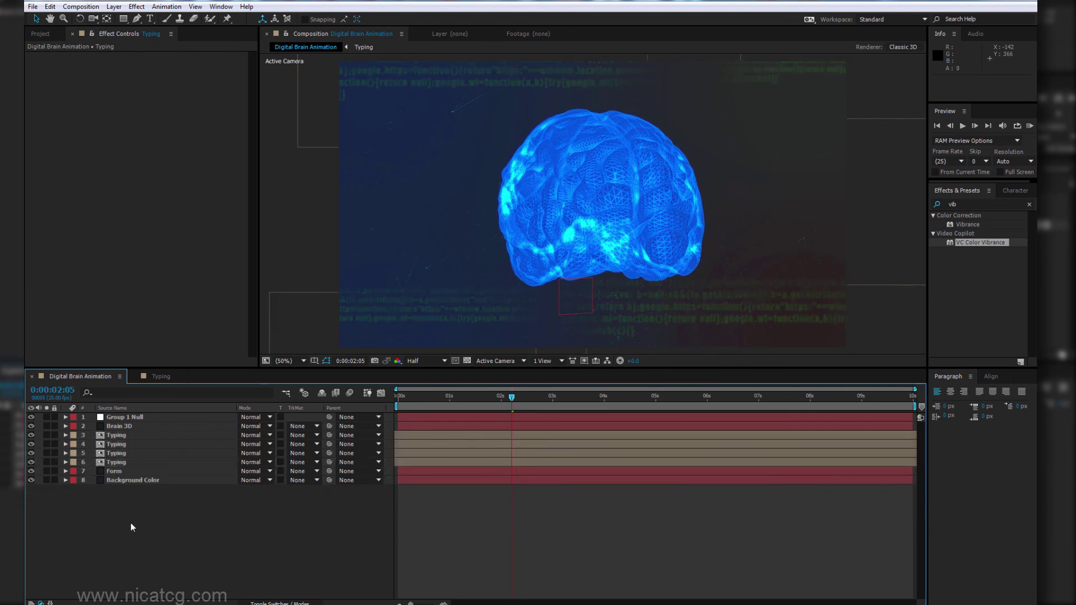
pyautogui.click(148, 445)
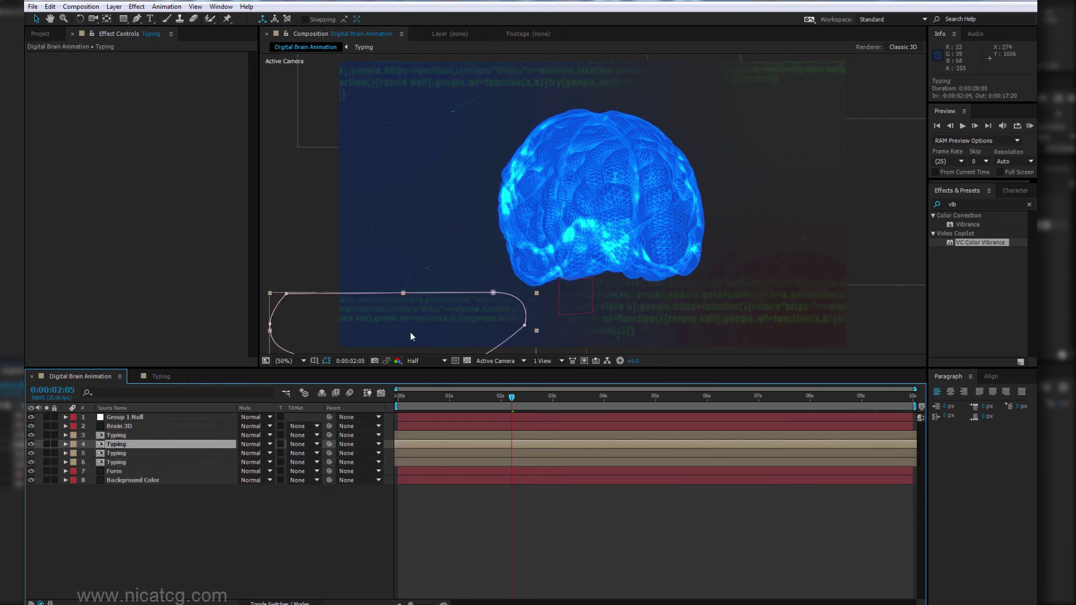
# Step: Duplicate Typing layer 4, scale it from 64% to 106%, and place it beside the brain
pyautogui.hotkey('ctrl', 'd')
pyautogui.moveTo(388, 325); pyautogui.dragTo(374, 183)
pyautogui.press('s')
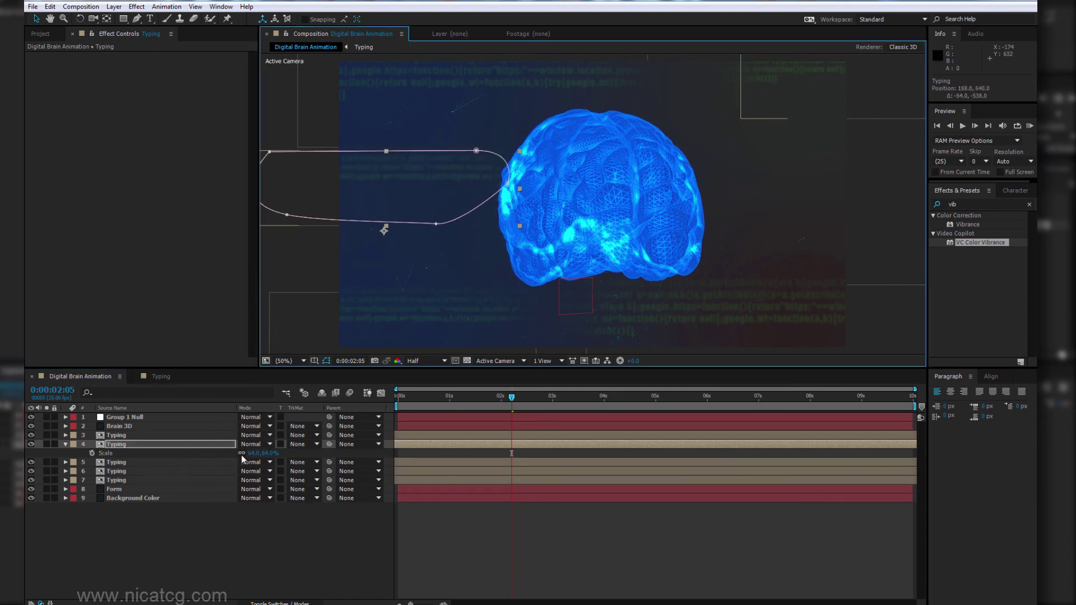
pyautogui.moveTo(251, 453); pyautogui.dragTo(574, 446)
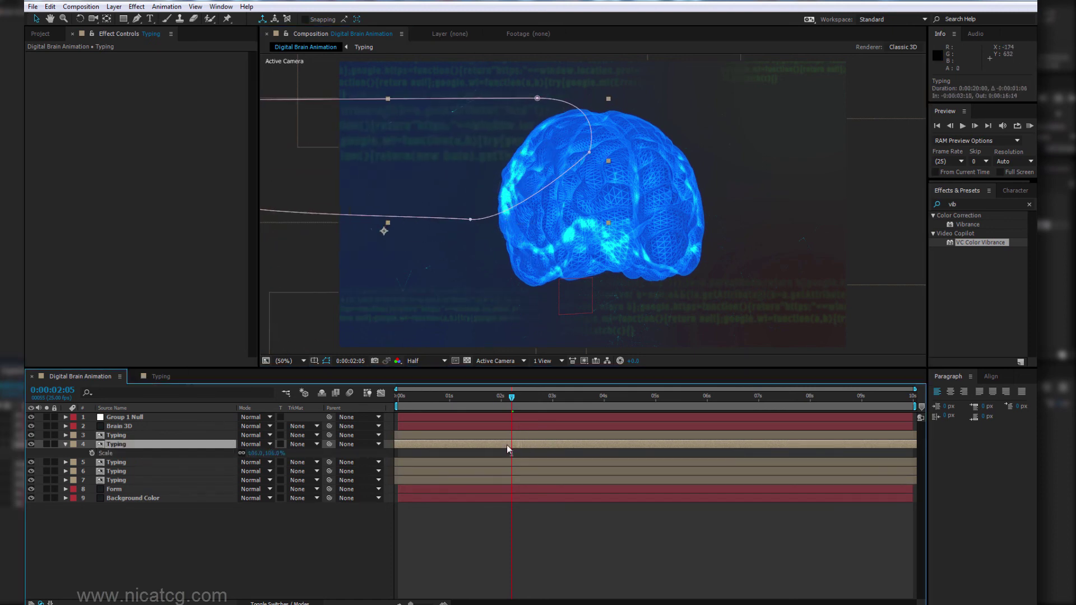
pyautogui.moveTo(401, 183)
pyautogui.mouseDown()
pyautogui.moveTo(471, 224)
pyautogui.moveTo(540, 226)
pyautogui.mouseUp()
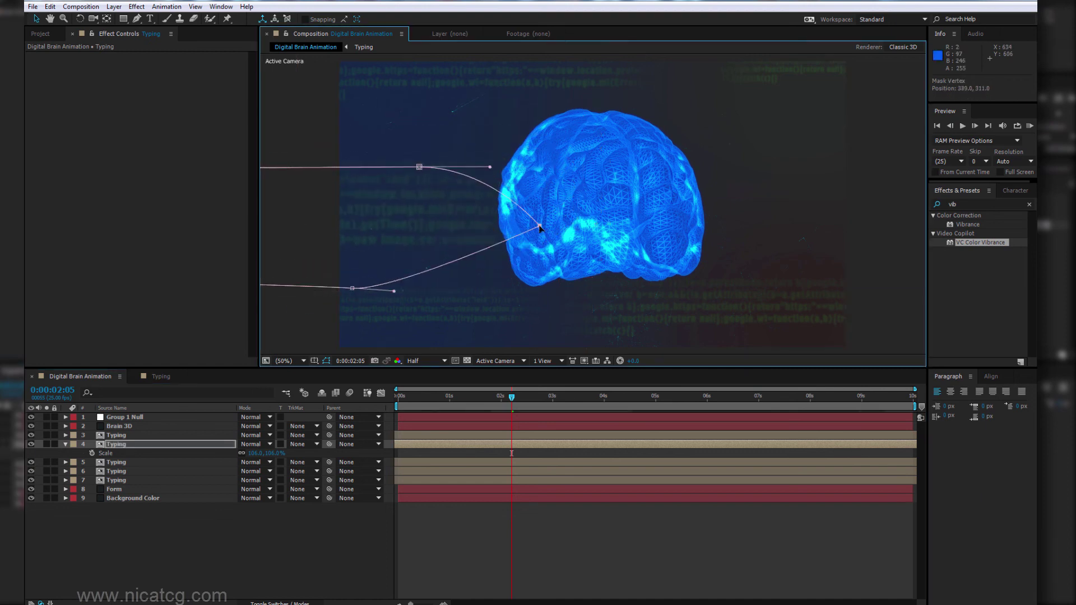
# Step: Raise the layer's Mask 1 feather from 240 to about 323 pixels, then fold the mask away
pyautogui.hotkey('ctrl', 'z')
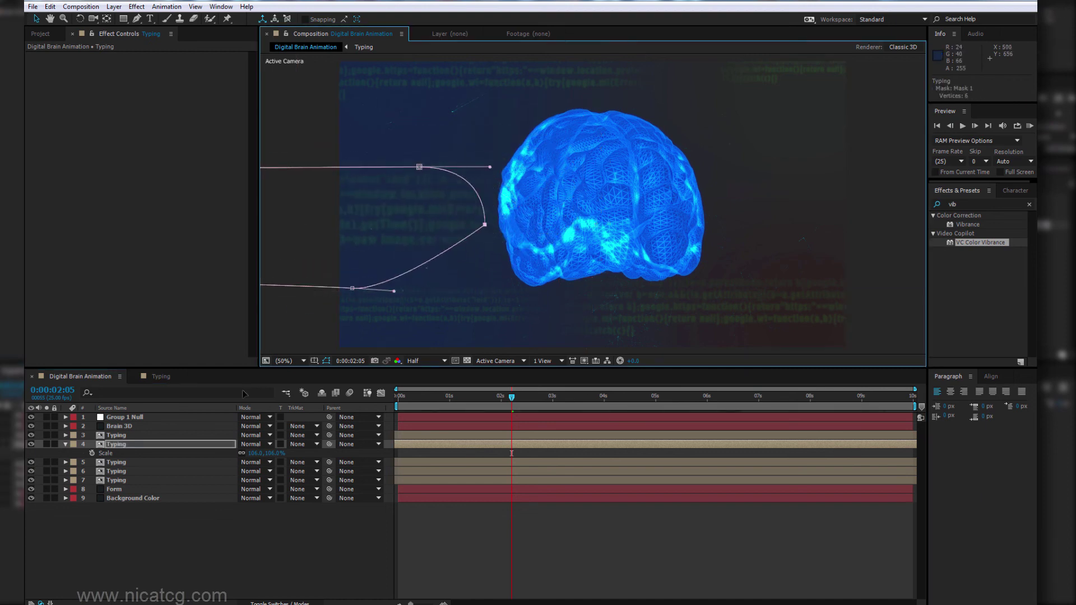
pyautogui.press('m')
pyautogui.press('m')
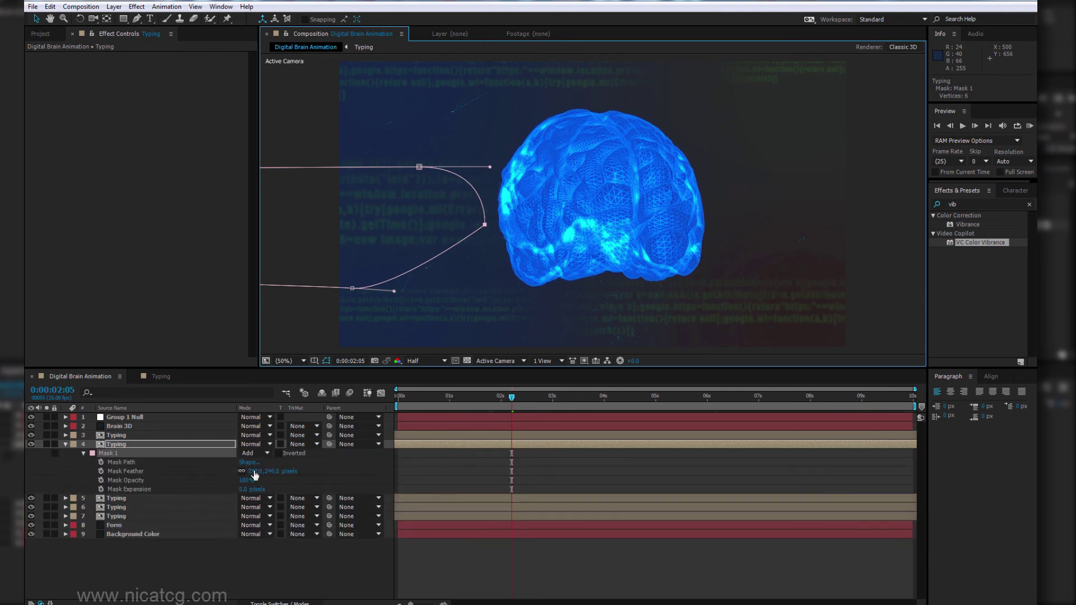
pyautogui.moveTo(255, 475); pyautogui.dragTo(298, 471)
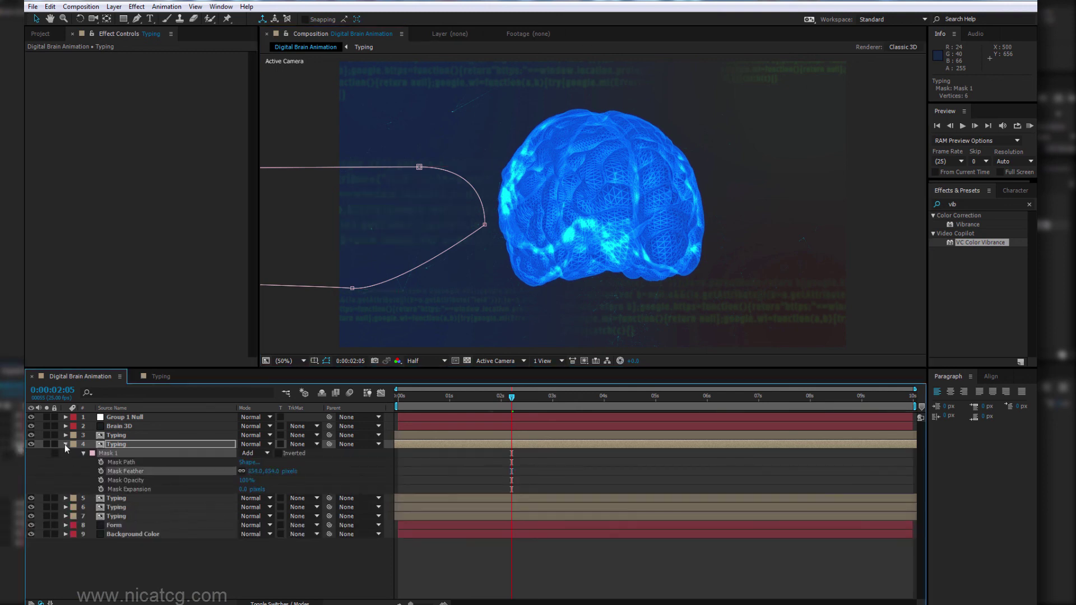
pyautogui.click(619, 566)
pyautogui.moveTo(492, 395)
pyautogui.mouseDown()
pyautogui.moveTo(404, 396)
pyautogui.moveTo(477, 396)
pyautogui.mouseUp()
pyautogui.press('u')
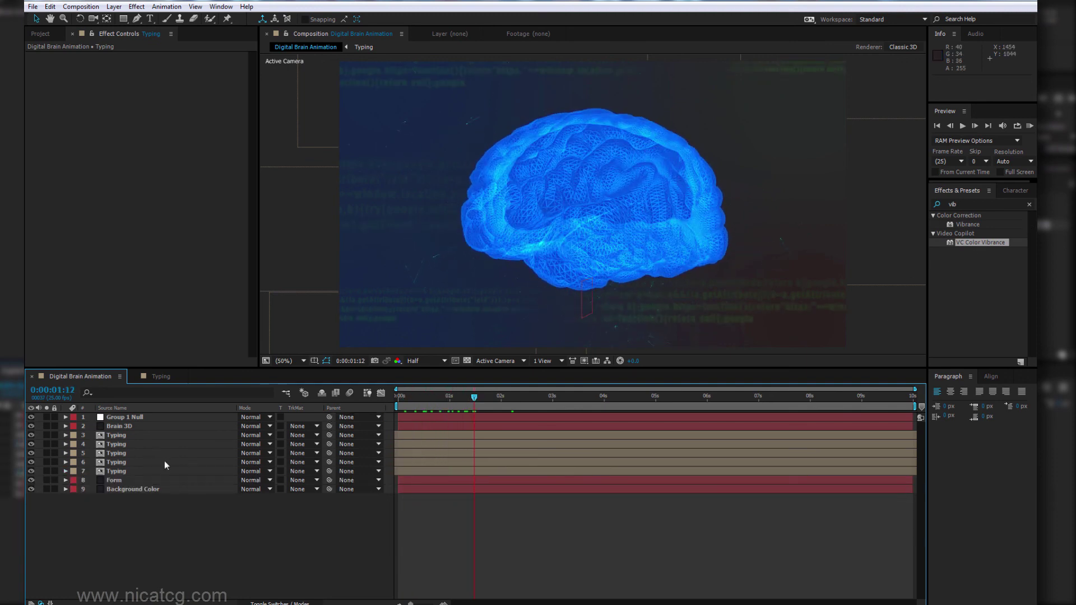
# Step: Scrub the animation forward past four seconds and zoom the viewer out to 25%
pyautogui.click(122, 436)
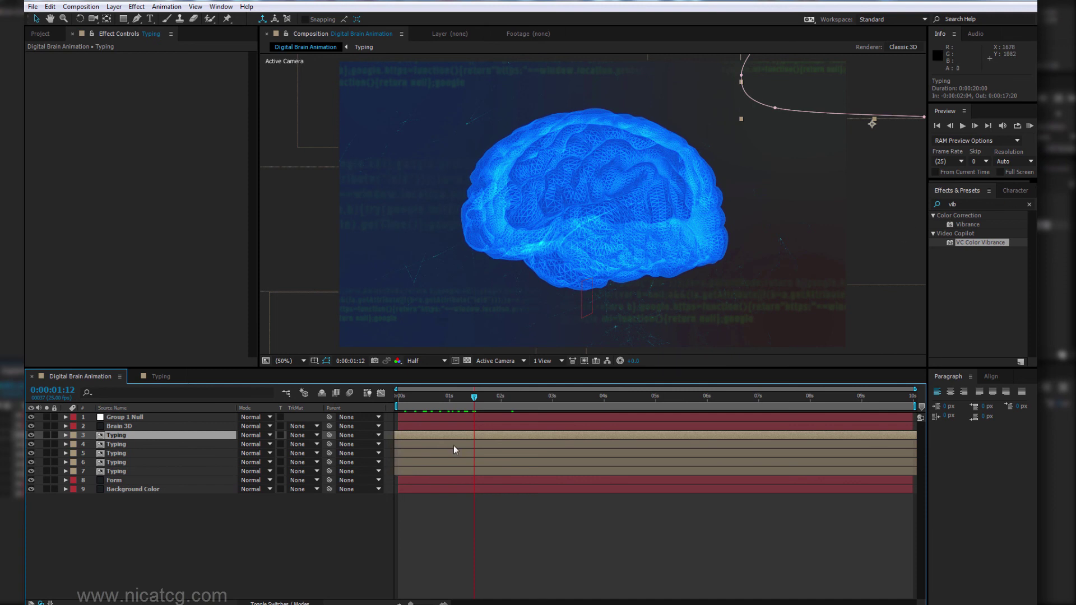
pyautogui.moveTo(485, 398); pyautogui.dragTo(620, 396)
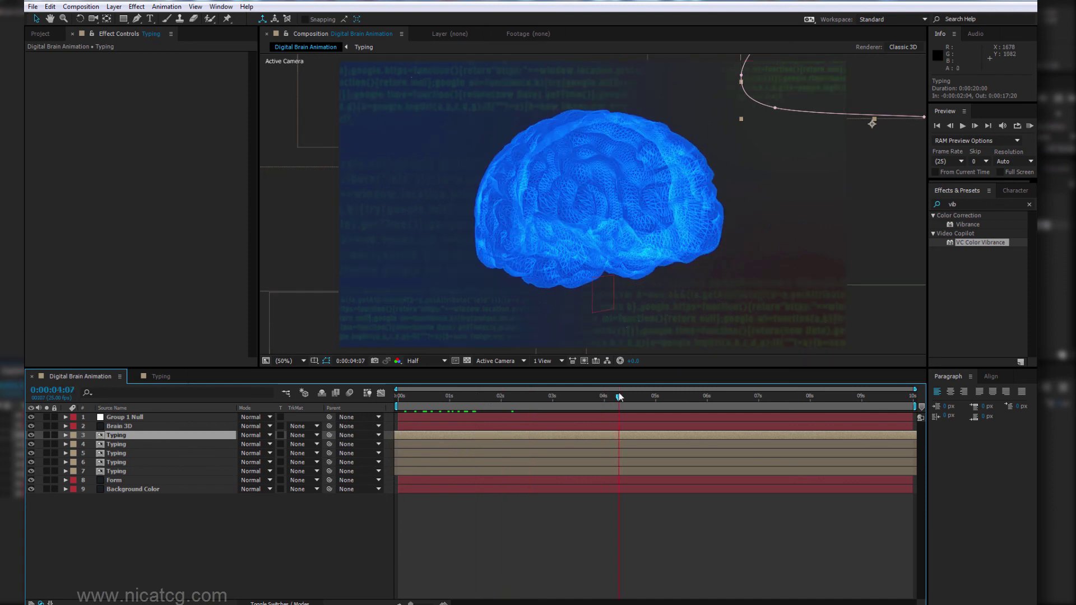
pyautogui.moveTo(627, 396); pyautogui.dragTo(661, 396)
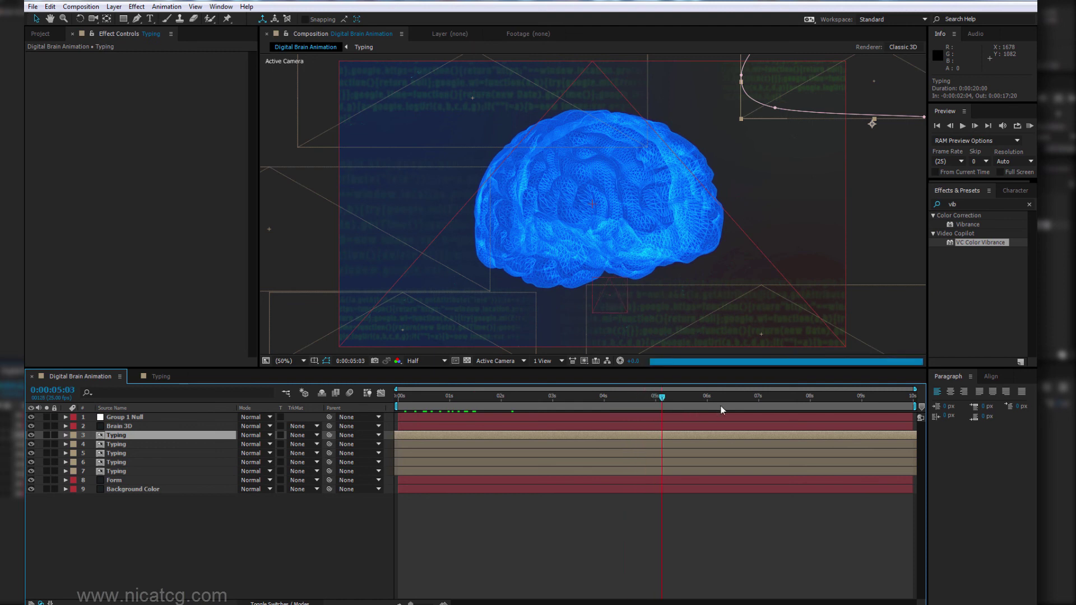
pyautogui.click(292, 363)
pyautogui.click(667, 348)
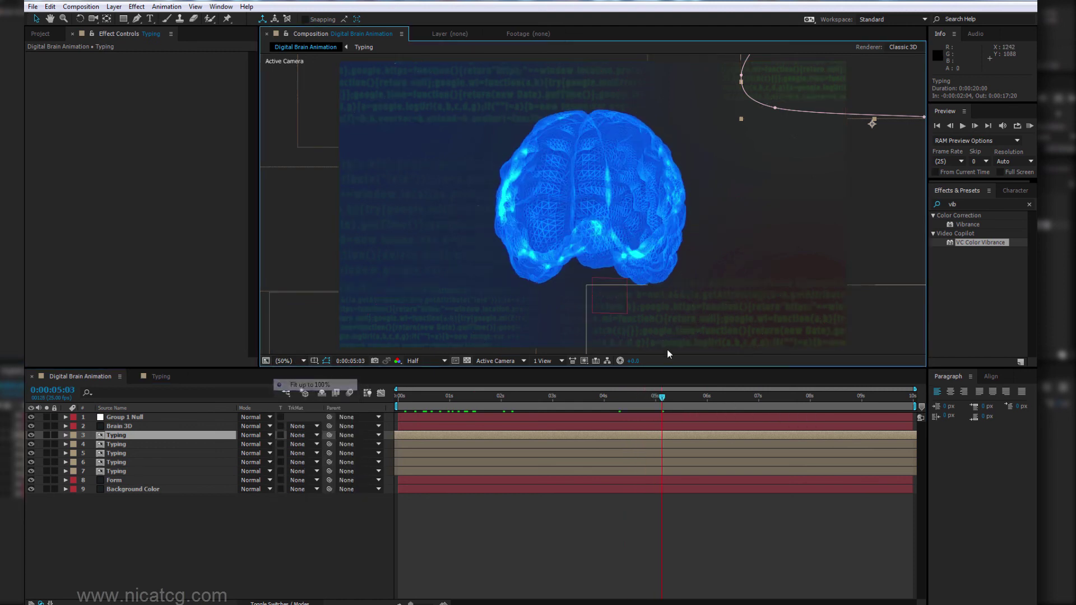
pyautogui.press(',')
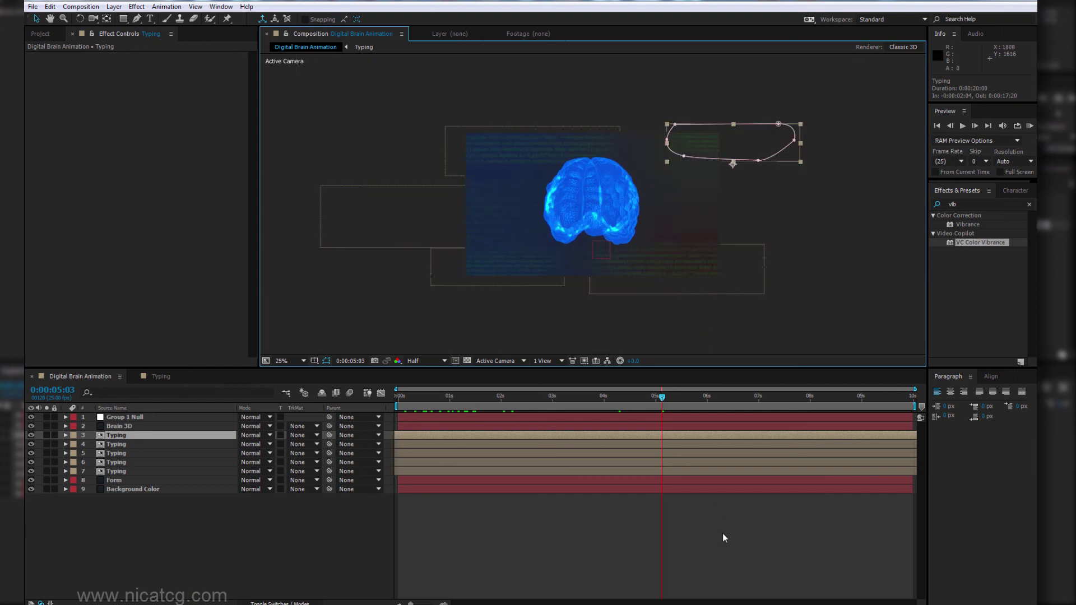
# Step: Go to about seven seconds, zoom back to 50%, and select the Background Color layer
pyautogui.click(756, 398)
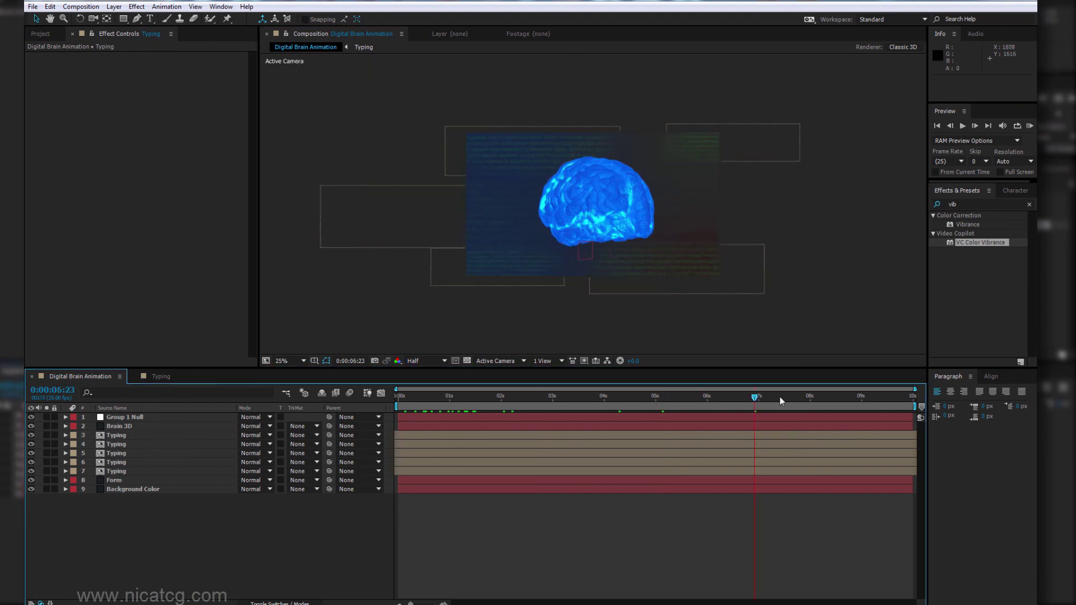
pyautogui.press('.')
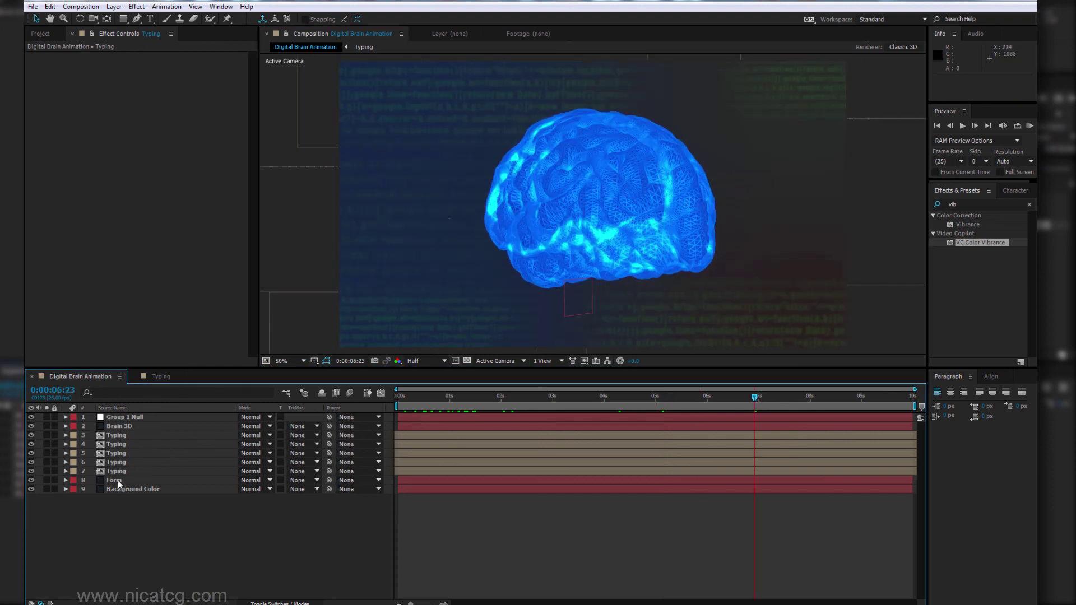
pyautogui.click(114, 480)
pyautogui.click(135, 489)
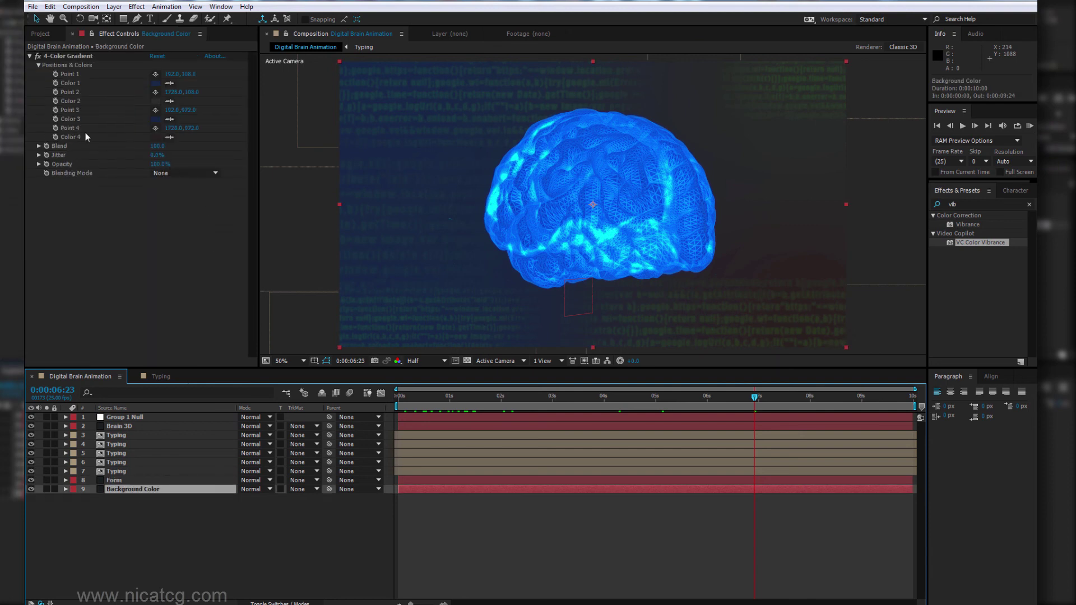
# Step: Search Effects & Presets for 'lens' and apply Lens Flare to the Background Color layer
pyautogui.click(979, 202)
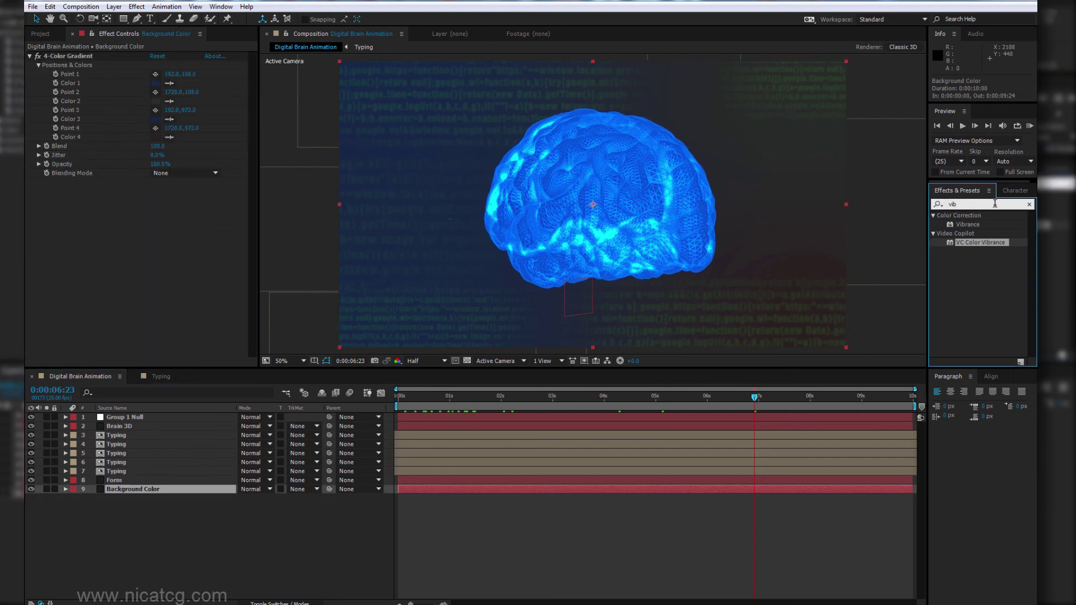
pyautogui.click(994, 203)
pyautogui.click(976, 283)
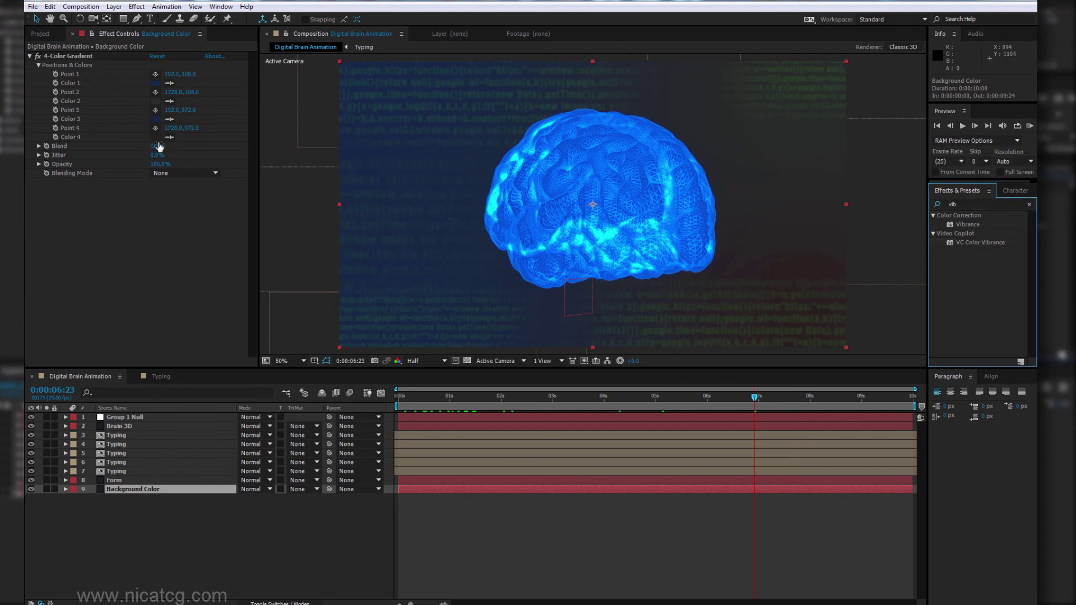
pyautogui.click(982, 203)
pyautogui.press('BackSpace')
pyautogui.press('BackSpace')
pyautogui.press('BackSpace')
pyautogui.write('lens')
pyautogui.click(996, 276)
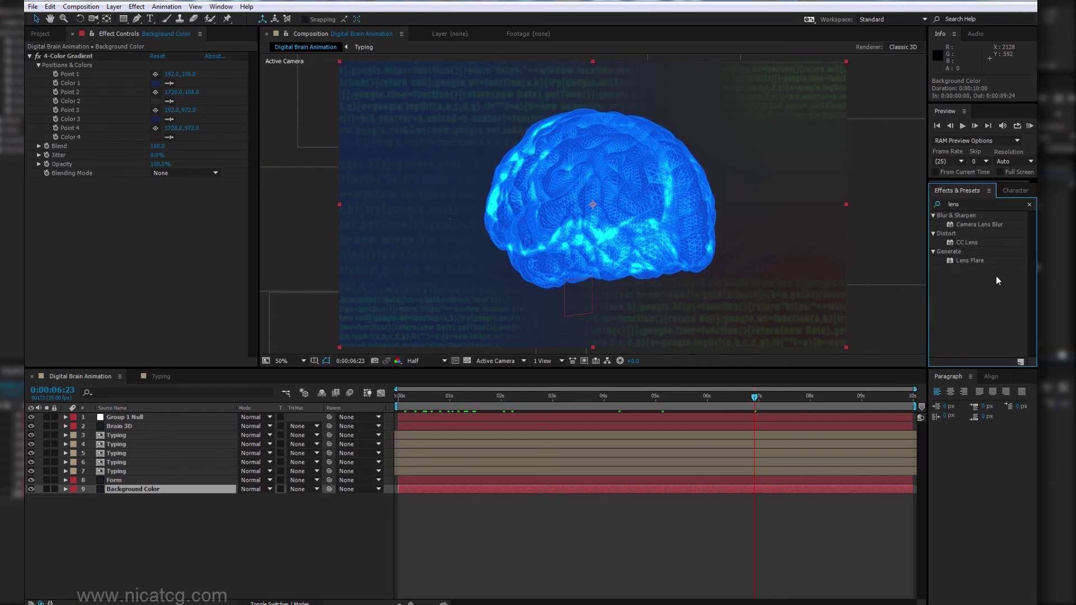
pyautogui.moveTo(969, 258)
pyautogui.mouseDown()
pyautogui.moveTo(236, 484)
pyautogui.moveTo(179, 488)
pyautogui.mouseUp()
# Step: Set the flare to 105mm Prime, 85% brightness, centre 1002,512, and 16% Blend With Original
pyautogui.click(170, 209)
pyautogui.click(210, 243)
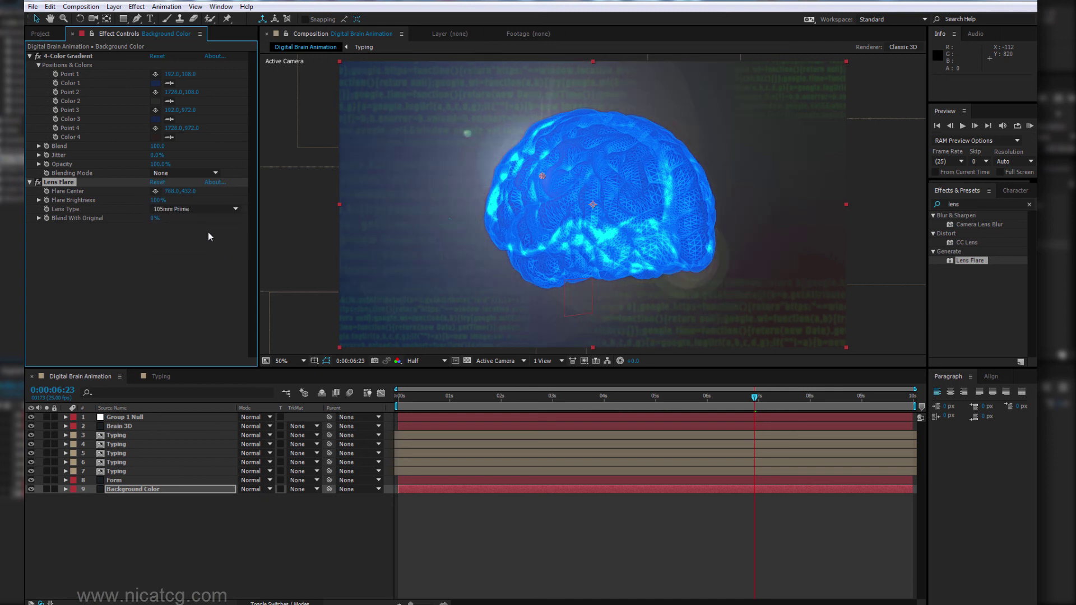
pyautogui.moveTo(187, 200); pyautogui.dragTo(153, 200)
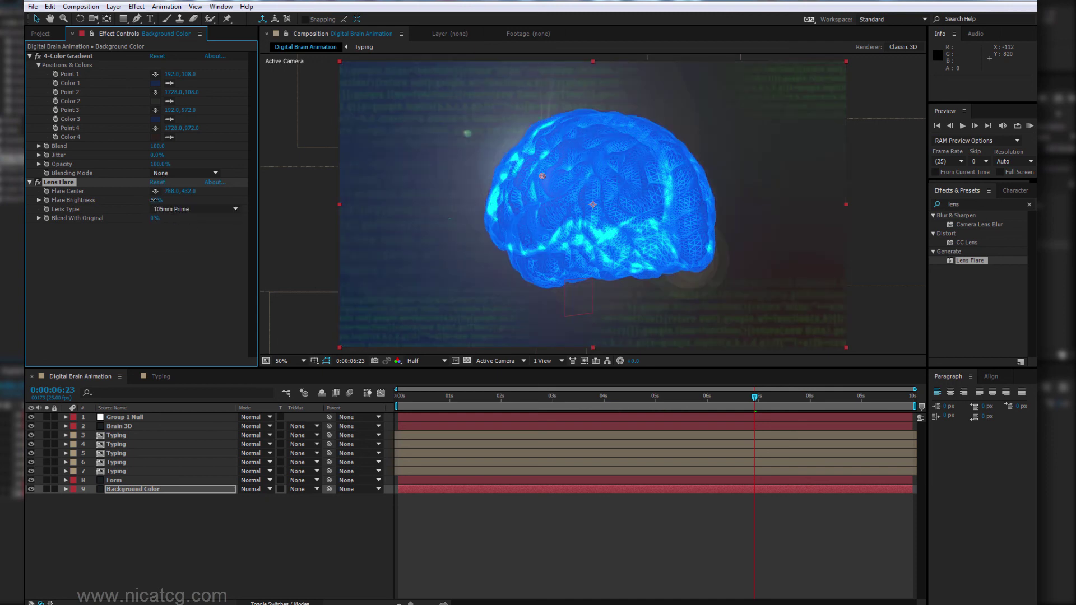
pyautogui.moveTo(542, 176); pyautogui.dragTo(628, 213)
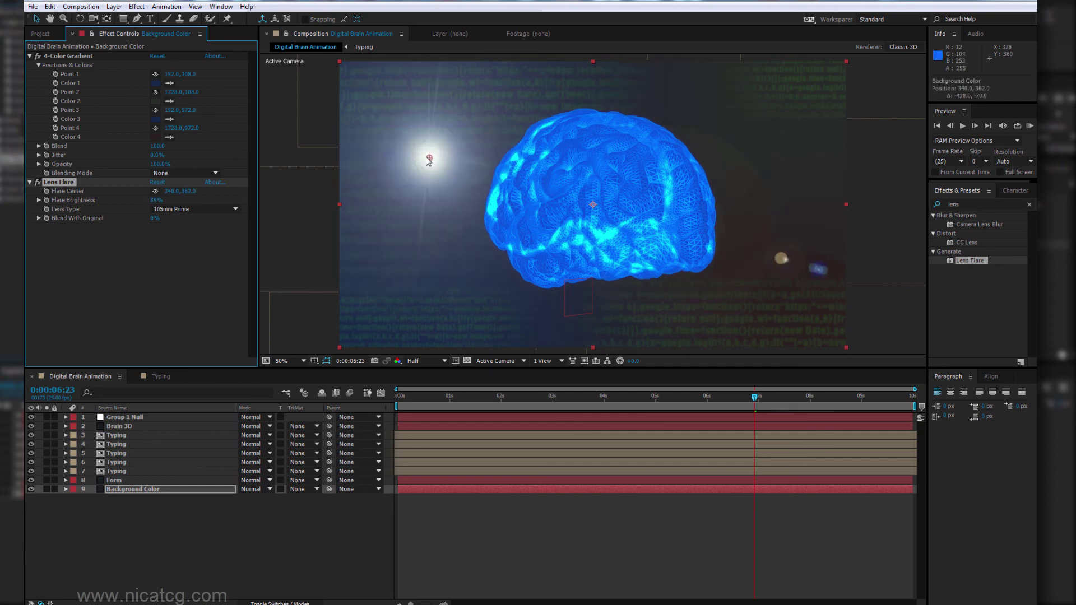
pyautogui.click(173, 209)
pyautogui.click(185, 233)
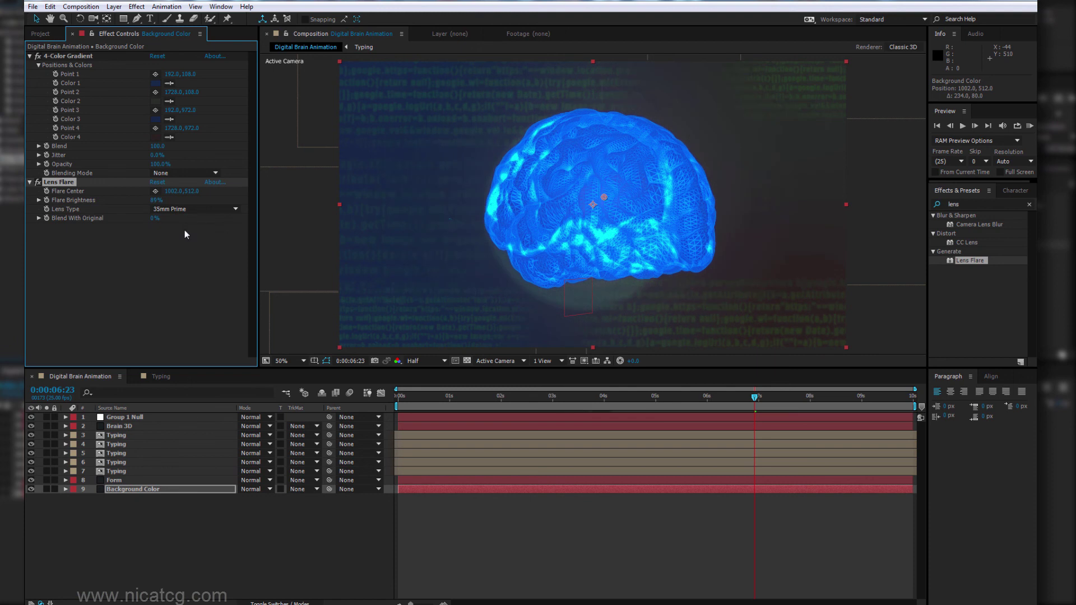
pyautogui.click(184, 208)
pyautogui.click(168, 243)
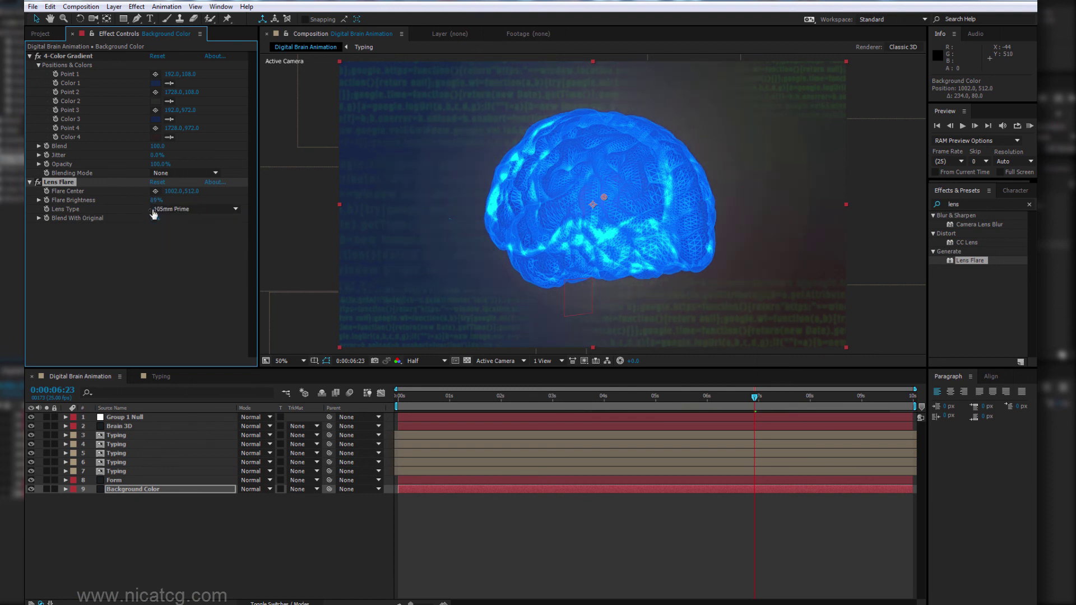
pyautogui.moveTo(180, 218); pyautogui.dragTo(164, 219)
# Step: Deselect all layers, zoom the viewer out to 25%, and return to 0:00:00:00
pyautogui.click(658, 540)
pyautogui.moveTo(755, 397); pyautogui.dragTo(784, 397)
pyautogui.press(',')
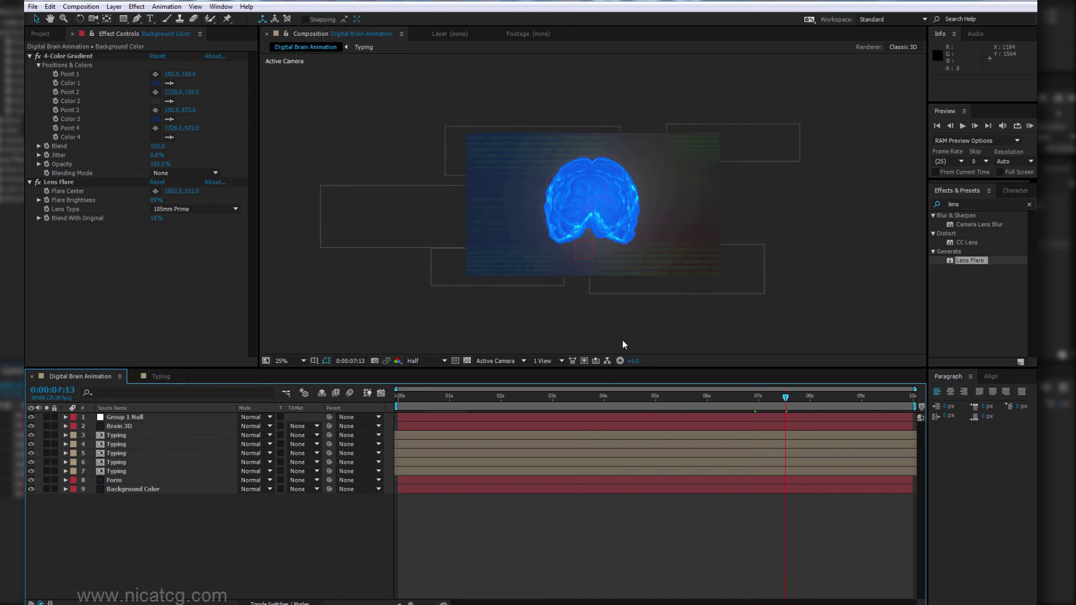
pyautogui.click(400, 398)
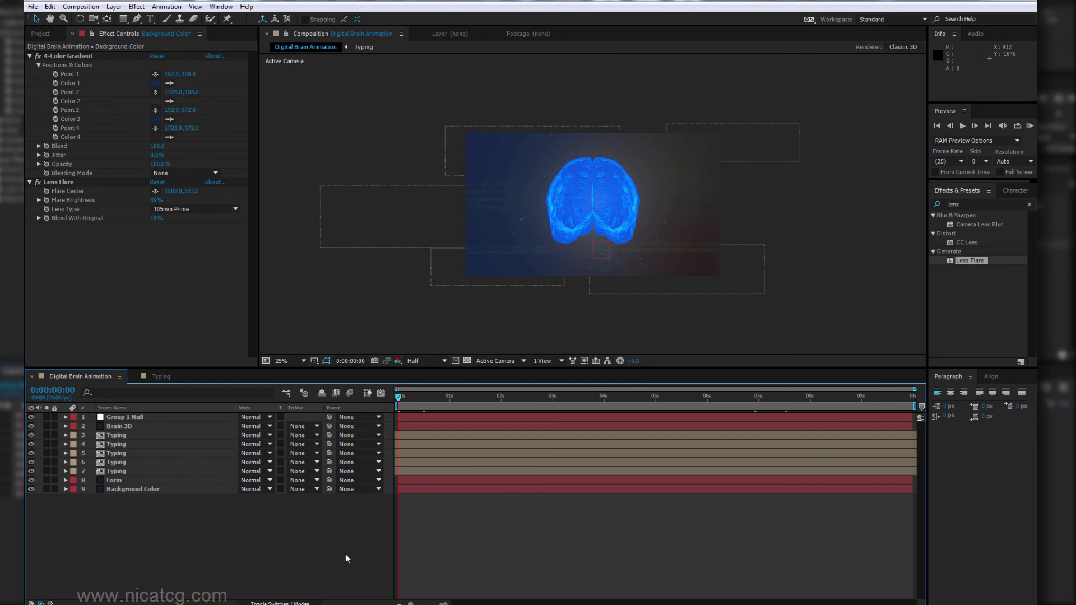